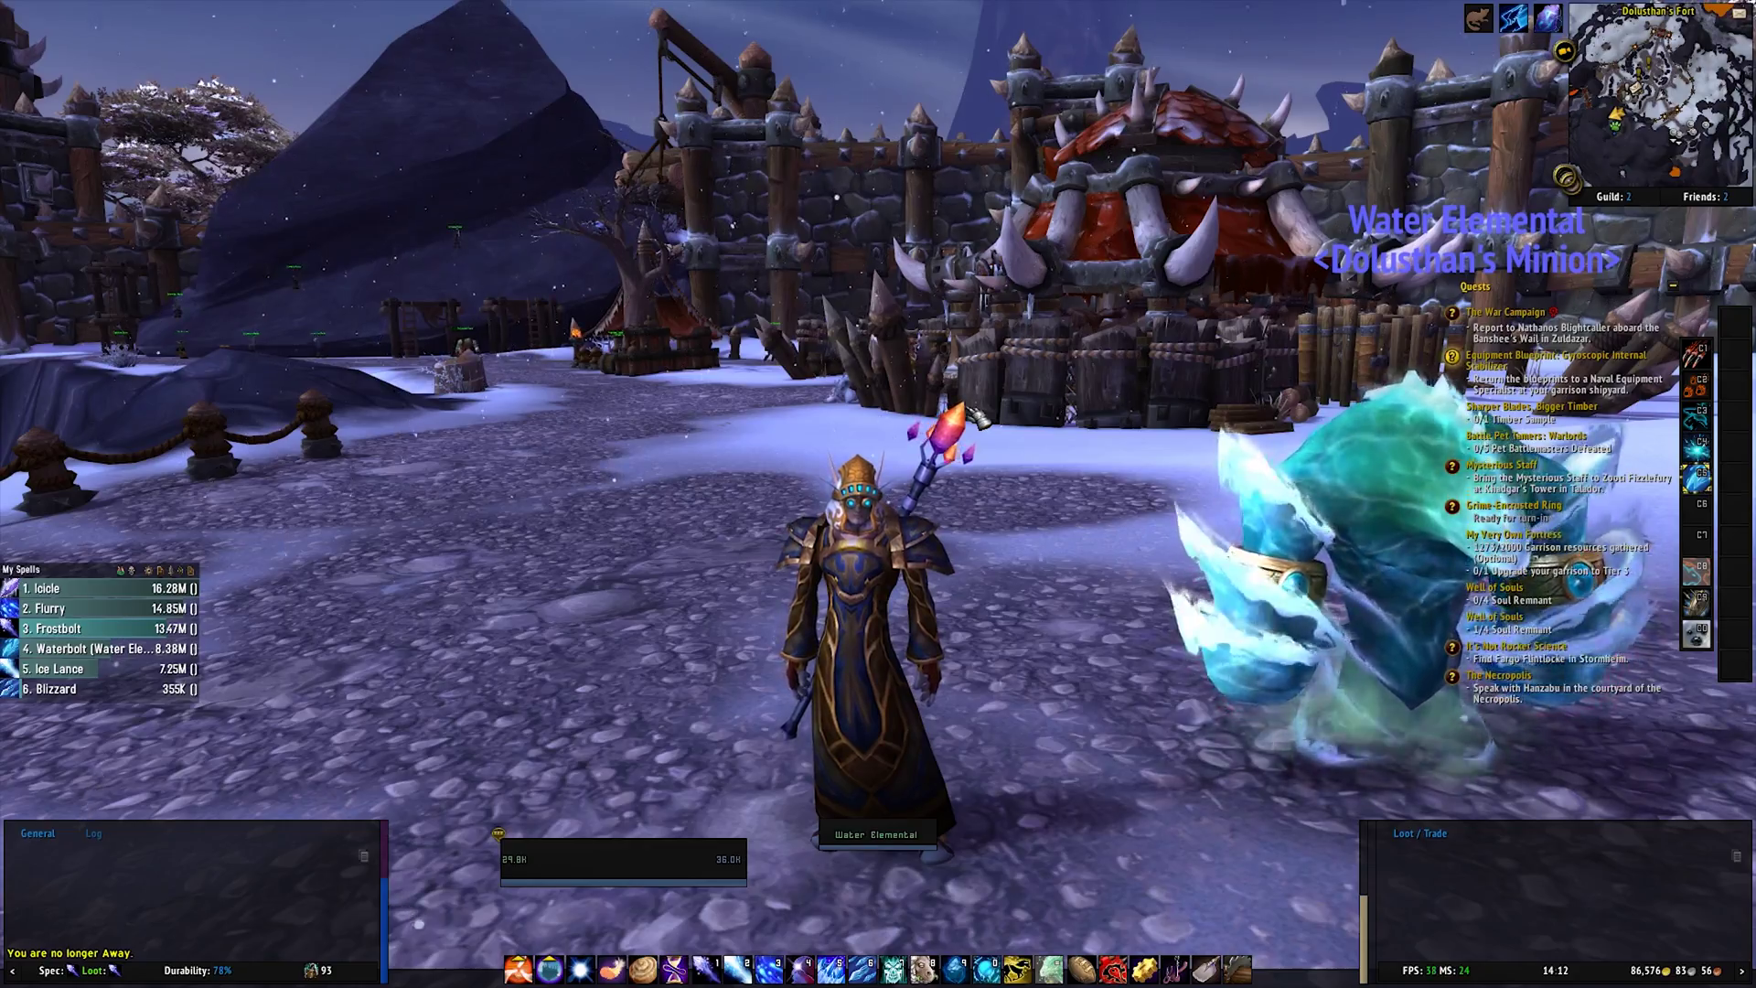
Swing the camera around and run the character toward the fort
scroll(978, 418, "down", 3)
left_click_drag(979, 418, 1207, 640)
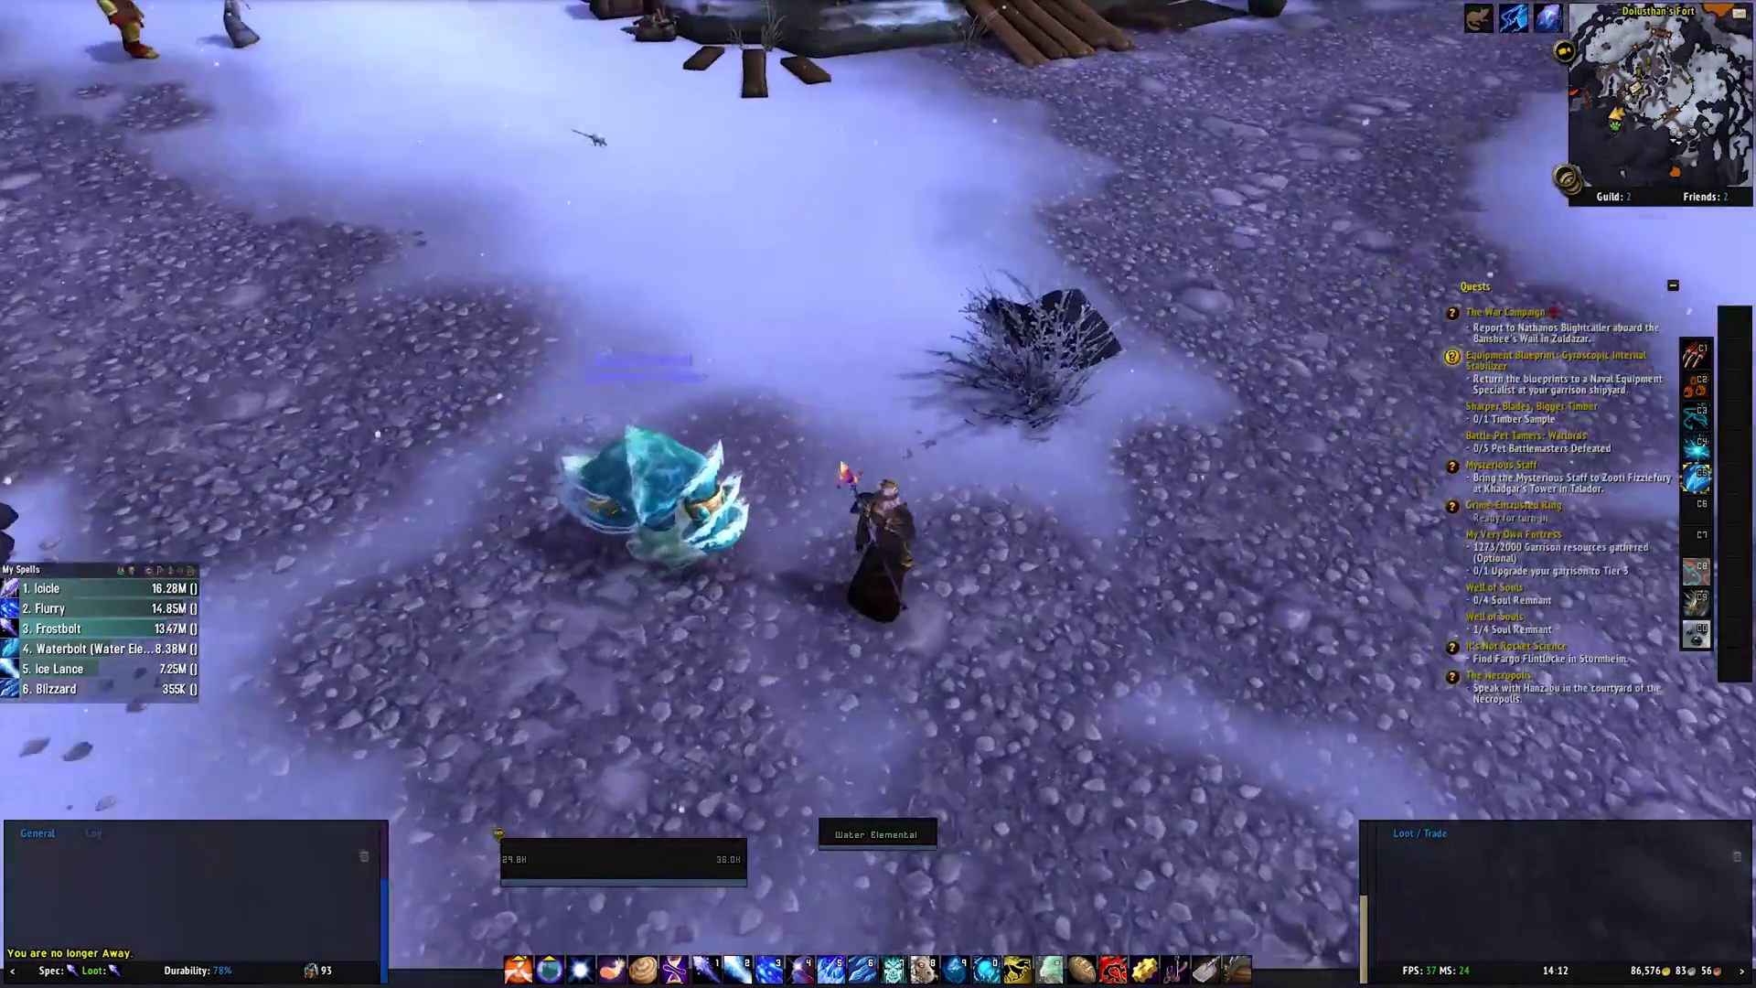
left_click_drag(672, 450, 914, 640)
key("w")
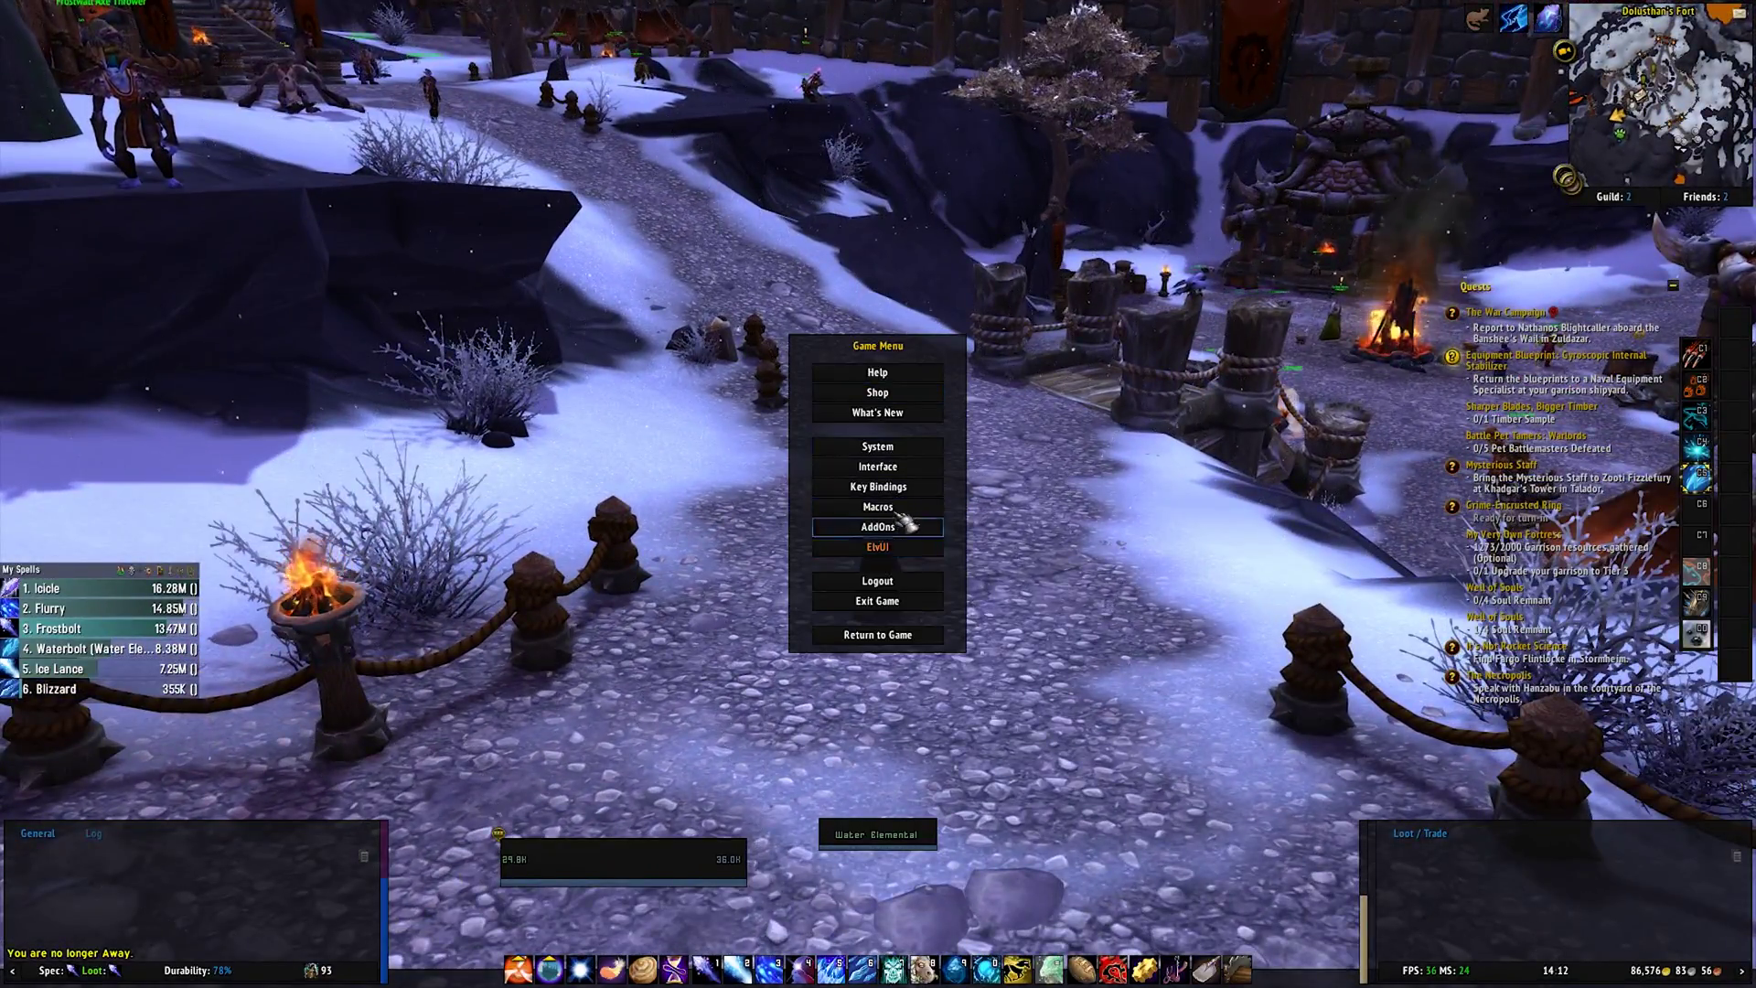
Open System Graphics settings, keeping Fullscreen (Windowed) display mode and the Primary monitor
left_click(901, 448)
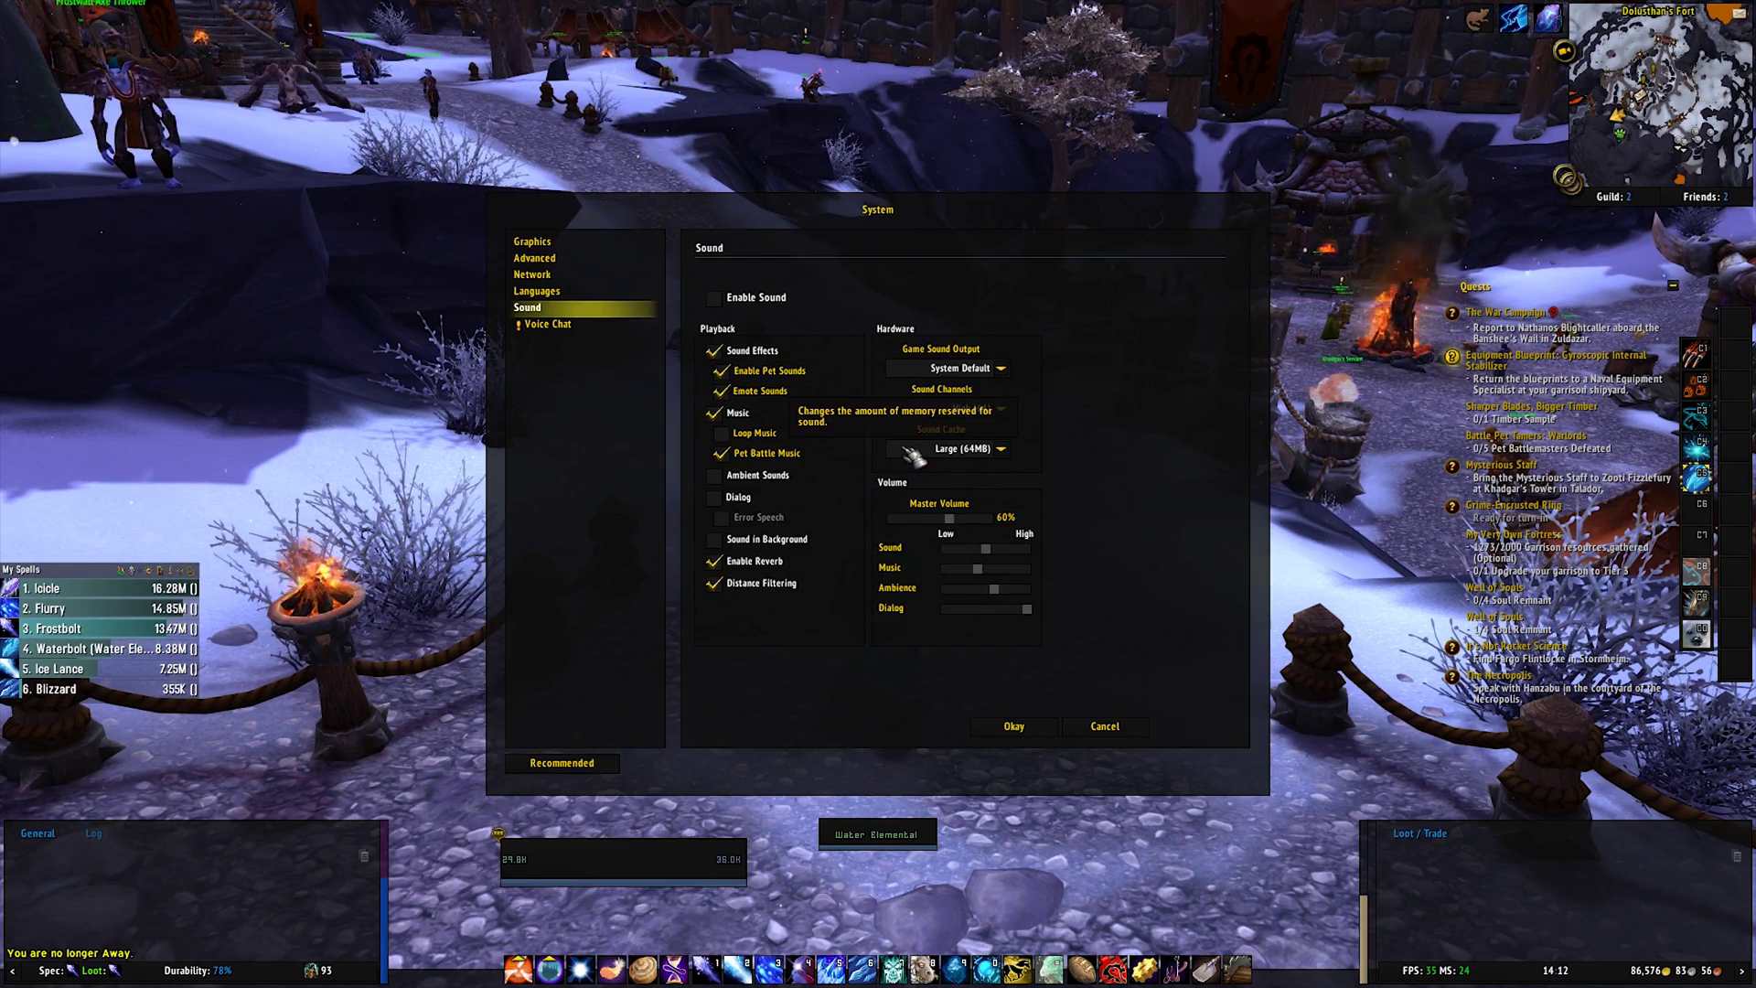
left_click(600, 255)
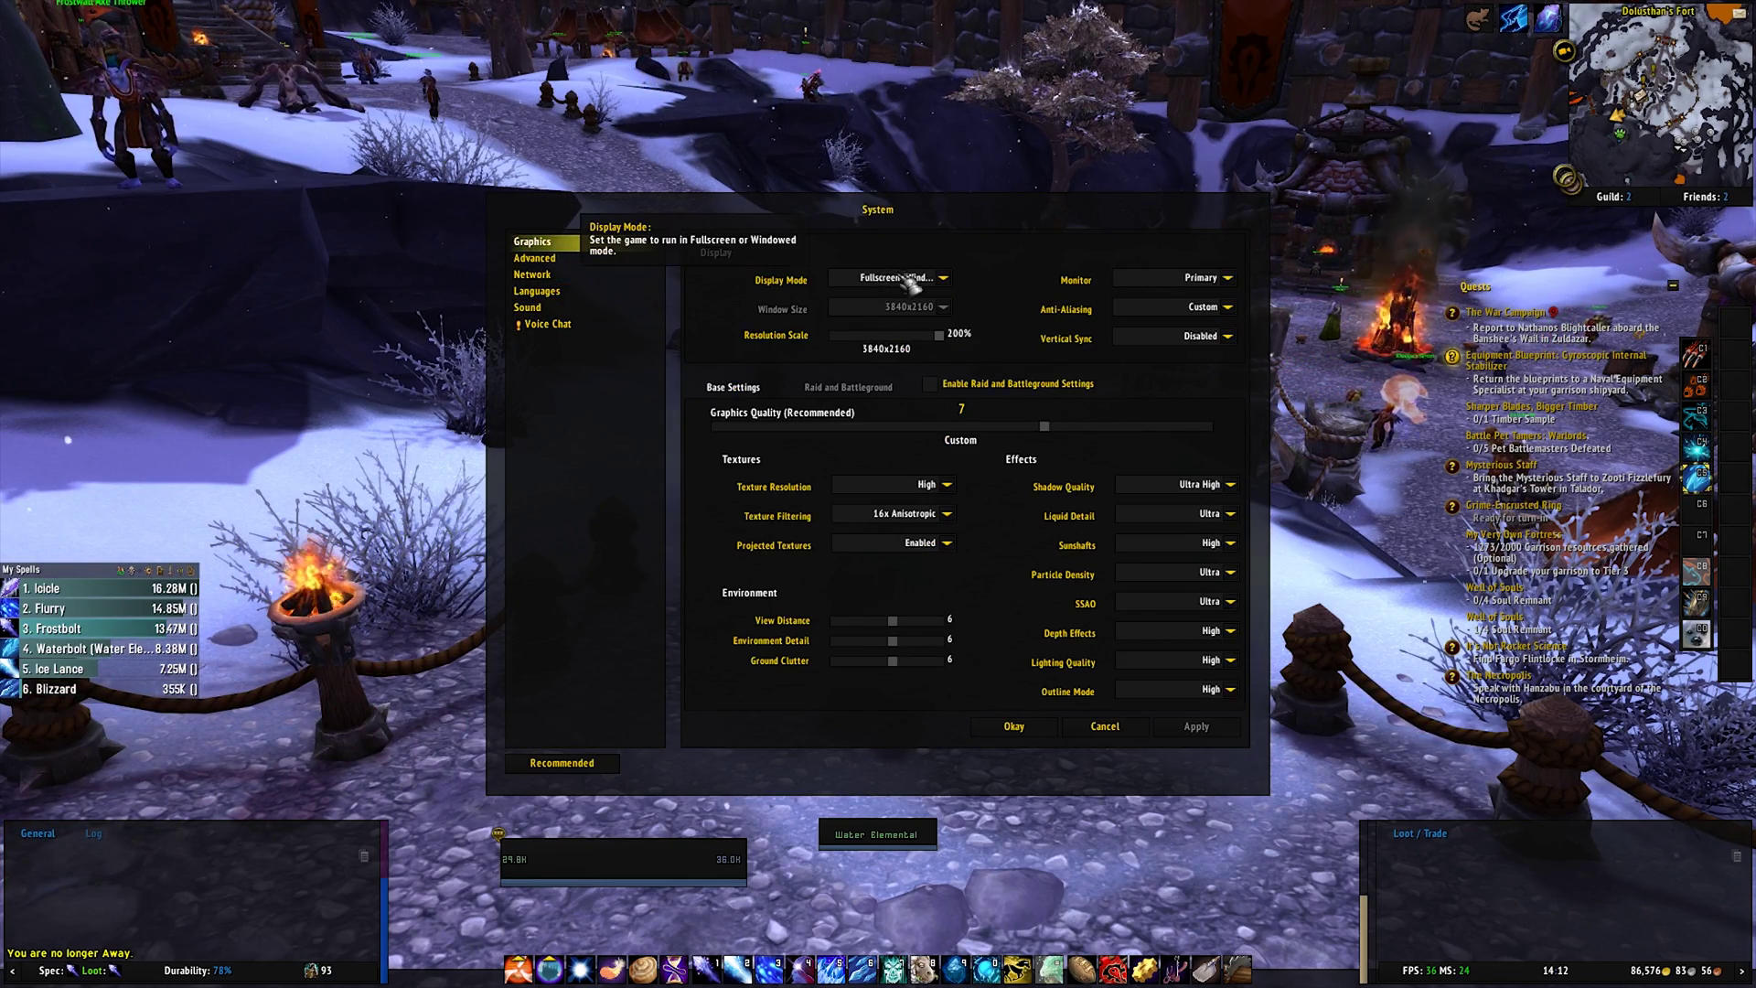
left_click(943, 279)
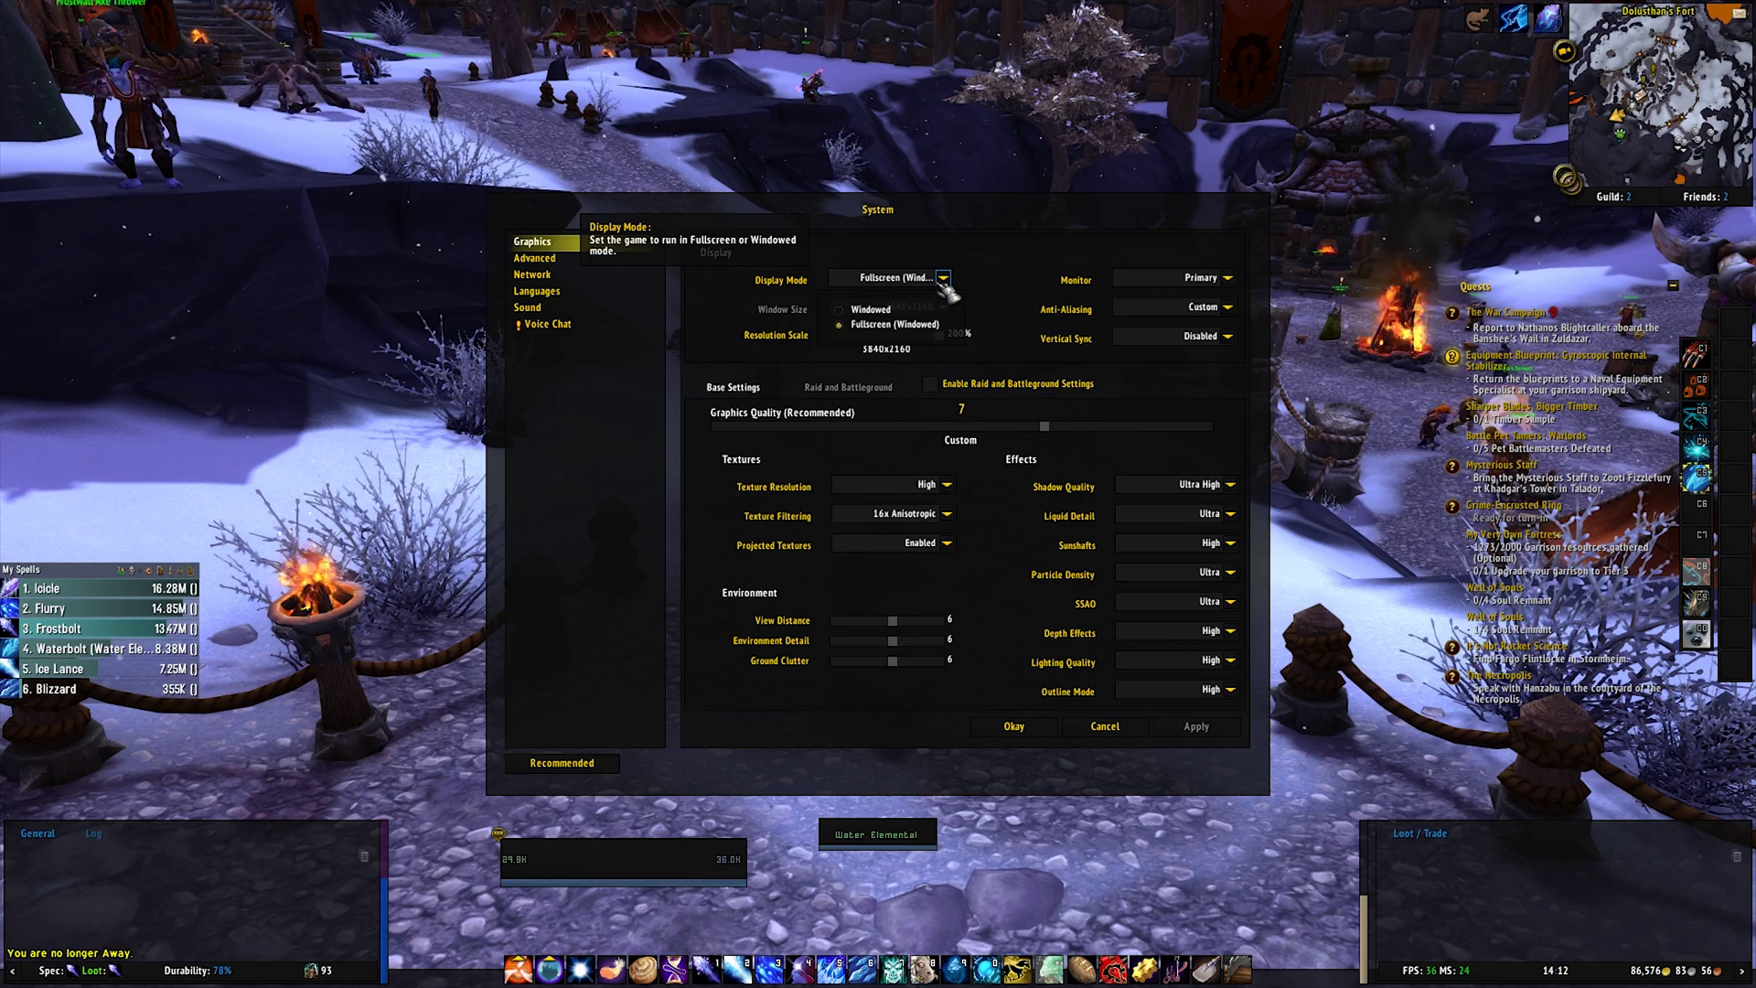
left_click(945, 280)
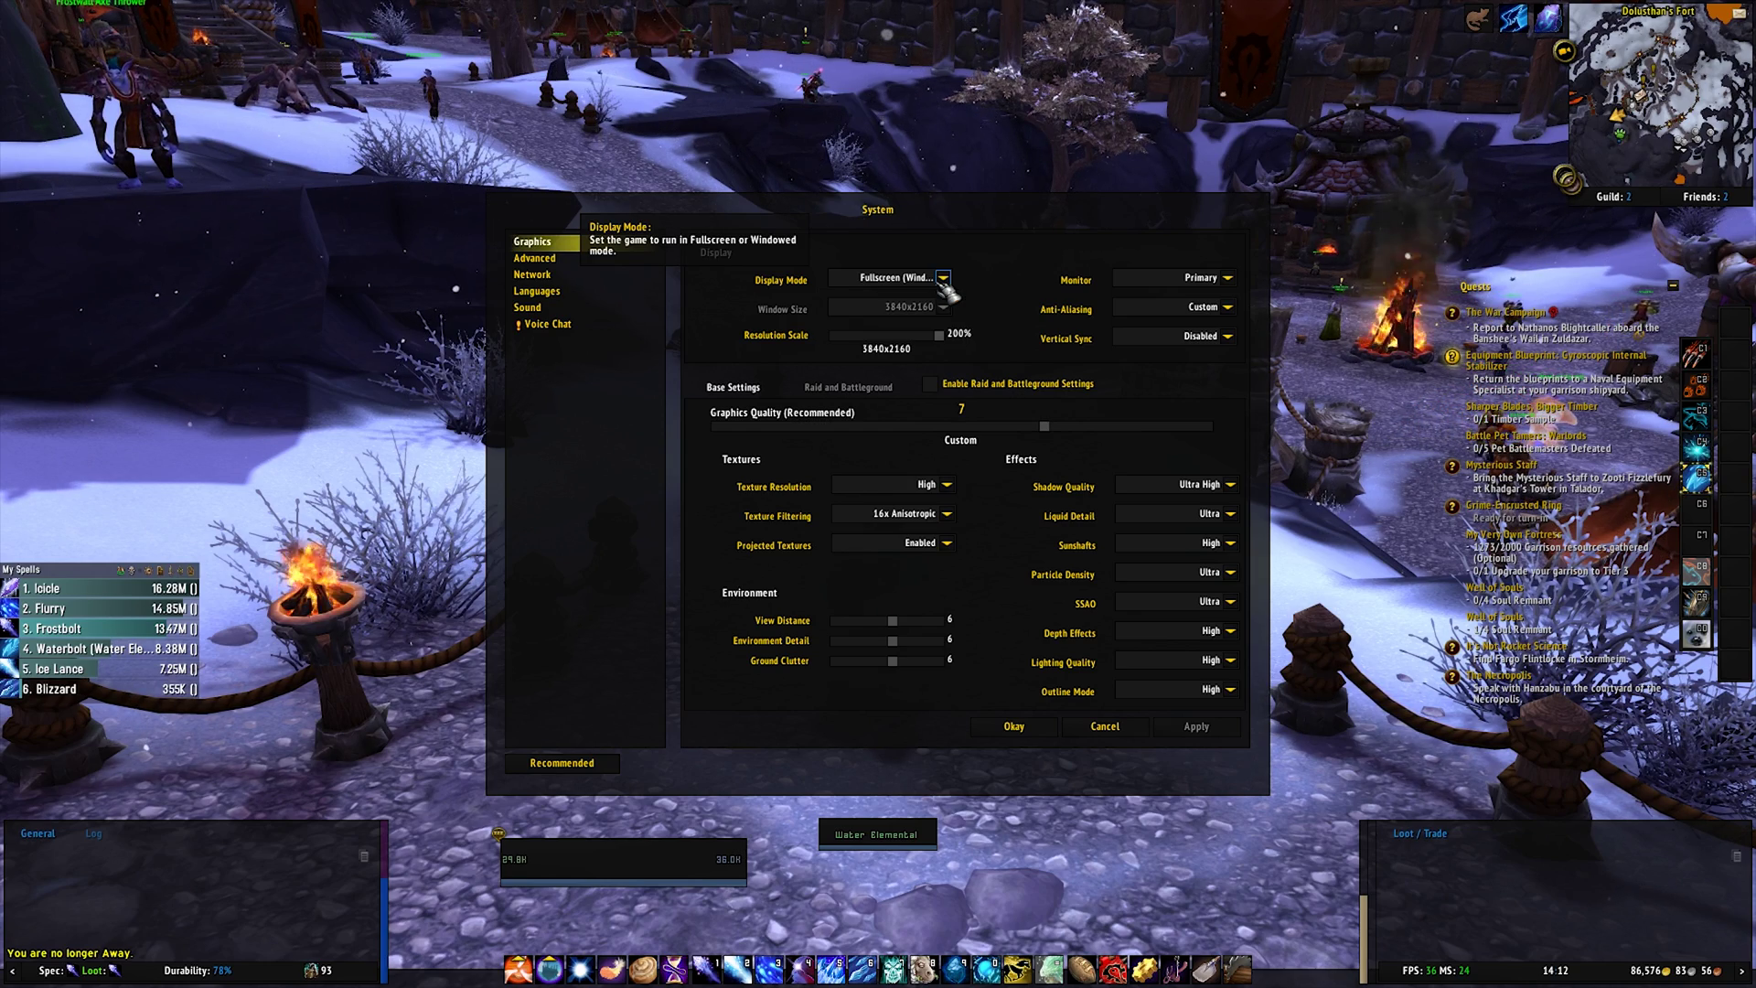
left_click(1231, 280)
left_click(1231, 280)
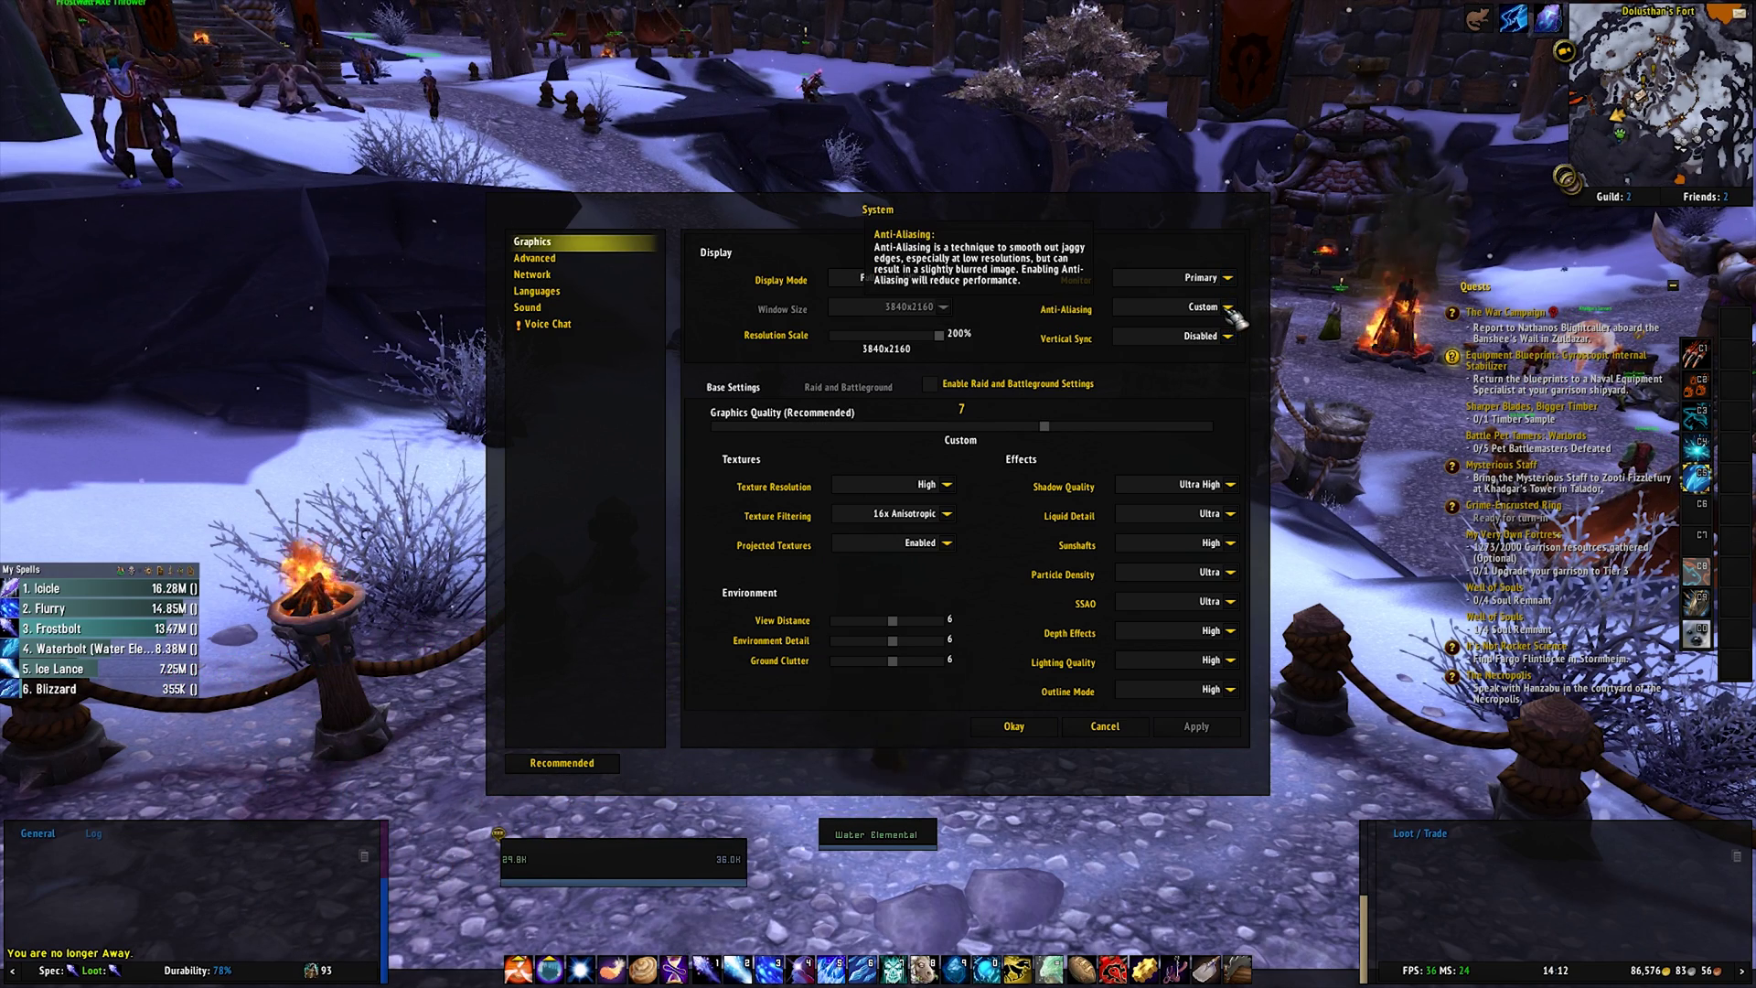
Set Anti-Aliasing to None and lower Resolution Scale to 33% (640x360)
left_click(1227, 308)
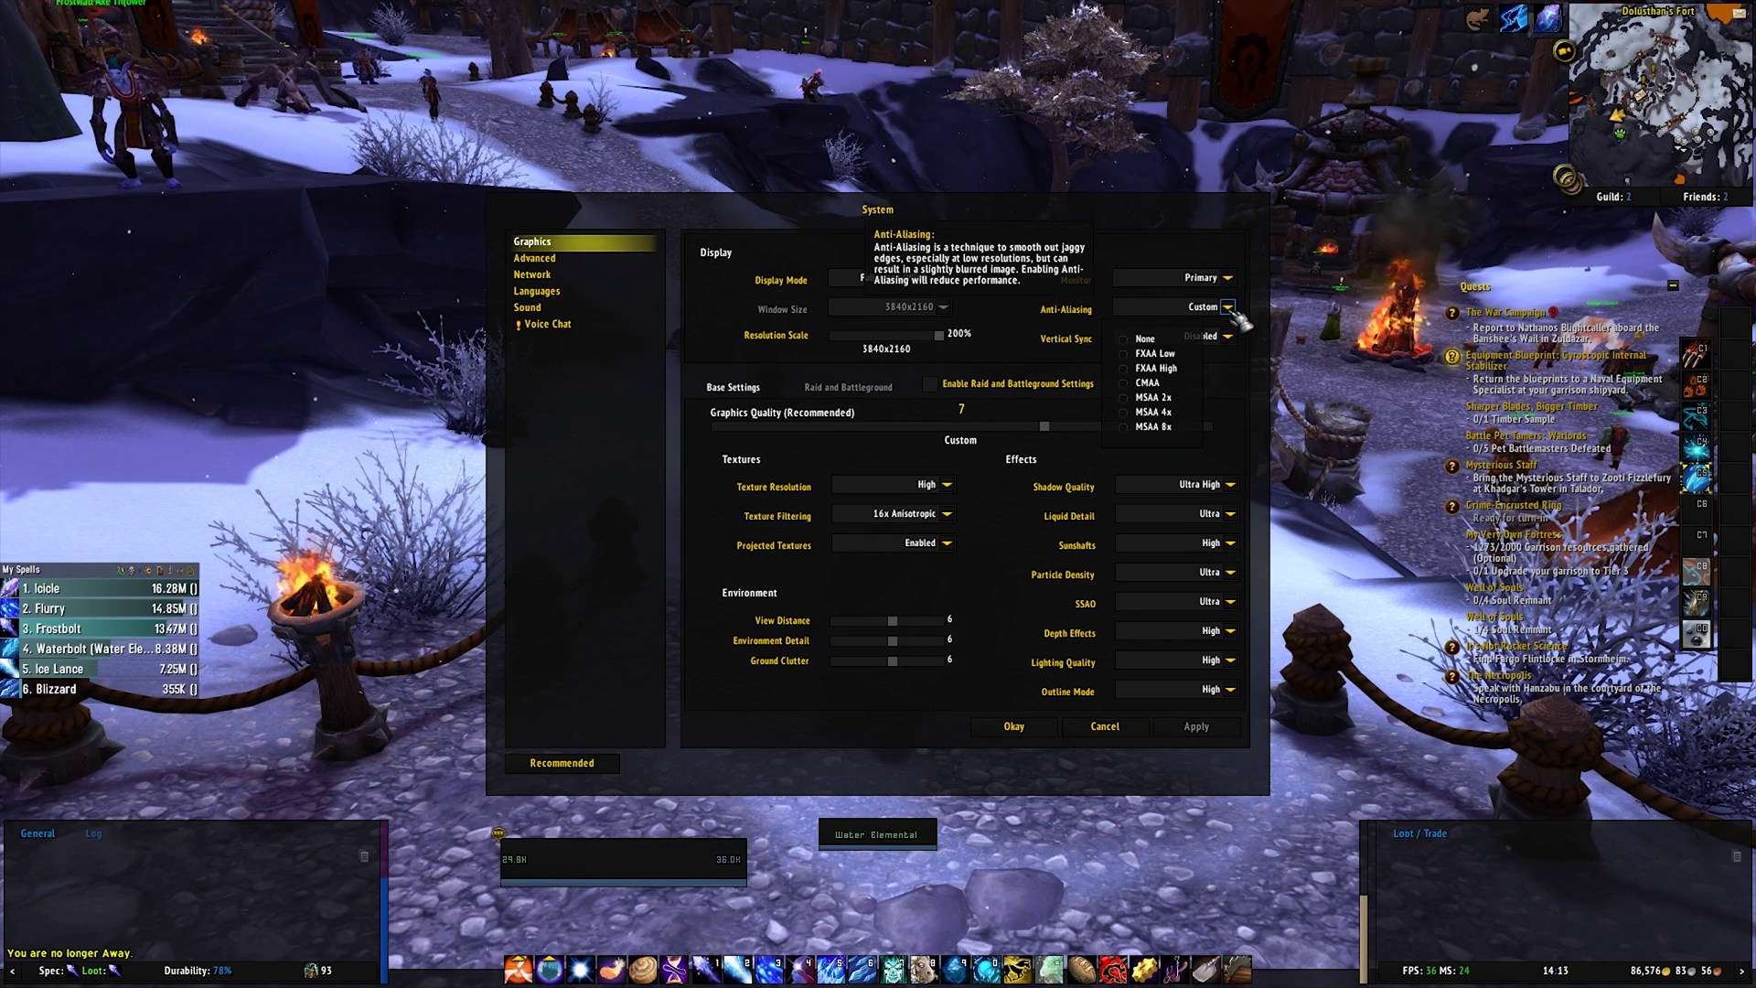
left_click(1149, 341)
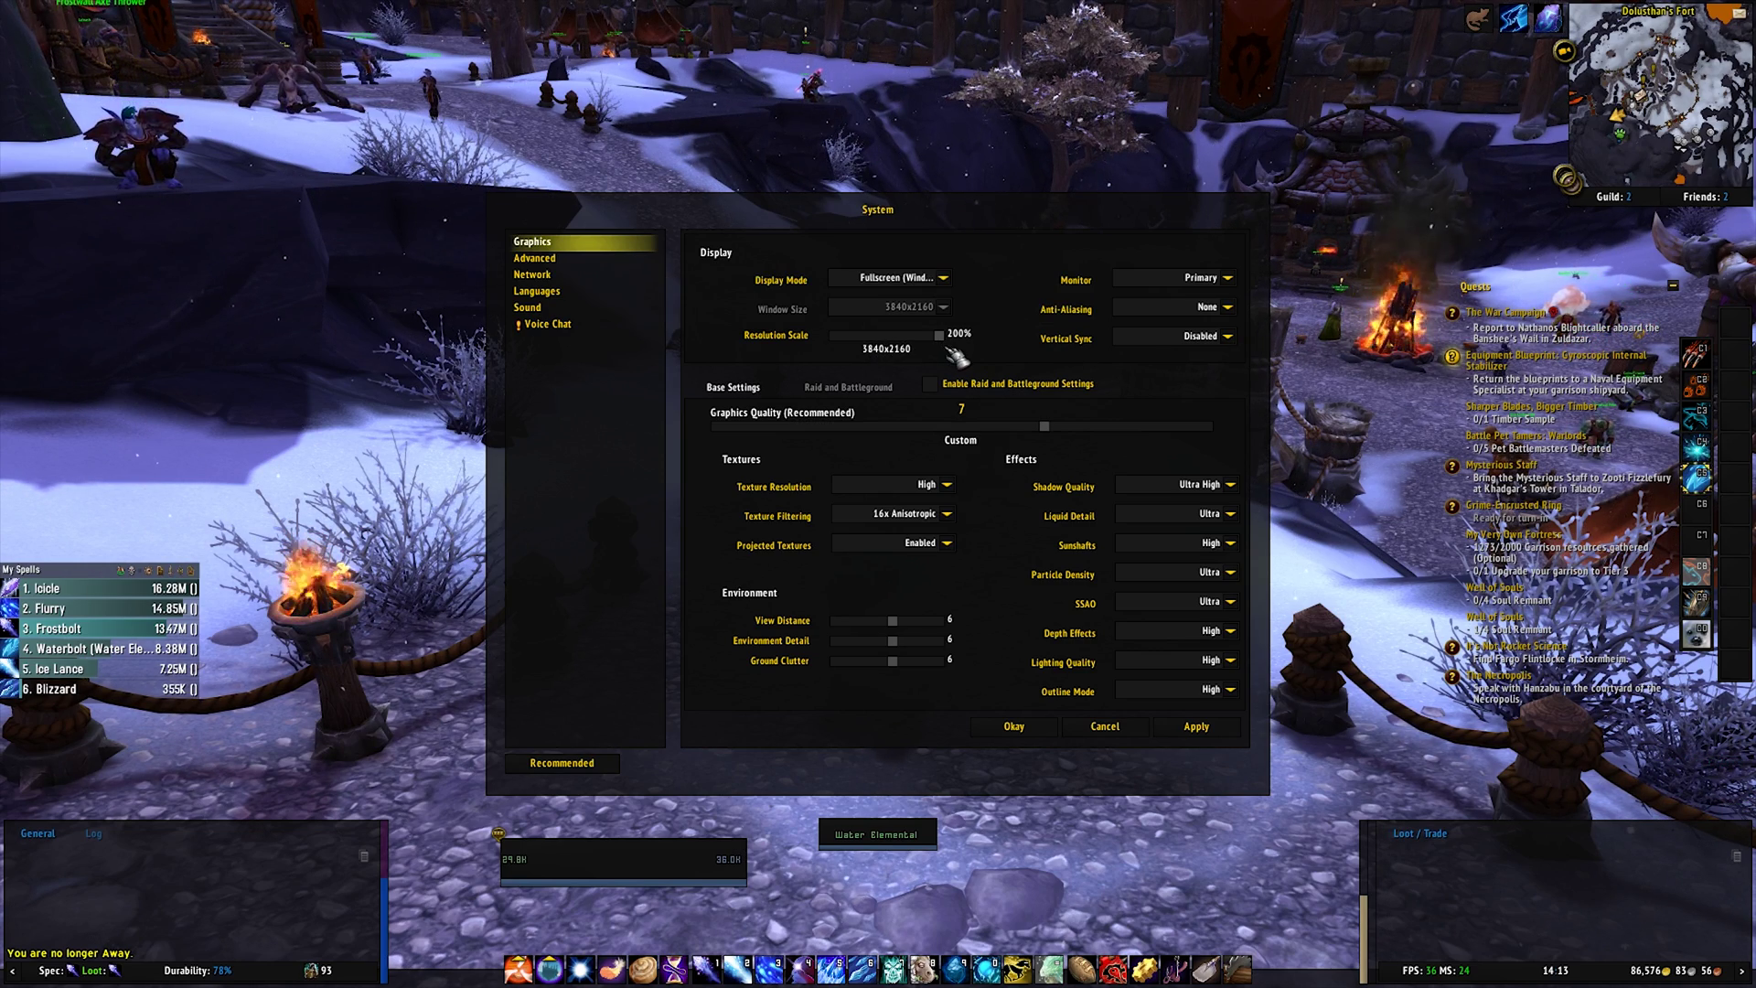
left_click_drag(922, 349, 750, 349)
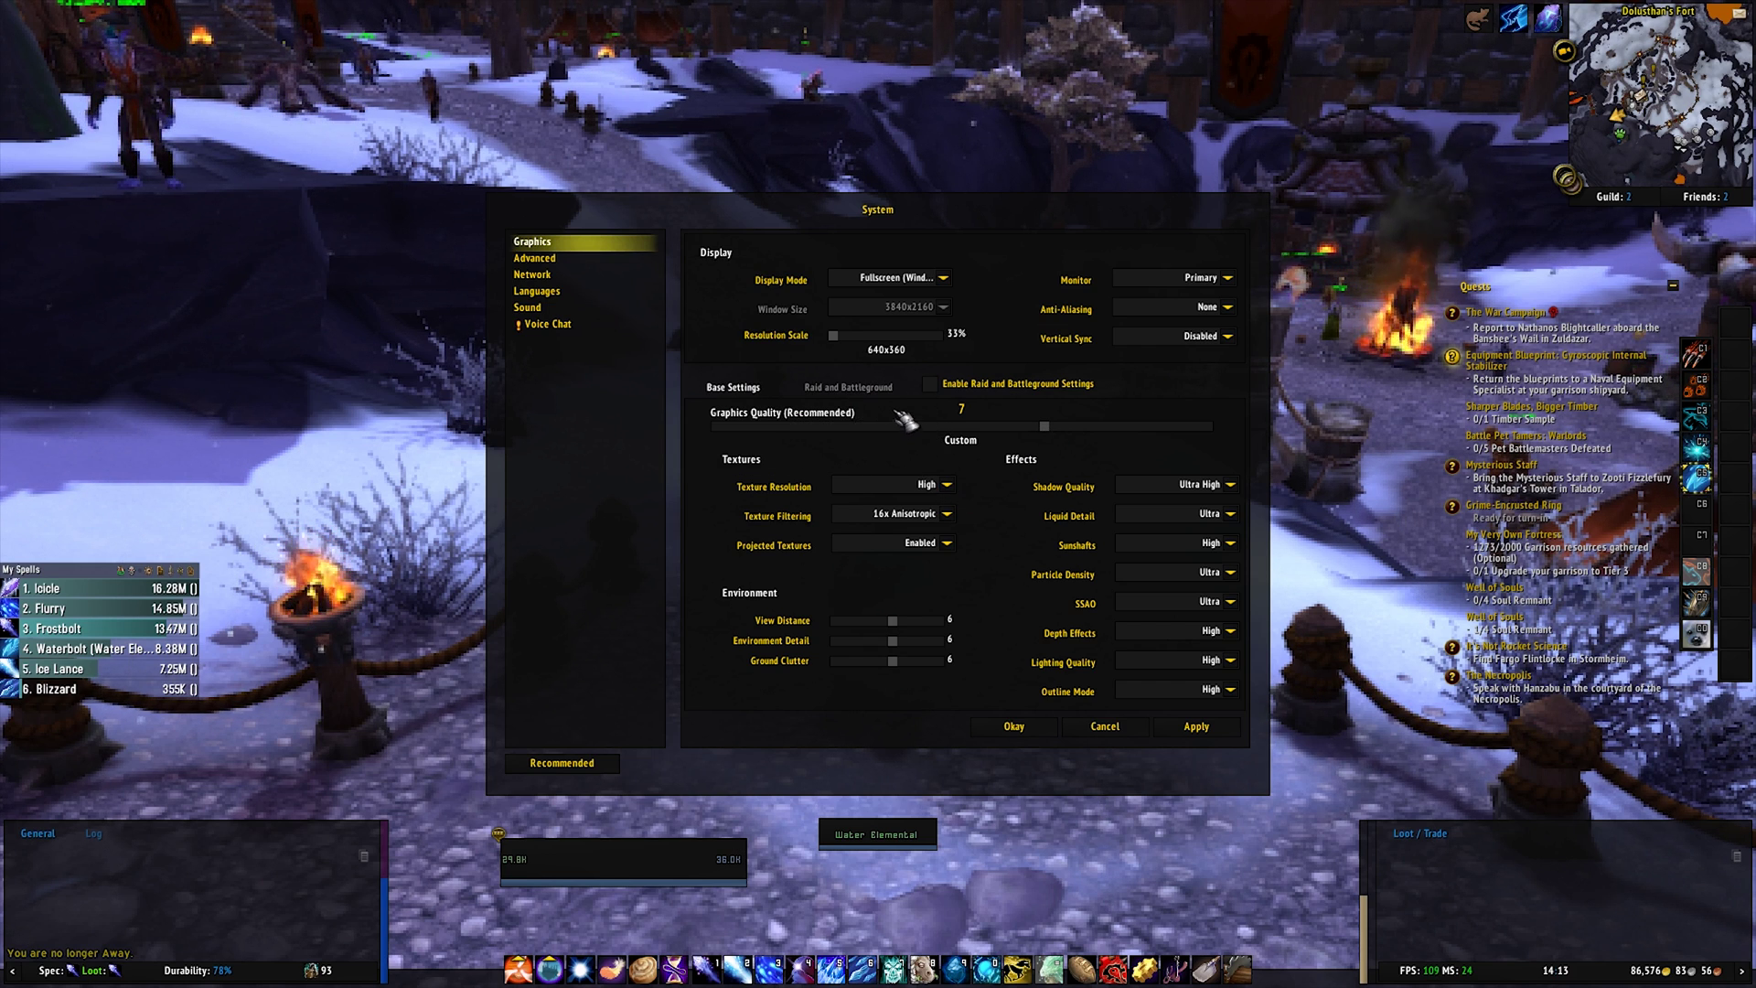
Set Texture Resolution Low, Filtering Bilinear, Projected Textures Disabled and View Distance 1
left_click(948, 485)
left_click(933, 514)
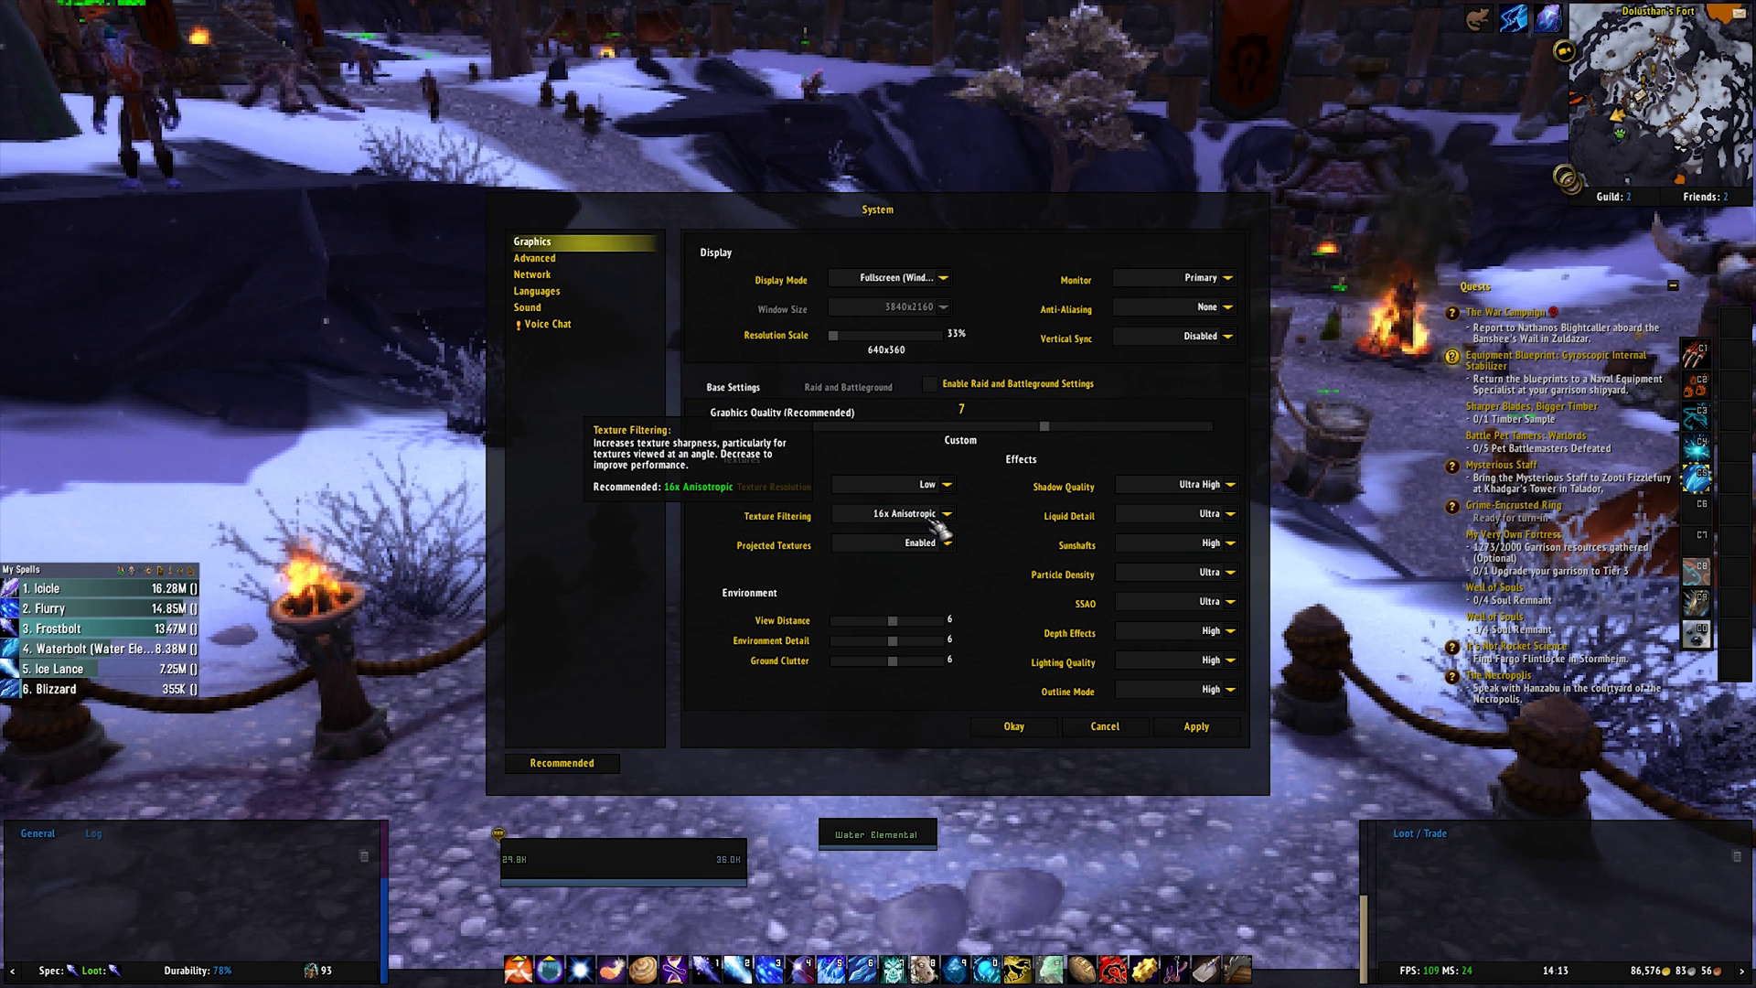
left_click(948, 513)
left_click(892, 556)
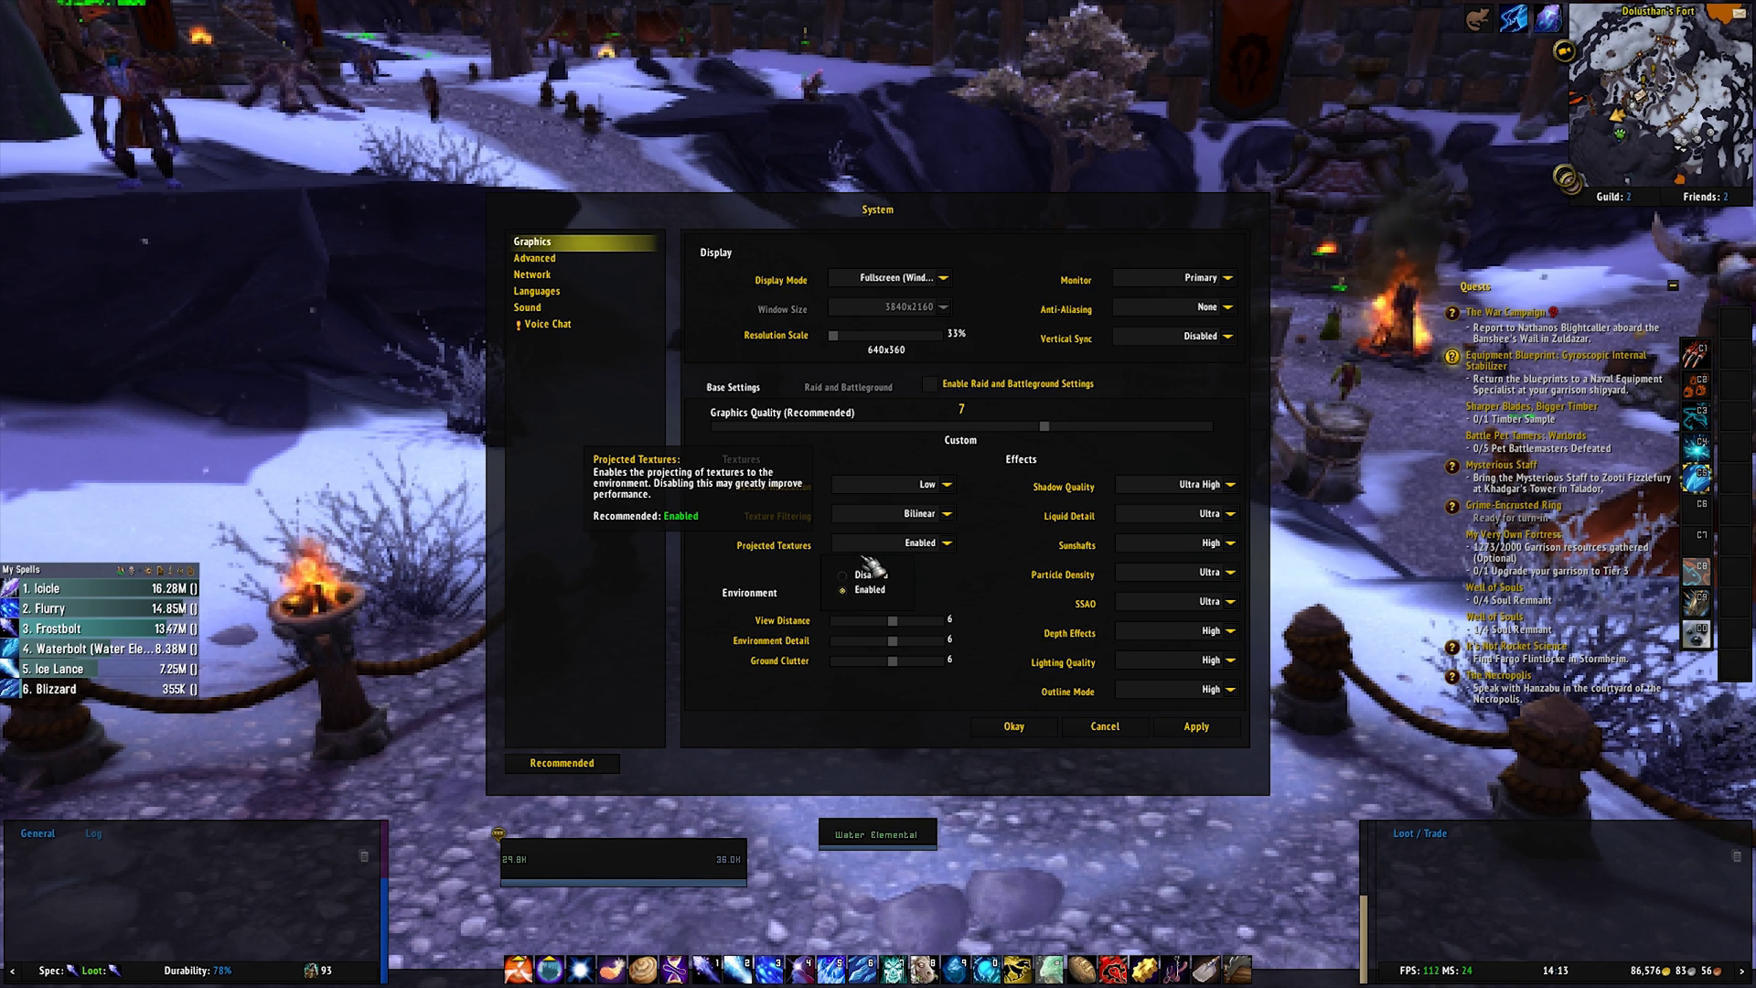
left_click(864, 574)
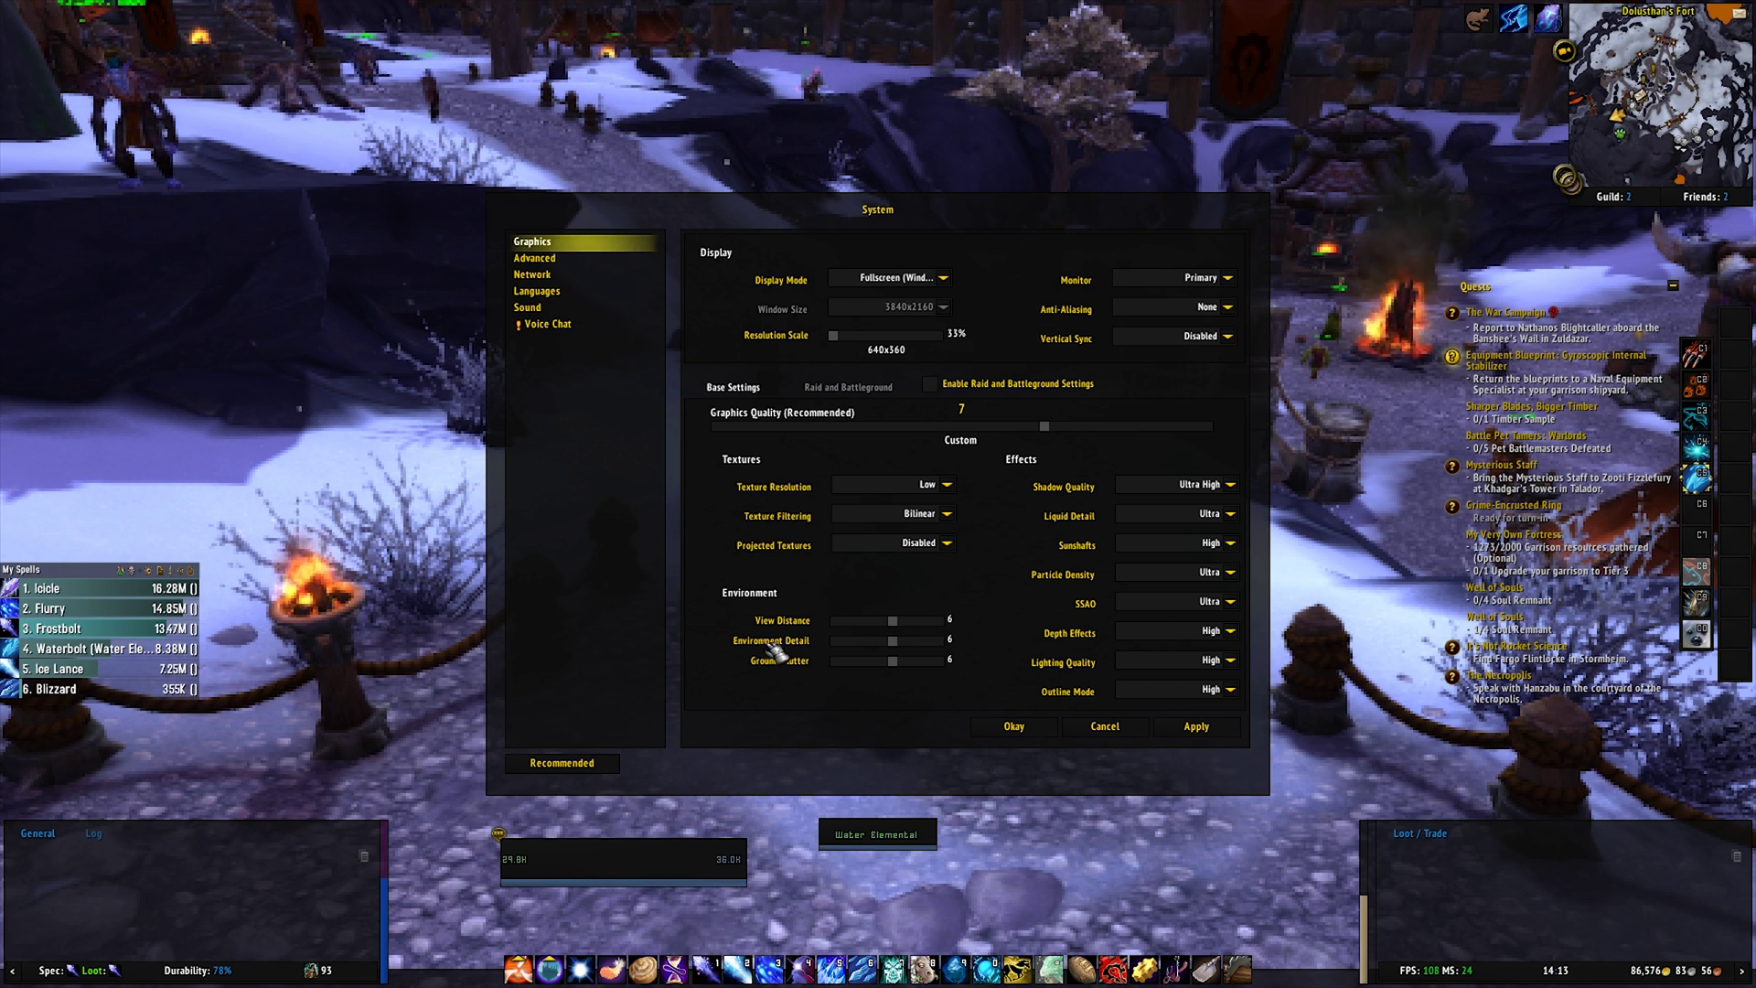
left_click_drag(883, 623, 810, 665)
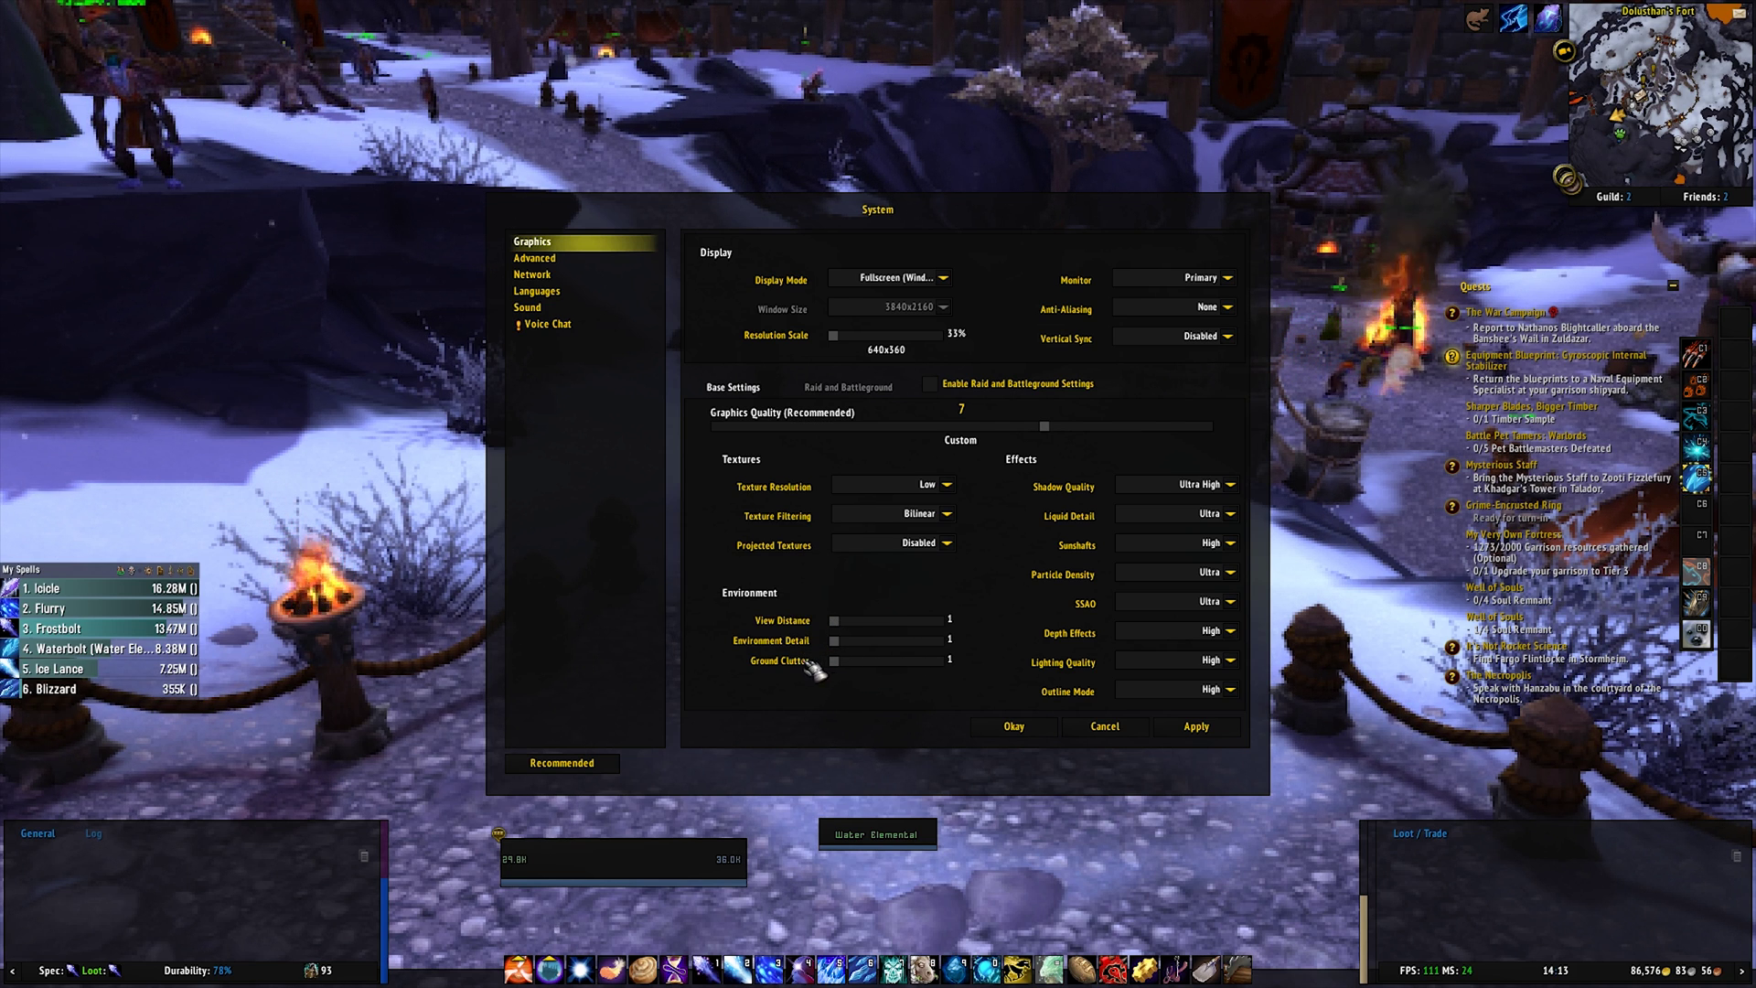
Set Shadow Quality, Liquid Detail and Particle Density to Low and disable Sunshafts
left_click(1232, 485)
left_click(1189, 512)
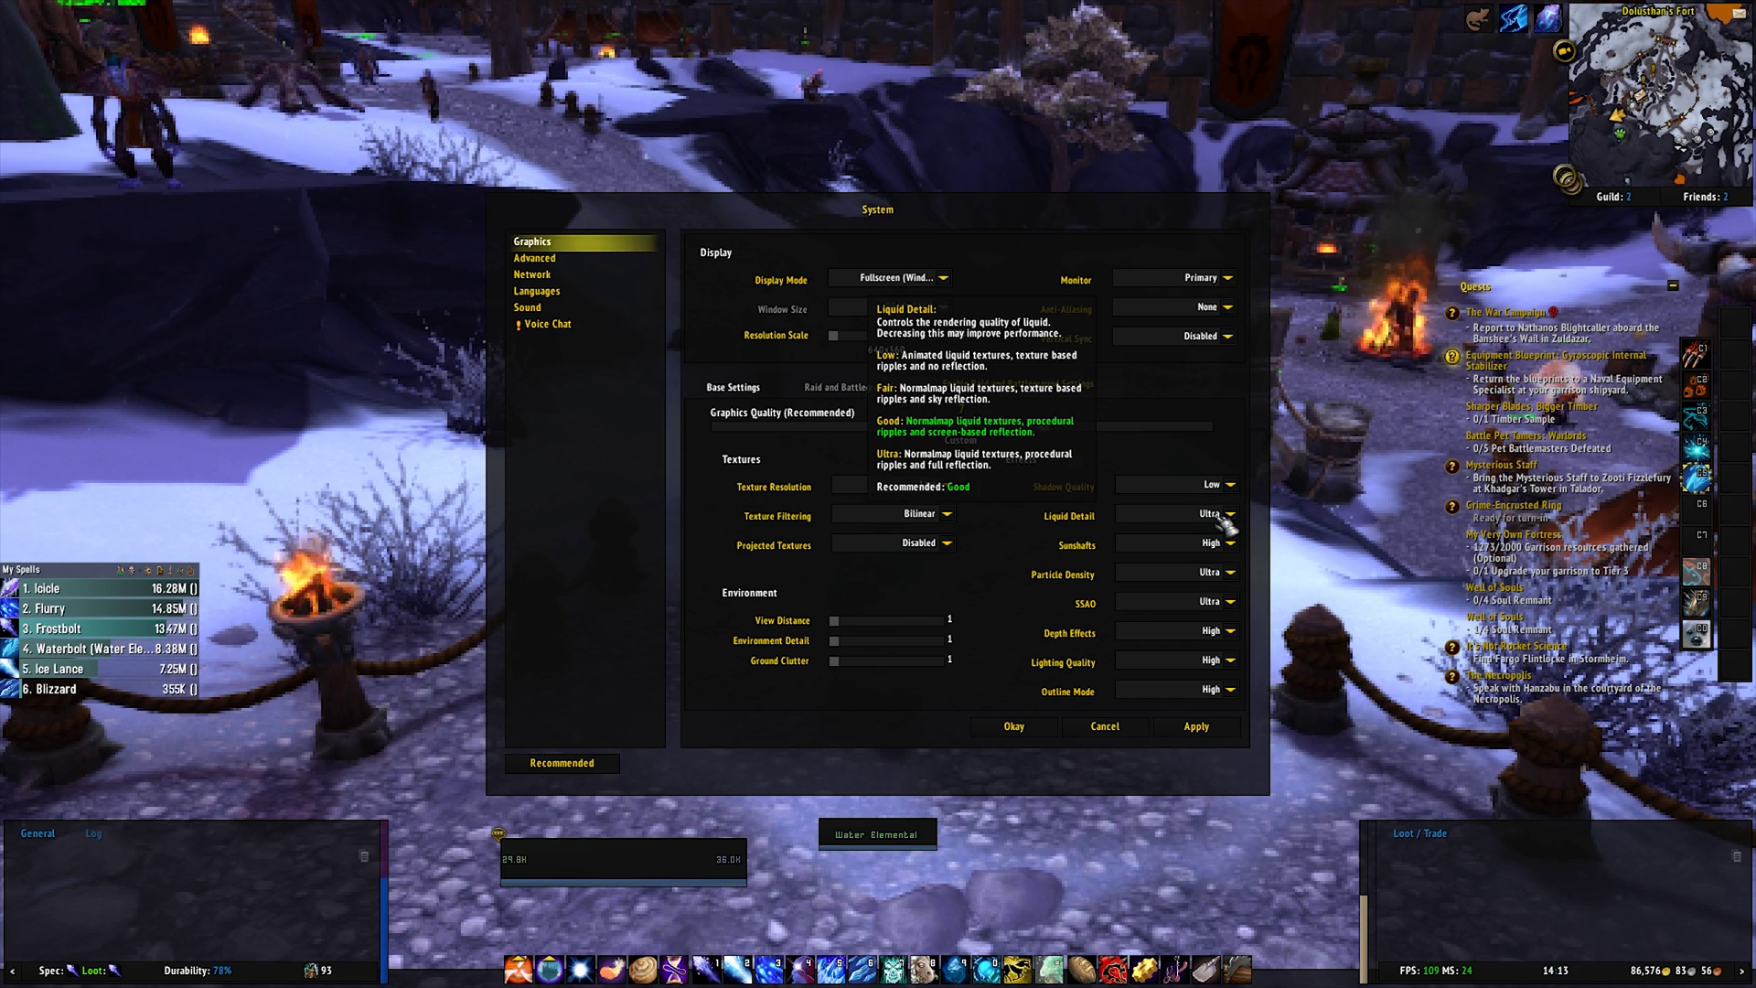
left_click(1229, 514)
left_click(1209, 543)
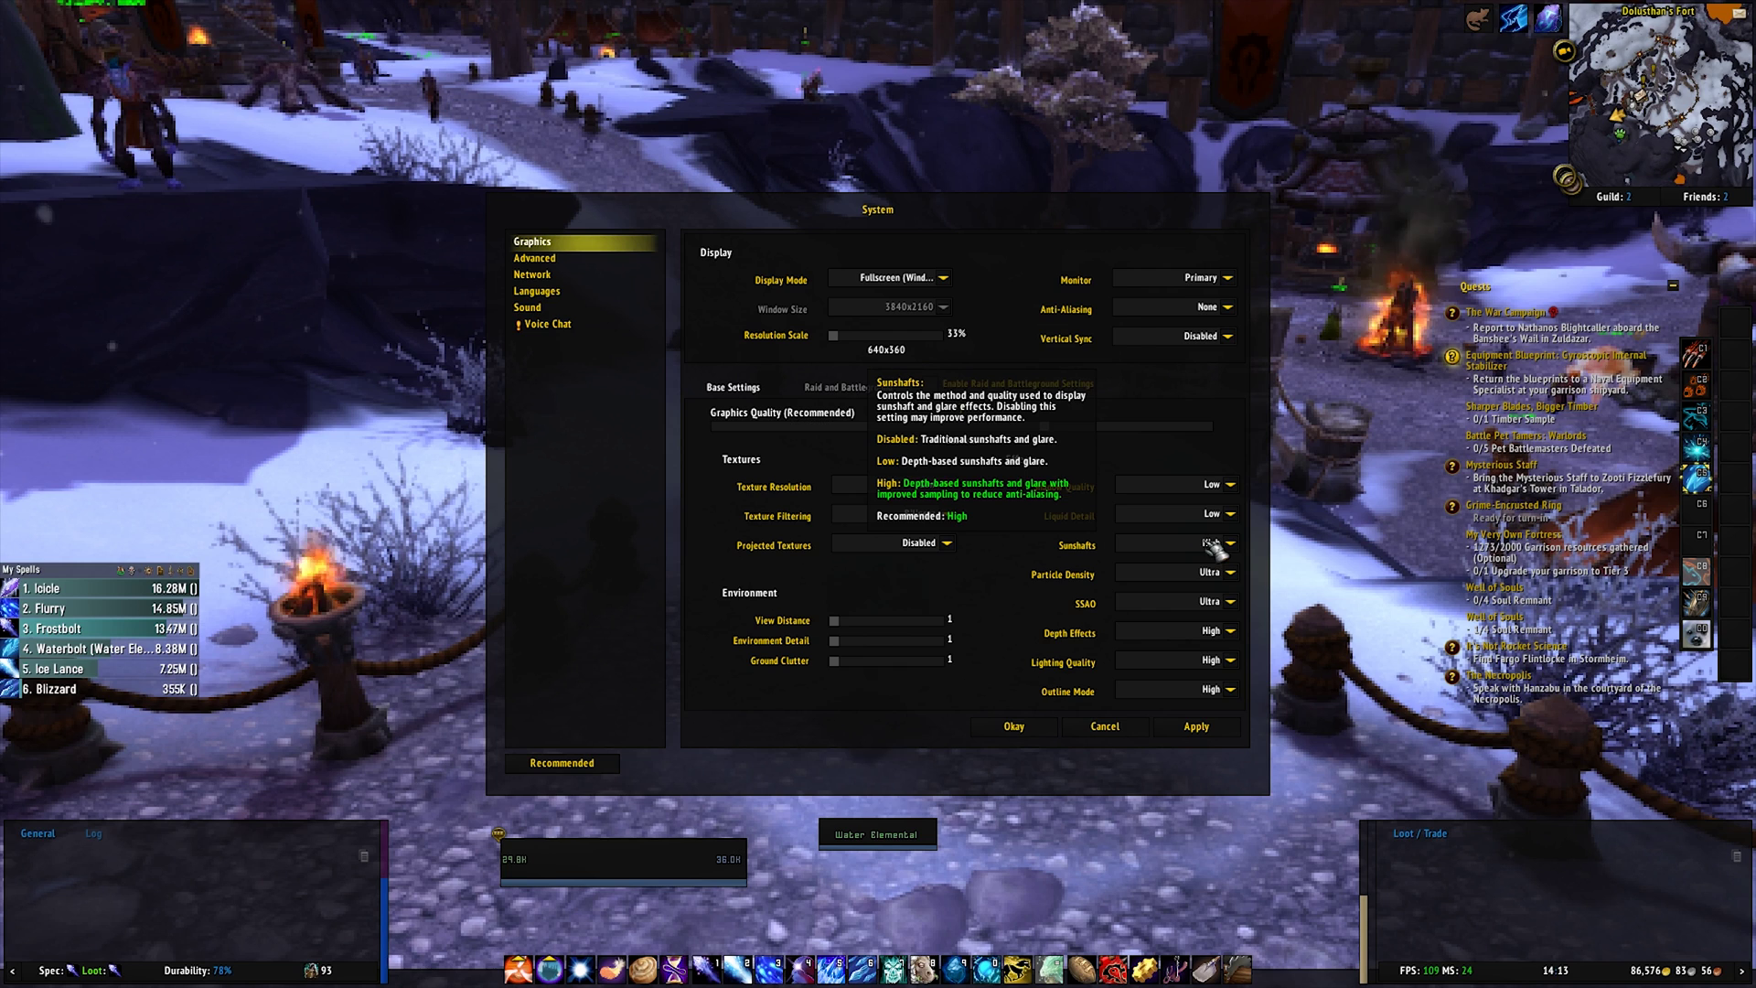
left_click(1218, 544)
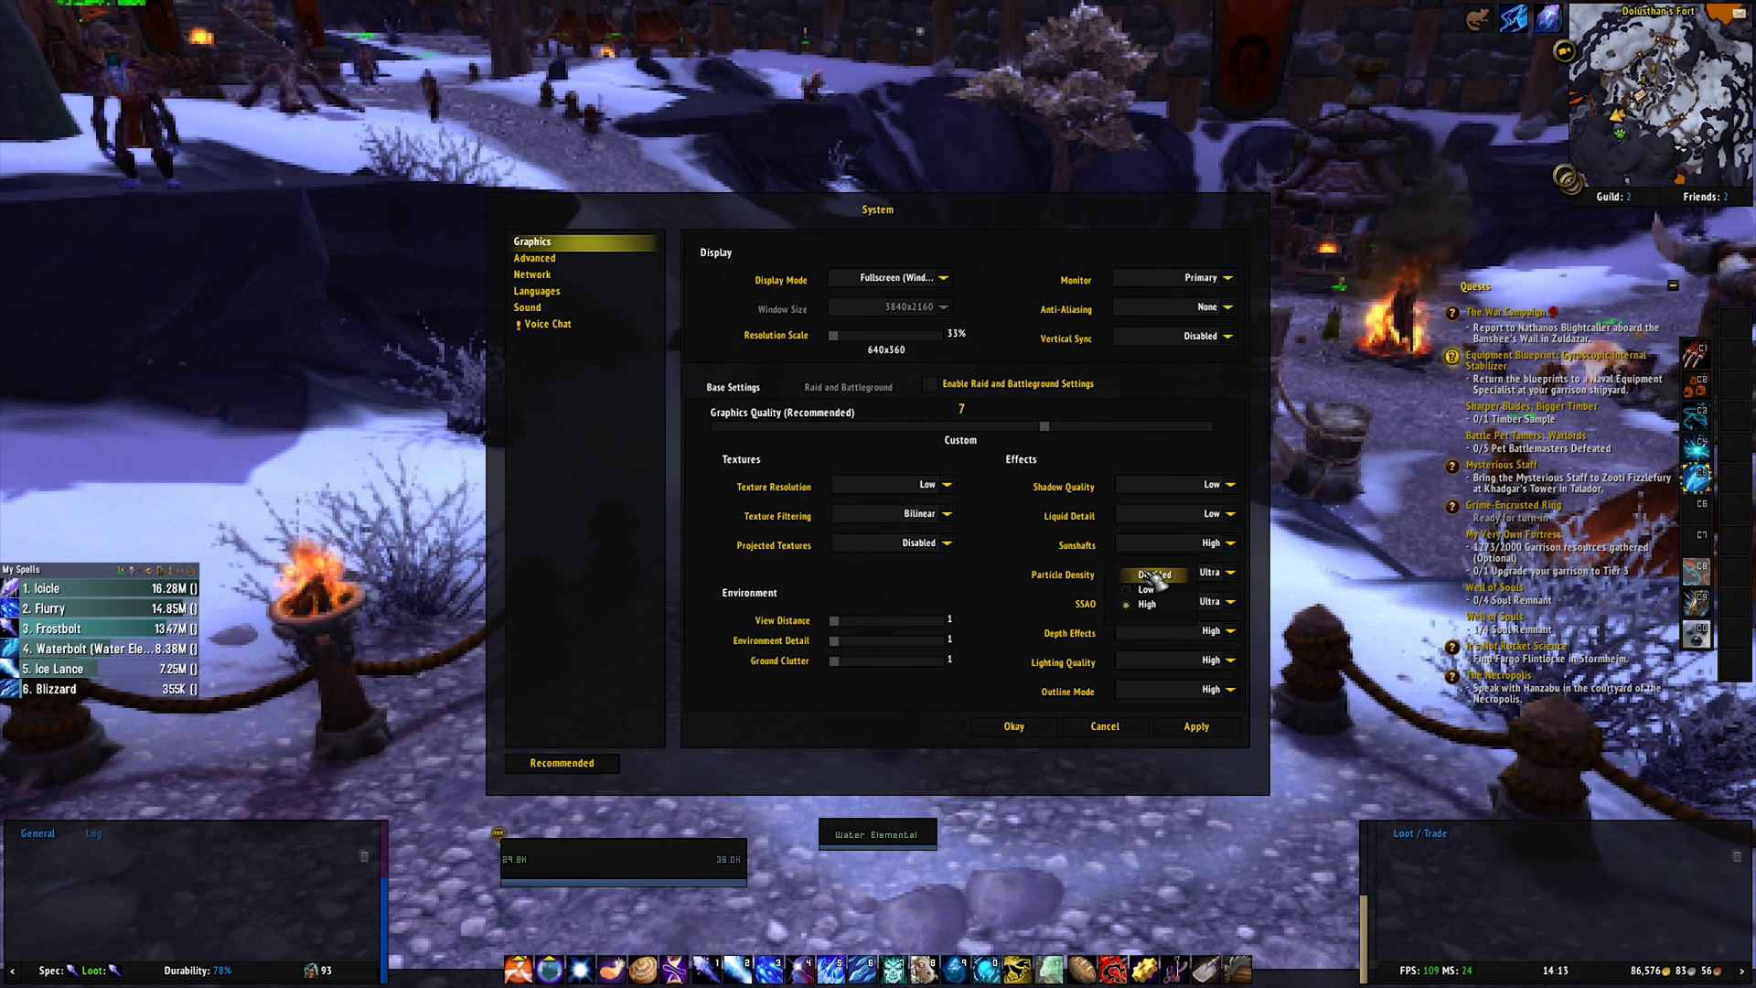
left_click(1154, 574)
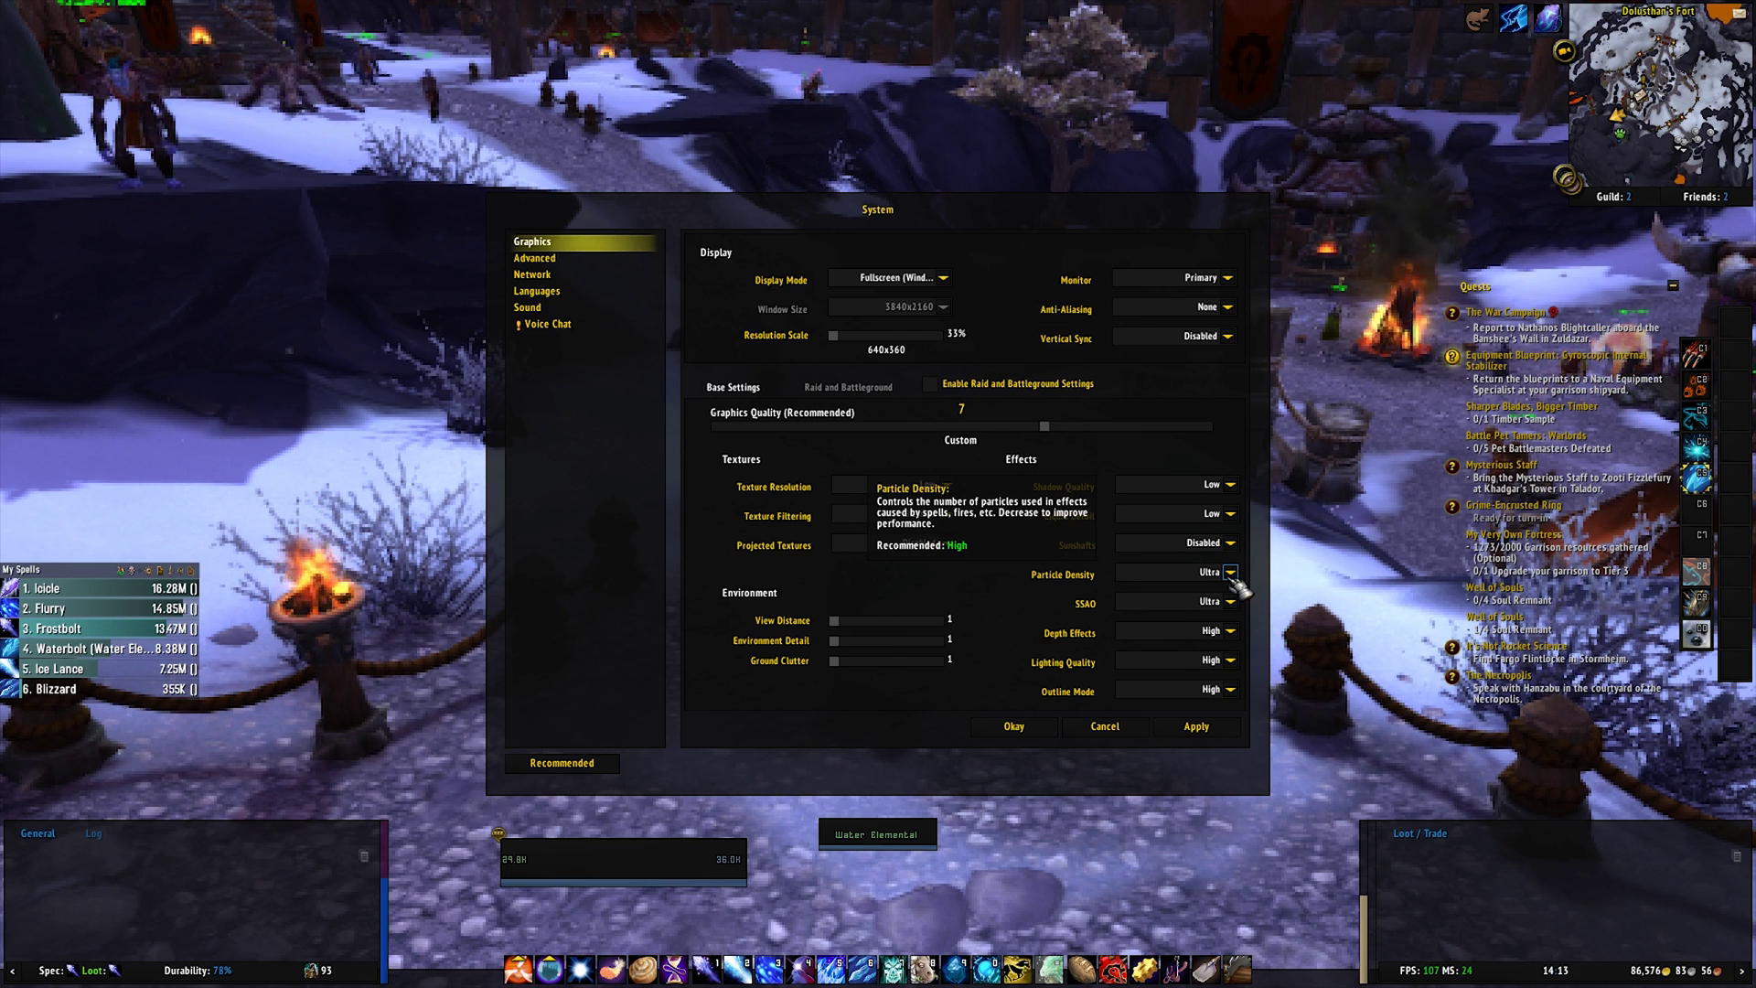
left_click(1230, 572)
left_click(1166, 602)
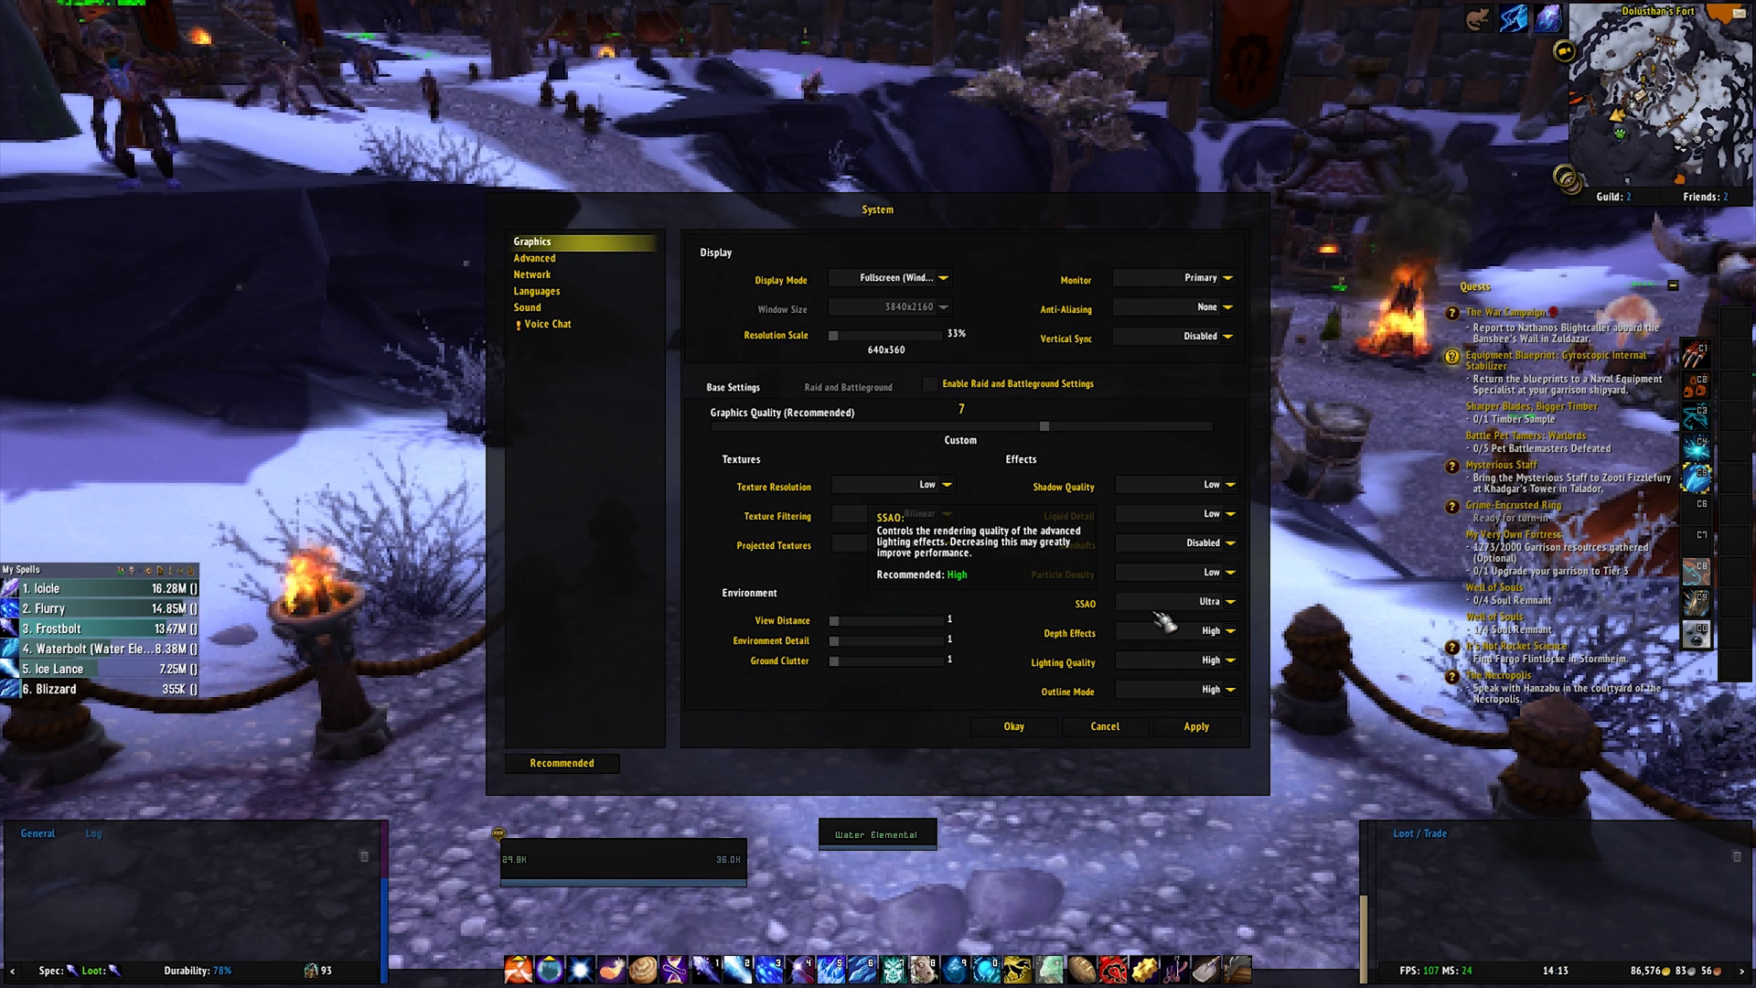
Disable SSAO, Depth Effects and Outline Mode, and set Lighting Quality to Low
left_click(1230, 602)
left_click(1154, 631)
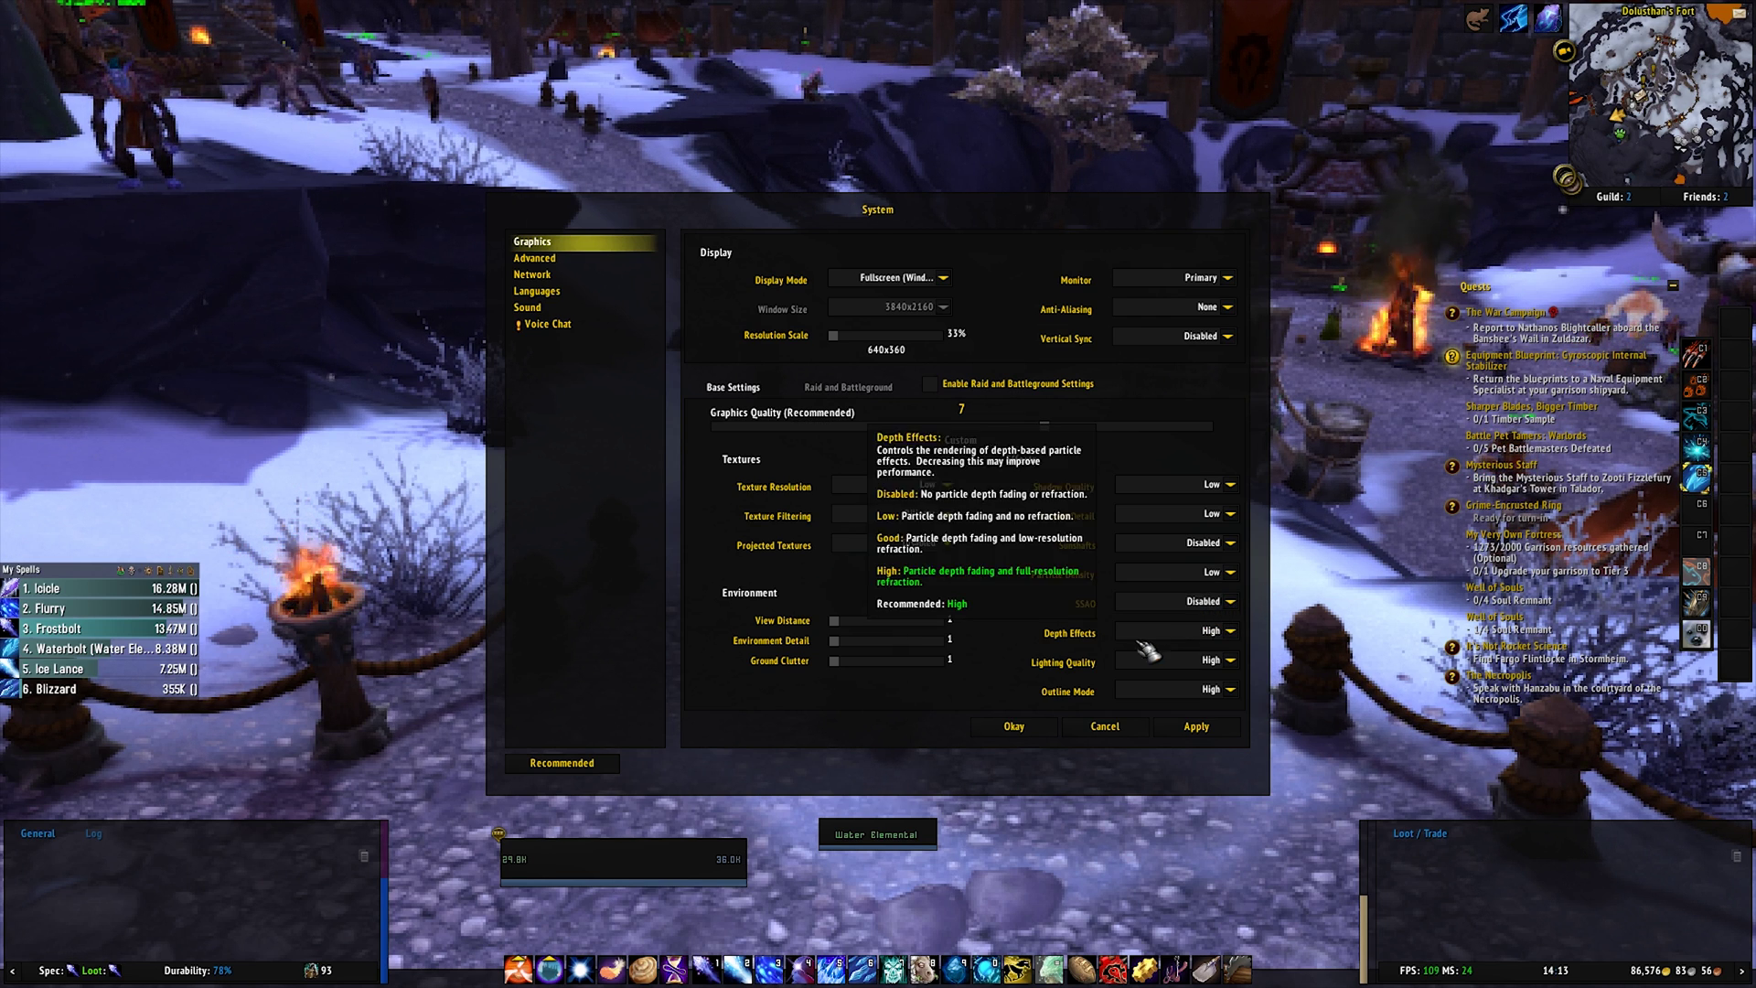
left_click(1230, 661)
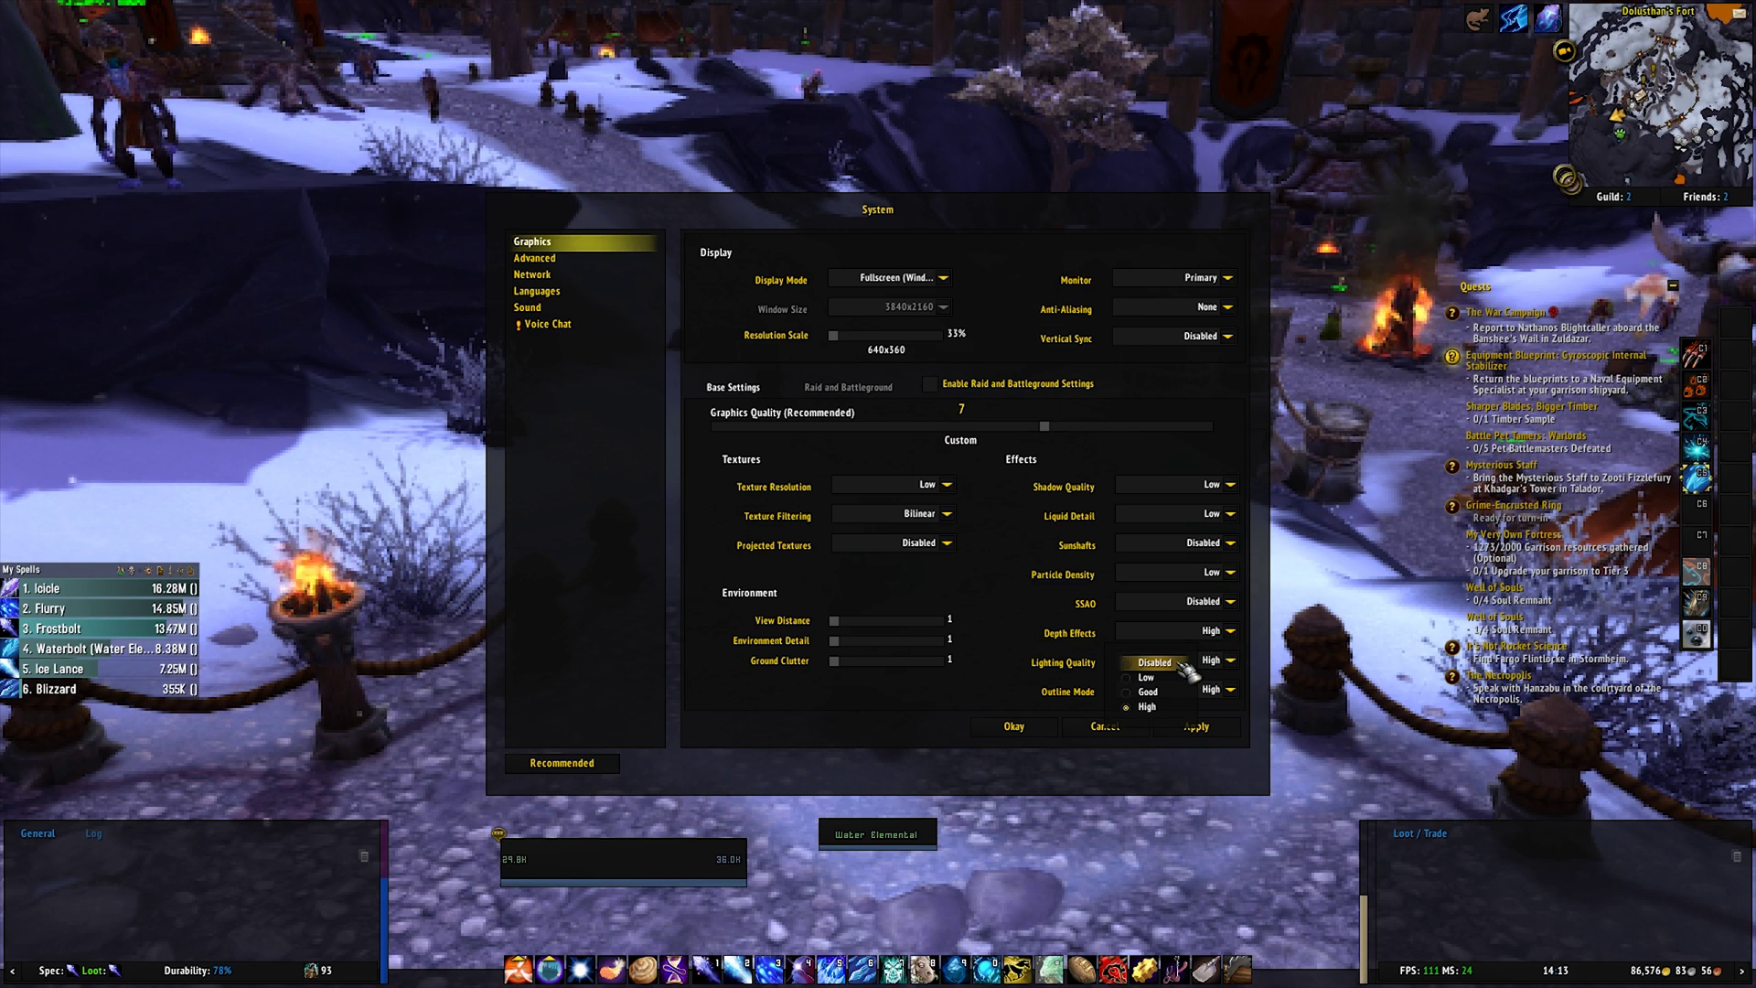
left_click(1154, 663)
left_click(1232, 660)
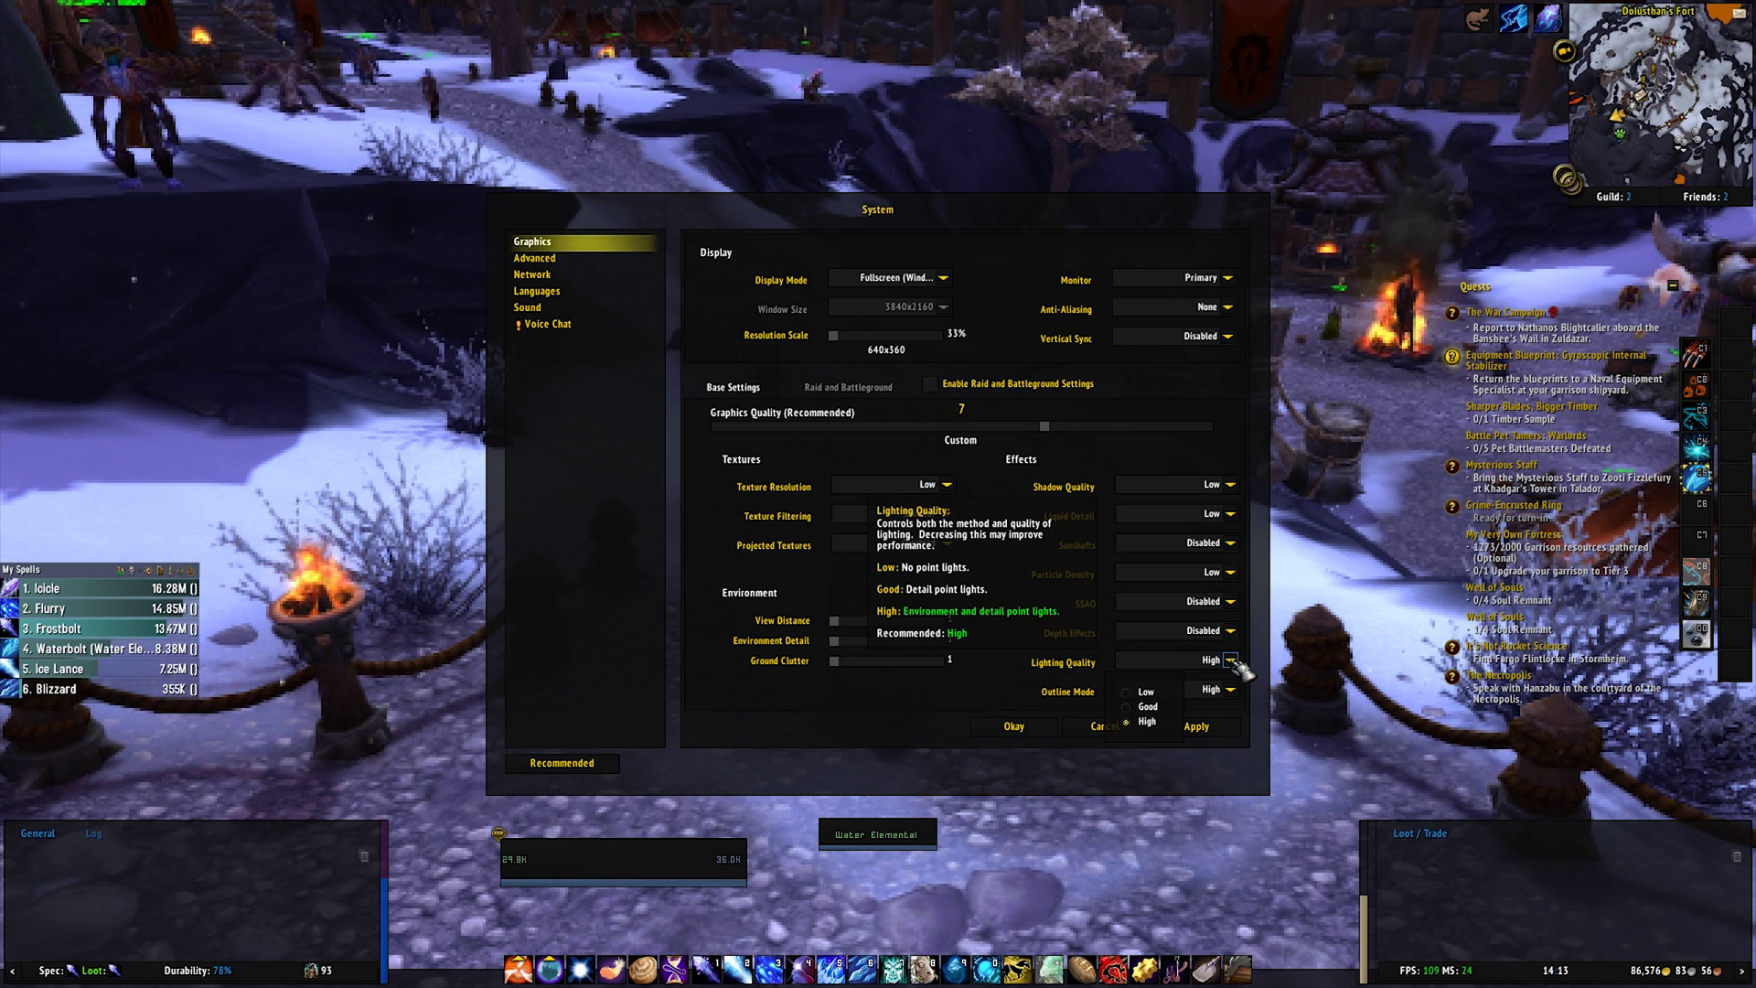
left_click(1142, 693)
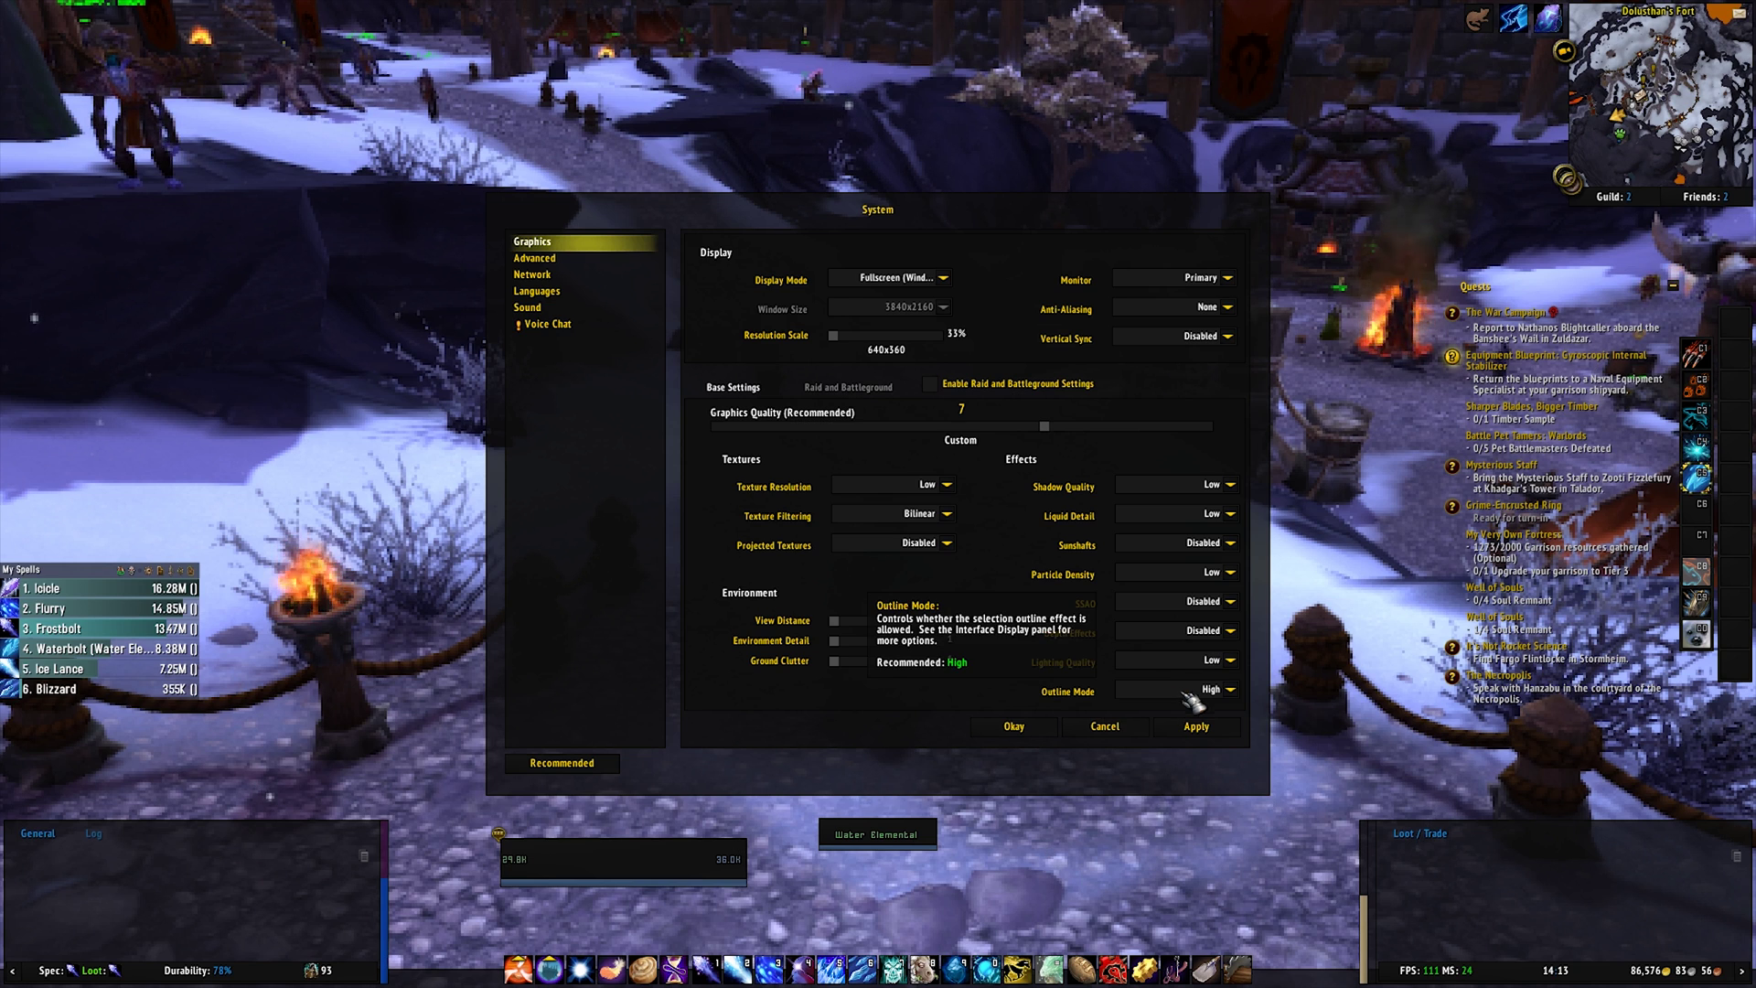
left_click(1231, 690)
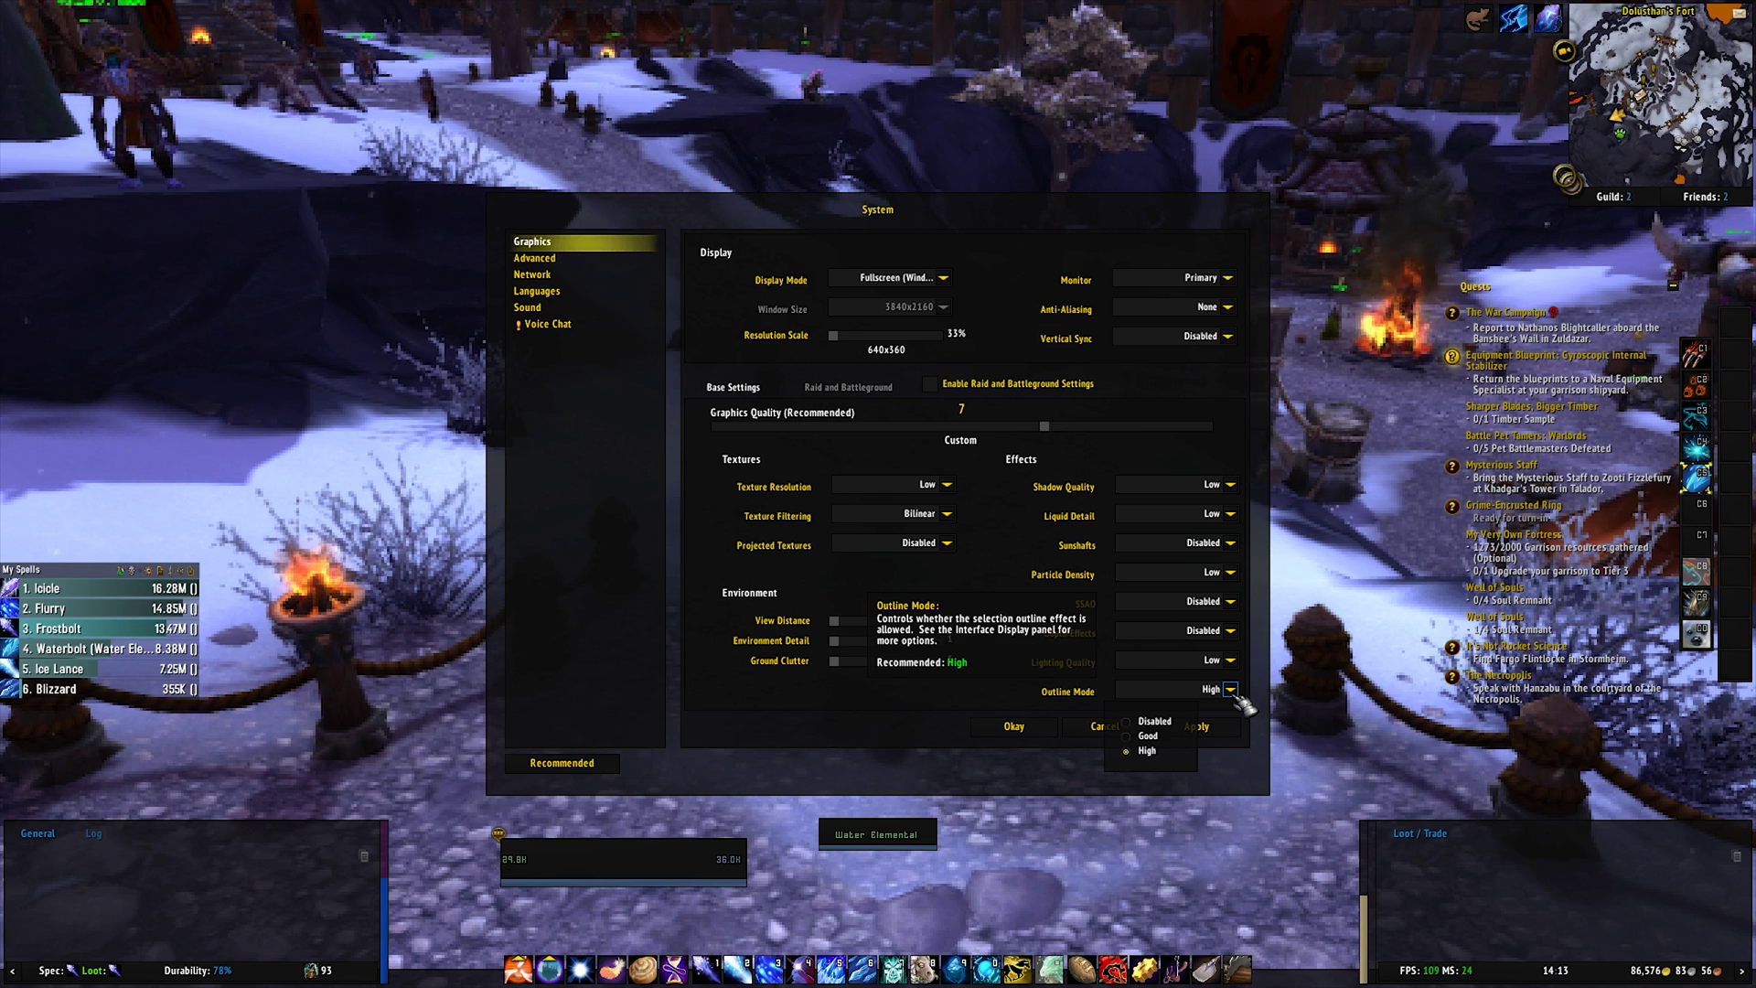
left_click(1174, 728)
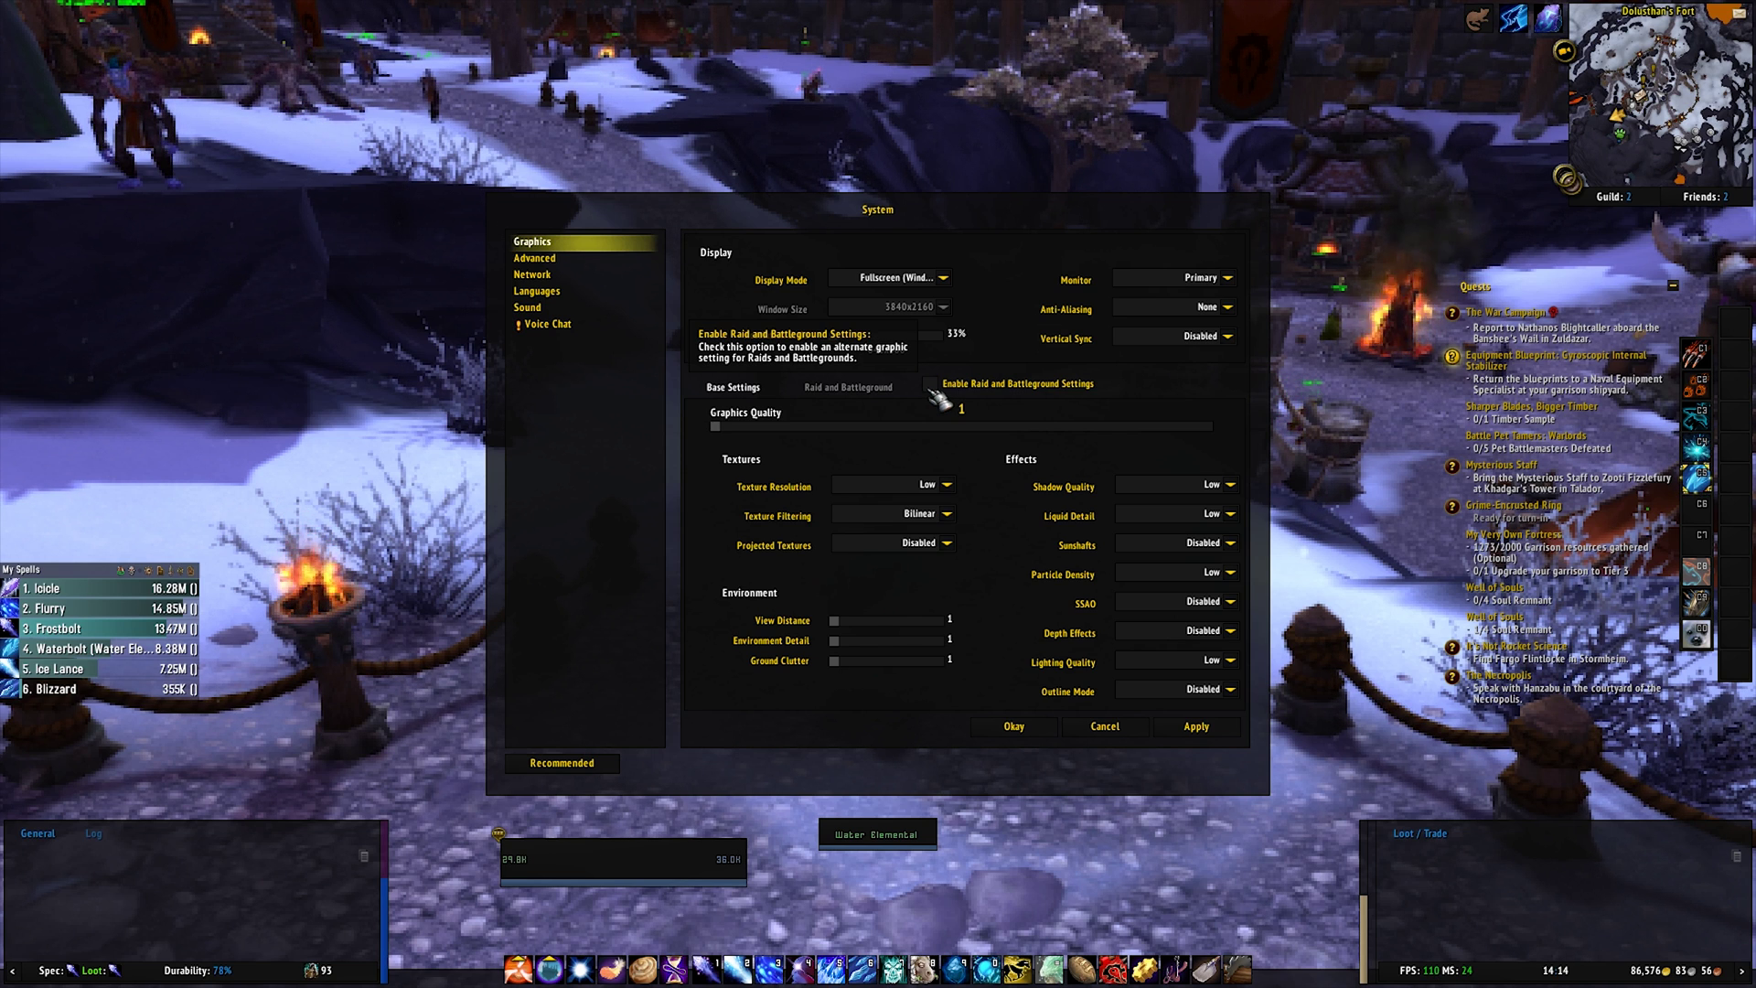
Enable separate Raid and Battleground graphics and view them, still at Graphics Quality 7
left_click(933, 391)
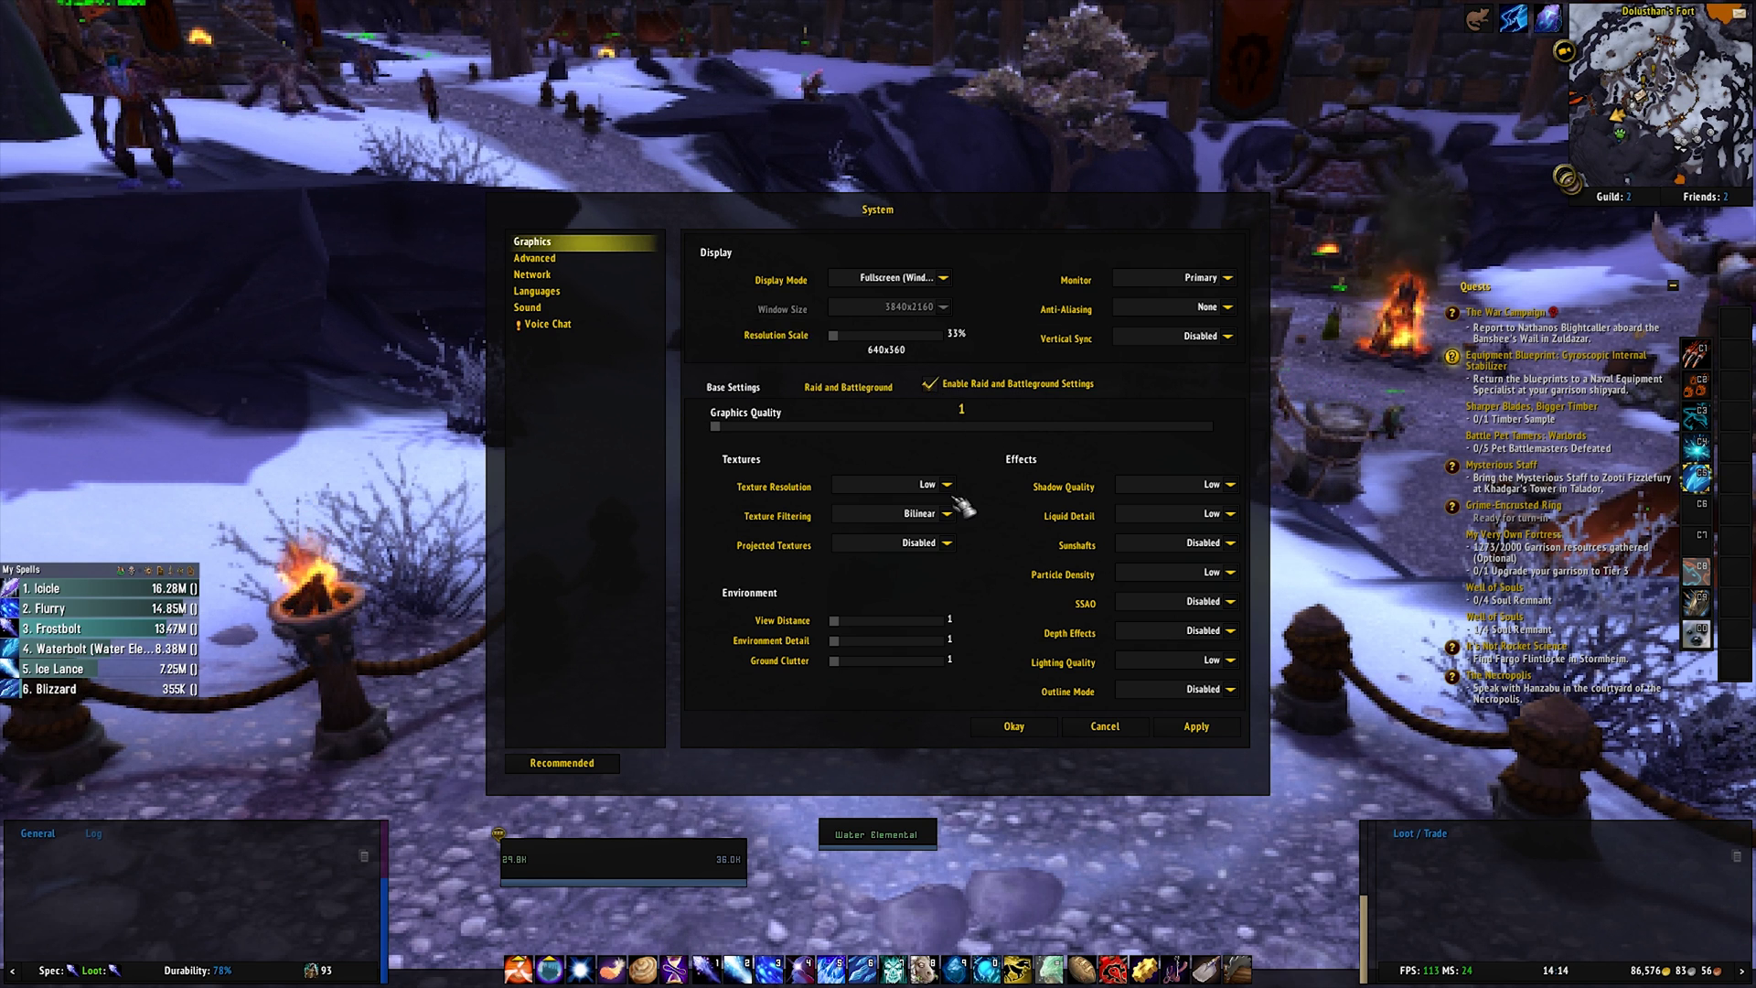
left_click(846, 388)
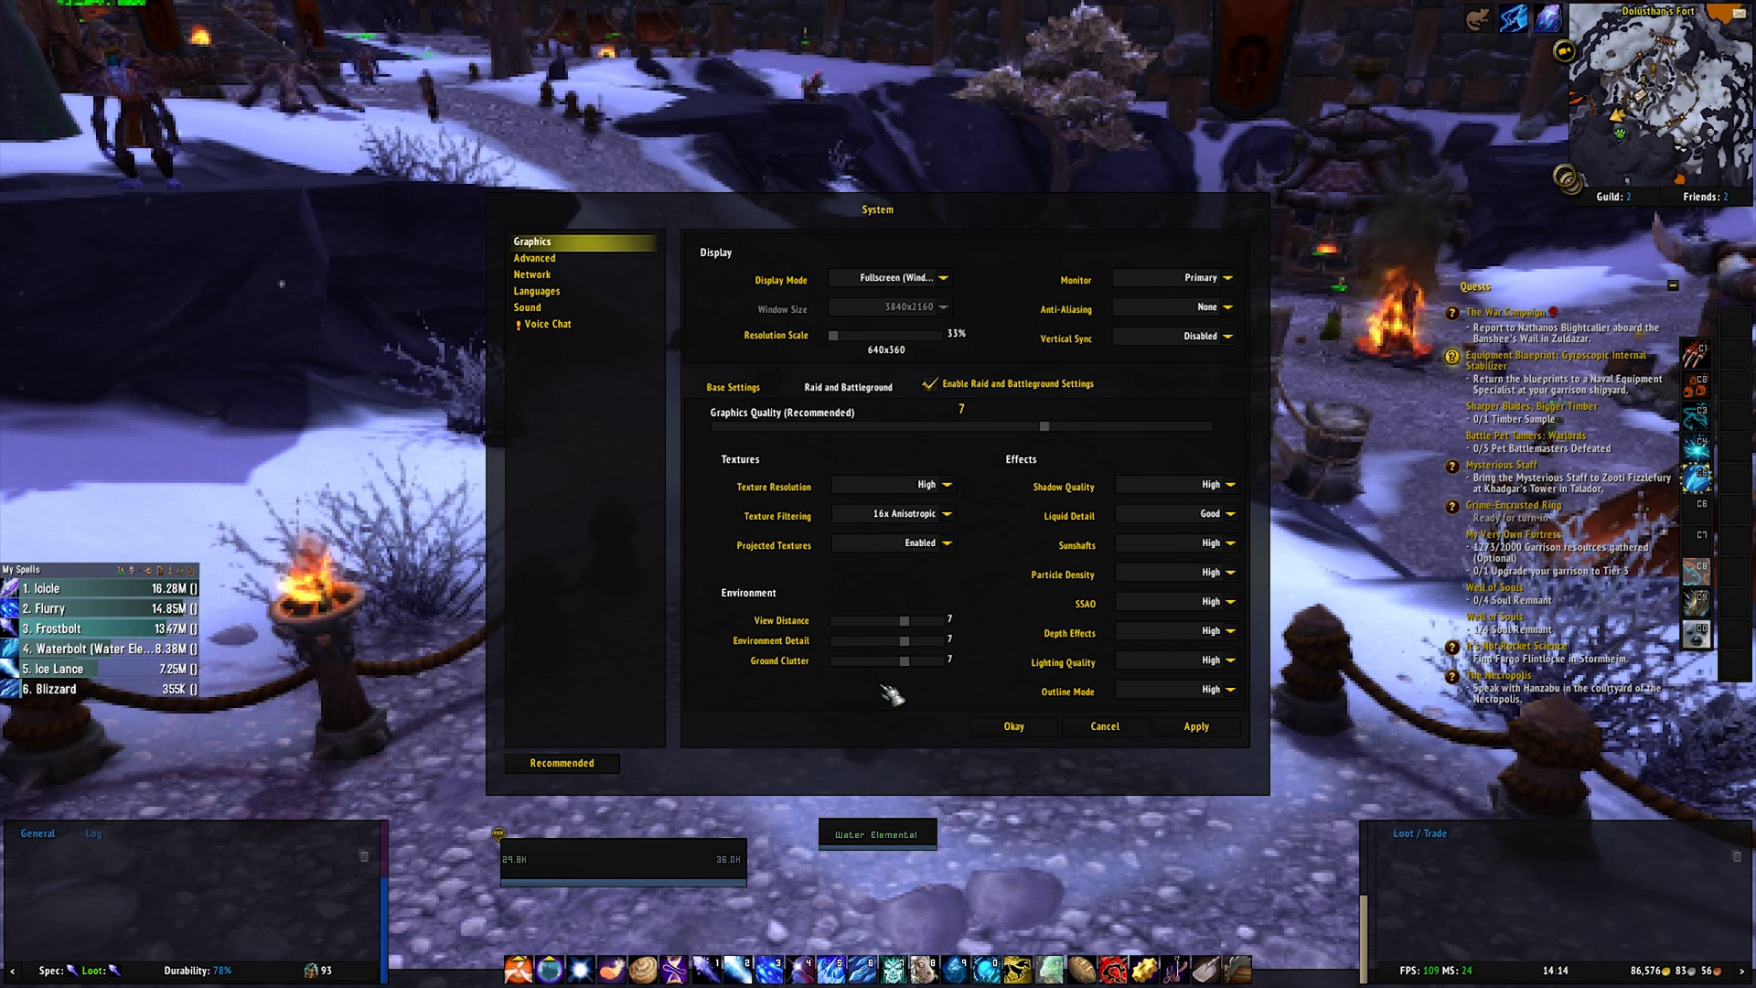
left_click(931, 386)
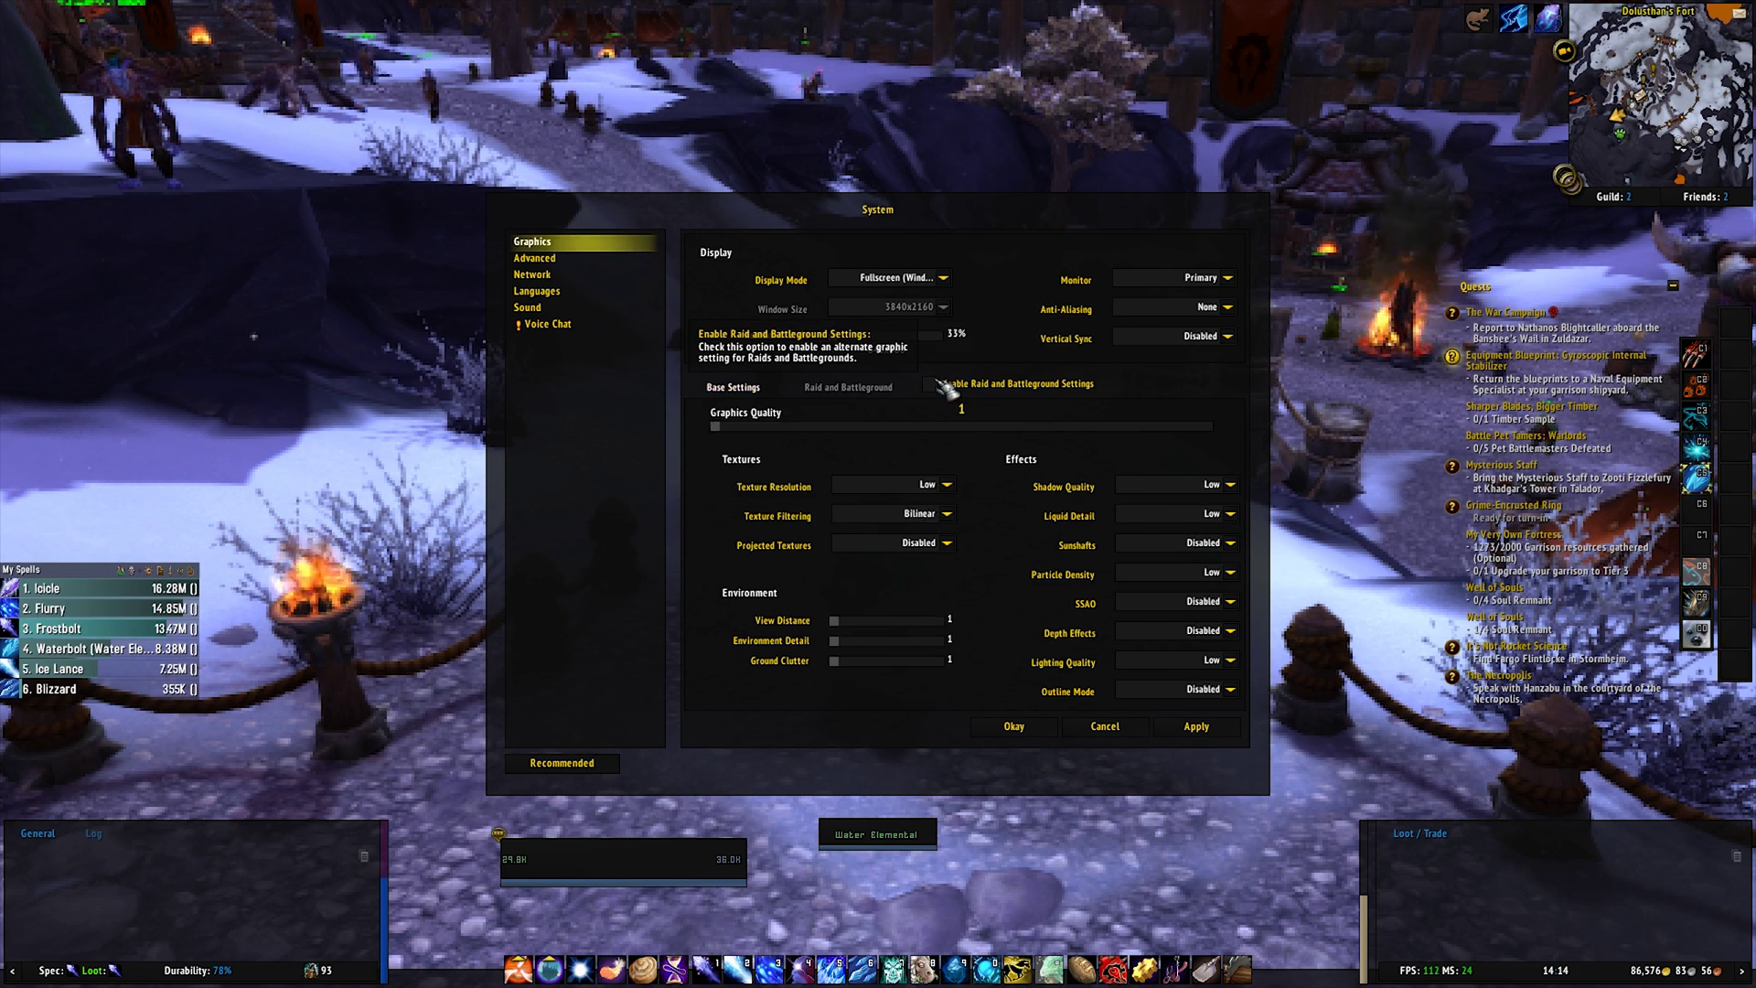
left_click(865, 388)
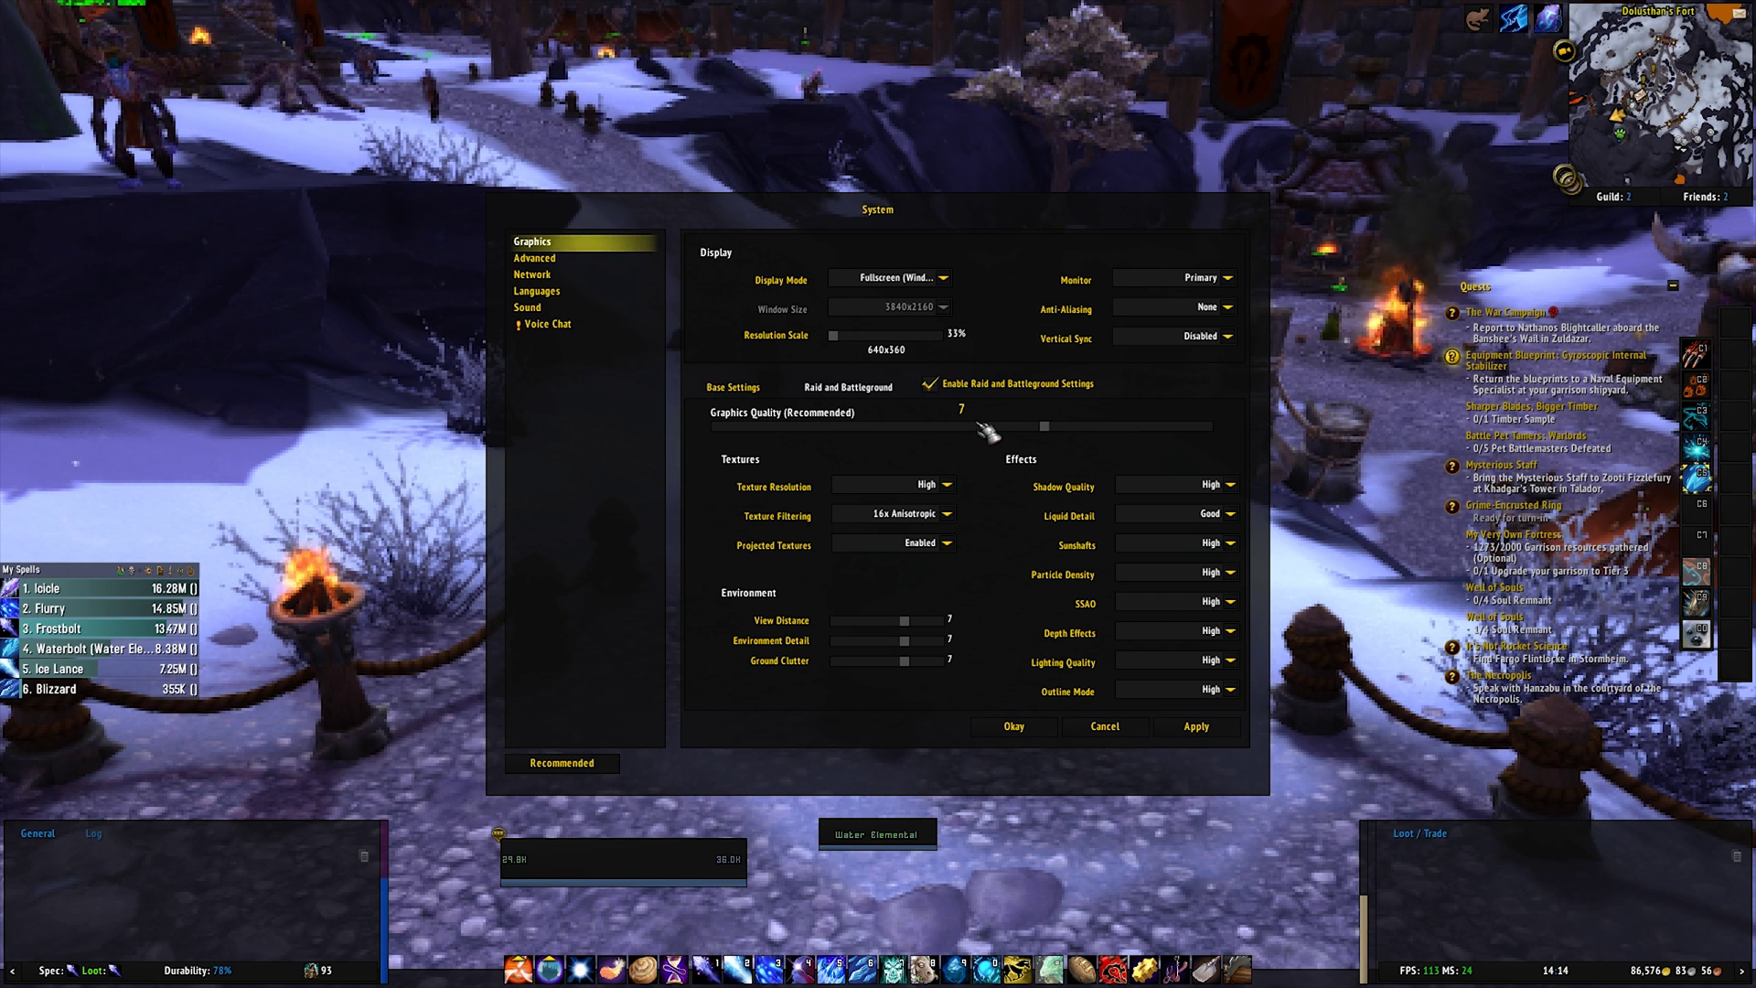
Set raid Texture Resolution Low, Filtering Bilinear, Projected Textures off, View Distance 7 to 1
left_click(949, 485)
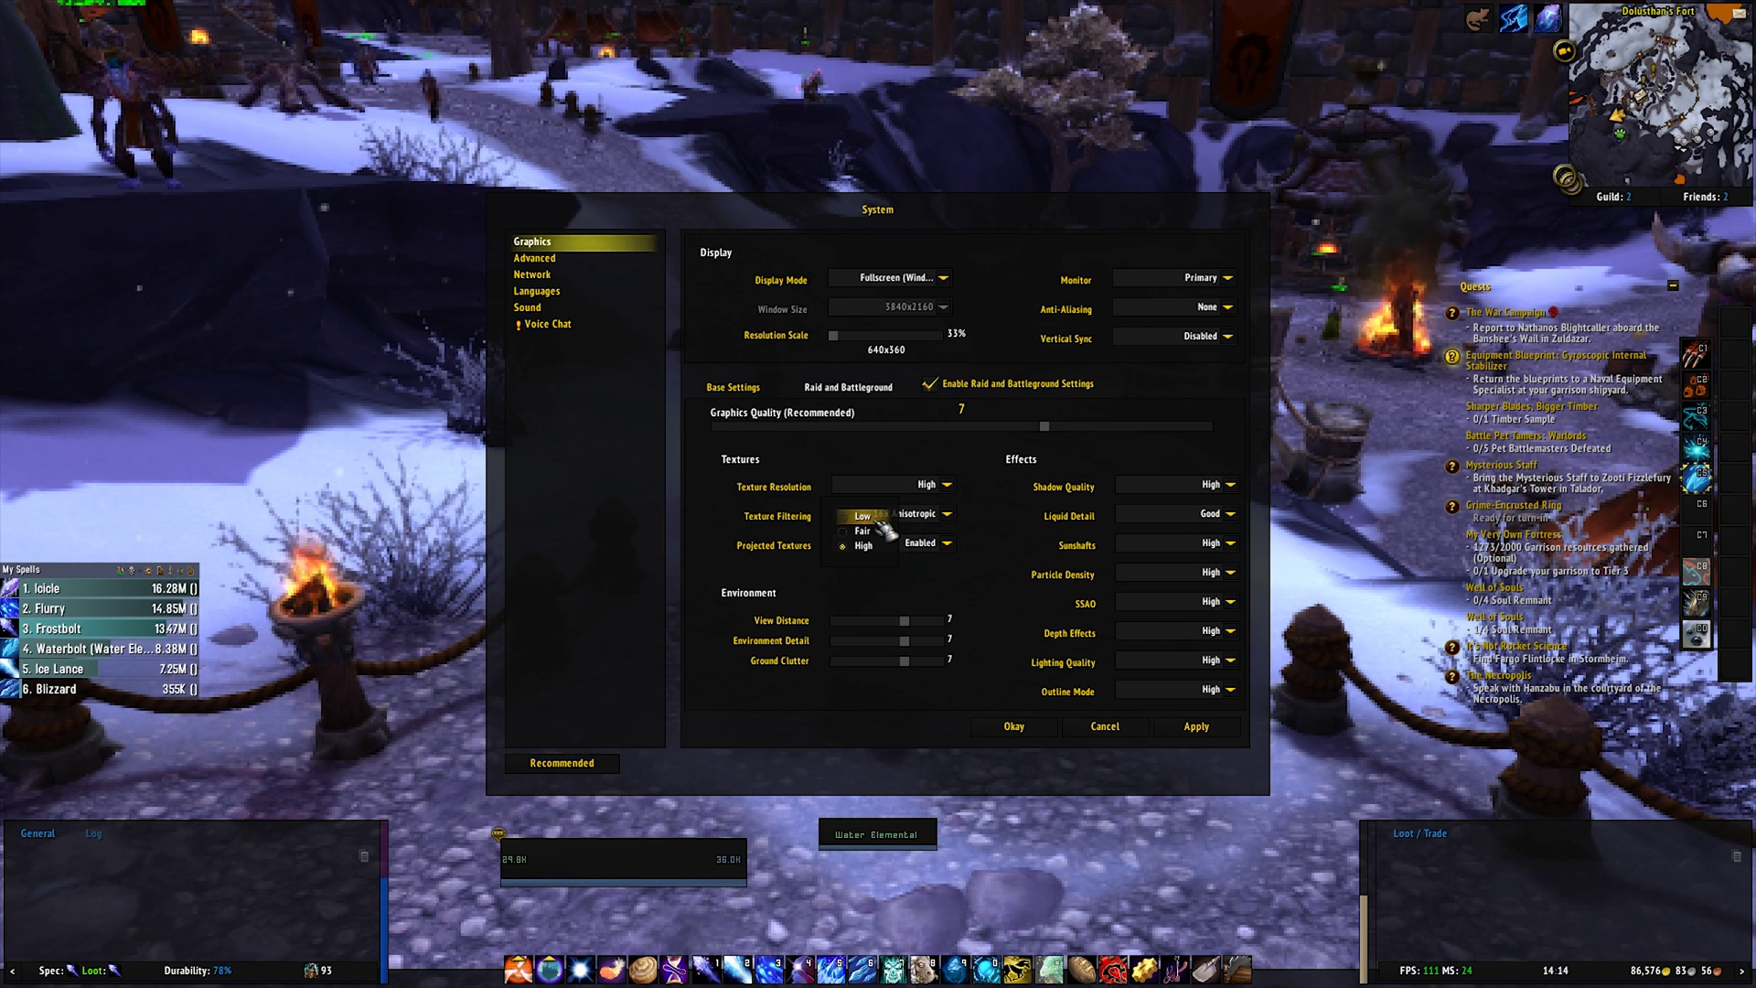
left_click(879, 517)
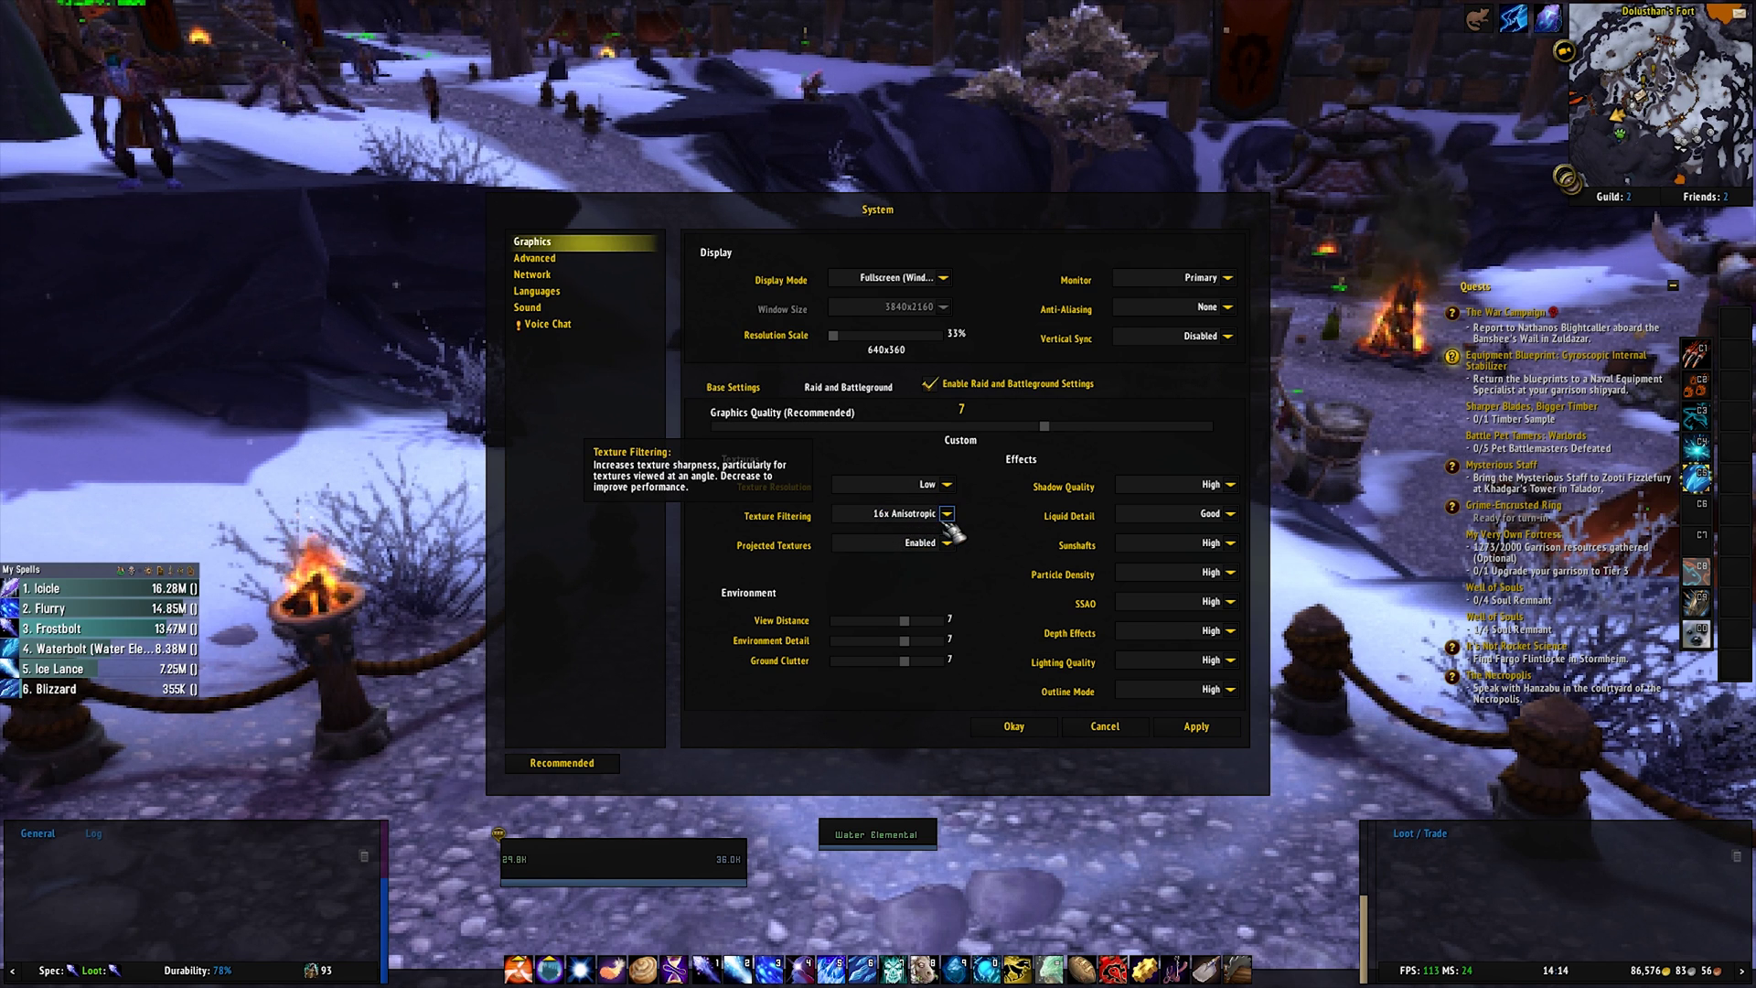
left_click(946, 514)
left_click(917, 549)
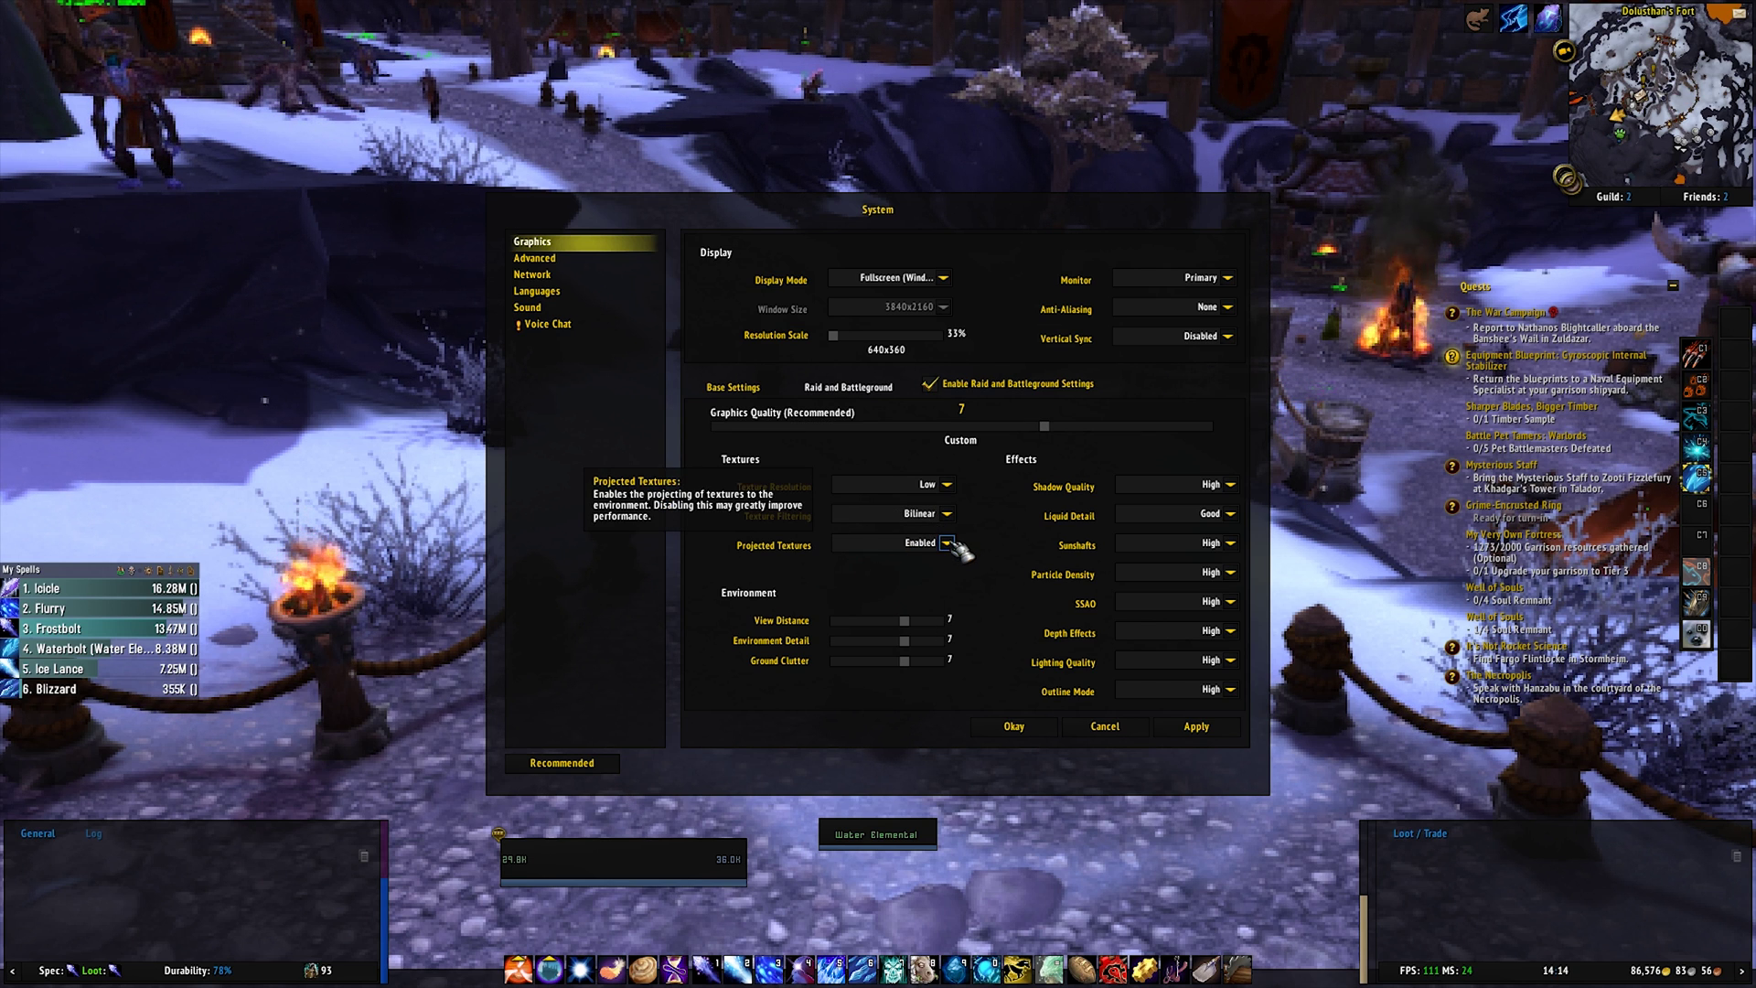
left_click(947, 544)
left_click(873, 588)
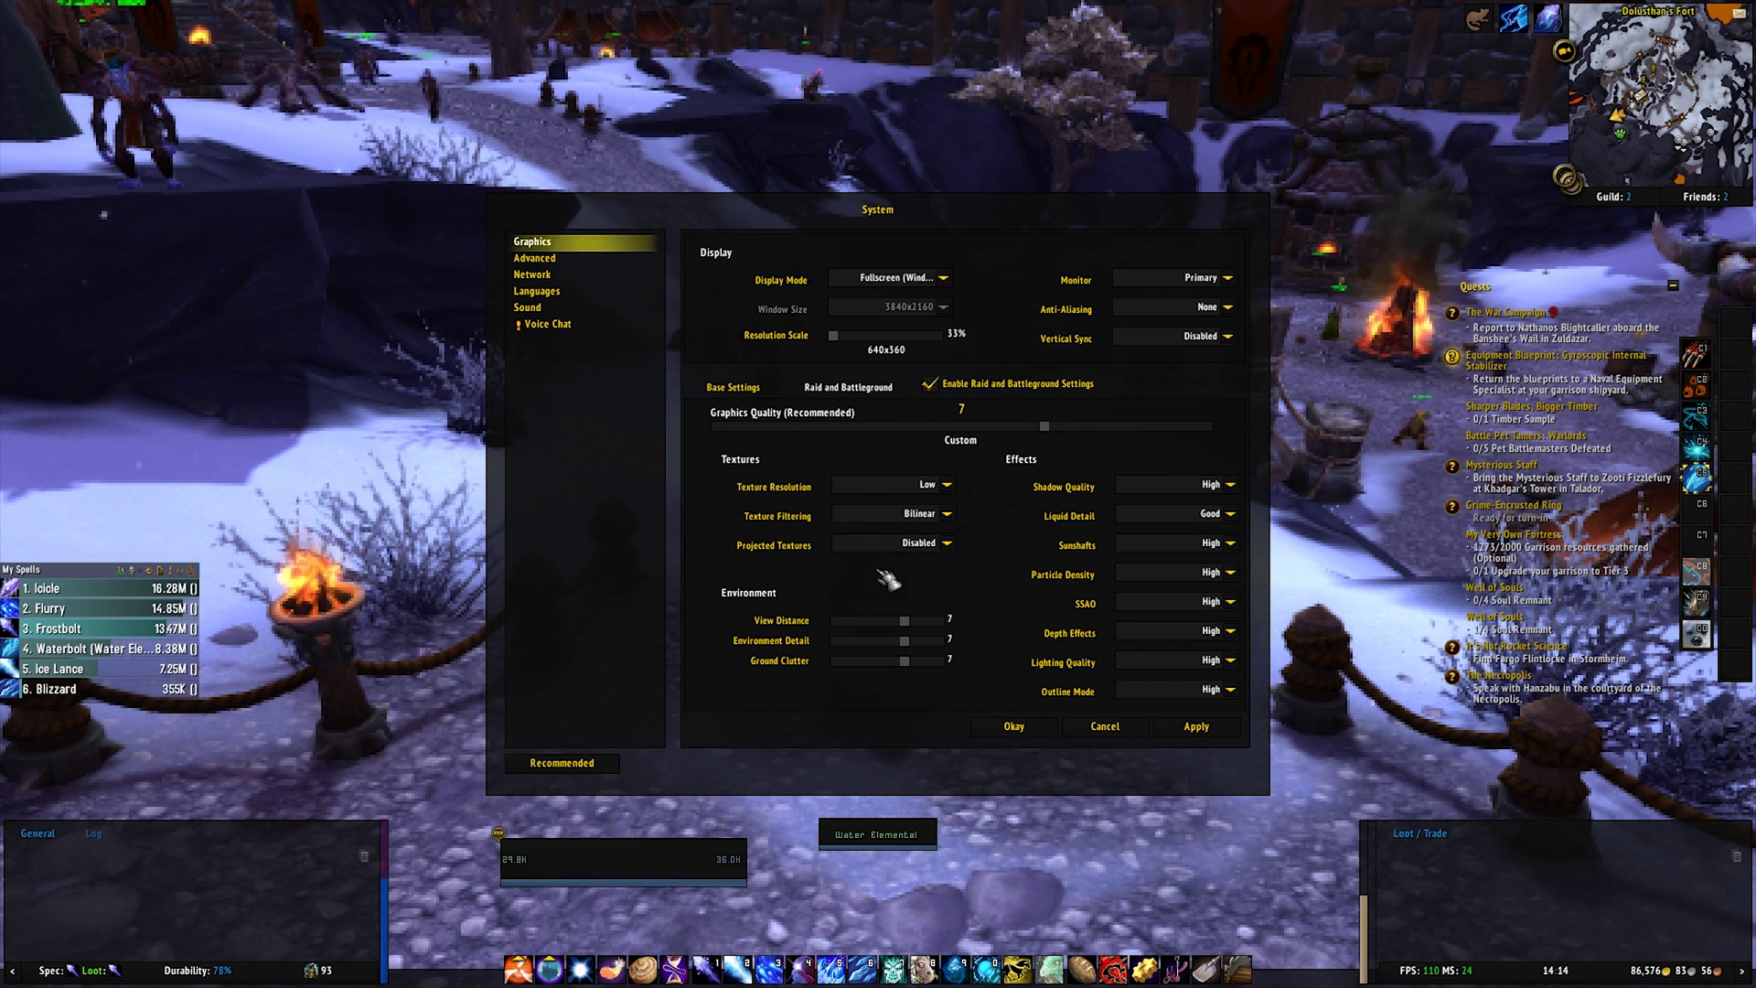
left_click_drag(903, 625, 764, 588)
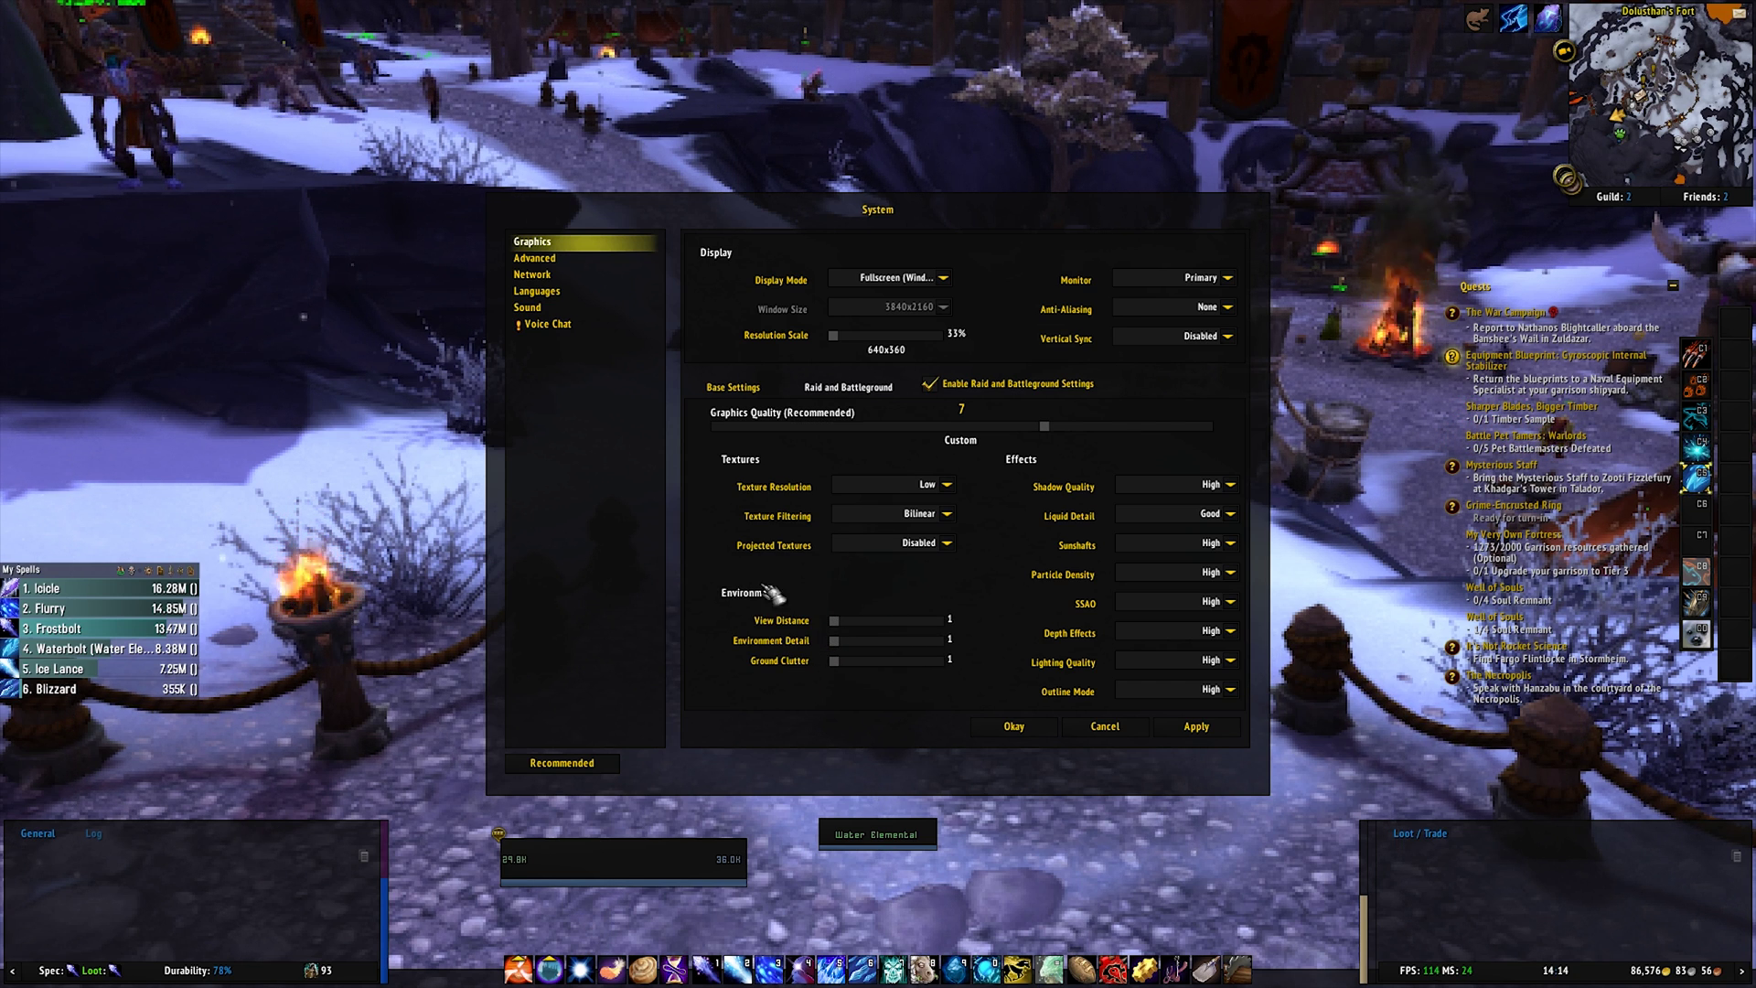
Set raid Shadow Quality, Liquid Detail and Particle Density to Low and disable Sunshafts
left_click(1232, 485)
left_click(1148, 499)
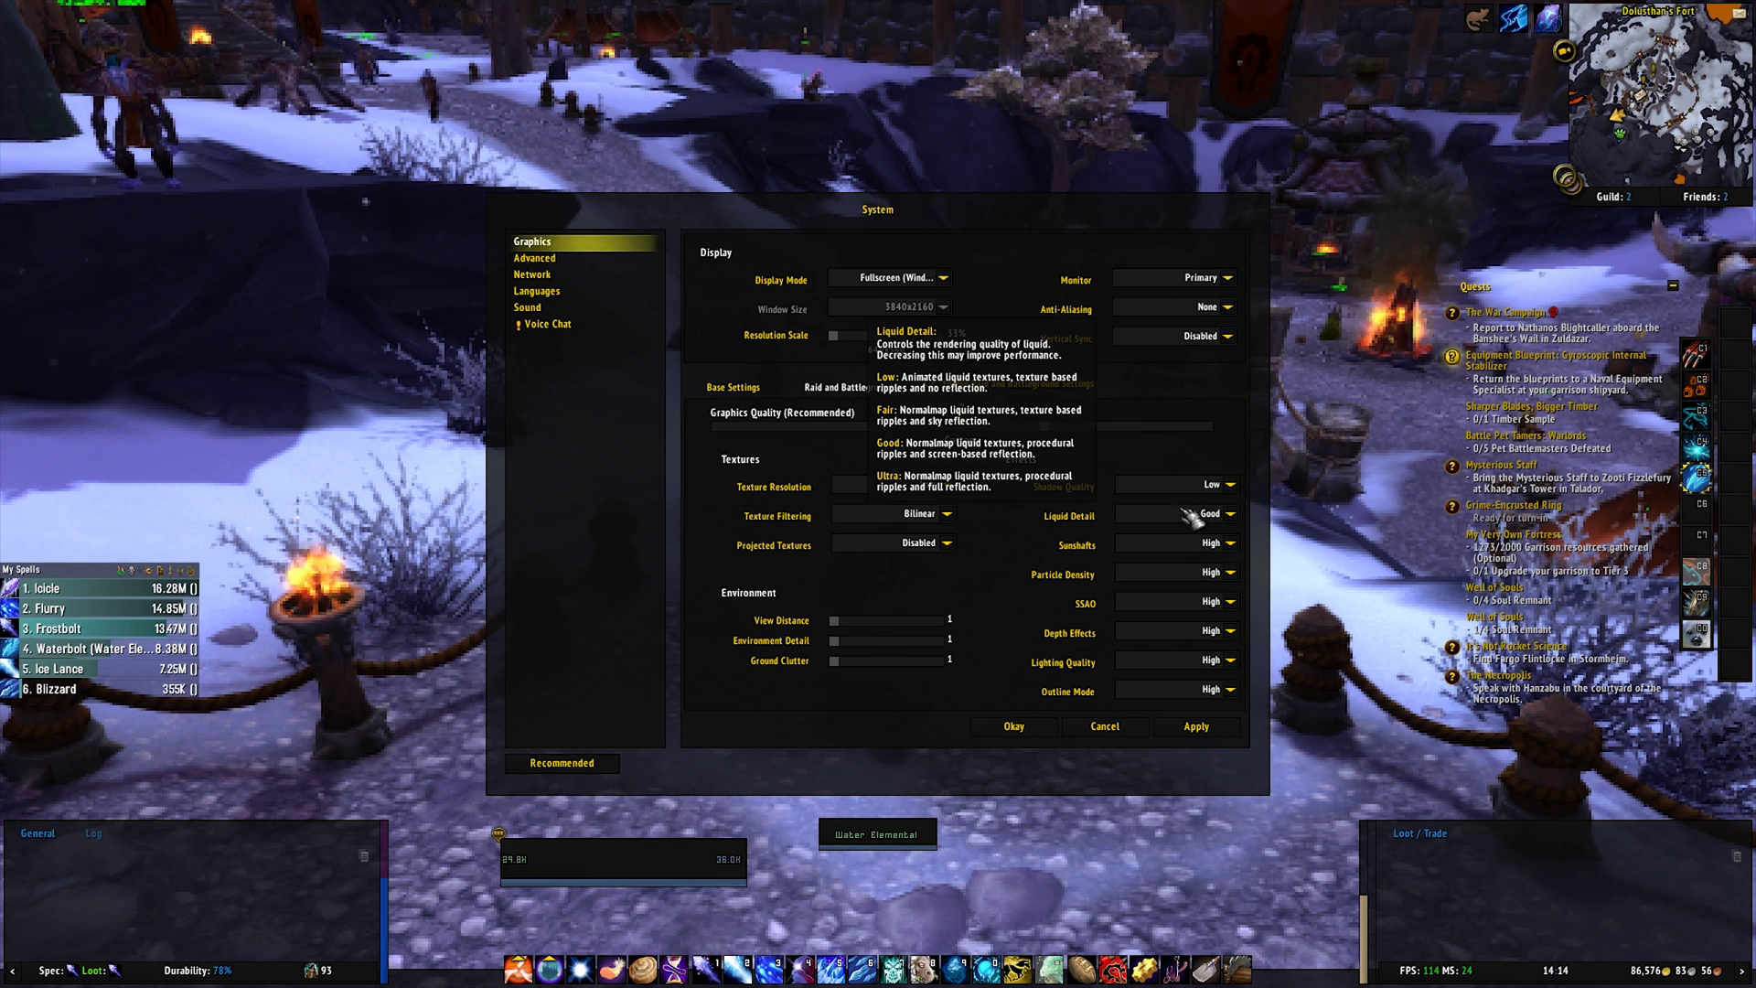
left_click(1228, 543)
left_click(1157, 546)
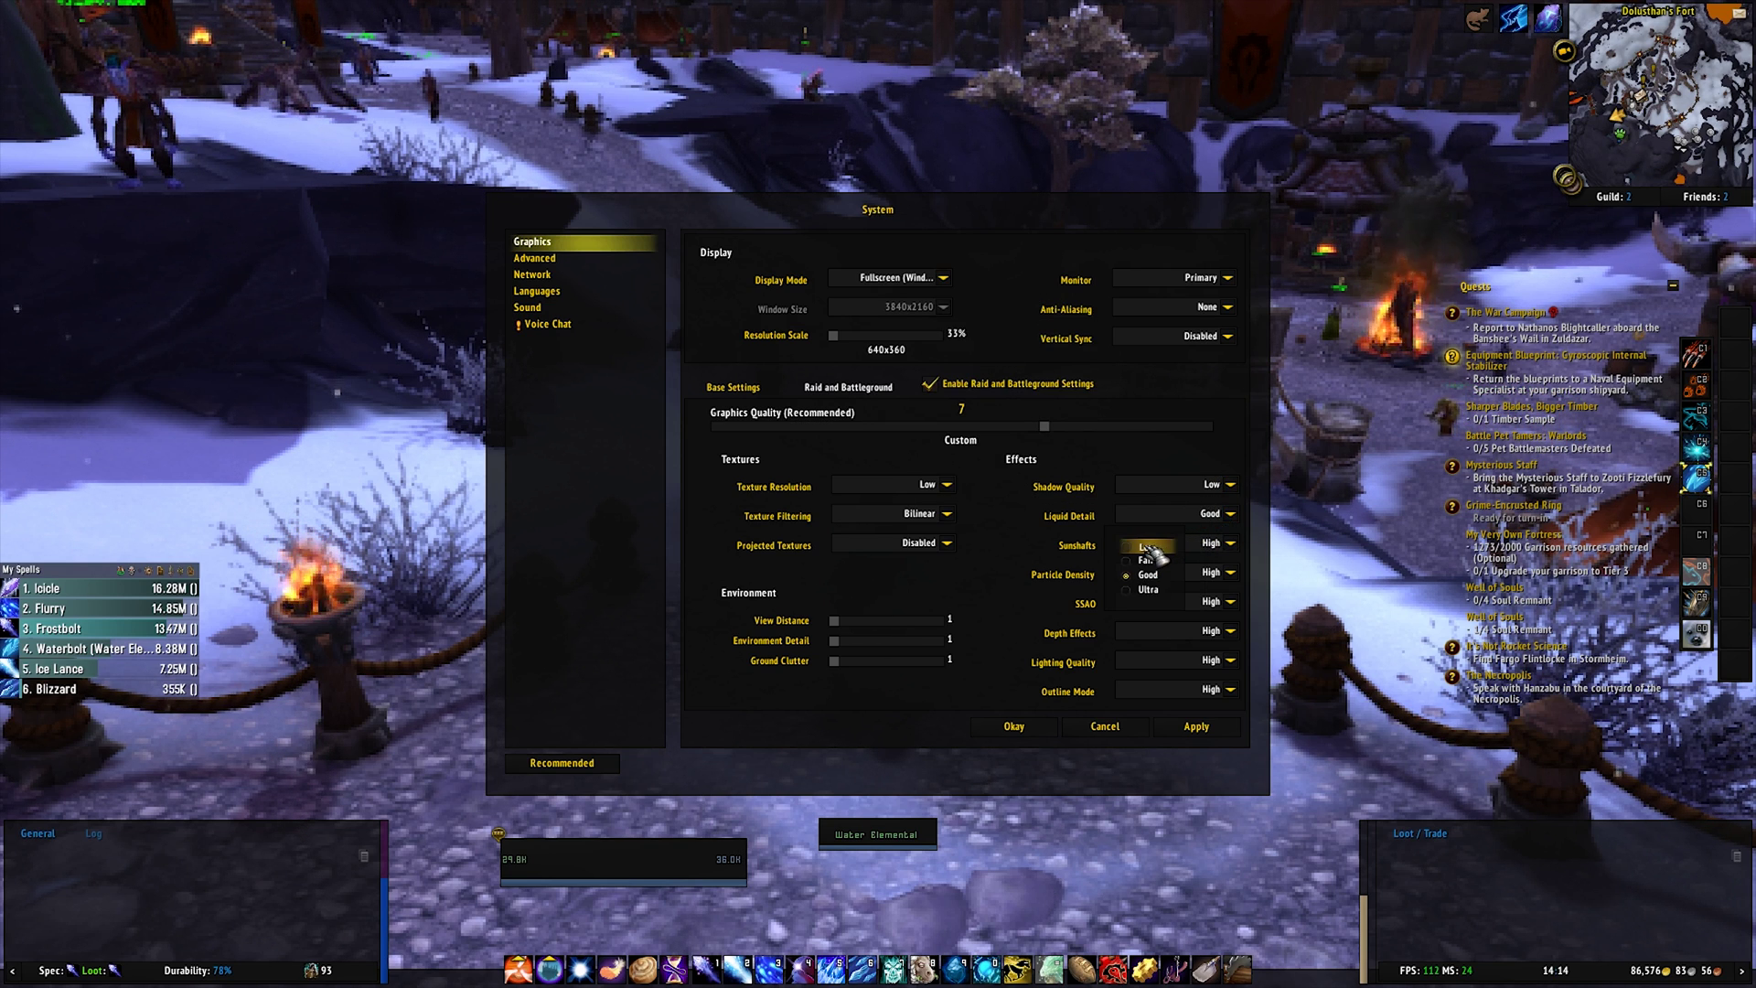
left_click(1230, 546)
left_click(1157, 560)
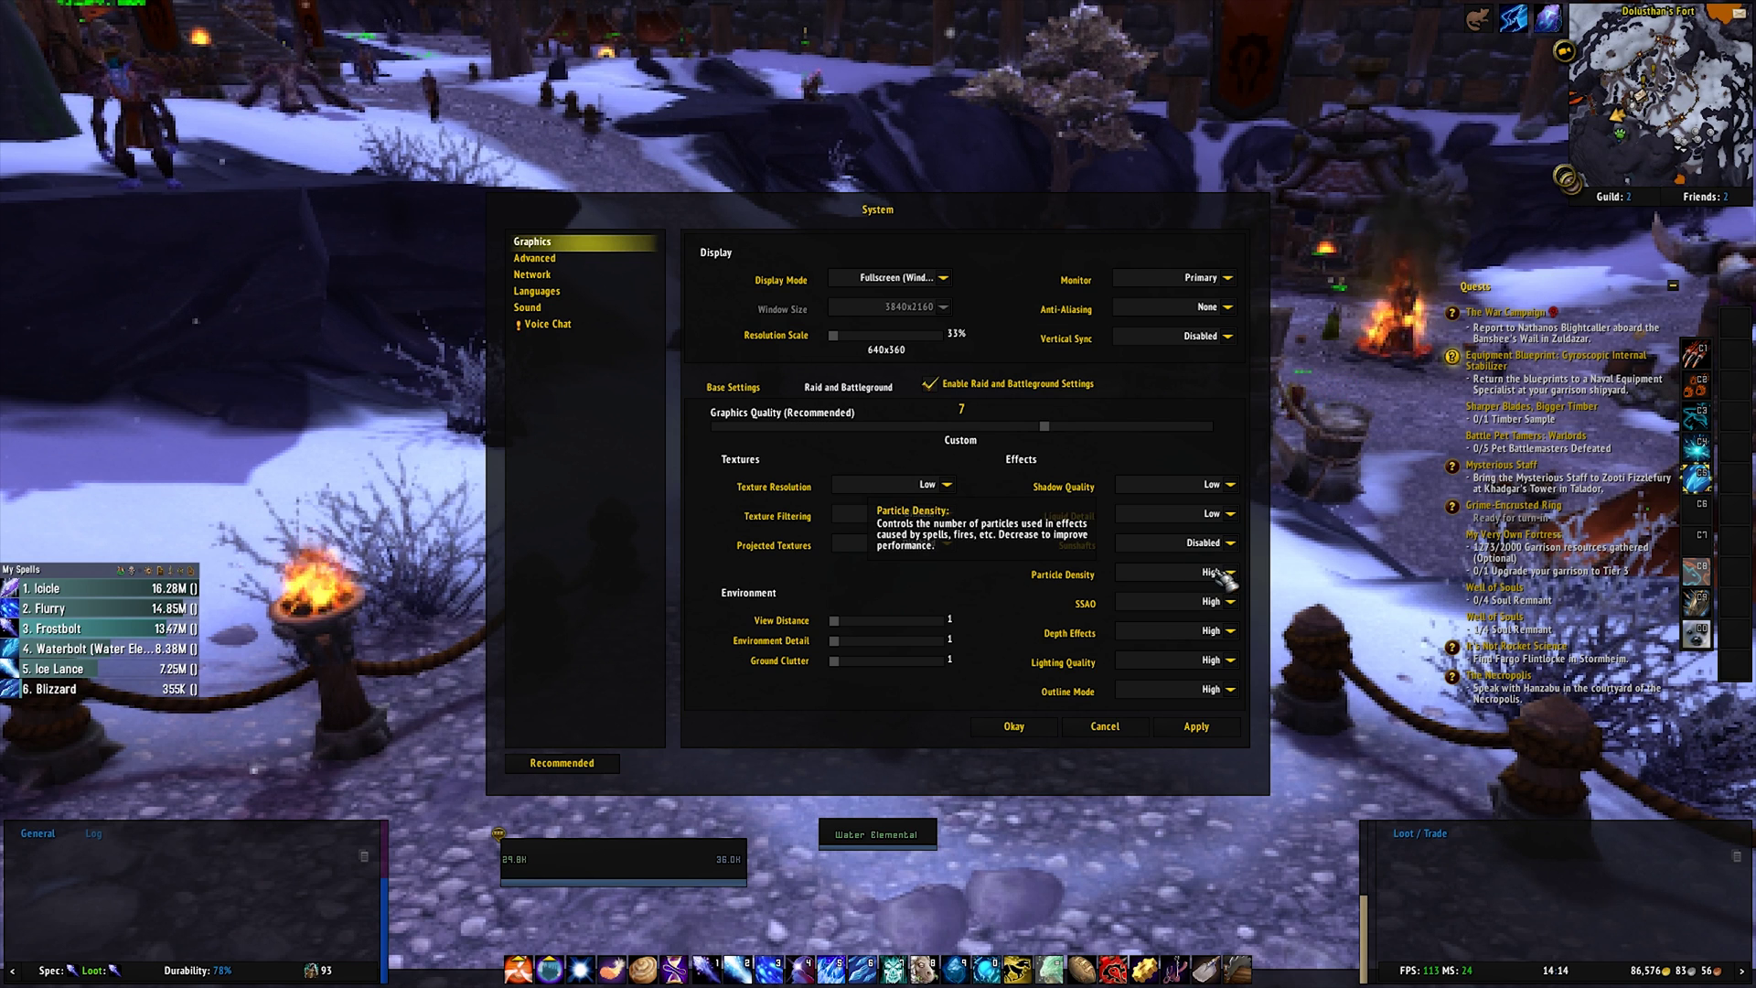
left_click(1230, 573)
left_click(1157, 605)
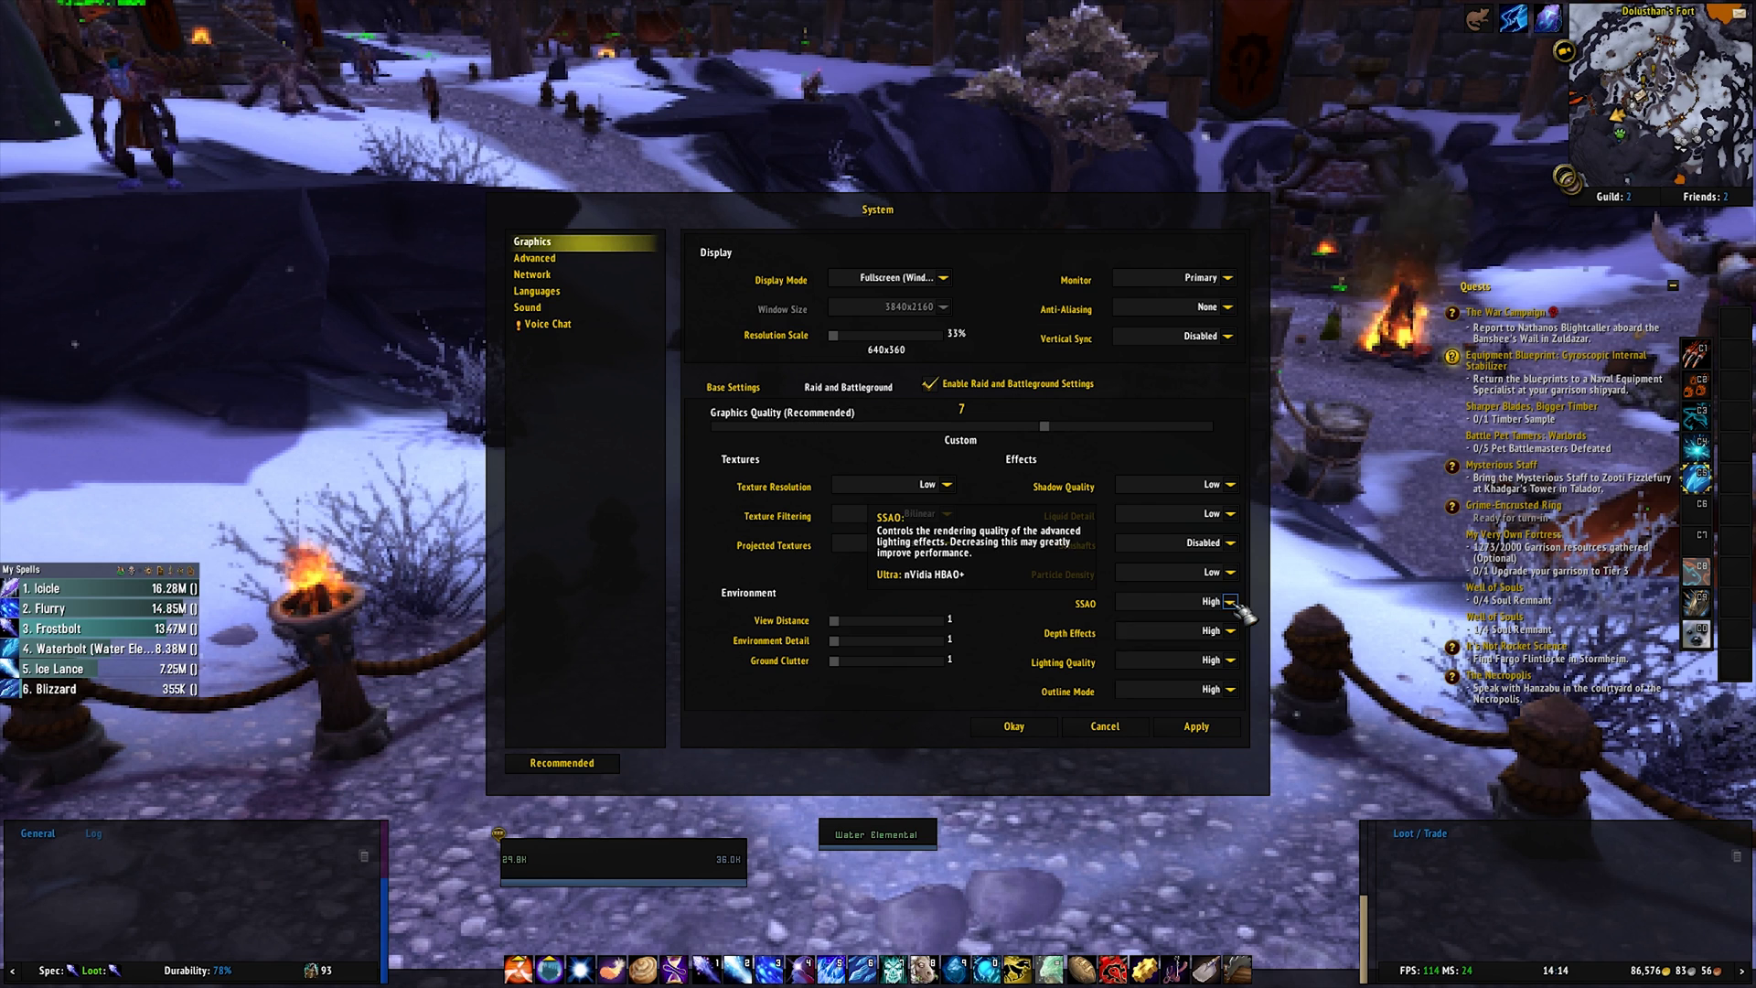
Disable raid SSAO, Depth Effects and Outline Mode, and set Lighting Quality to Low
left_click(1230, 602)
left_click(1157, 633)
left_click(1230, 631)
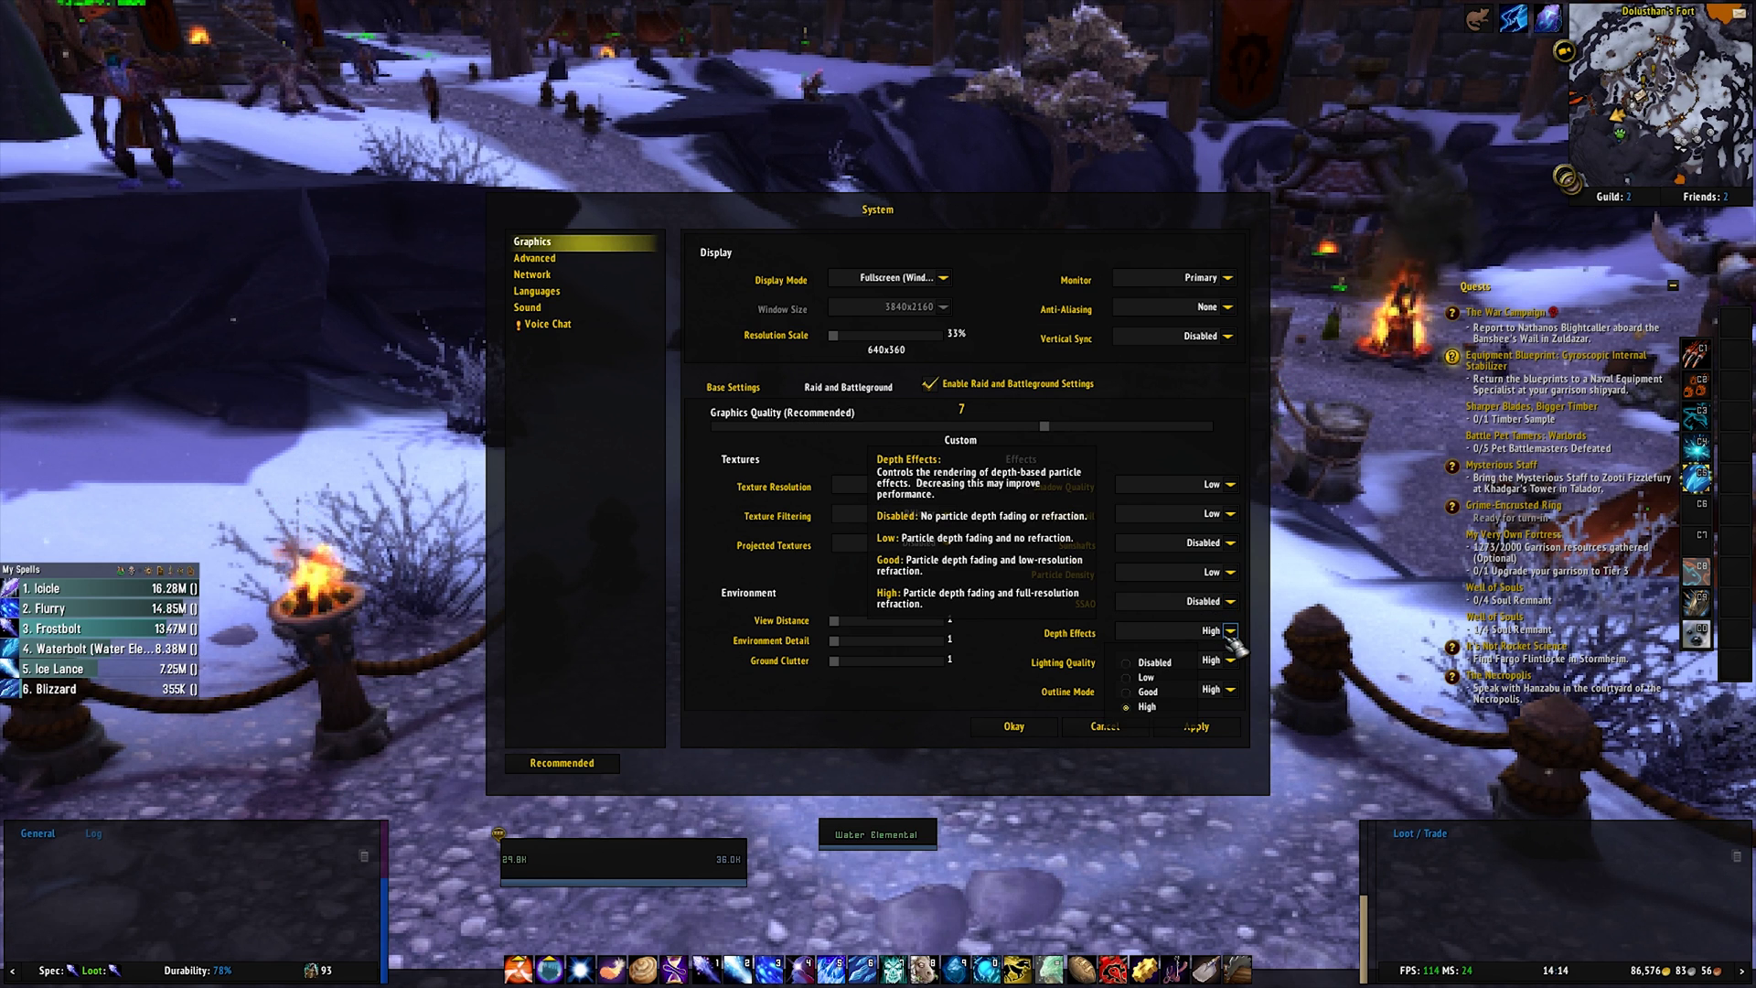
left_click(1154, 663)
left_click(1230, 690)
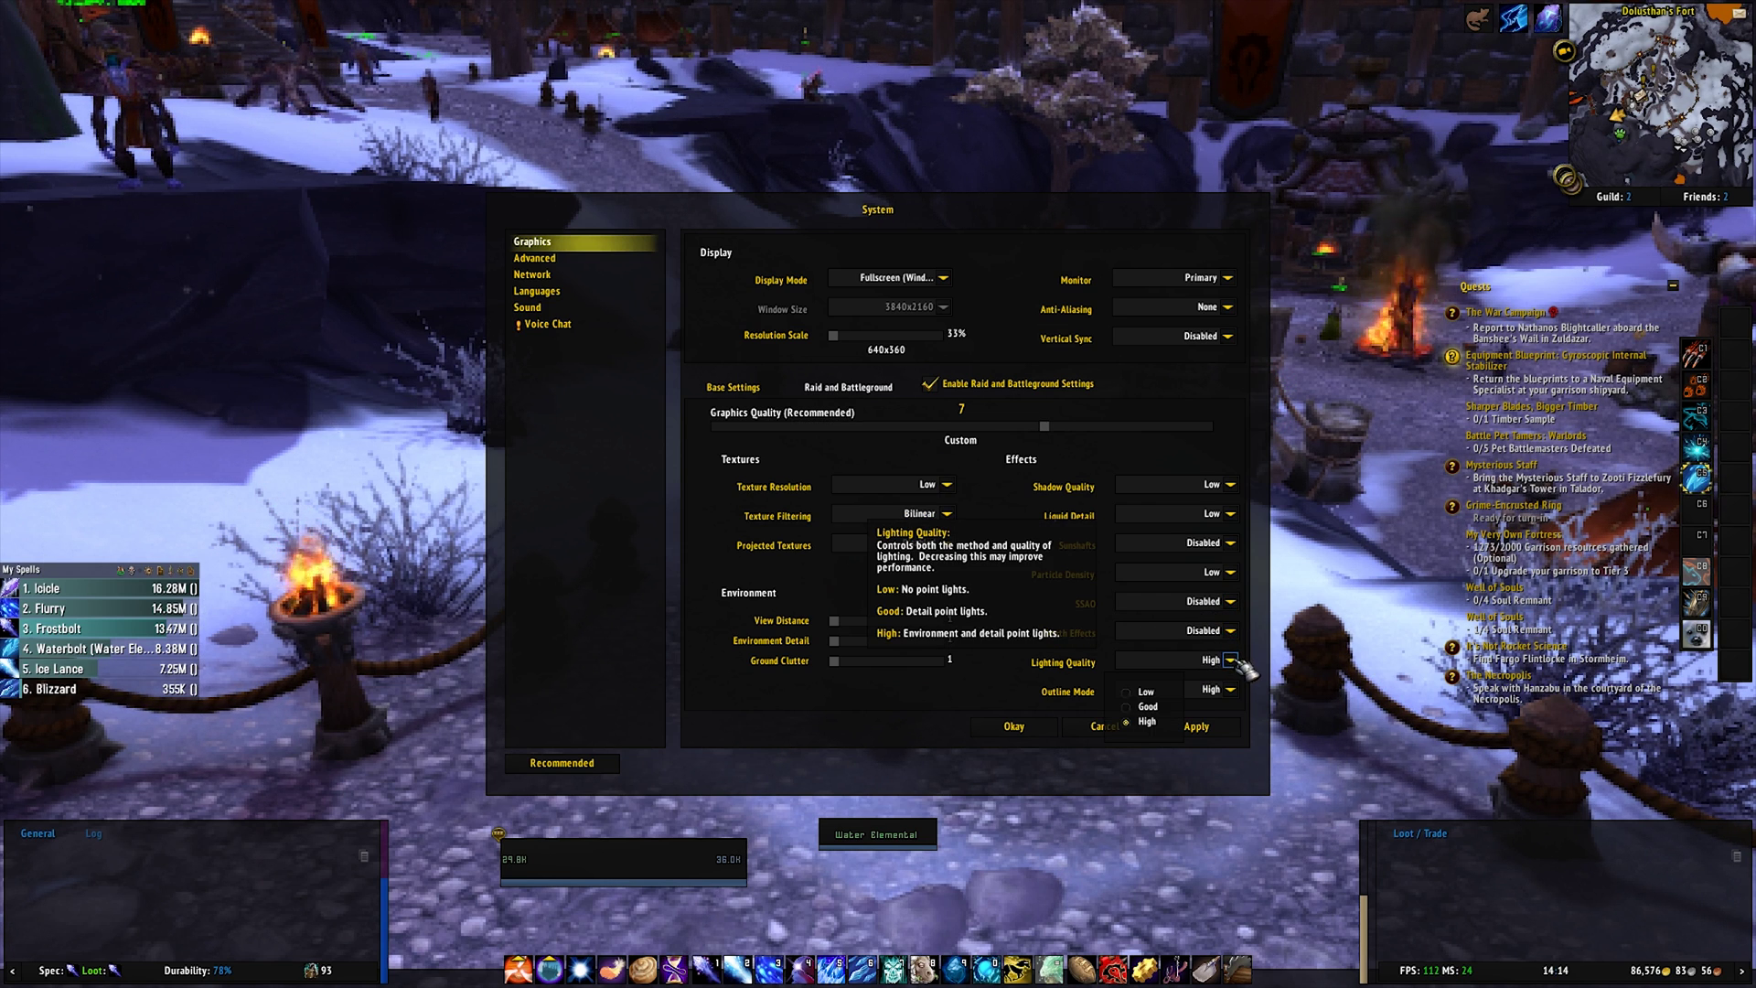
left_click(1161, 692)
left_click(1230, 690)
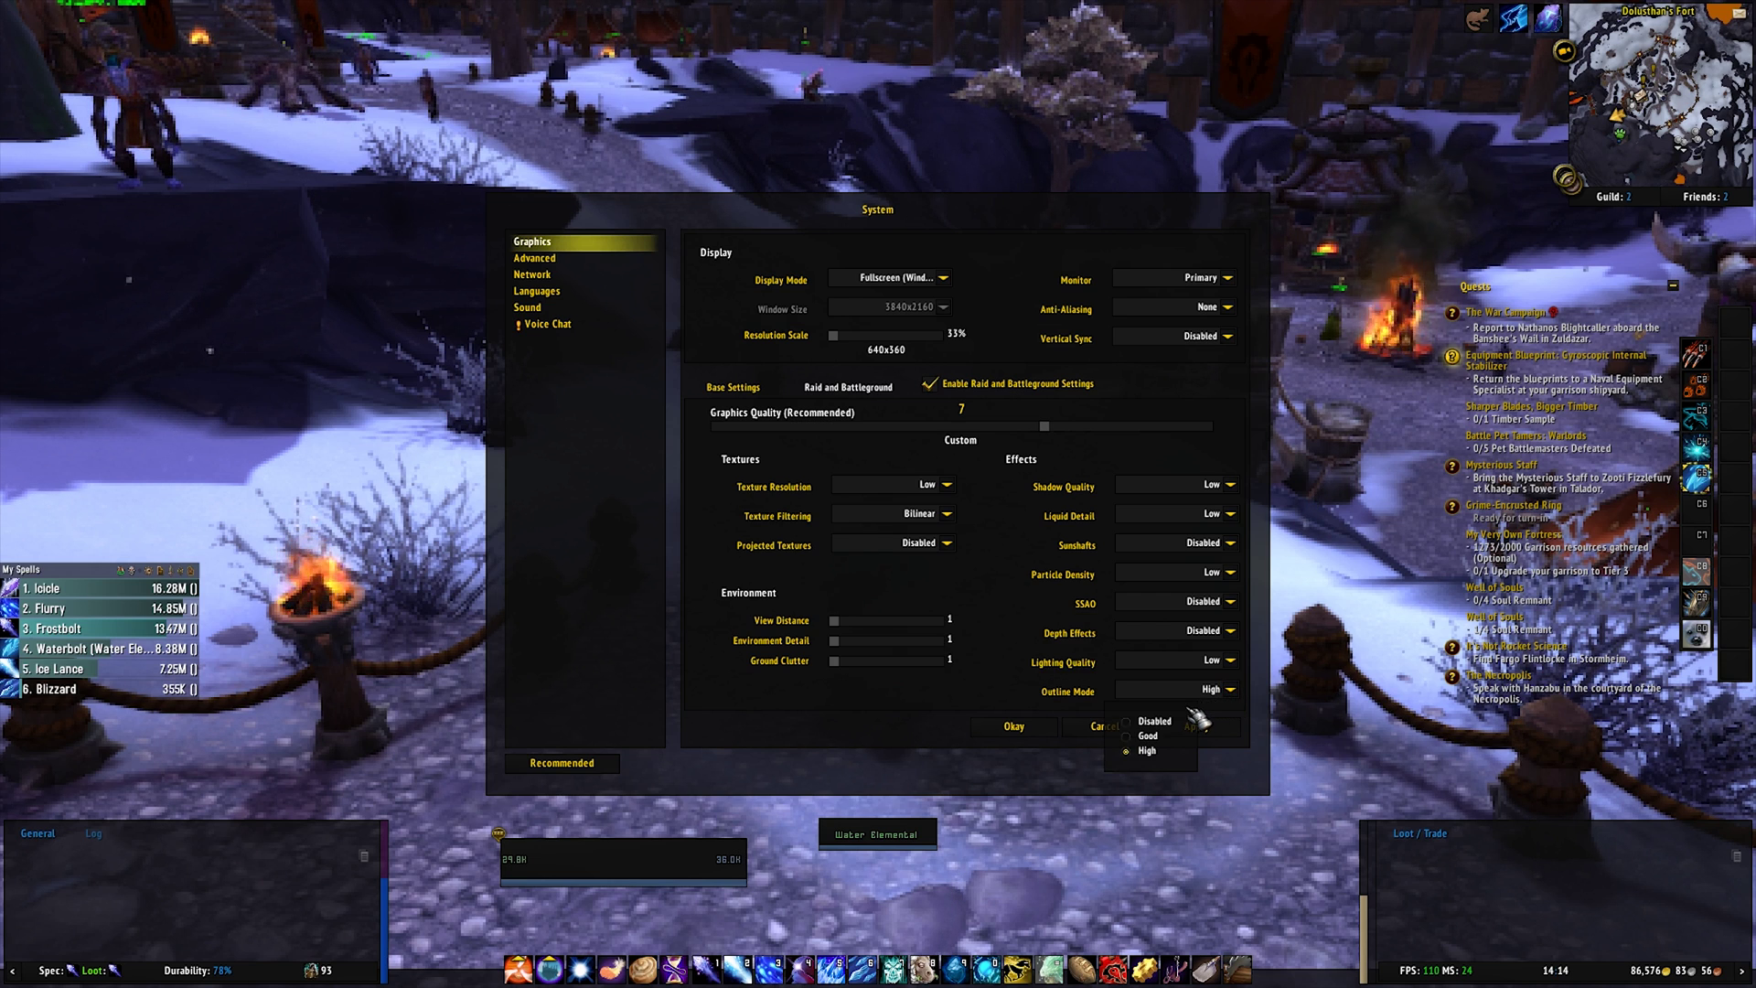
left_click(1153, 722)
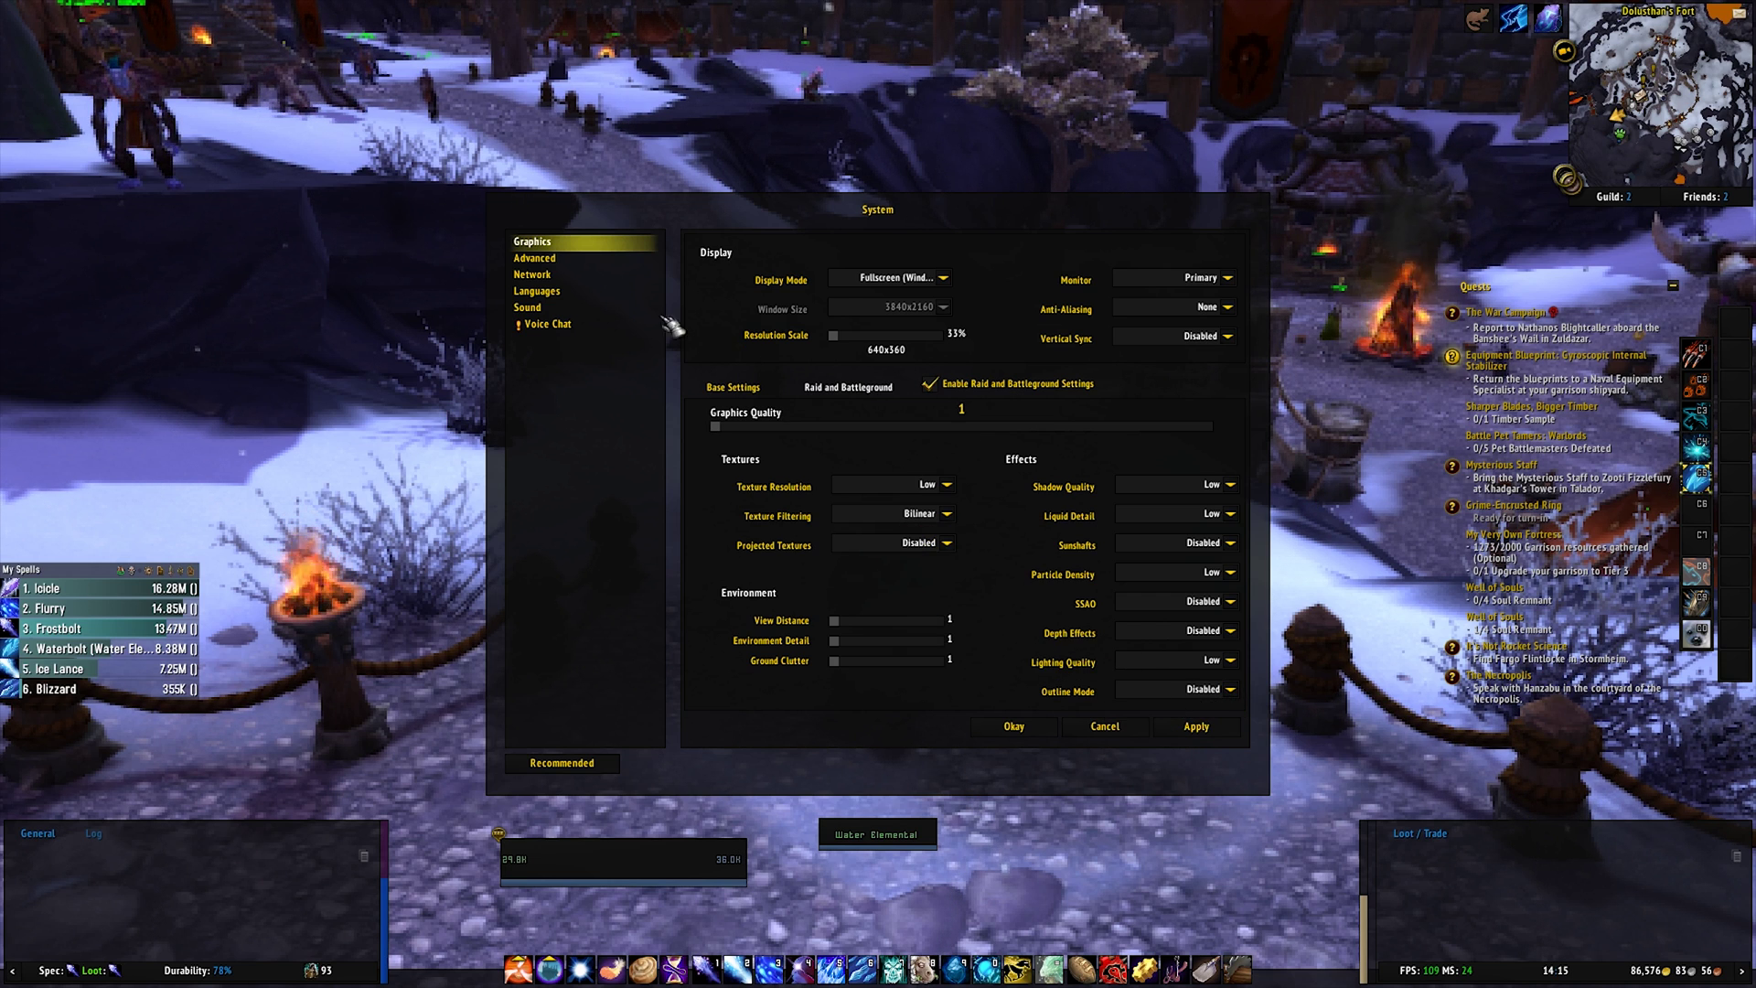
On the Advanced page, keep Triple Buffering off, disable Reduce Input Lag, set MSAA to None
left_click(605, 273)
left_click(611, 259)
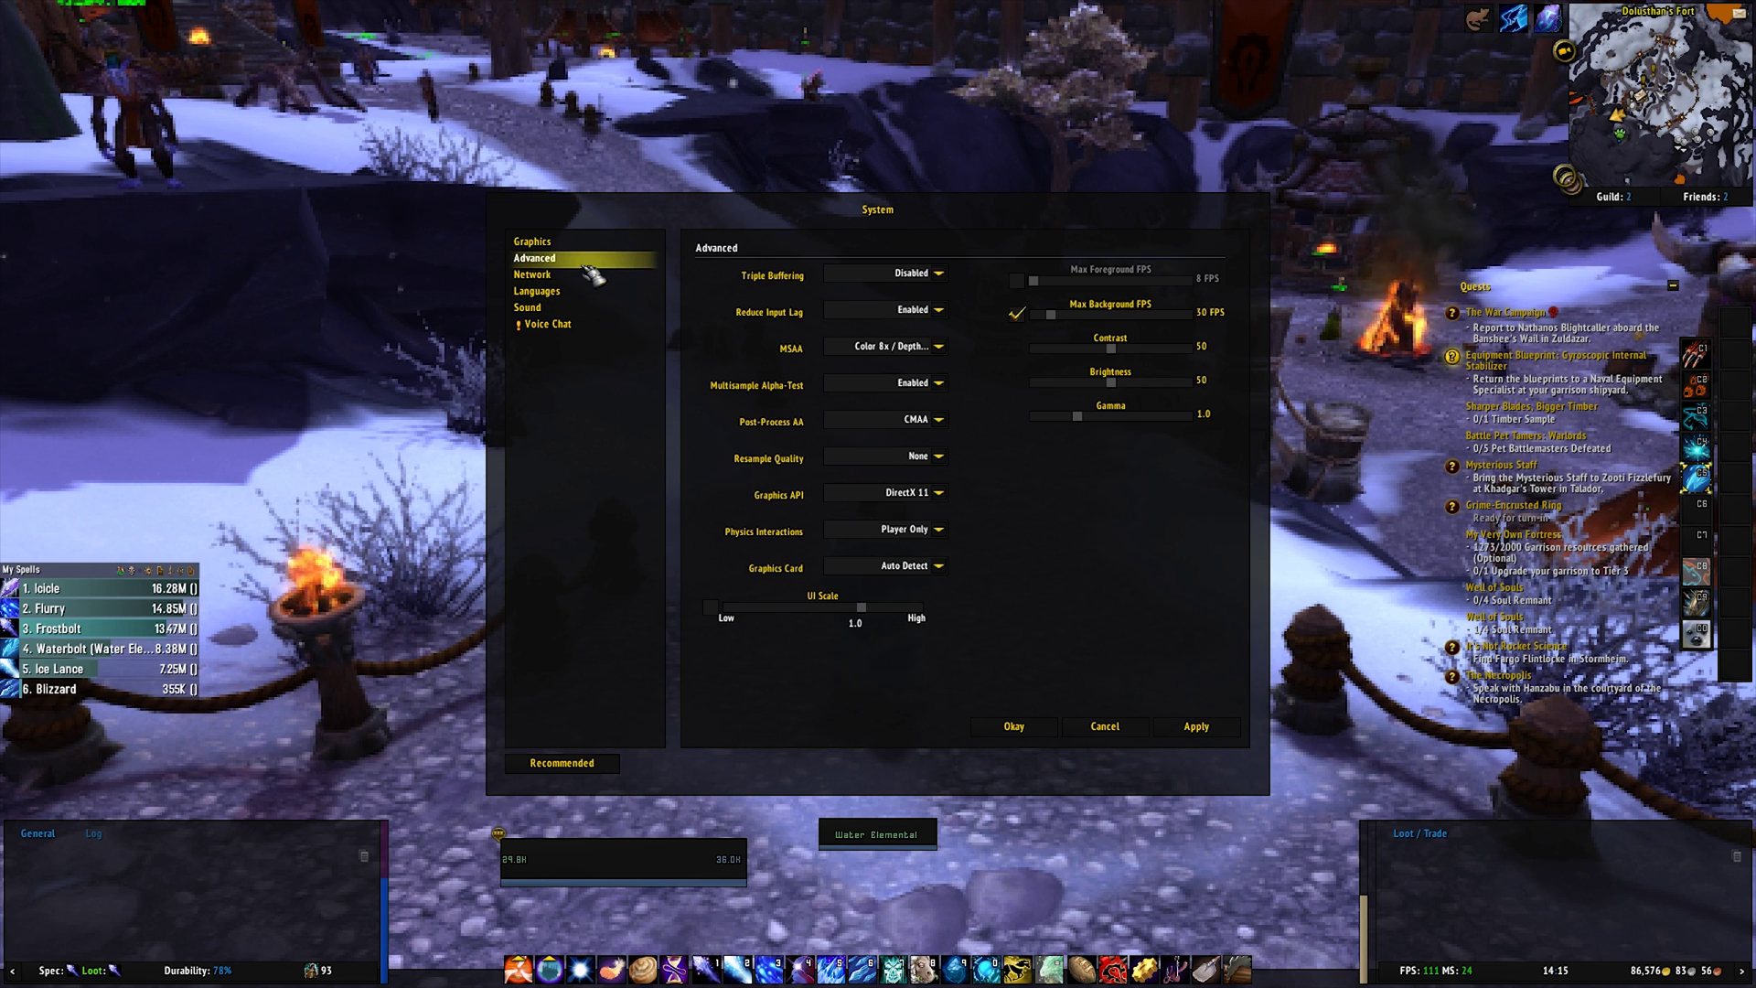
left_click(939, 273)
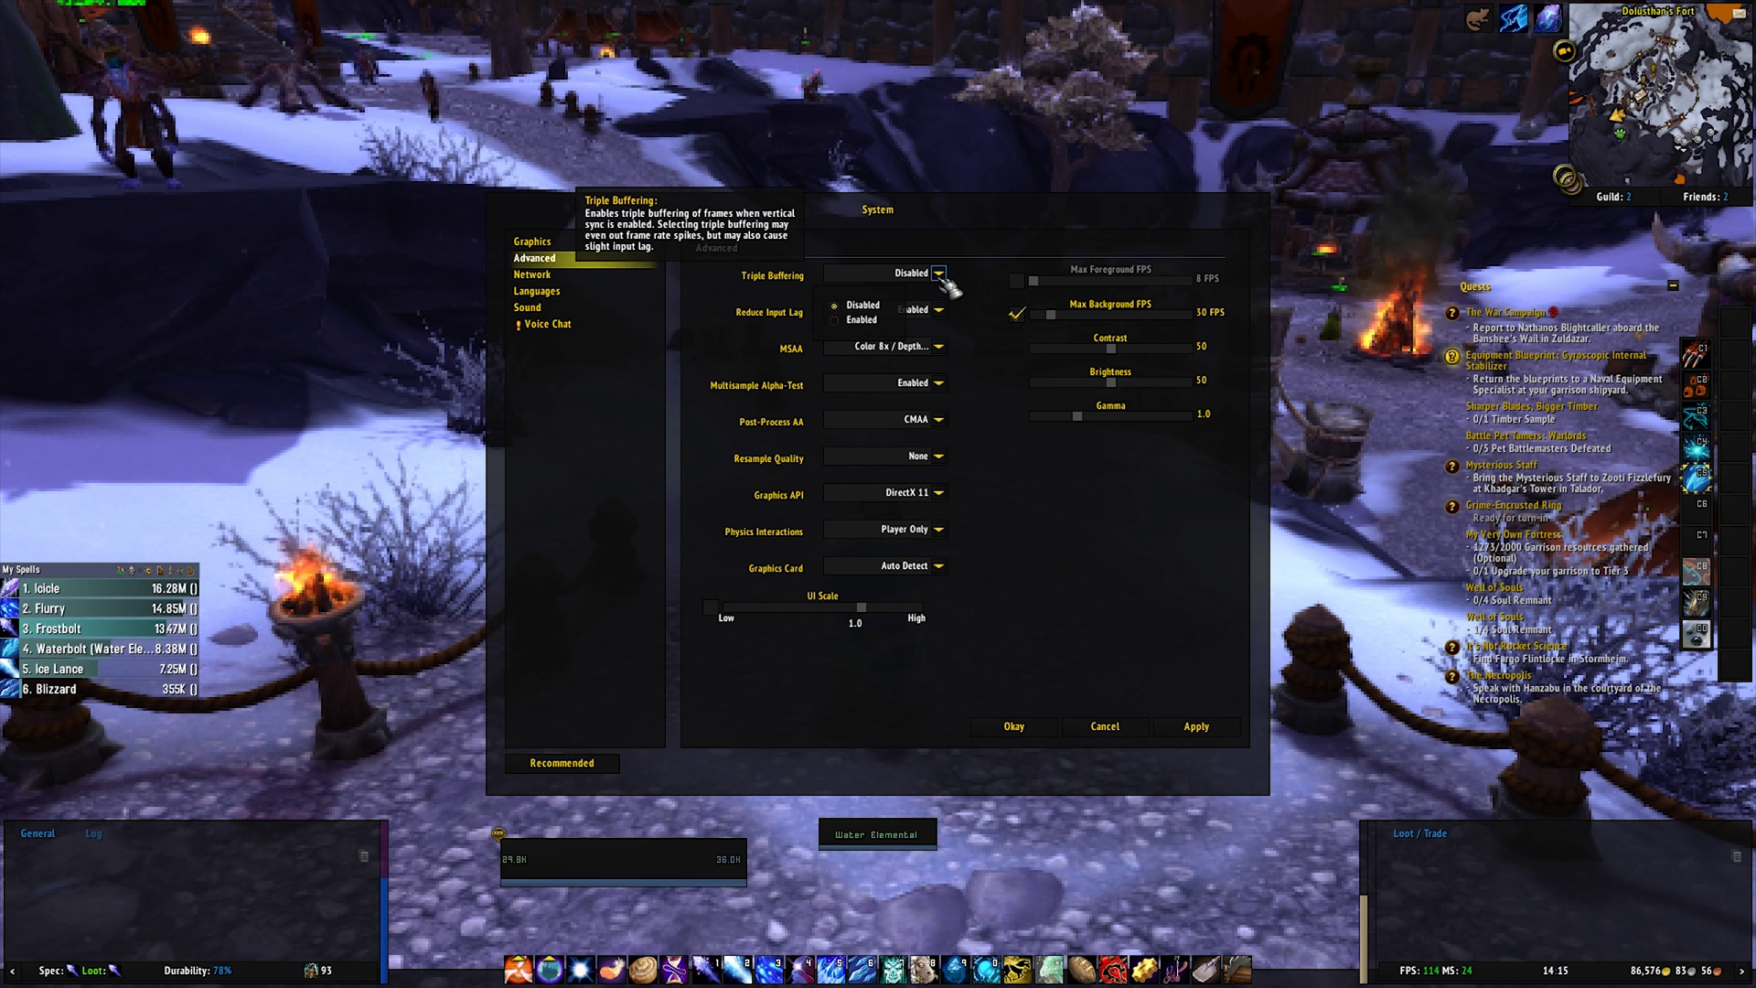
left_click(941, 274)
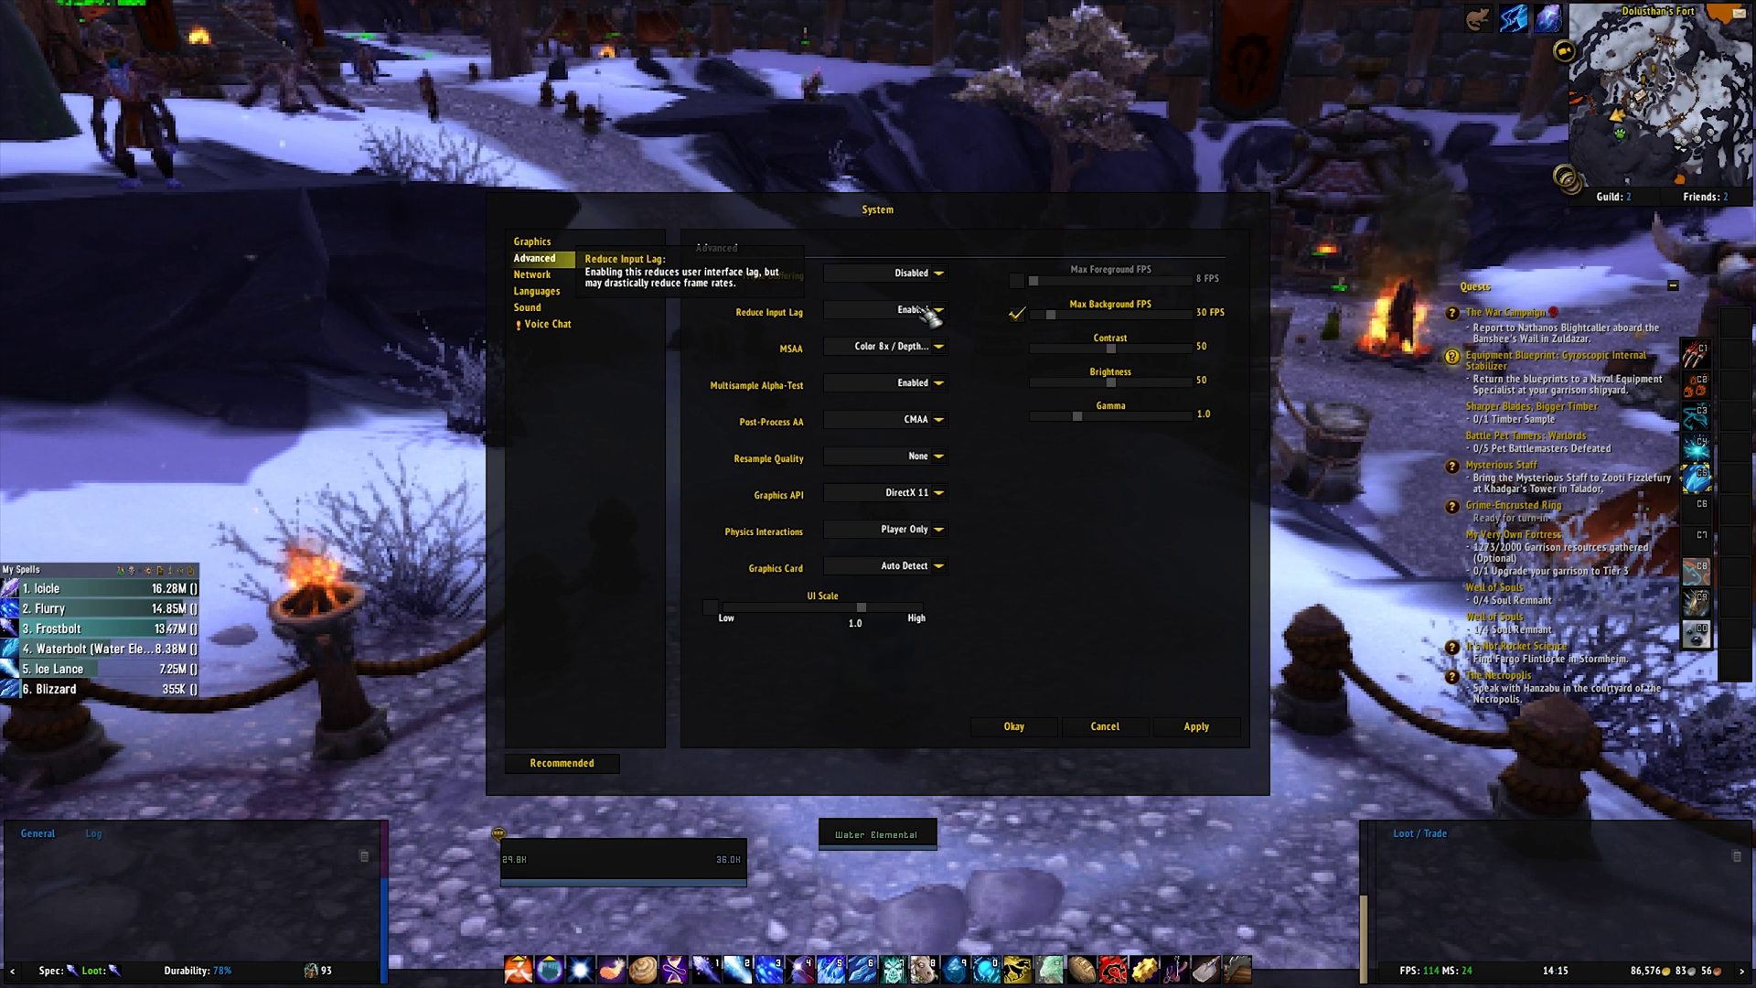
left_click(911, 345)
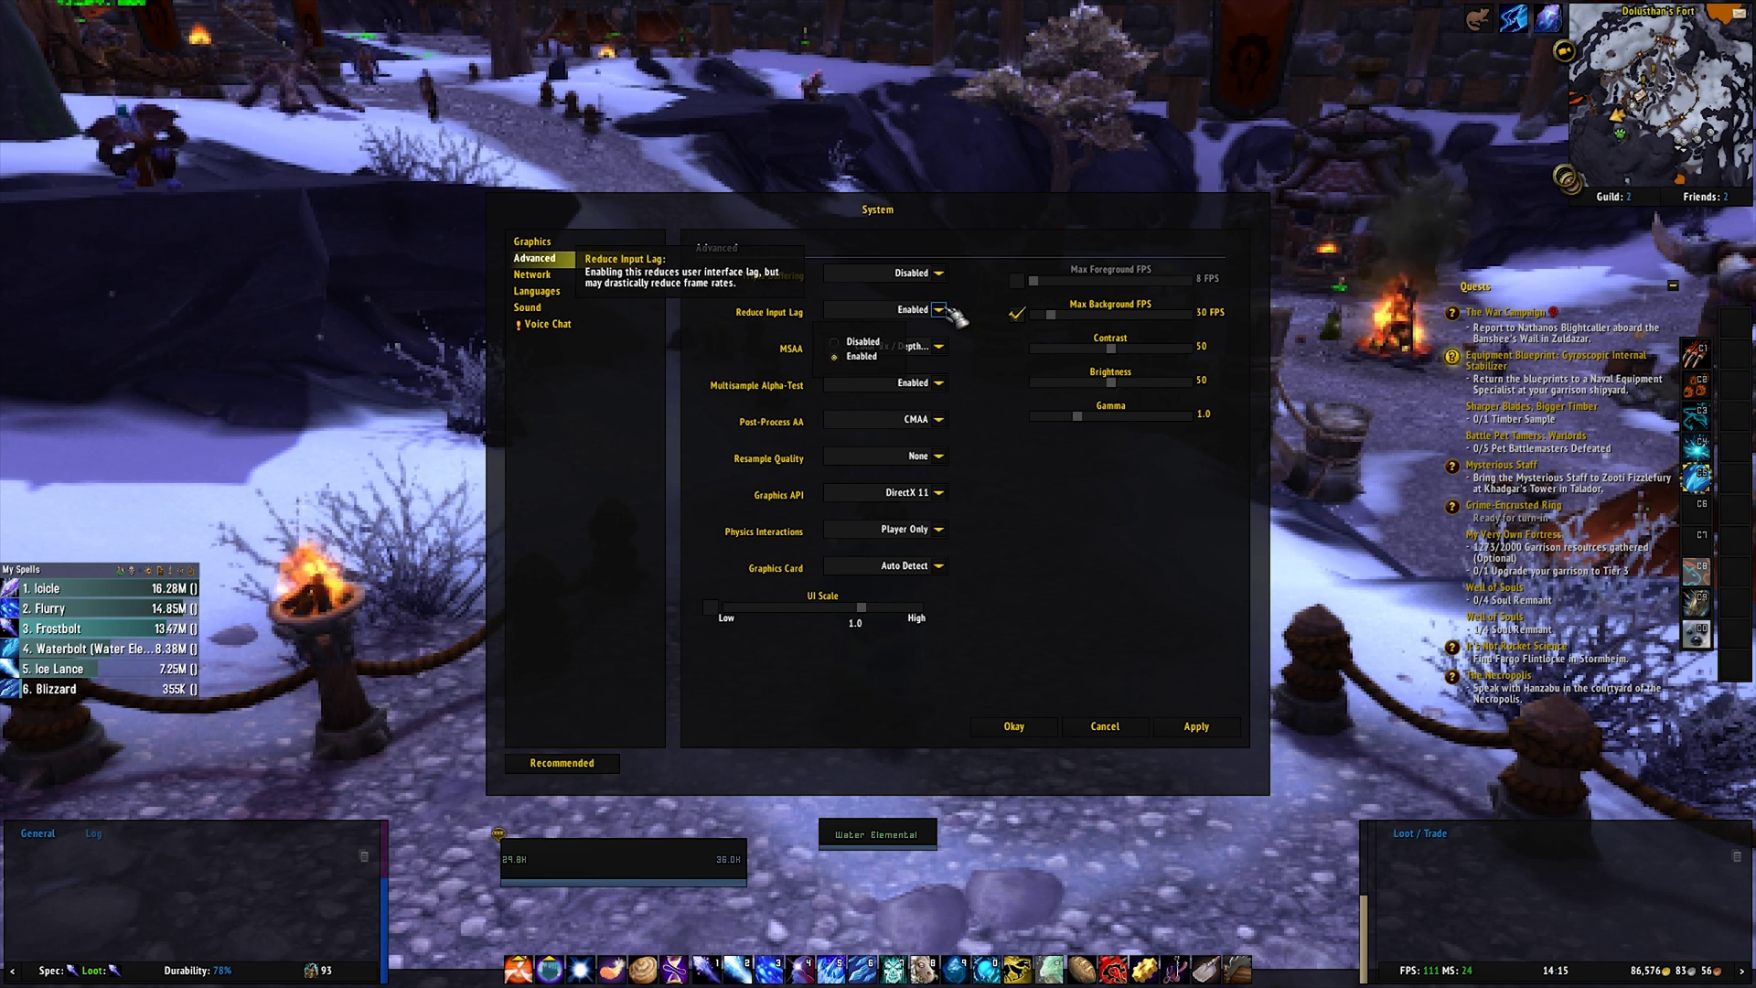
left_click(905, 344)
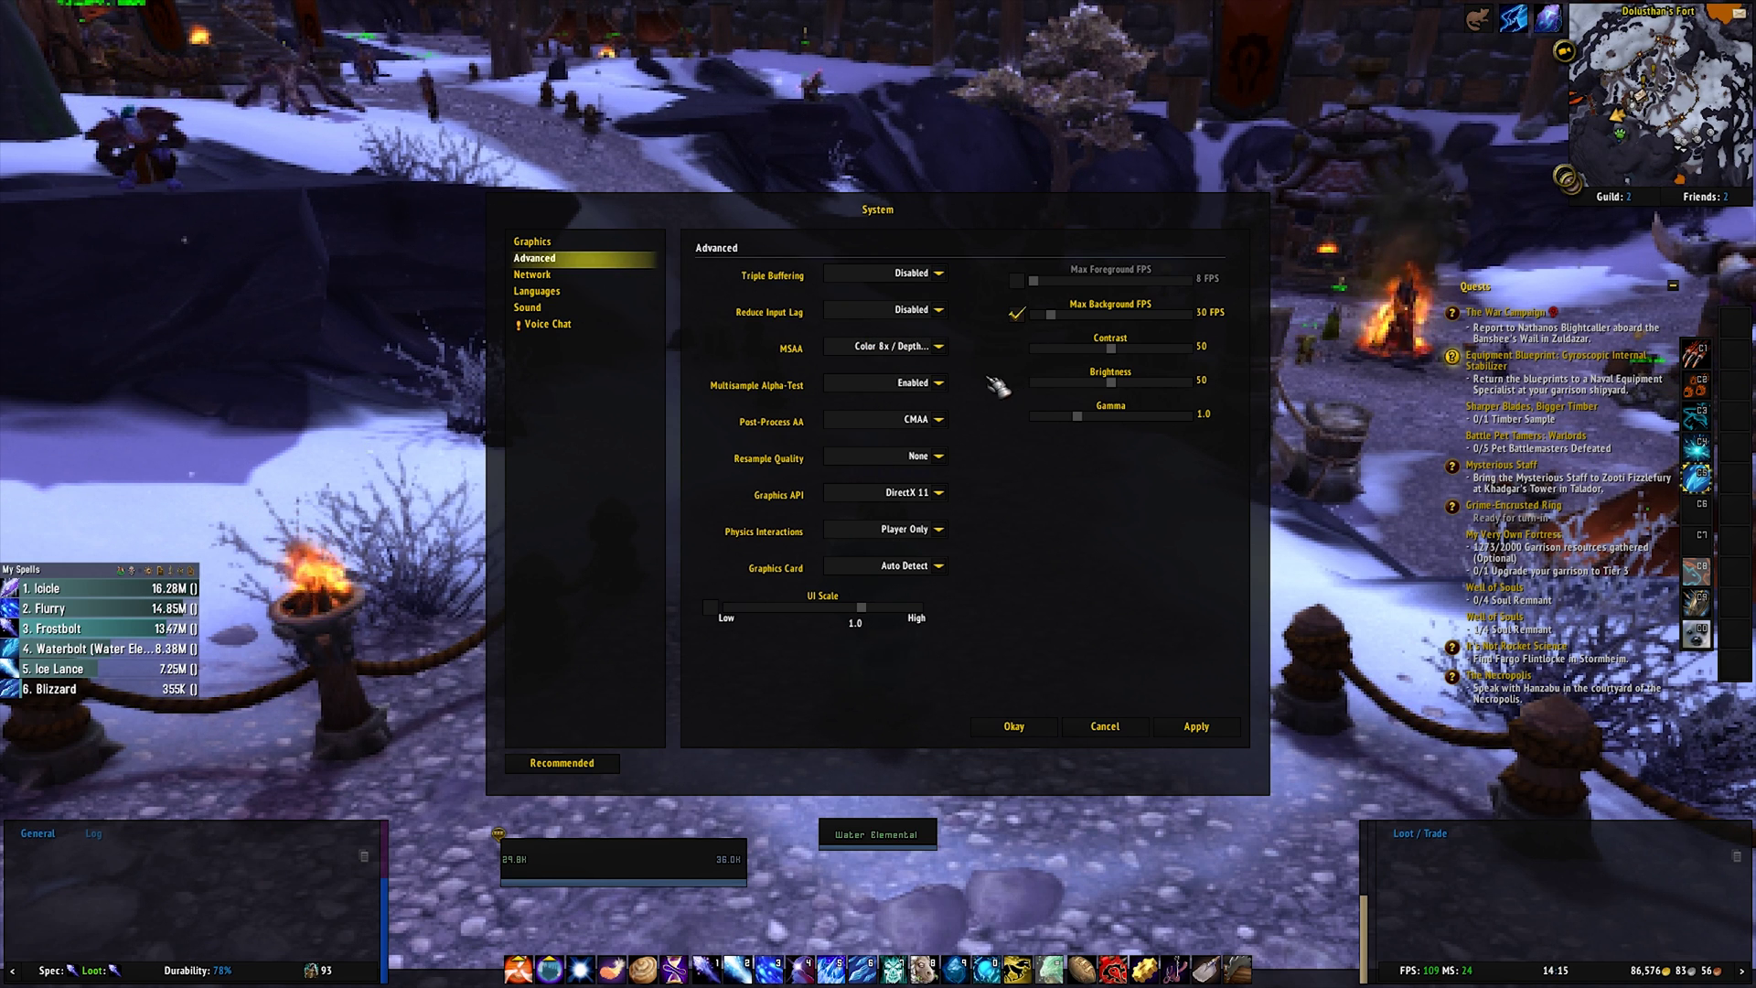
left_click(937, 346)
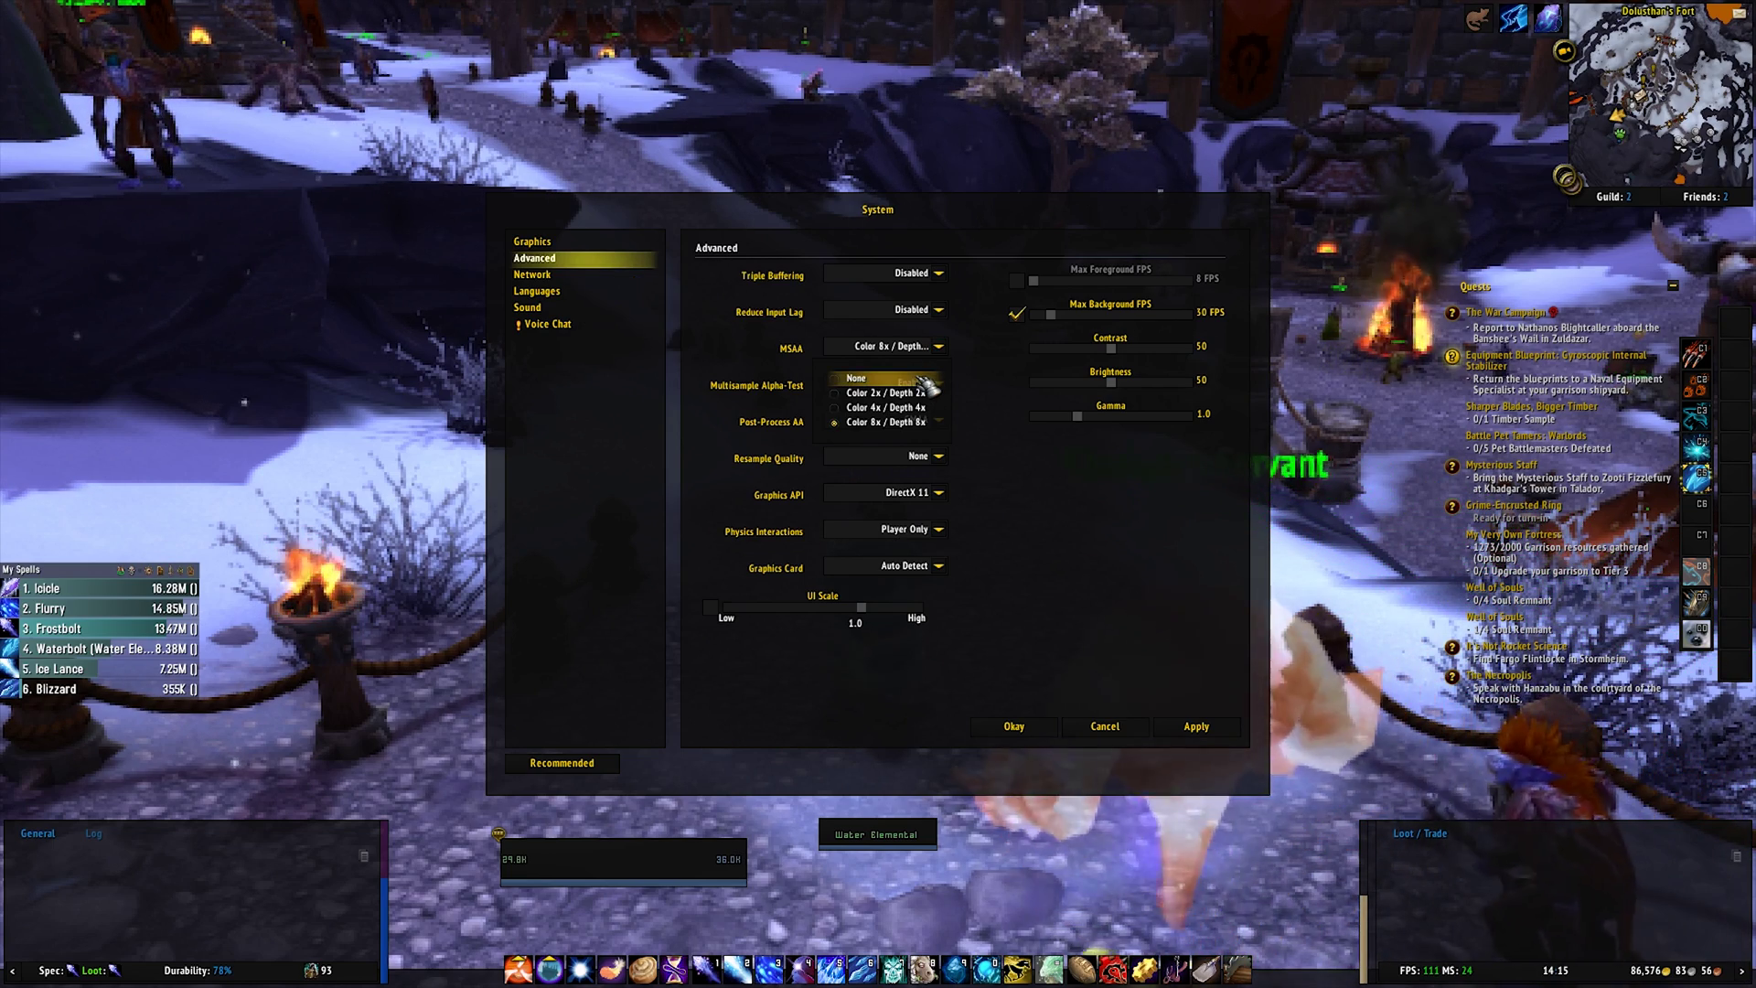
left_click(925, 378)
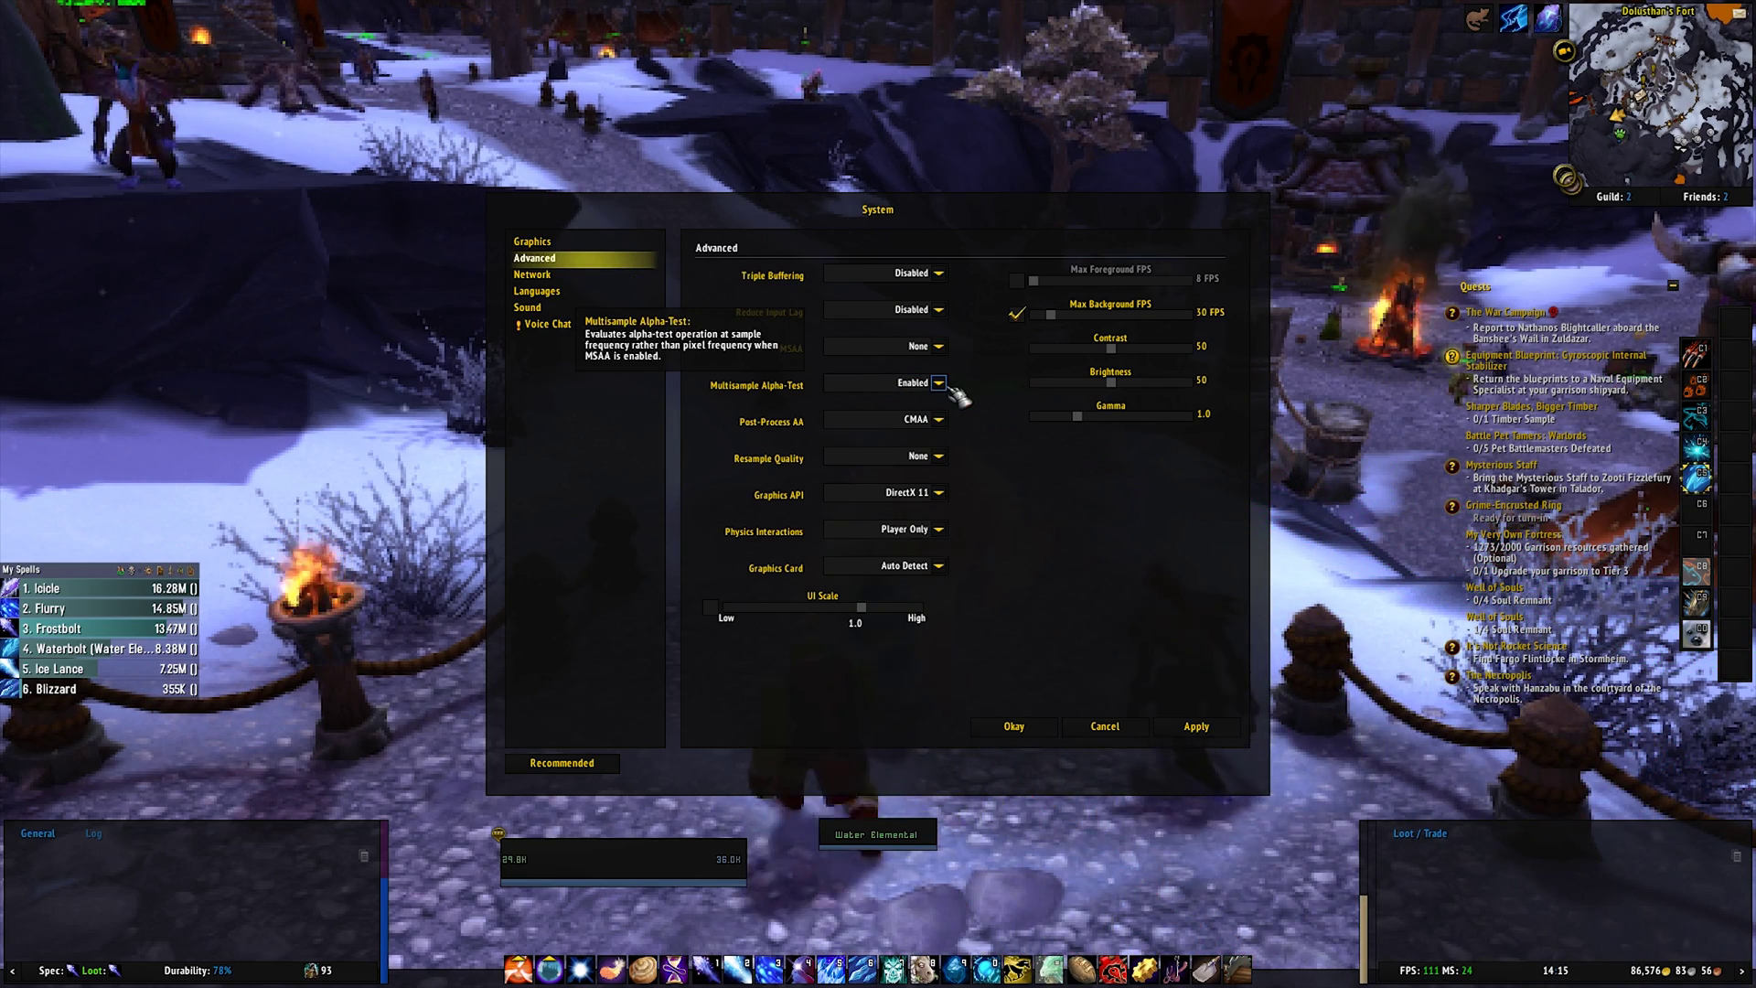
Disable Multisample Alpha-Test, set Post-Process AA to None, and keep DirectX 11 as Graphics API
left_click(938, 383)
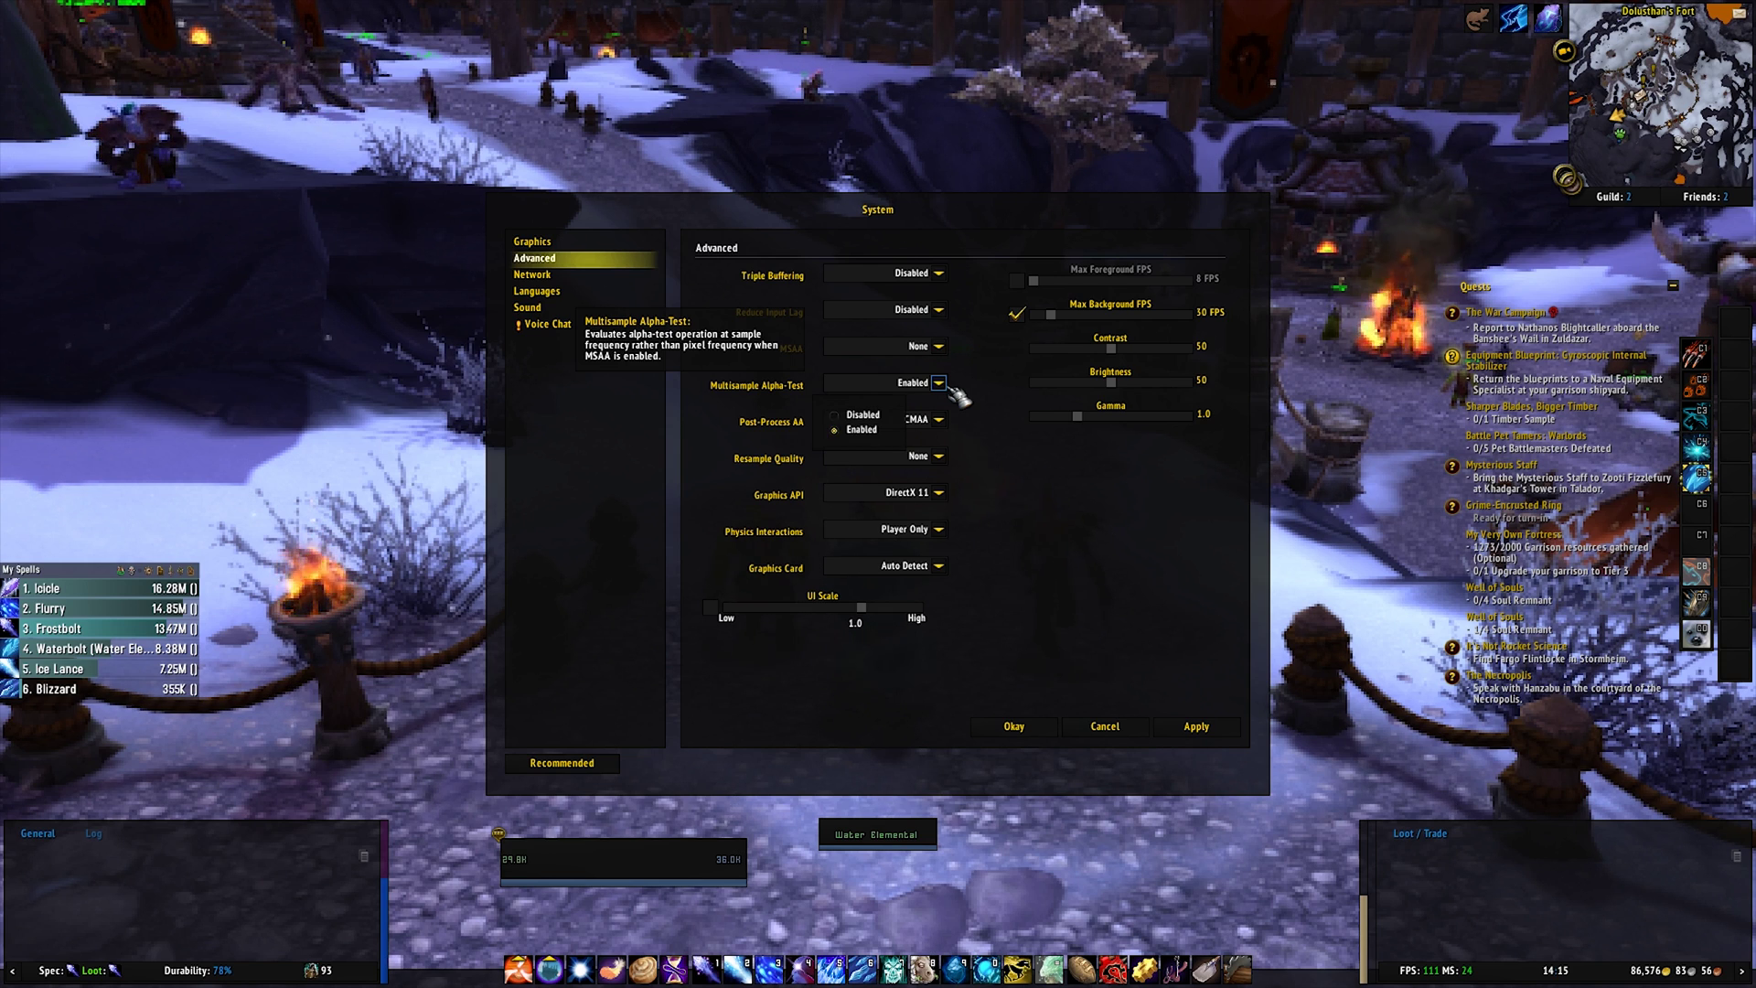
left_click(924, 427)
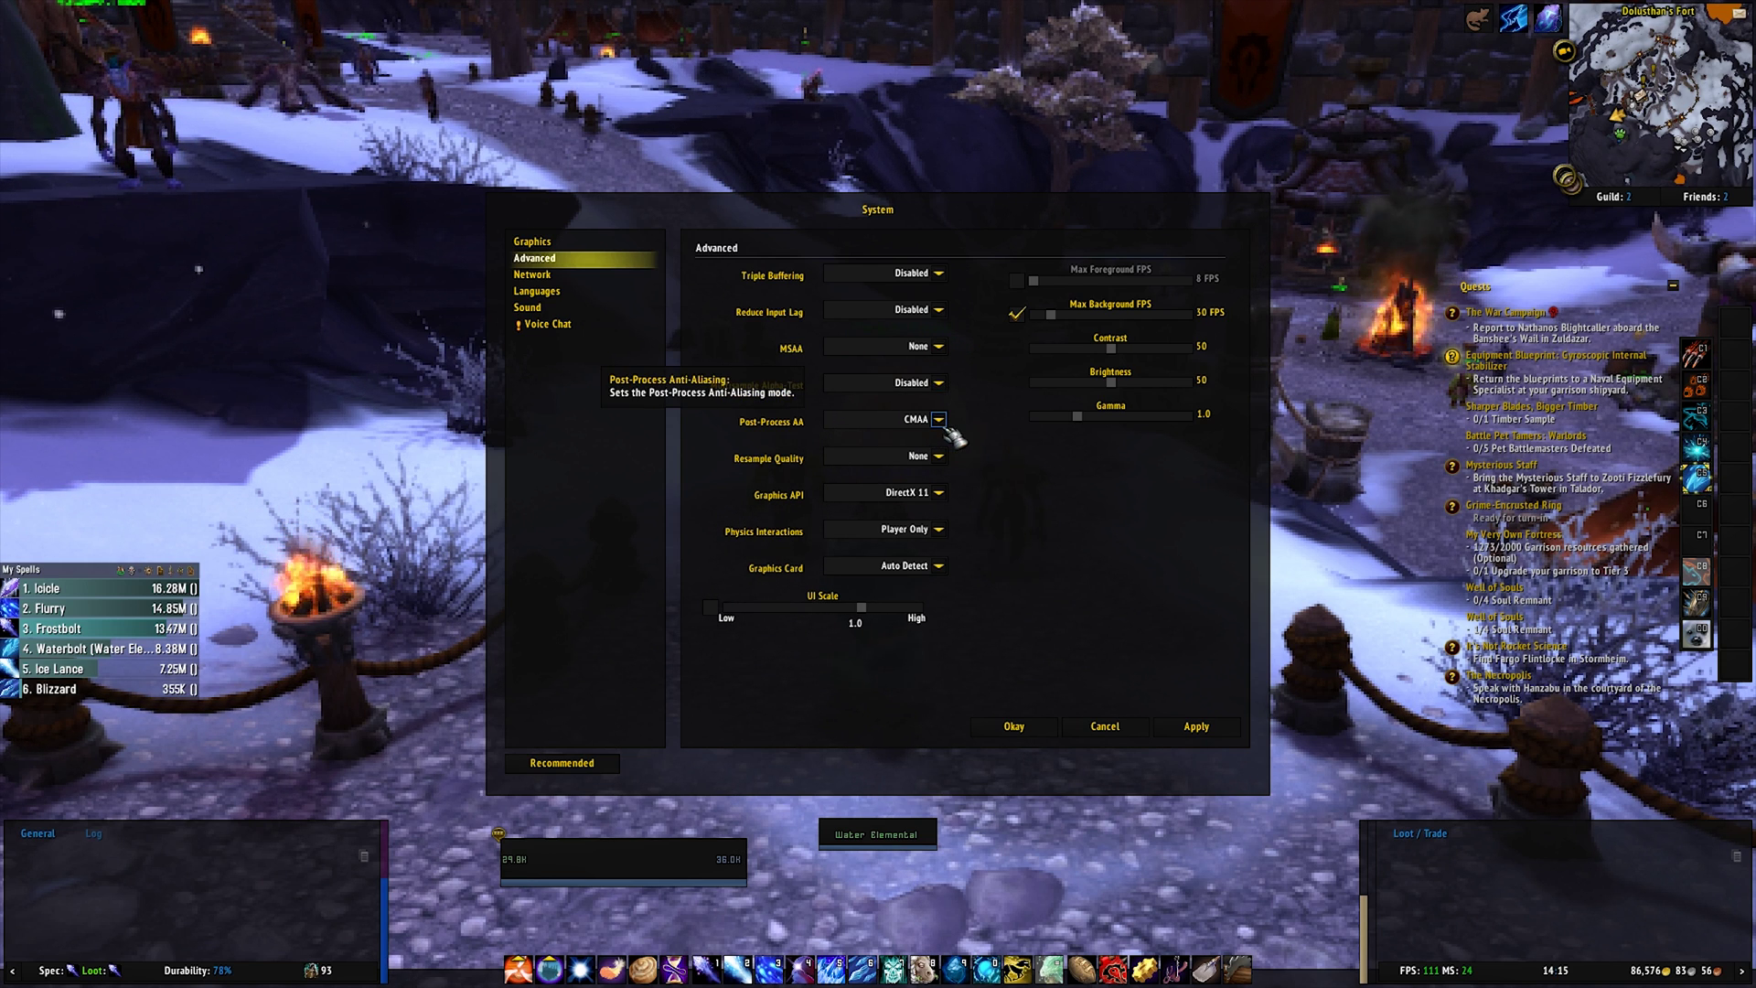
left_click(938, 419)
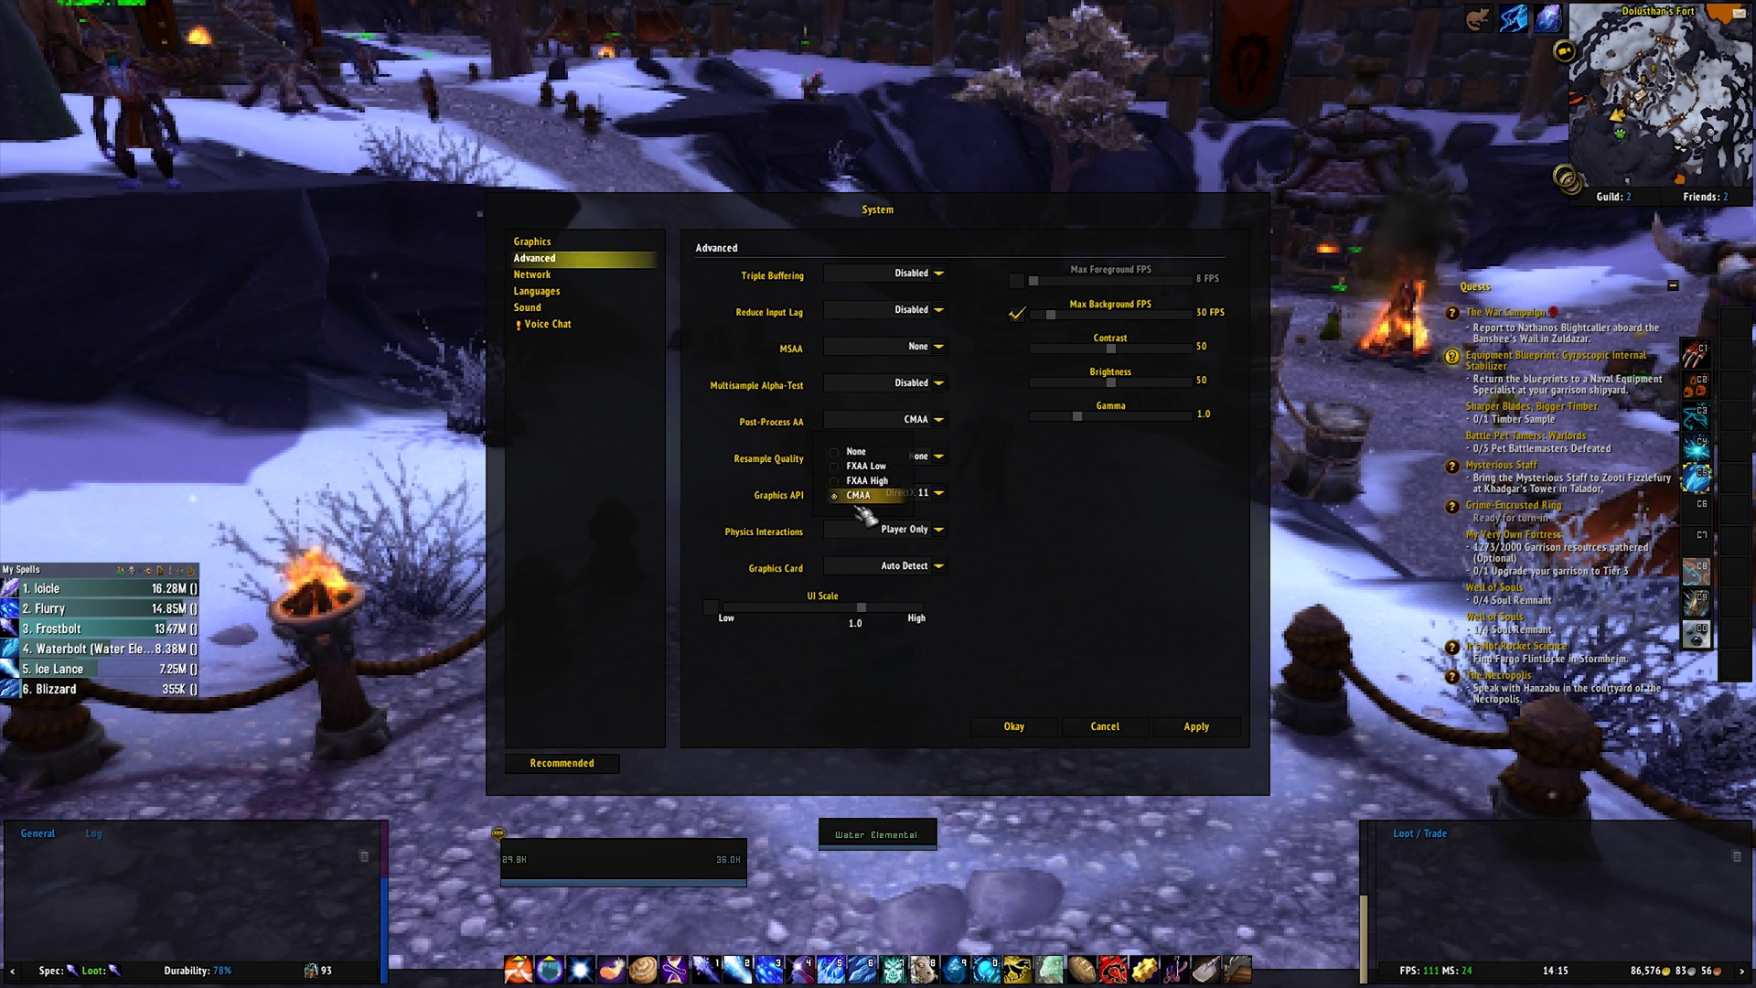
left_click(882, 452)
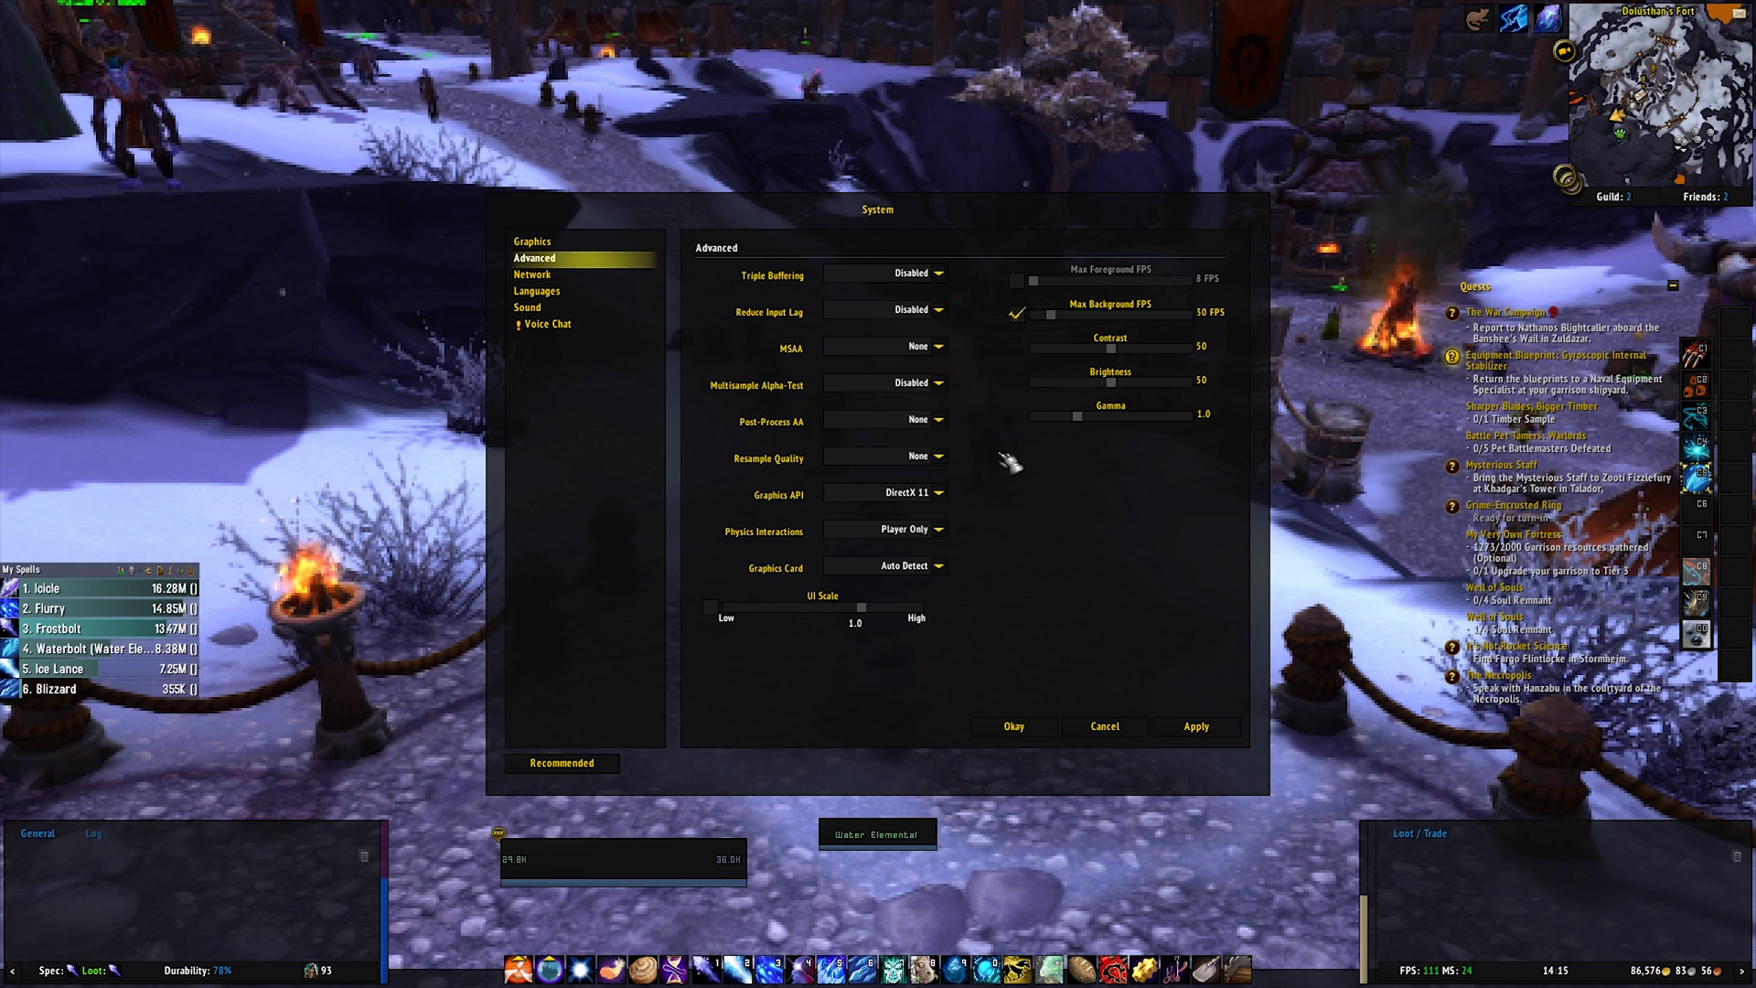
left_click(940, 494)
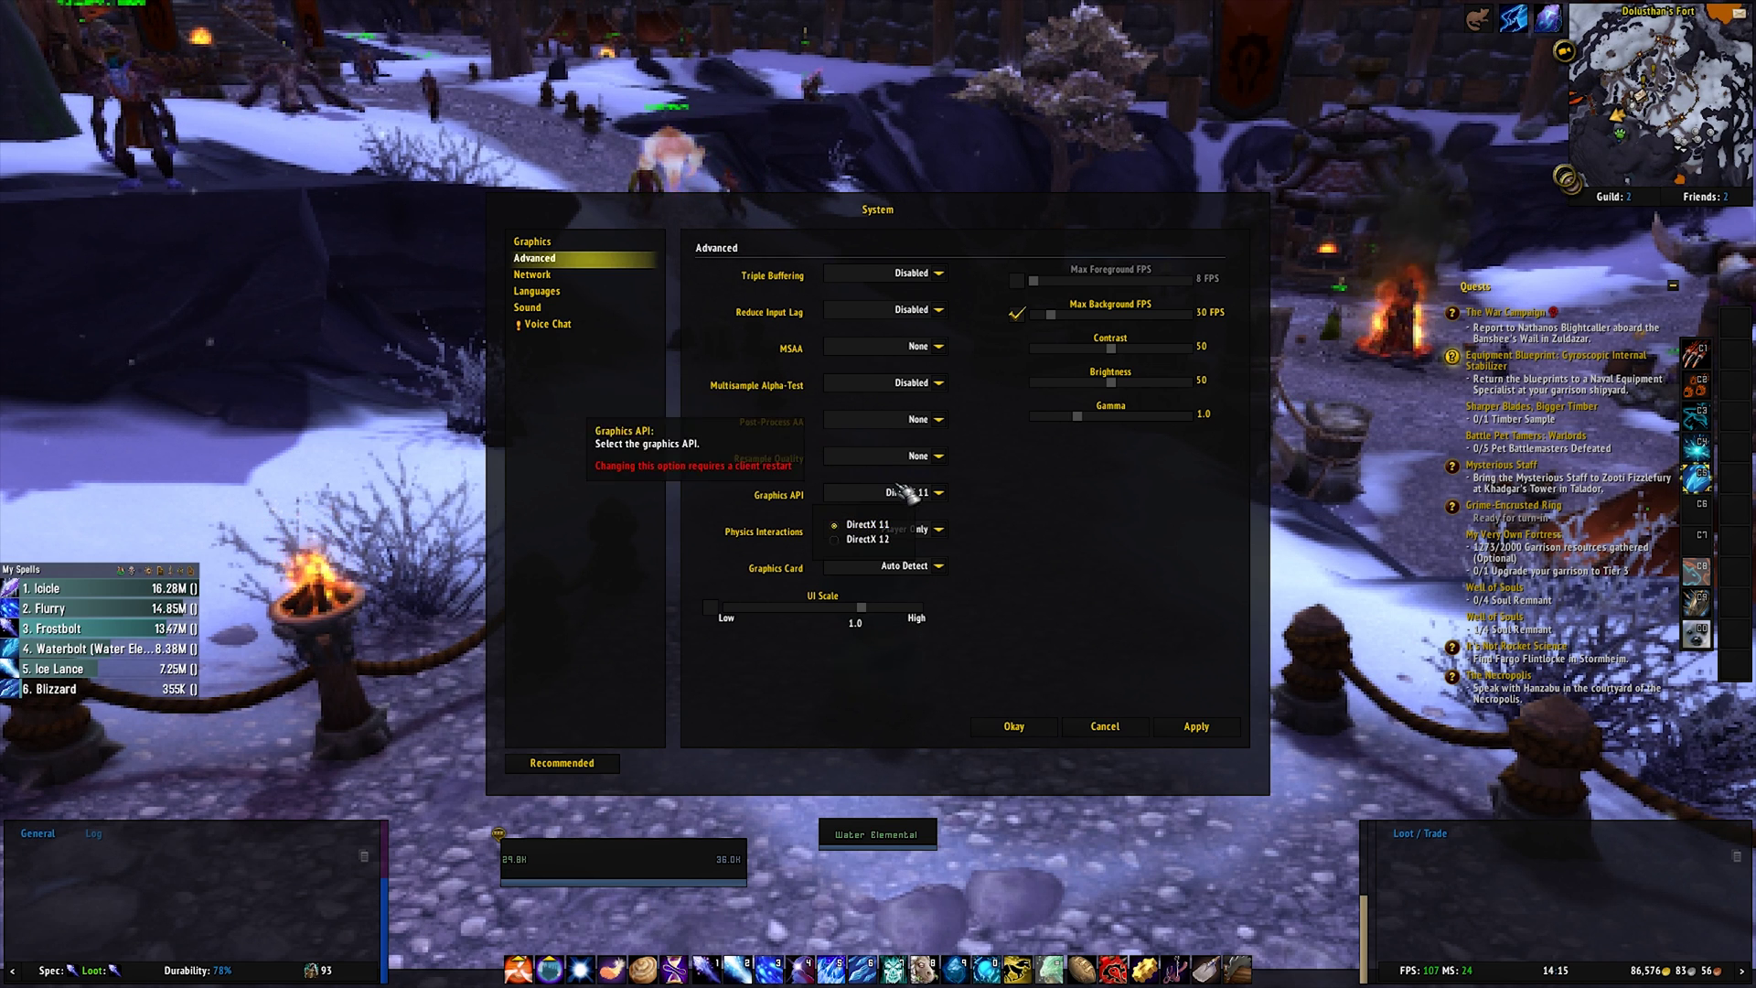
left_click(939, 494)
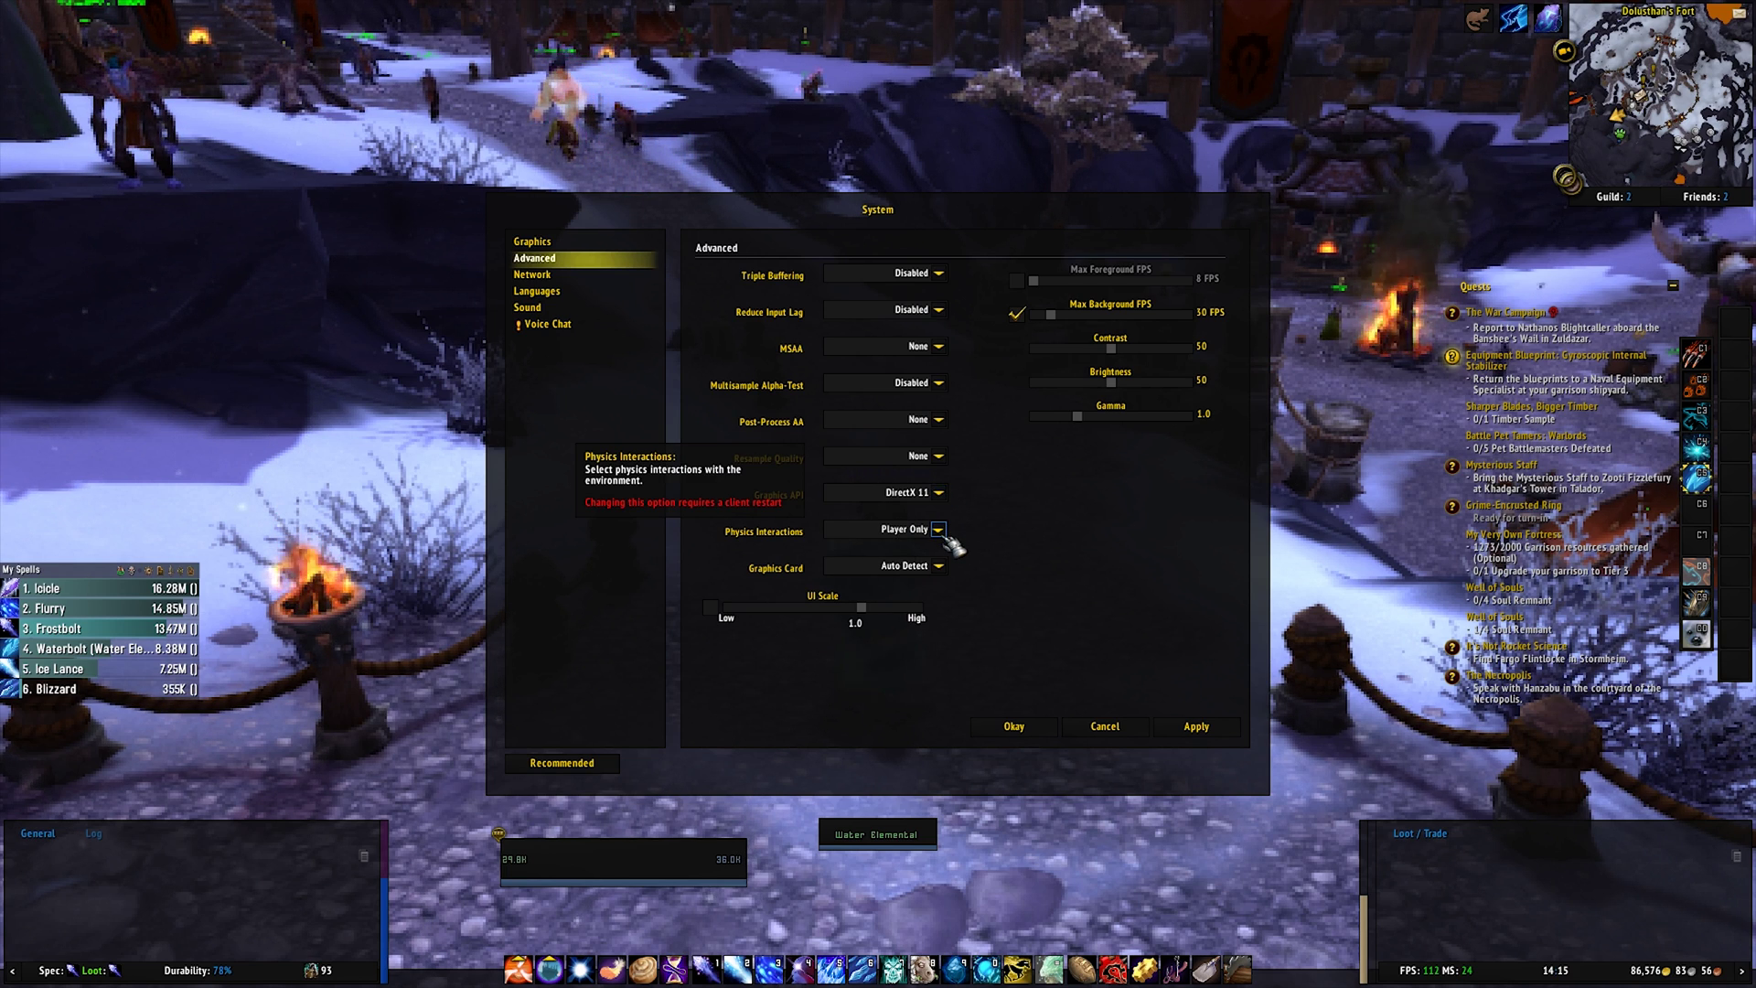
left_click(939, 531)
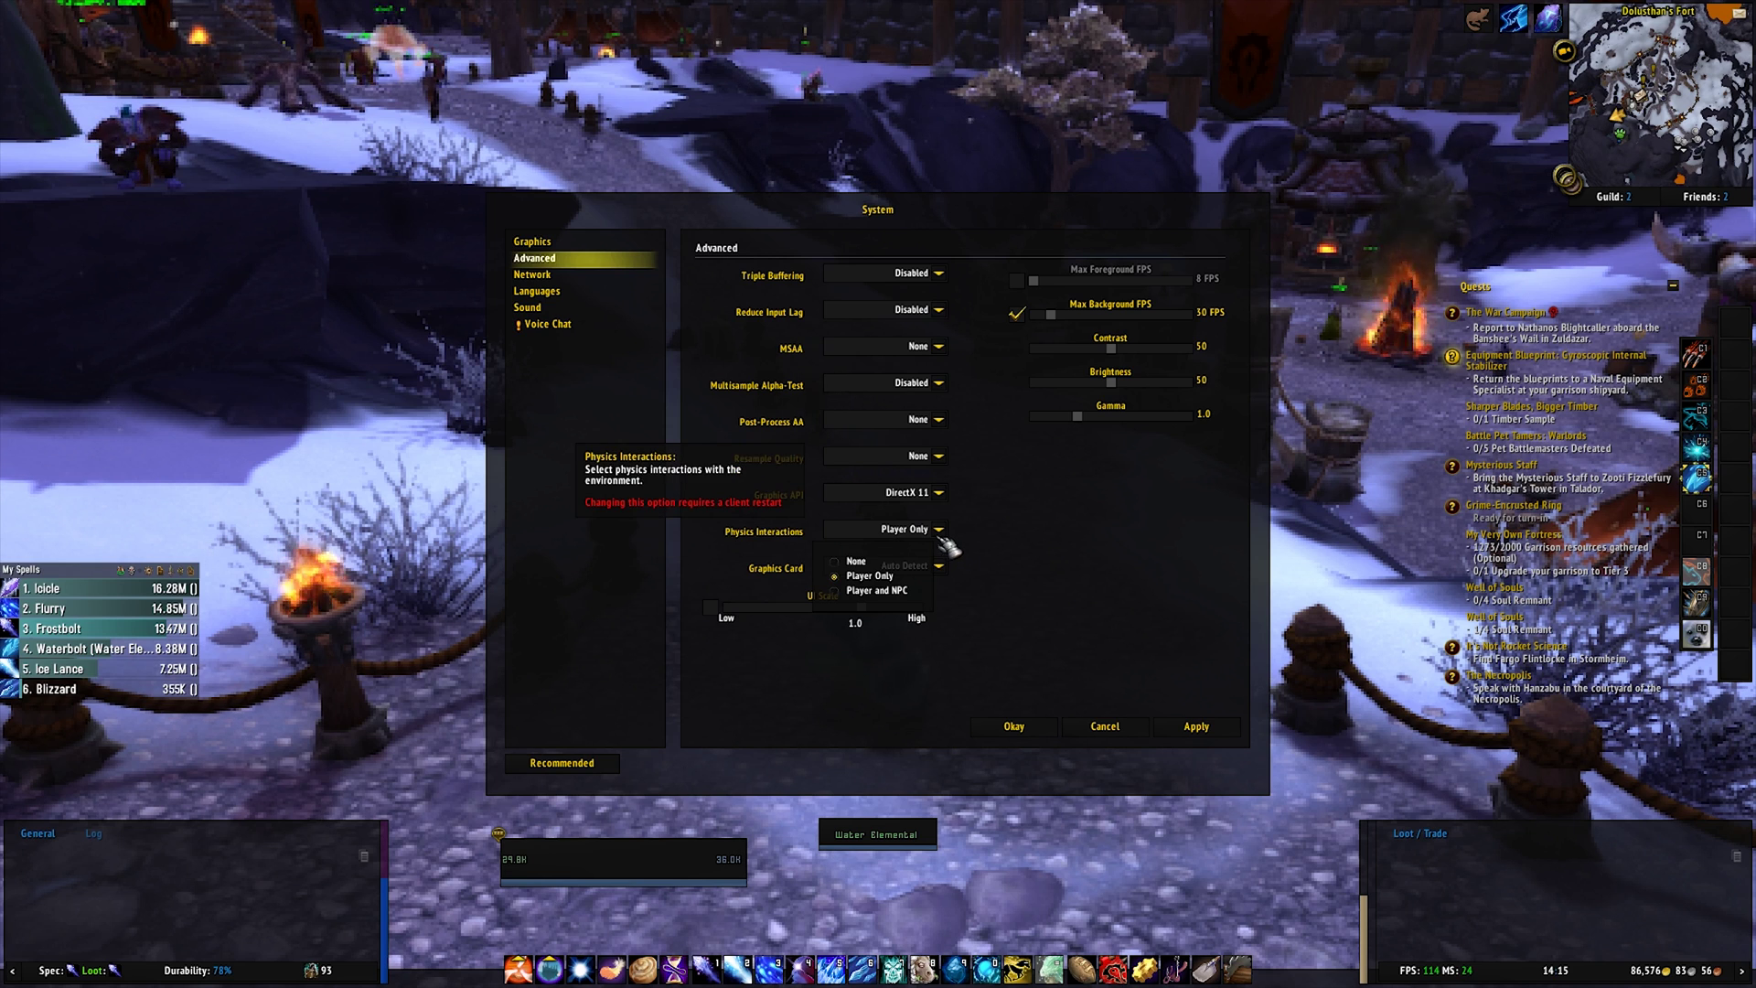
Keep Physics Interactions at Player Only and switch to the Network settings
left_click(940, 534)
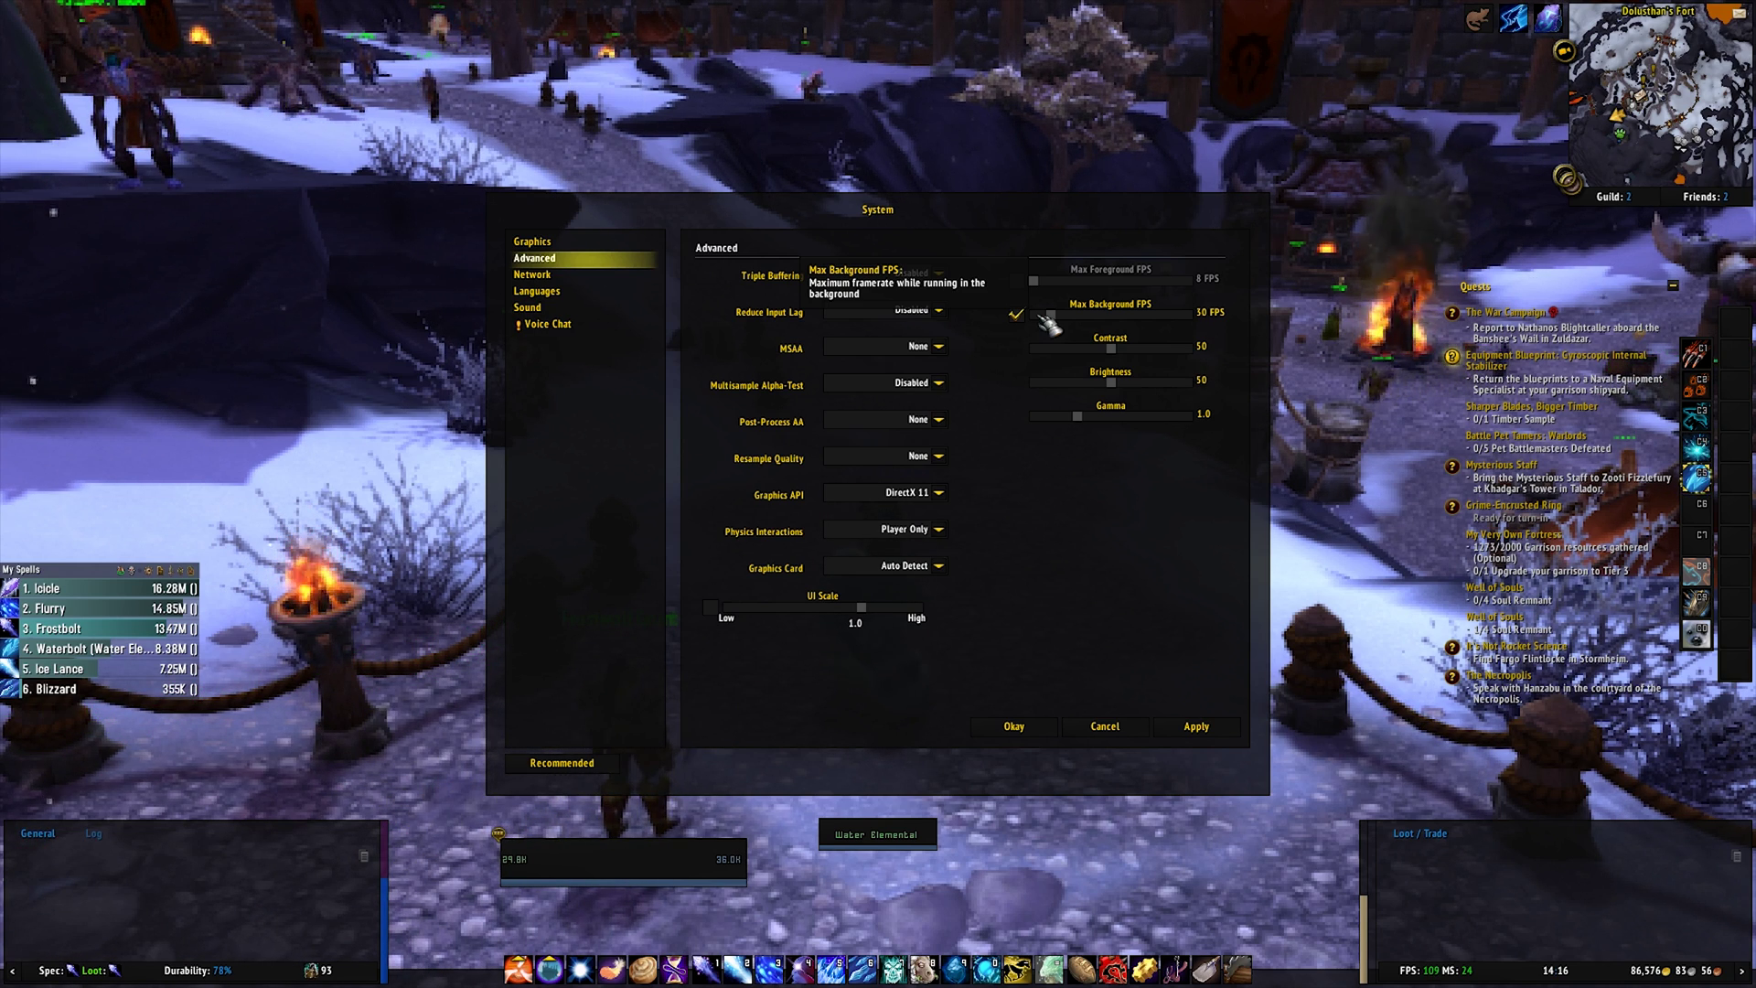
left_click(549, 277)
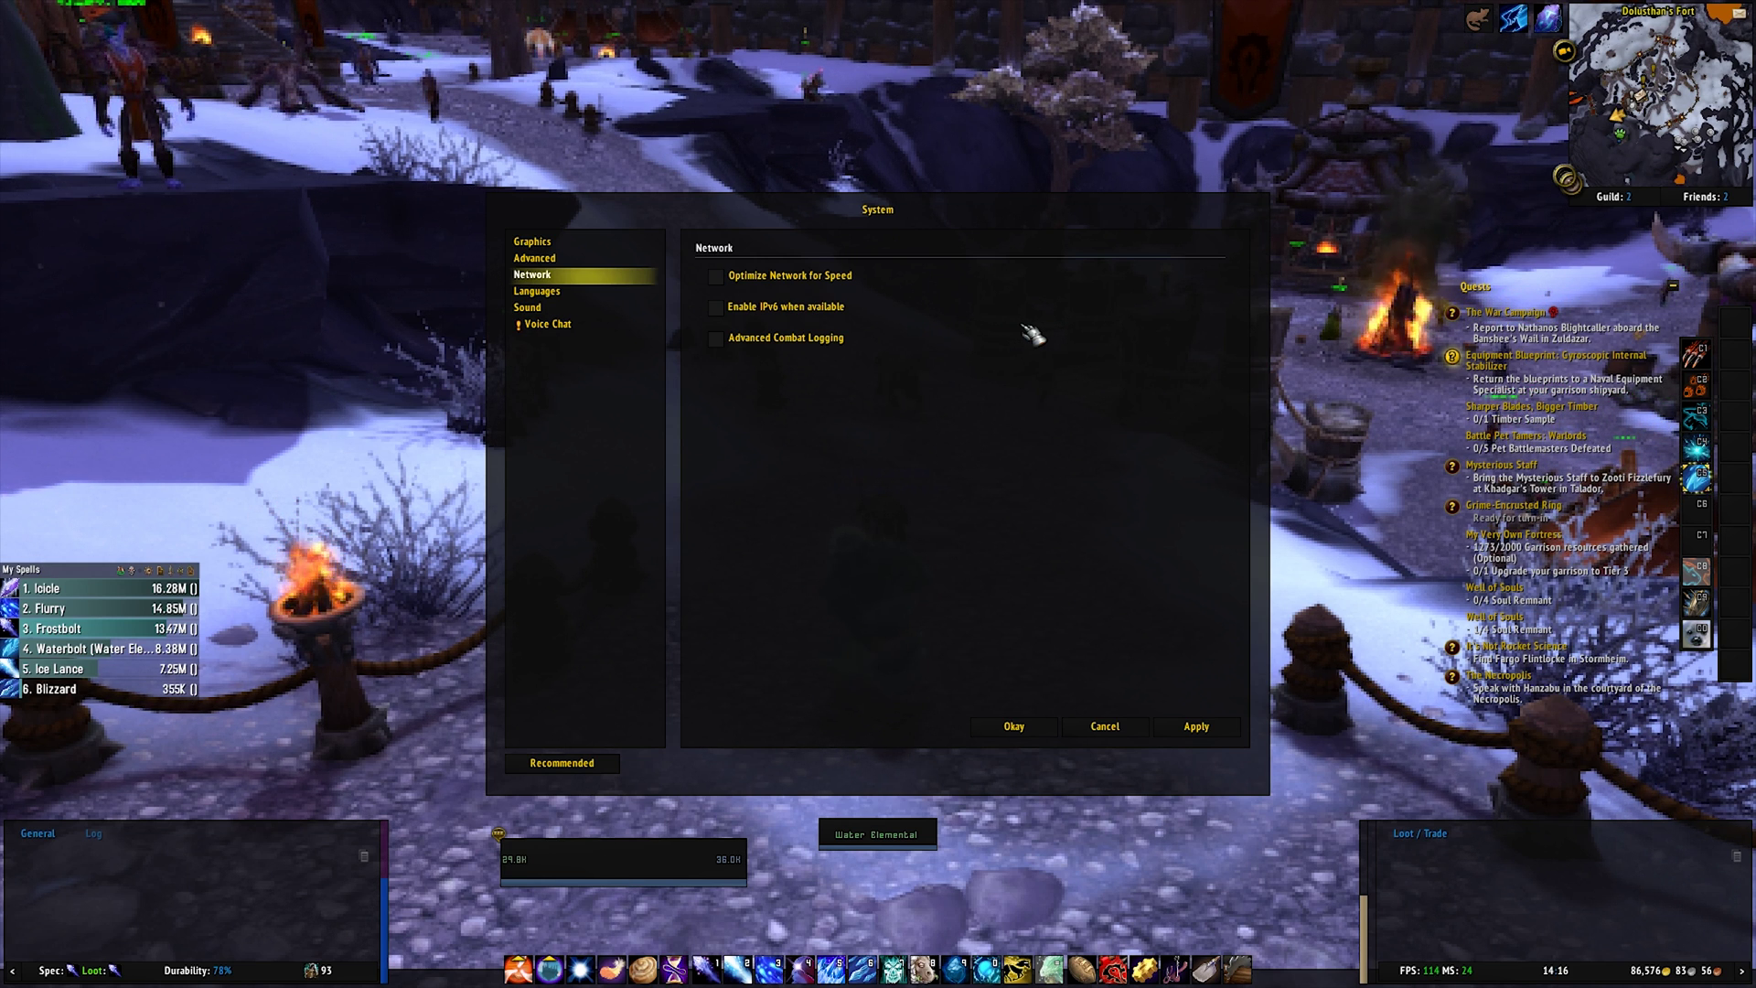
In Sound settings, turn off music, emote sounds, reverb and distance filtering
left_click(585, 314)
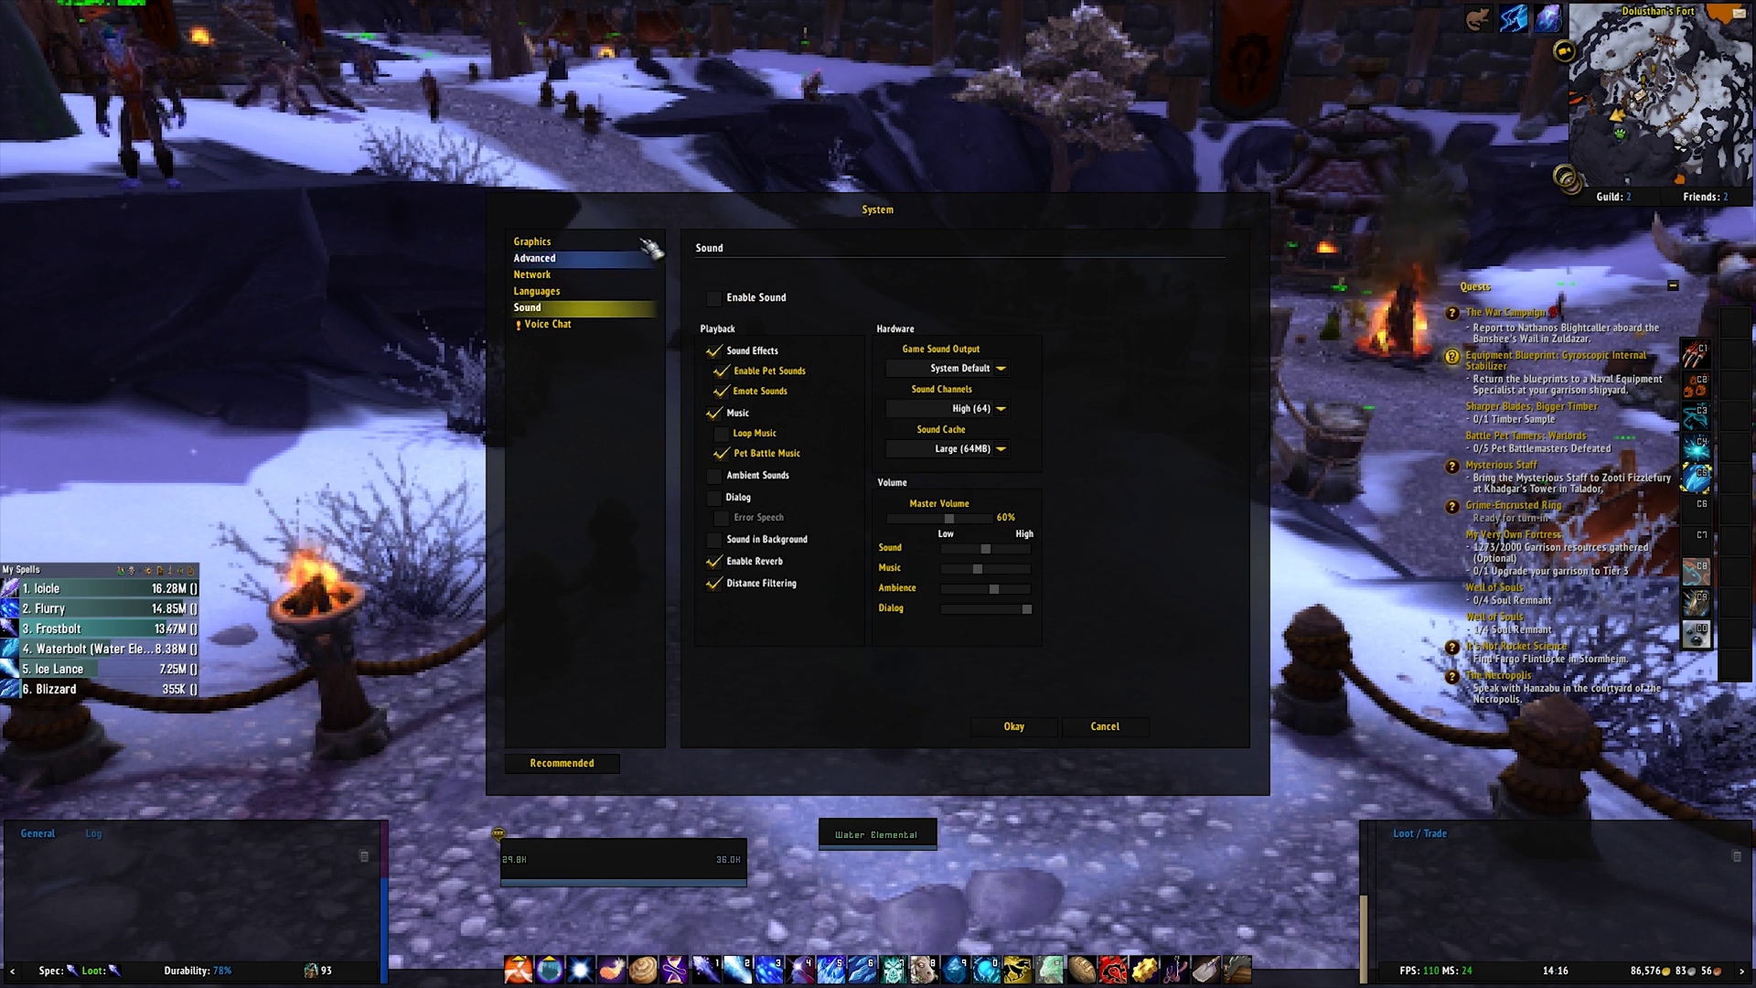
left_click(717, 413)
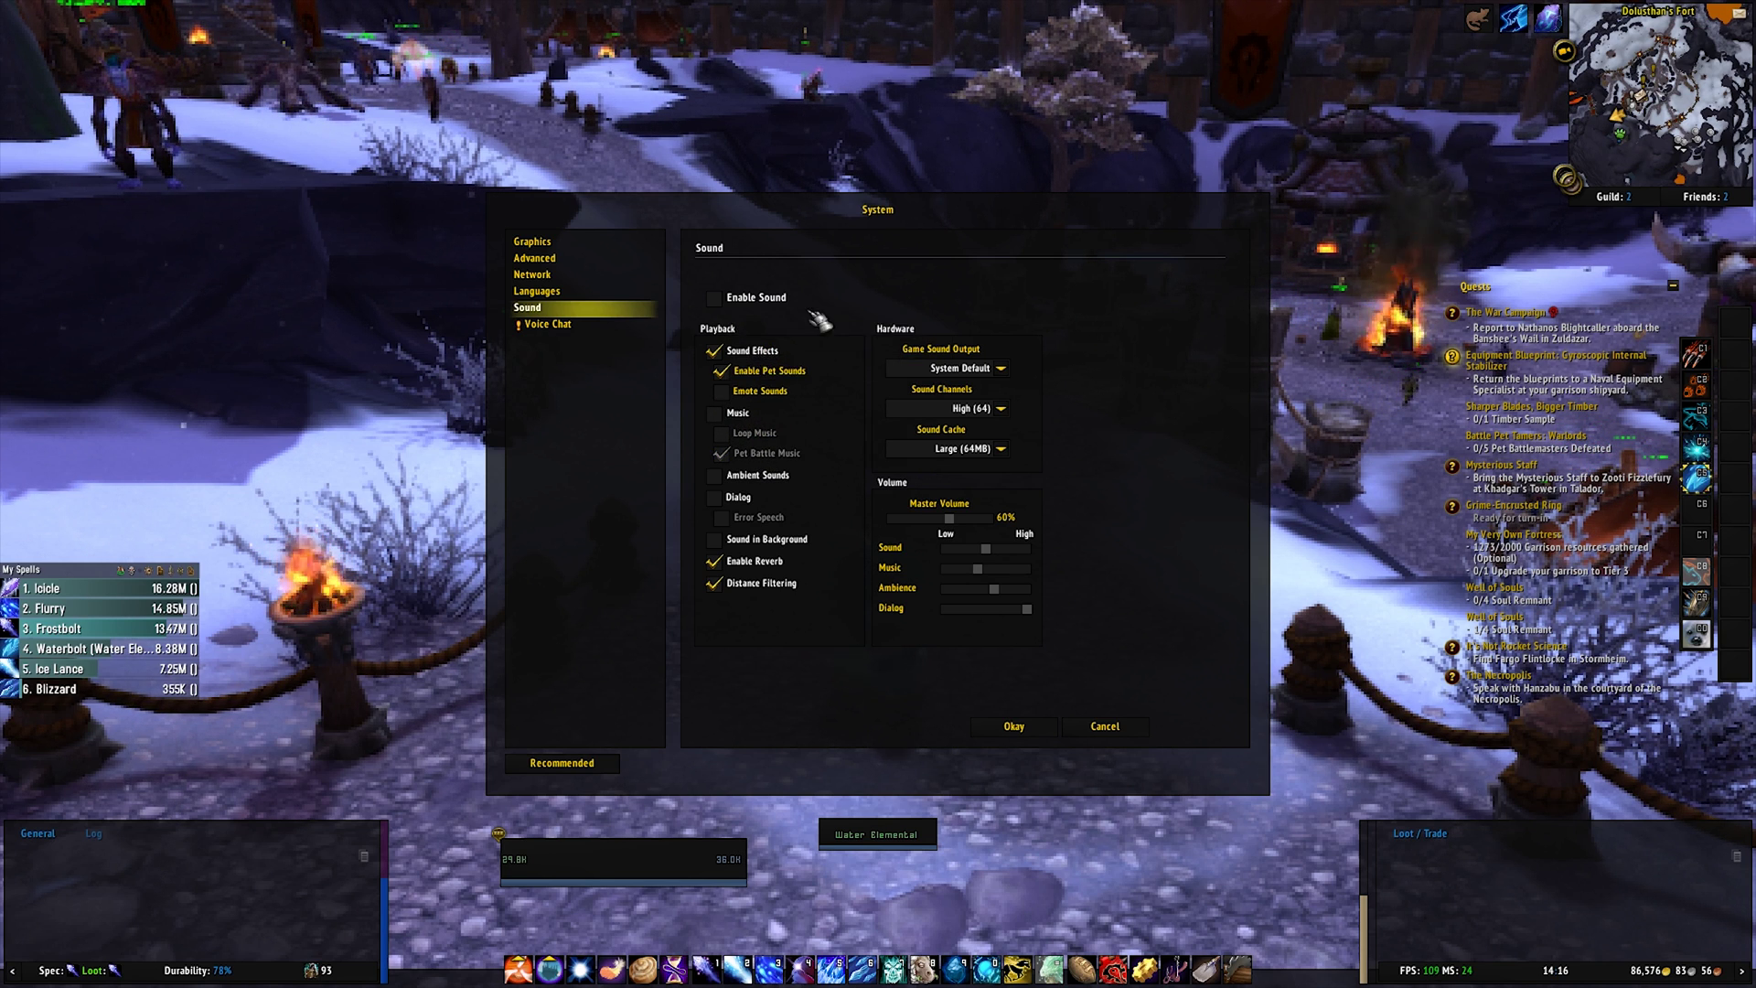
left_click(723, 391)
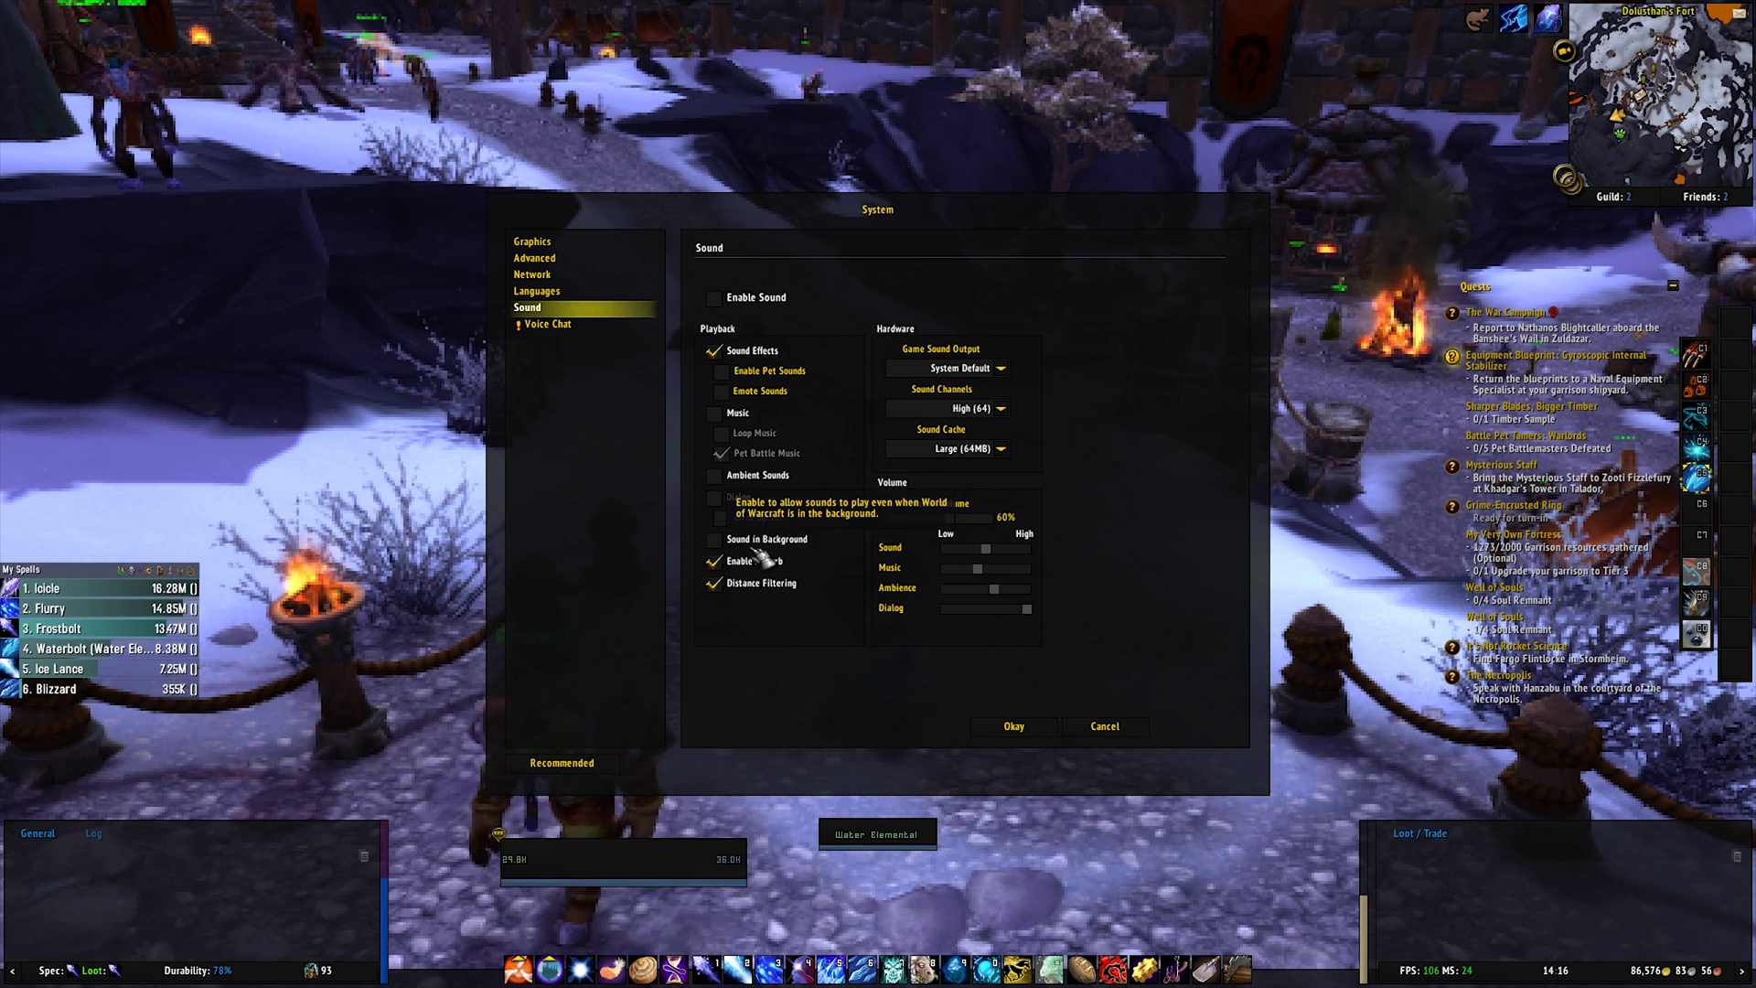
left_click(720, 560)
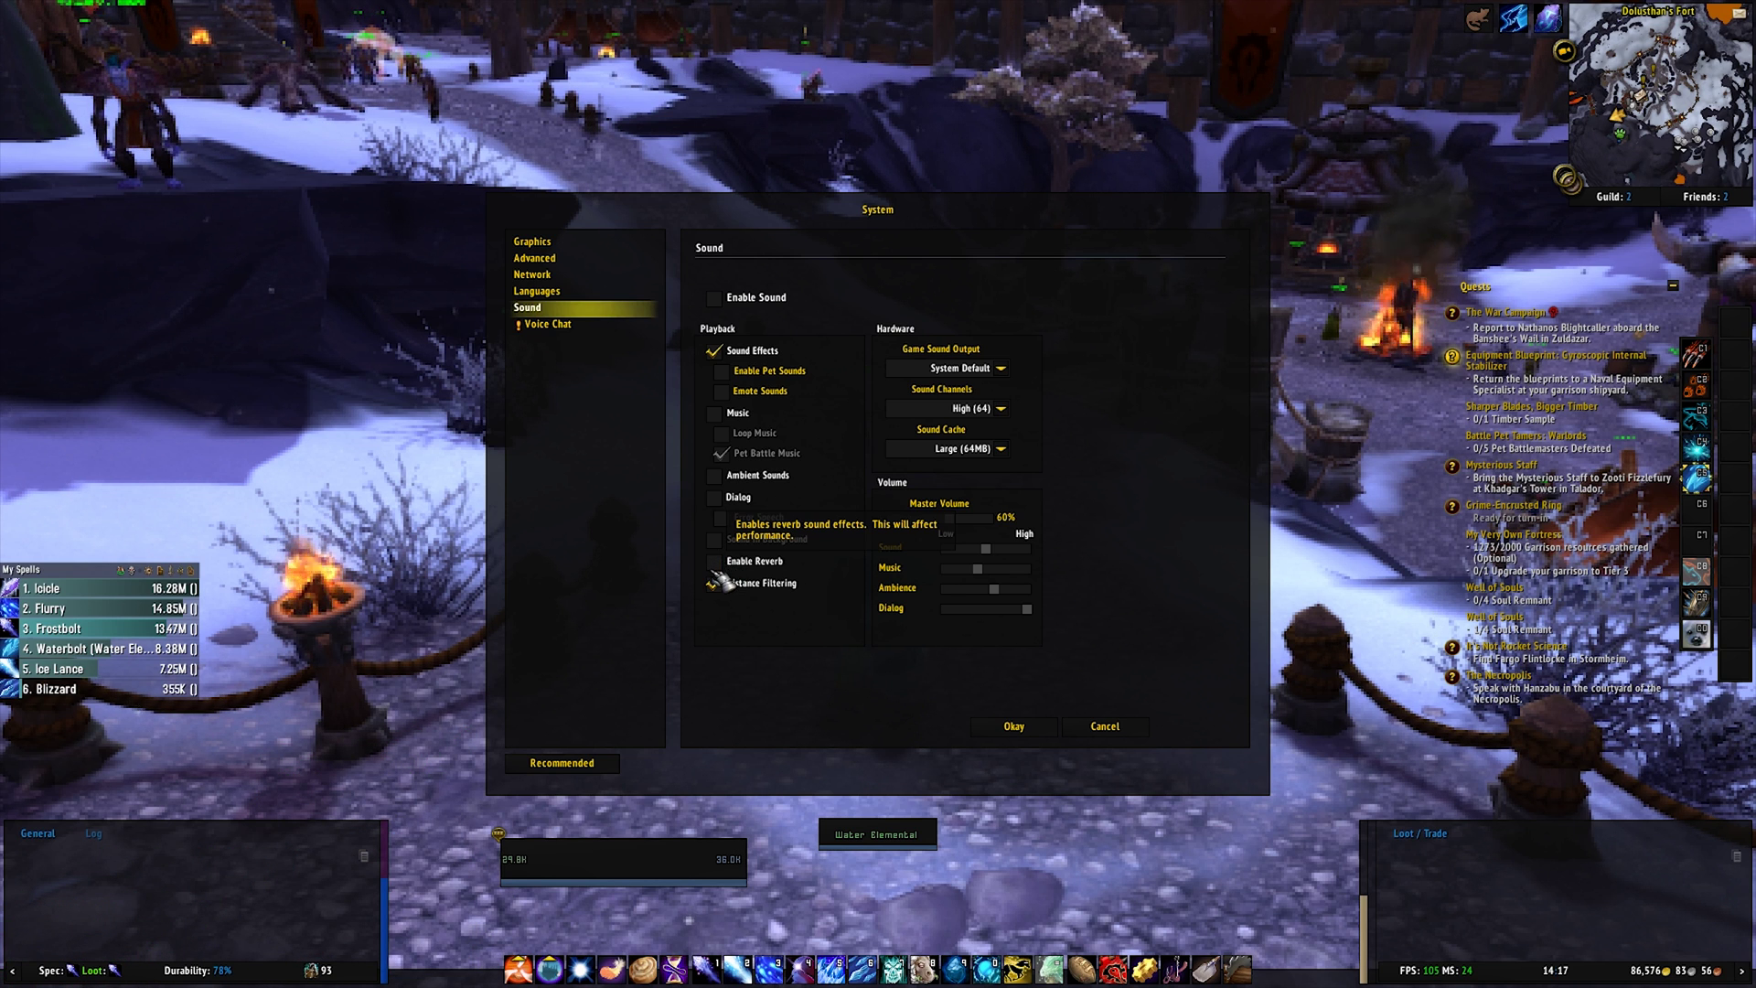
left_click(710, 582)
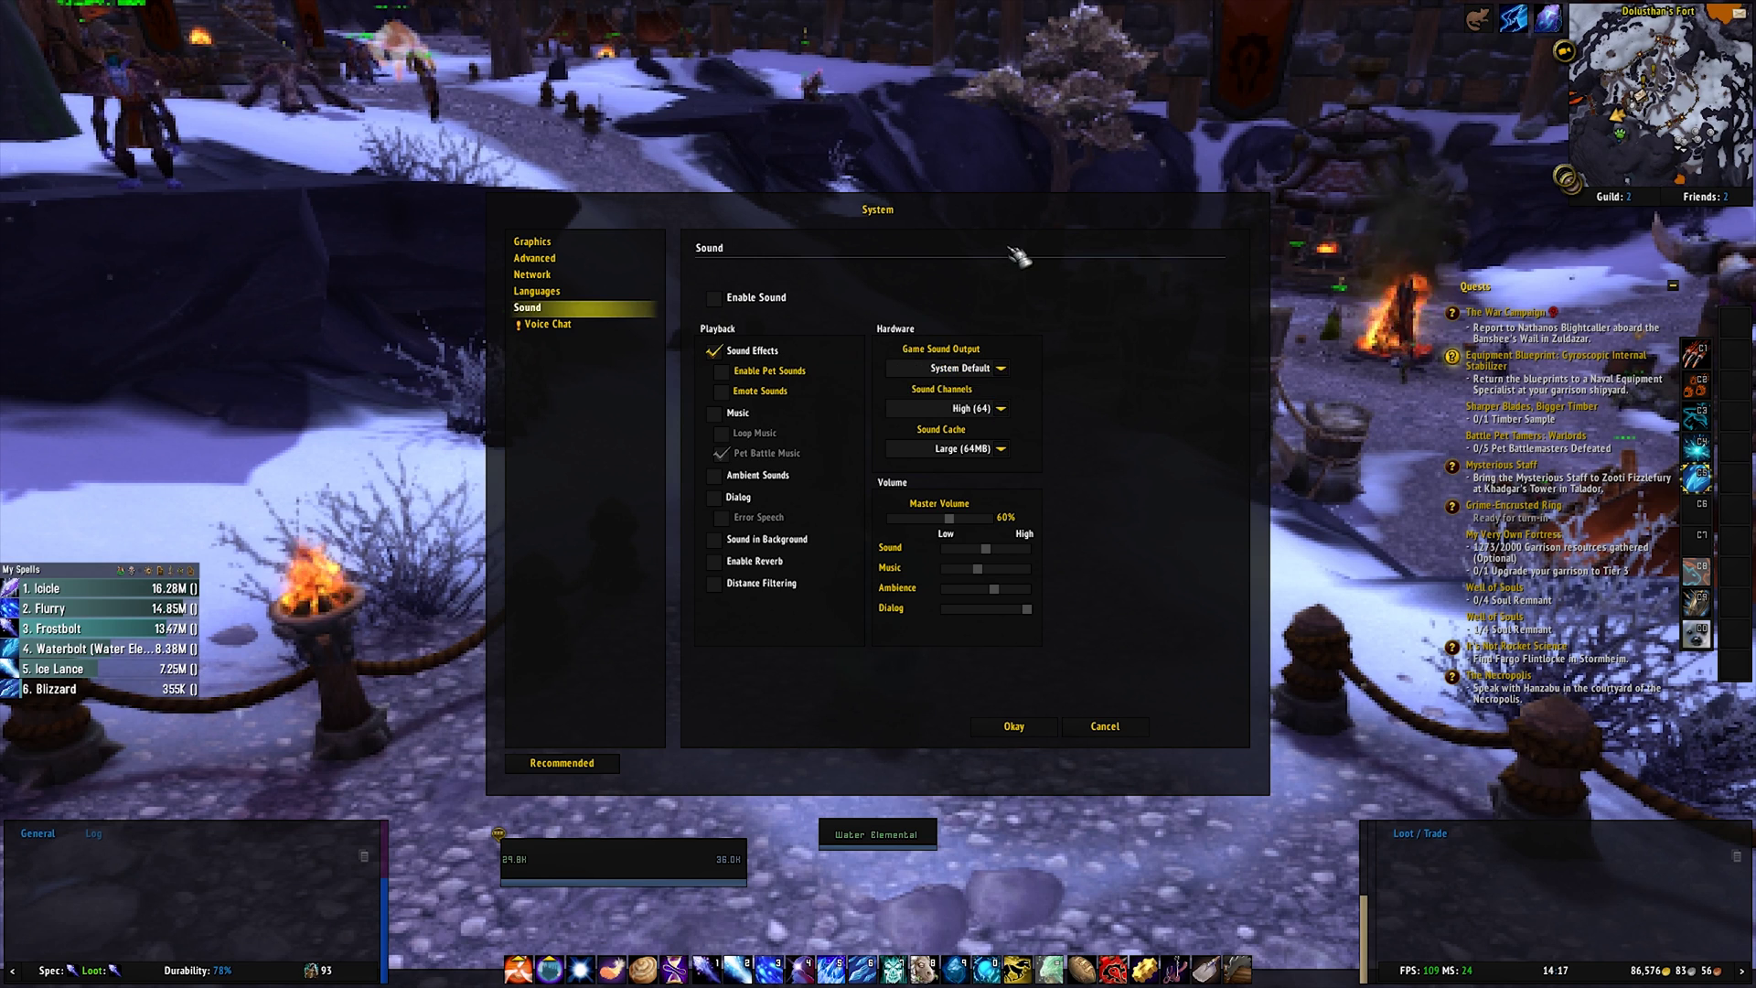
Leave sound channels and cache size unchanged and go to the Voice Chat settings
left_click(1003, 413)
left_click(1002, 413)
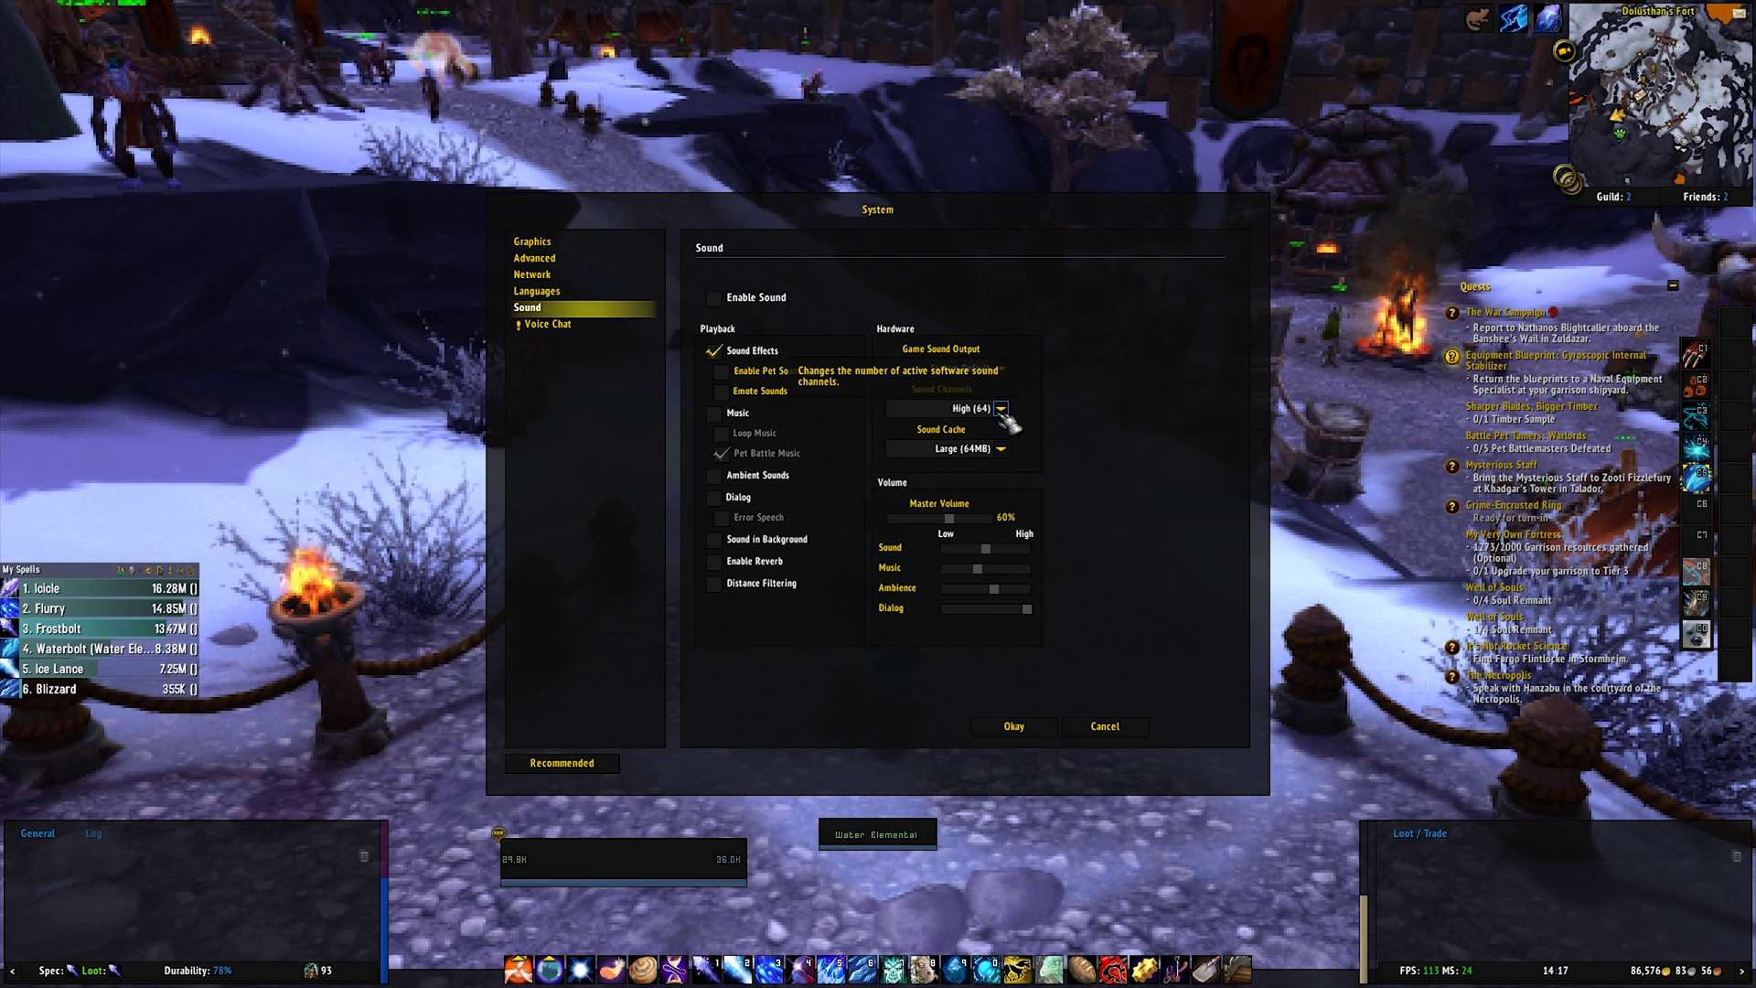
left_click(1003, 449)
left_click(1003, 449)
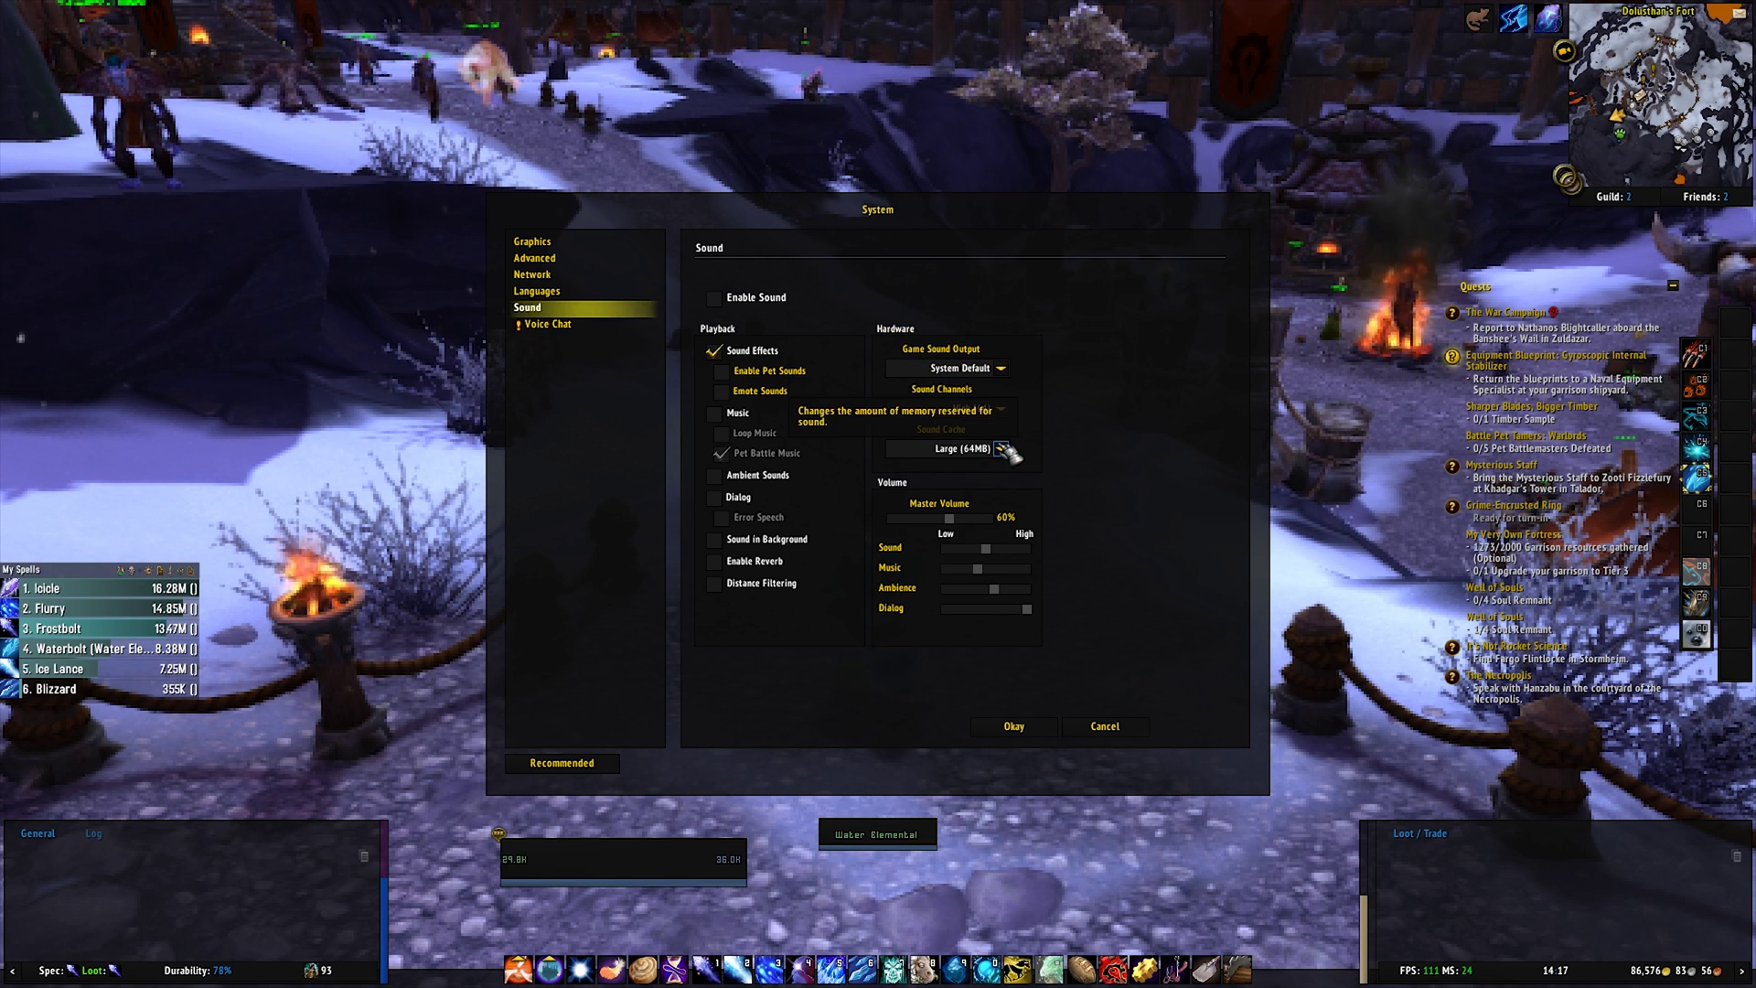
left_click(590, 324)
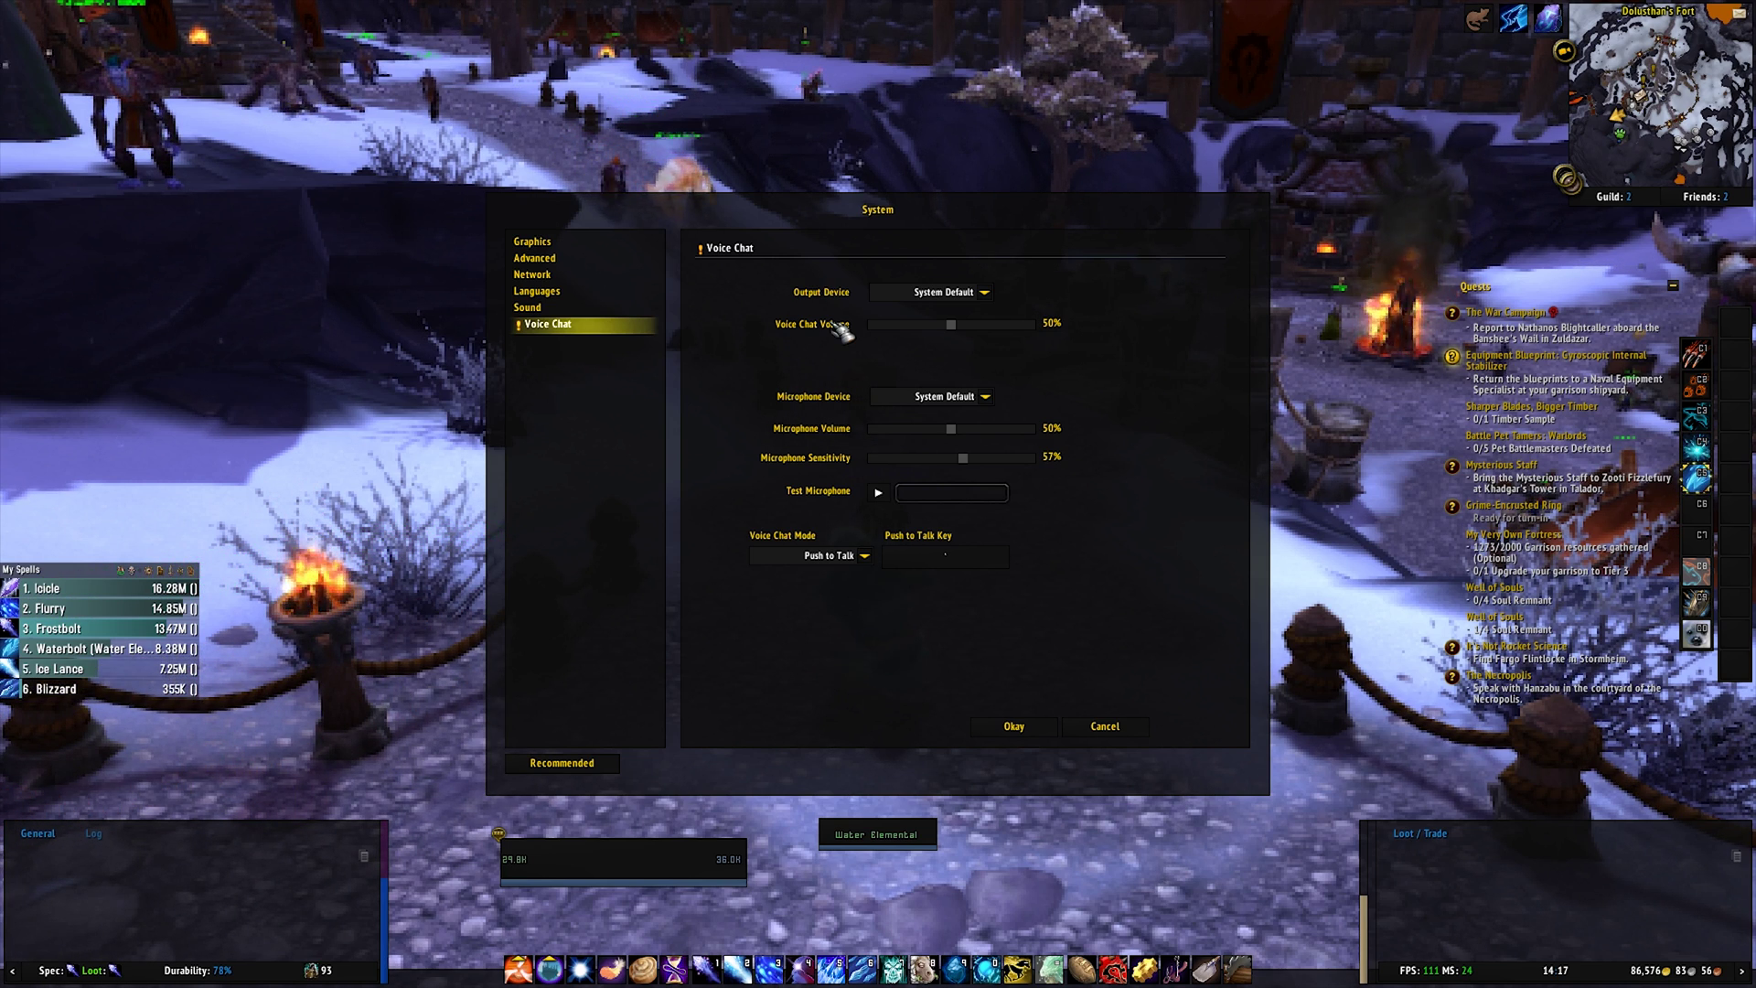
Flip back to Sound and return to Voice Chat, left at Push to Talk and 57% sensitivity
left_click(618, 311)
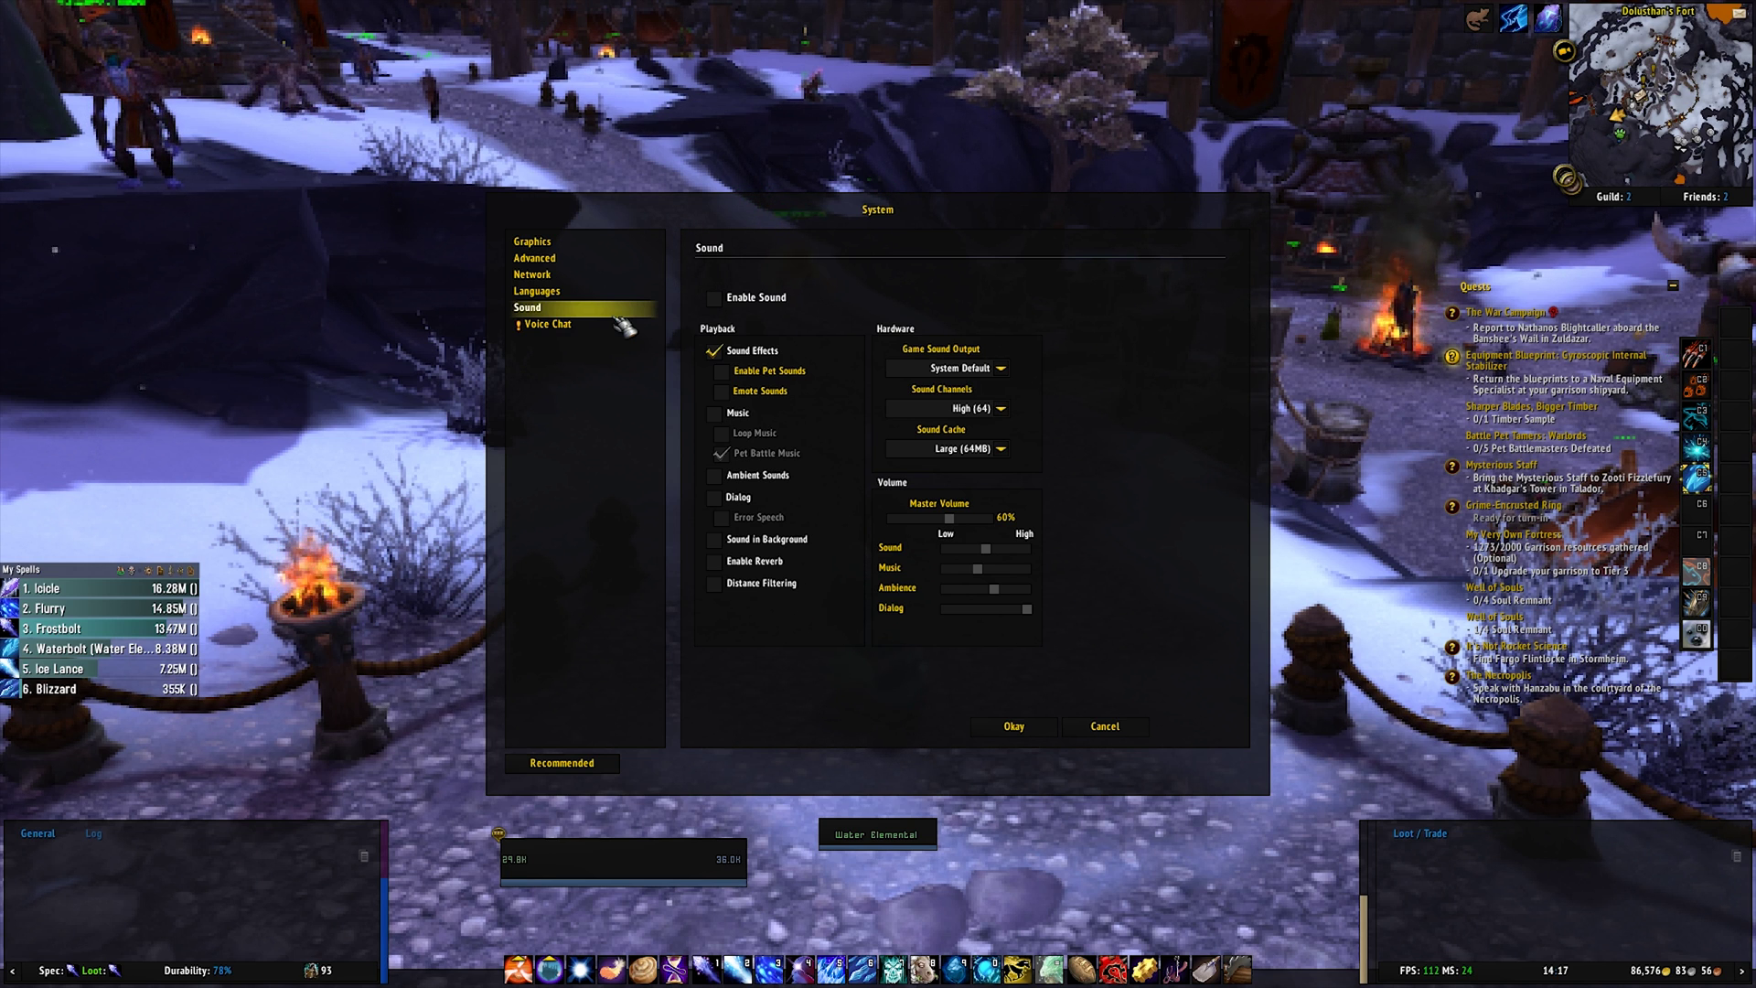
left_click(586, 325)
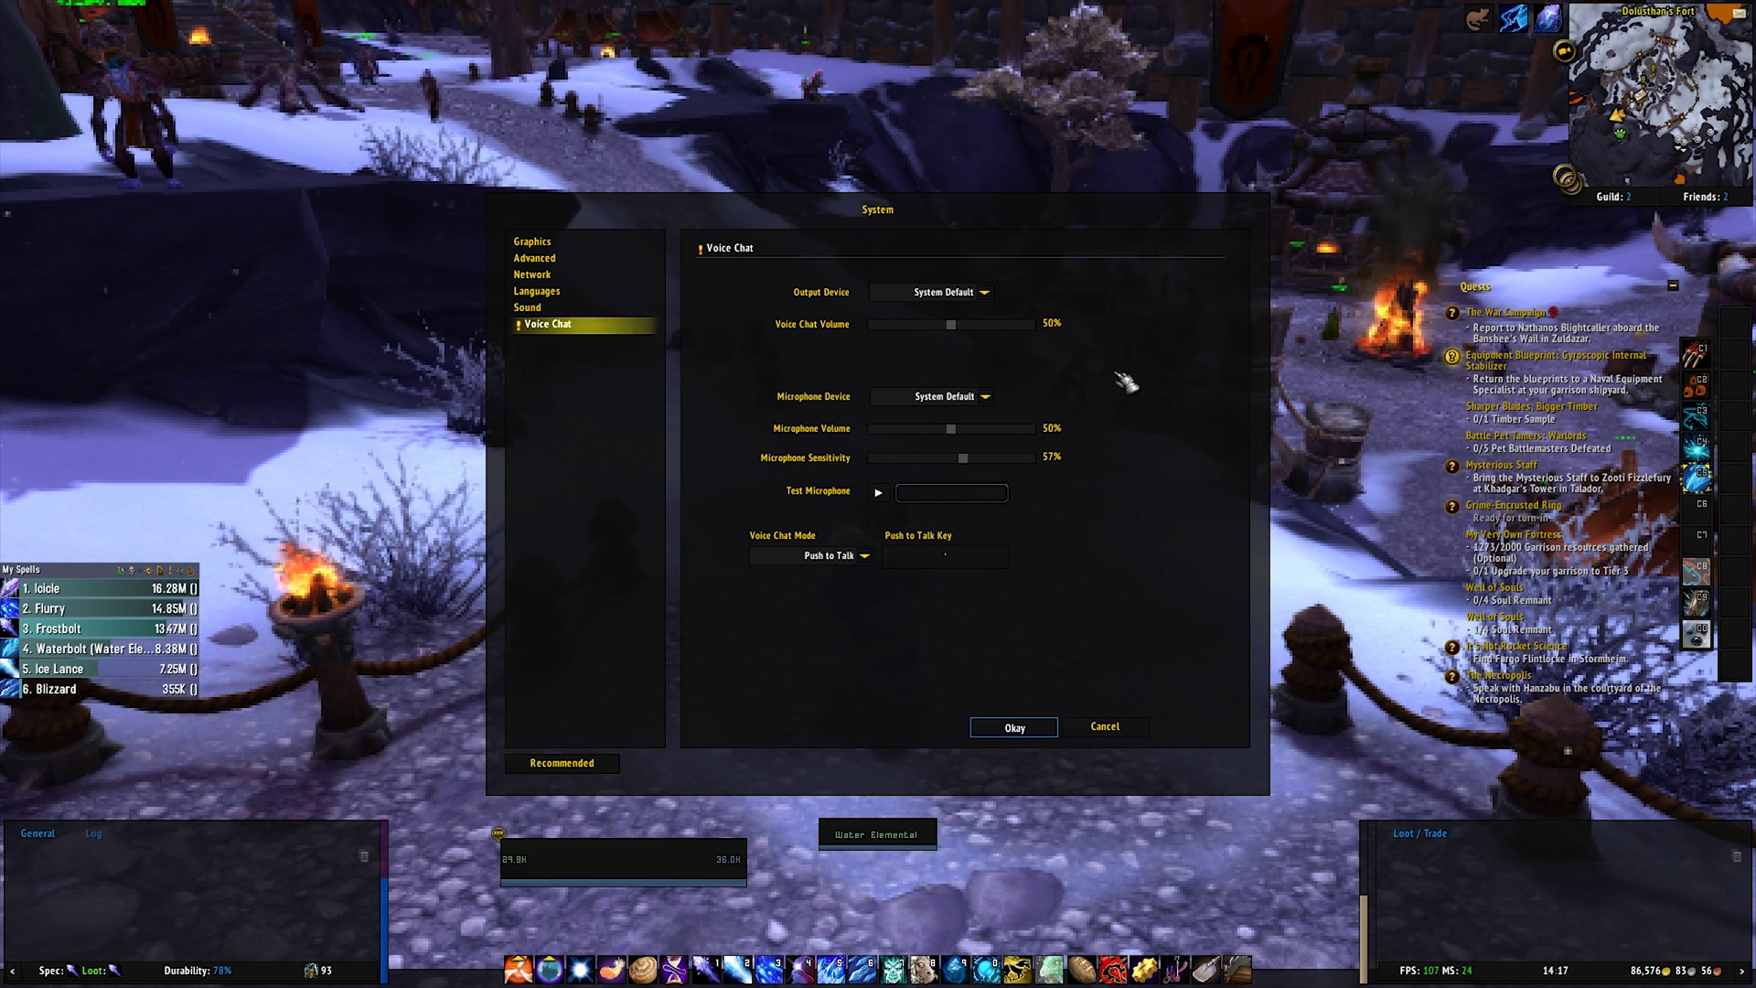
Close the settings, run the character into the garrison camp, and reopen the Game Menu
key("Escape")
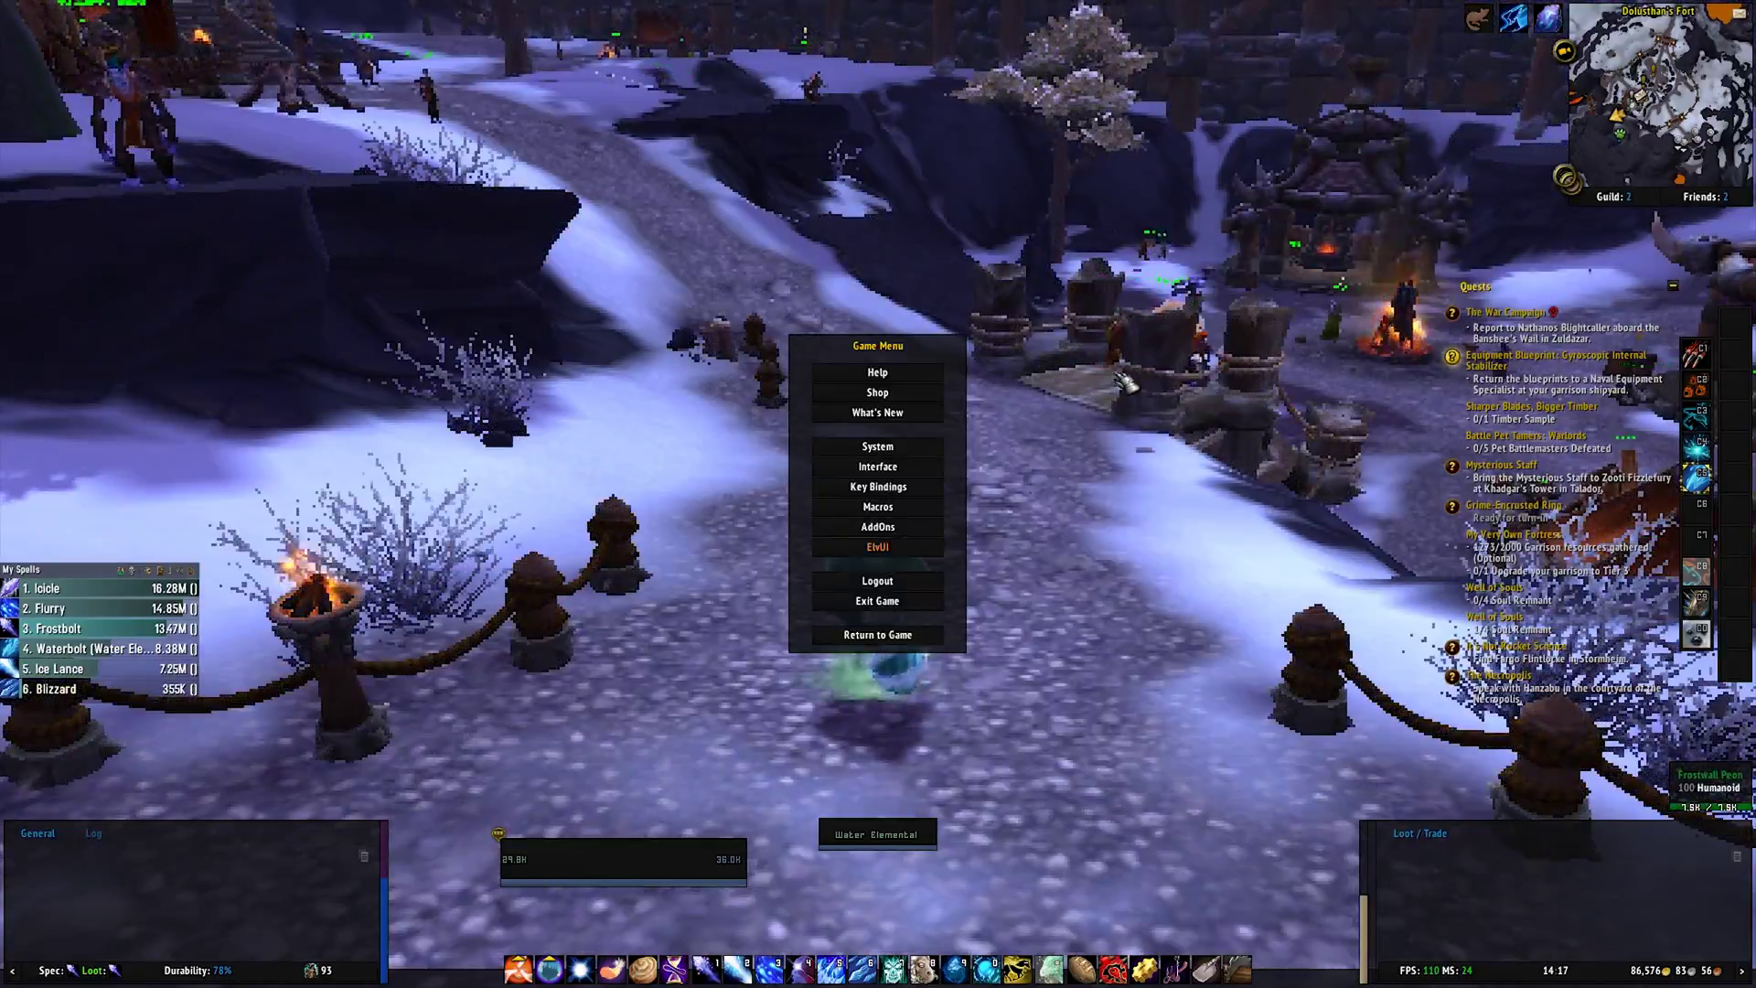
left_click_drag(1052, 445, 969, 380)
key("w")
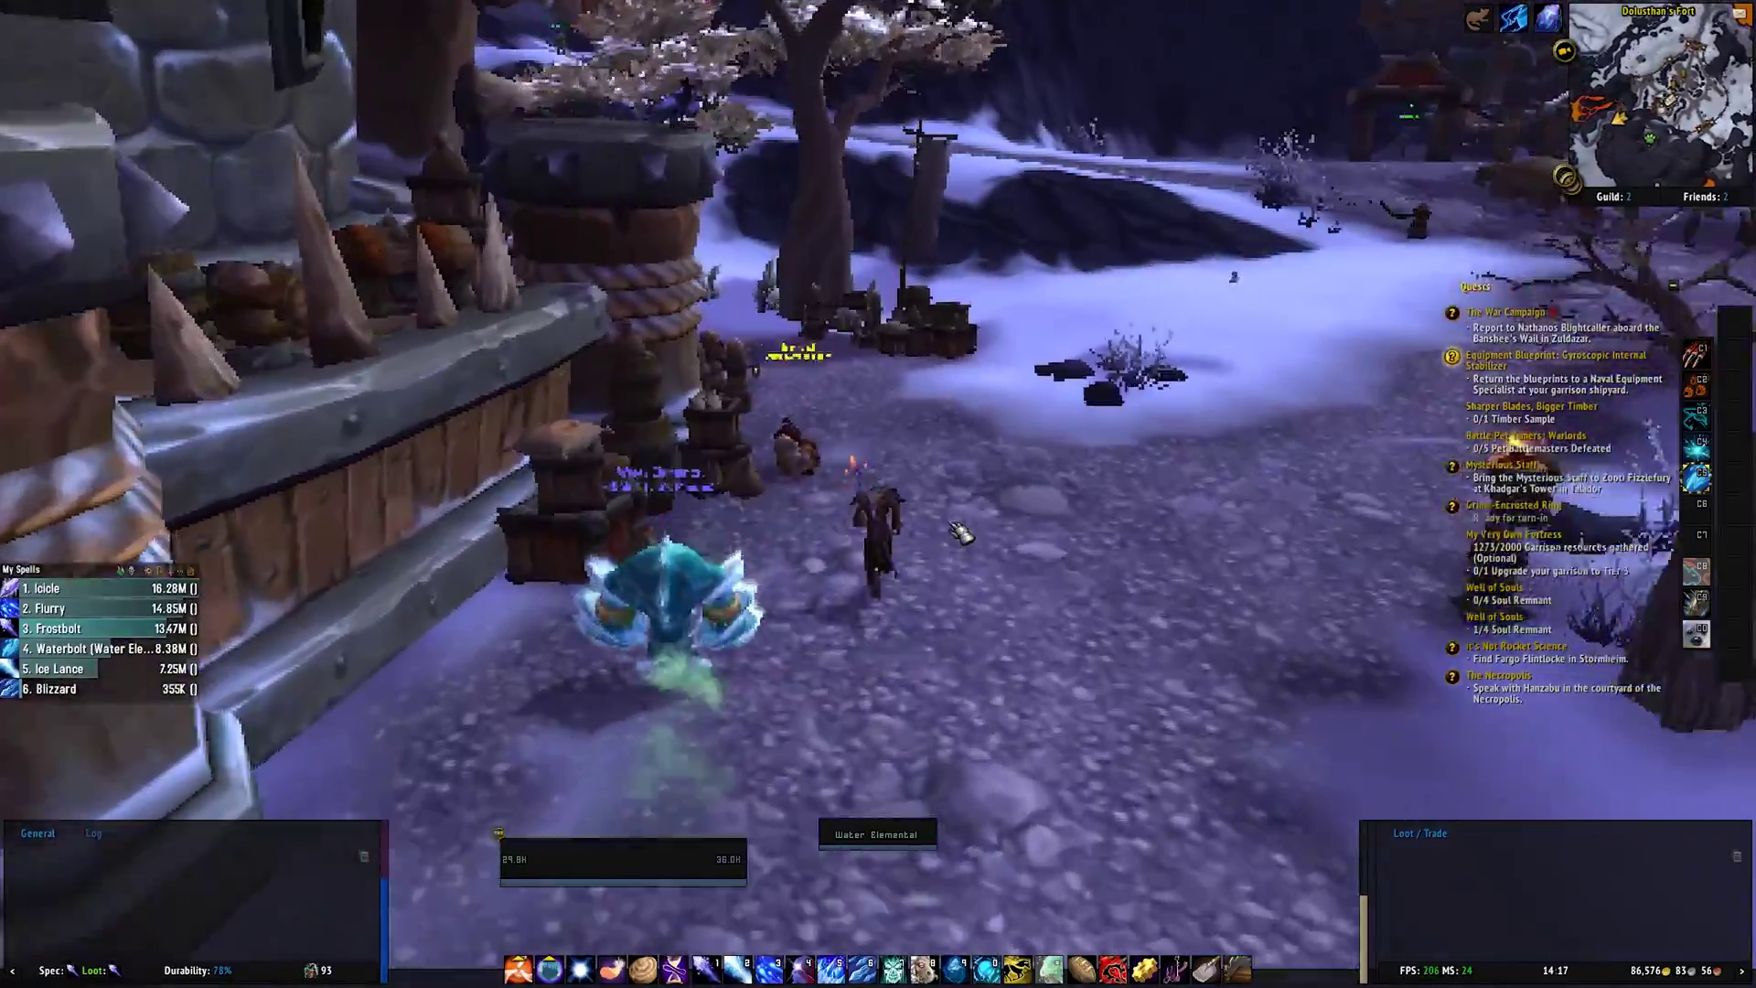
key("d")
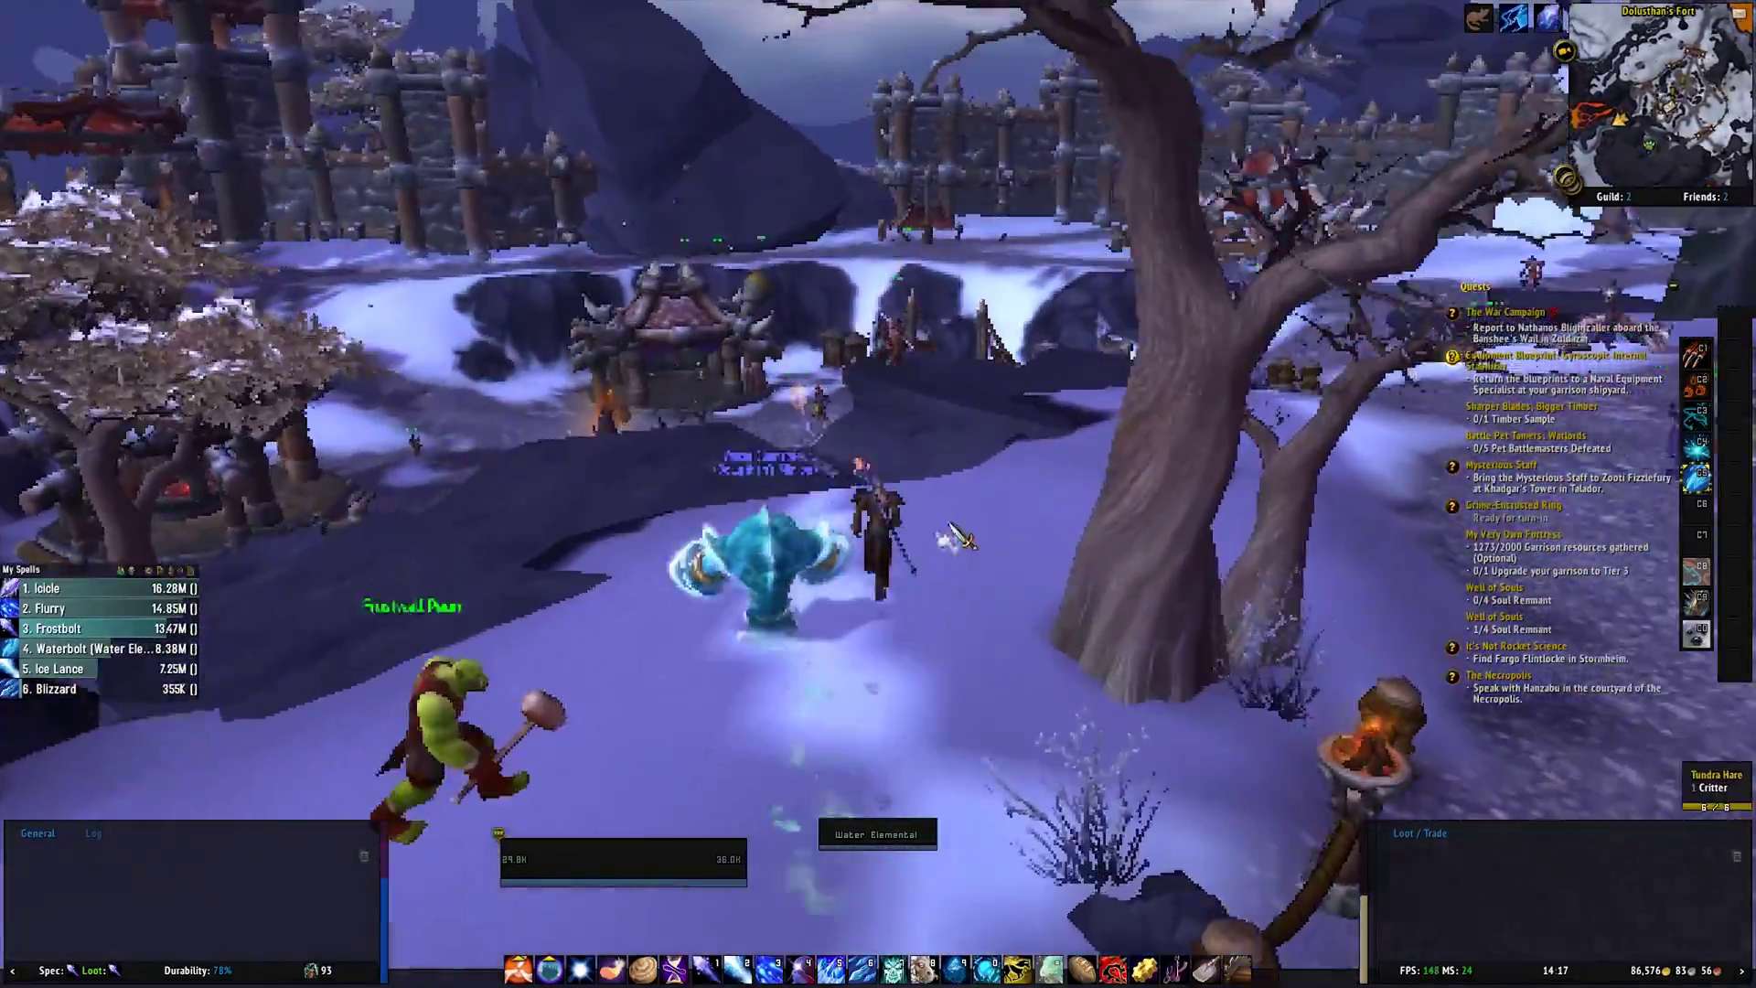
key("w")
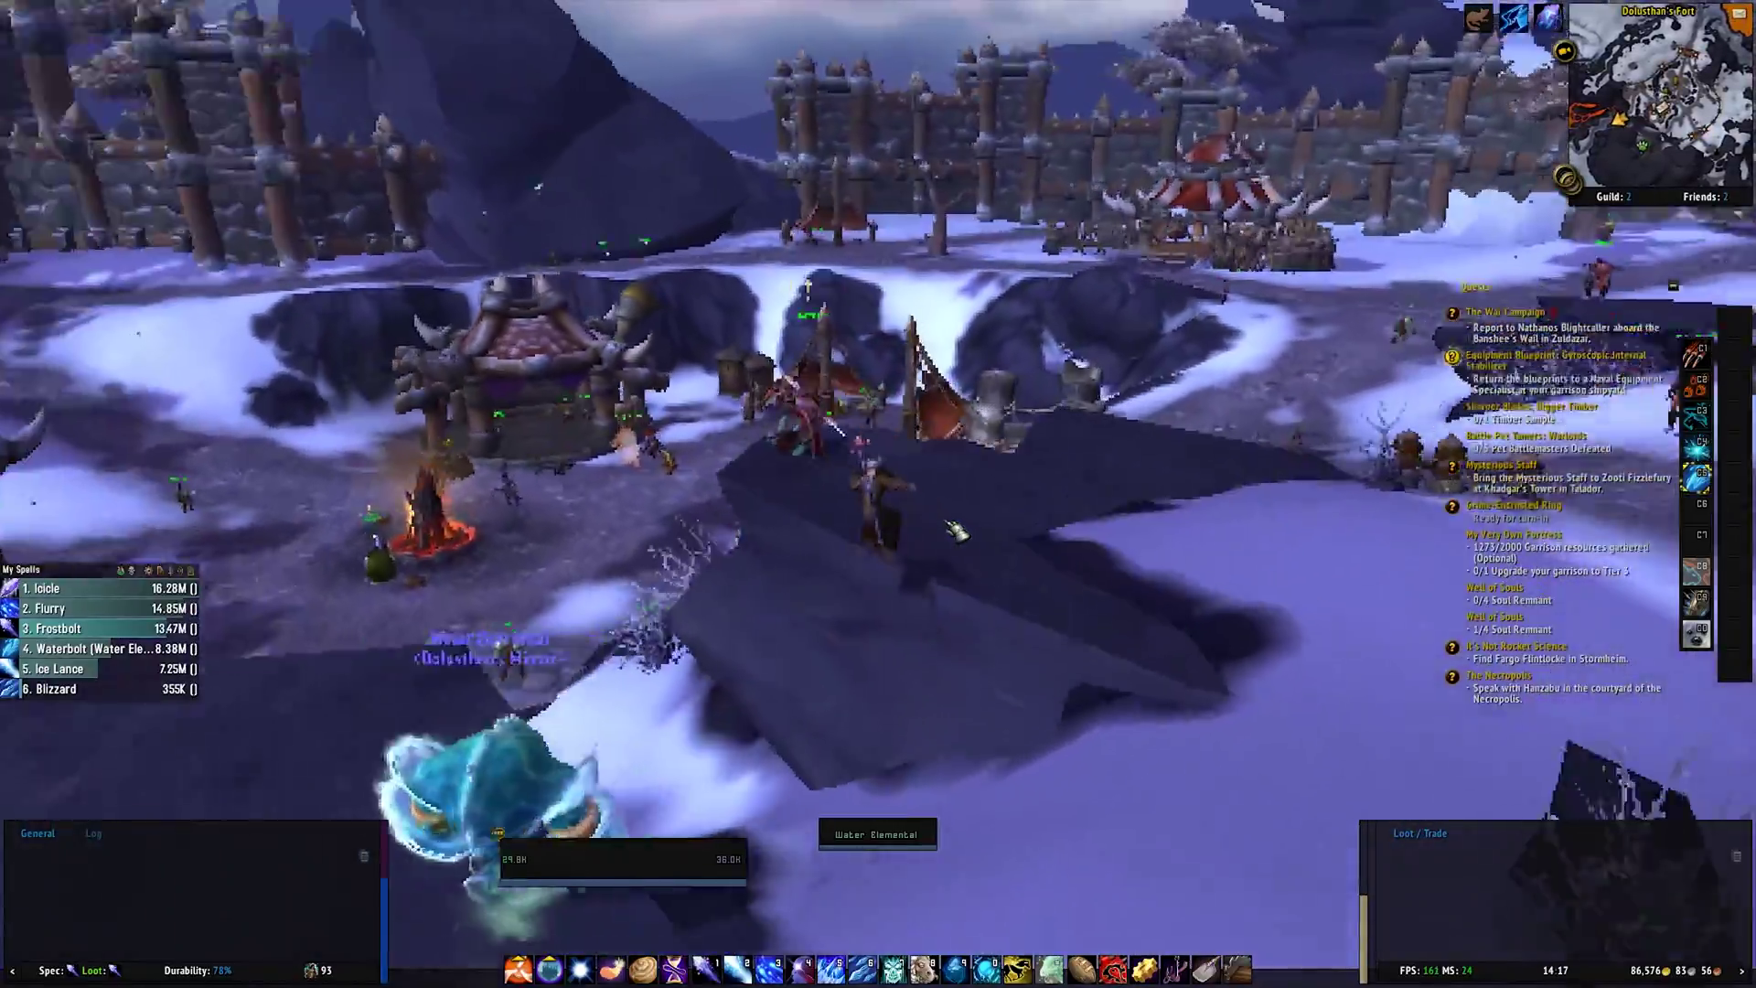
key("w")
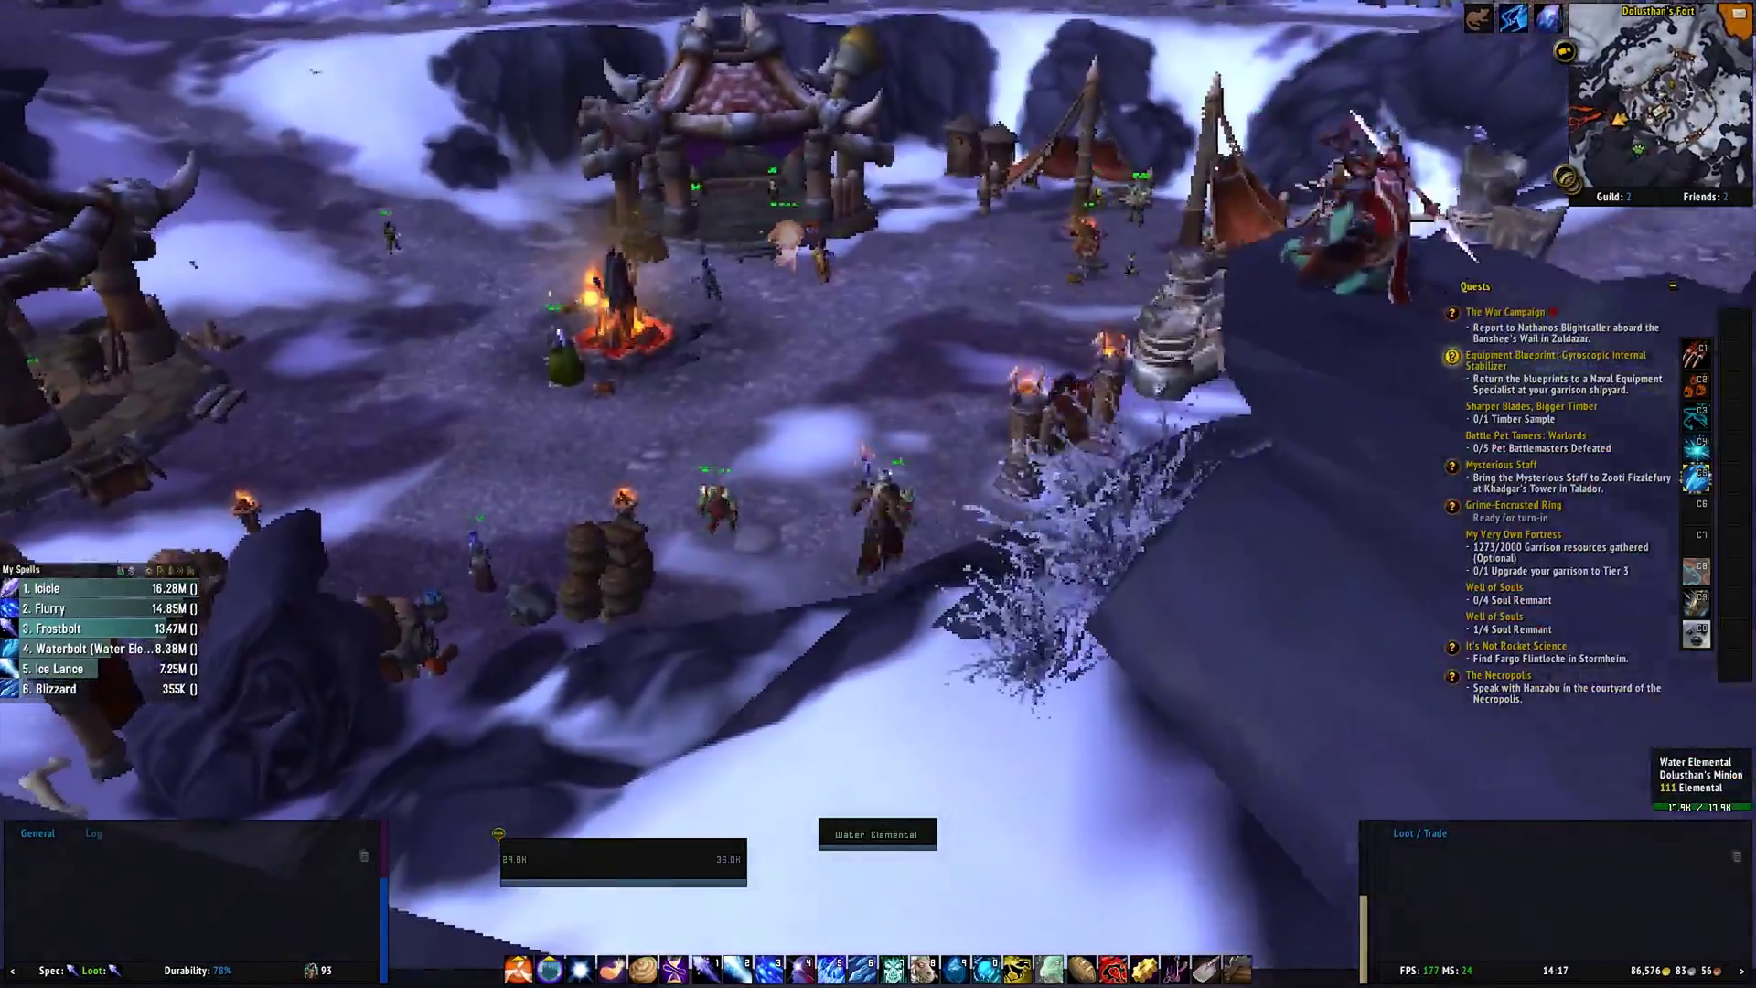
key("w")
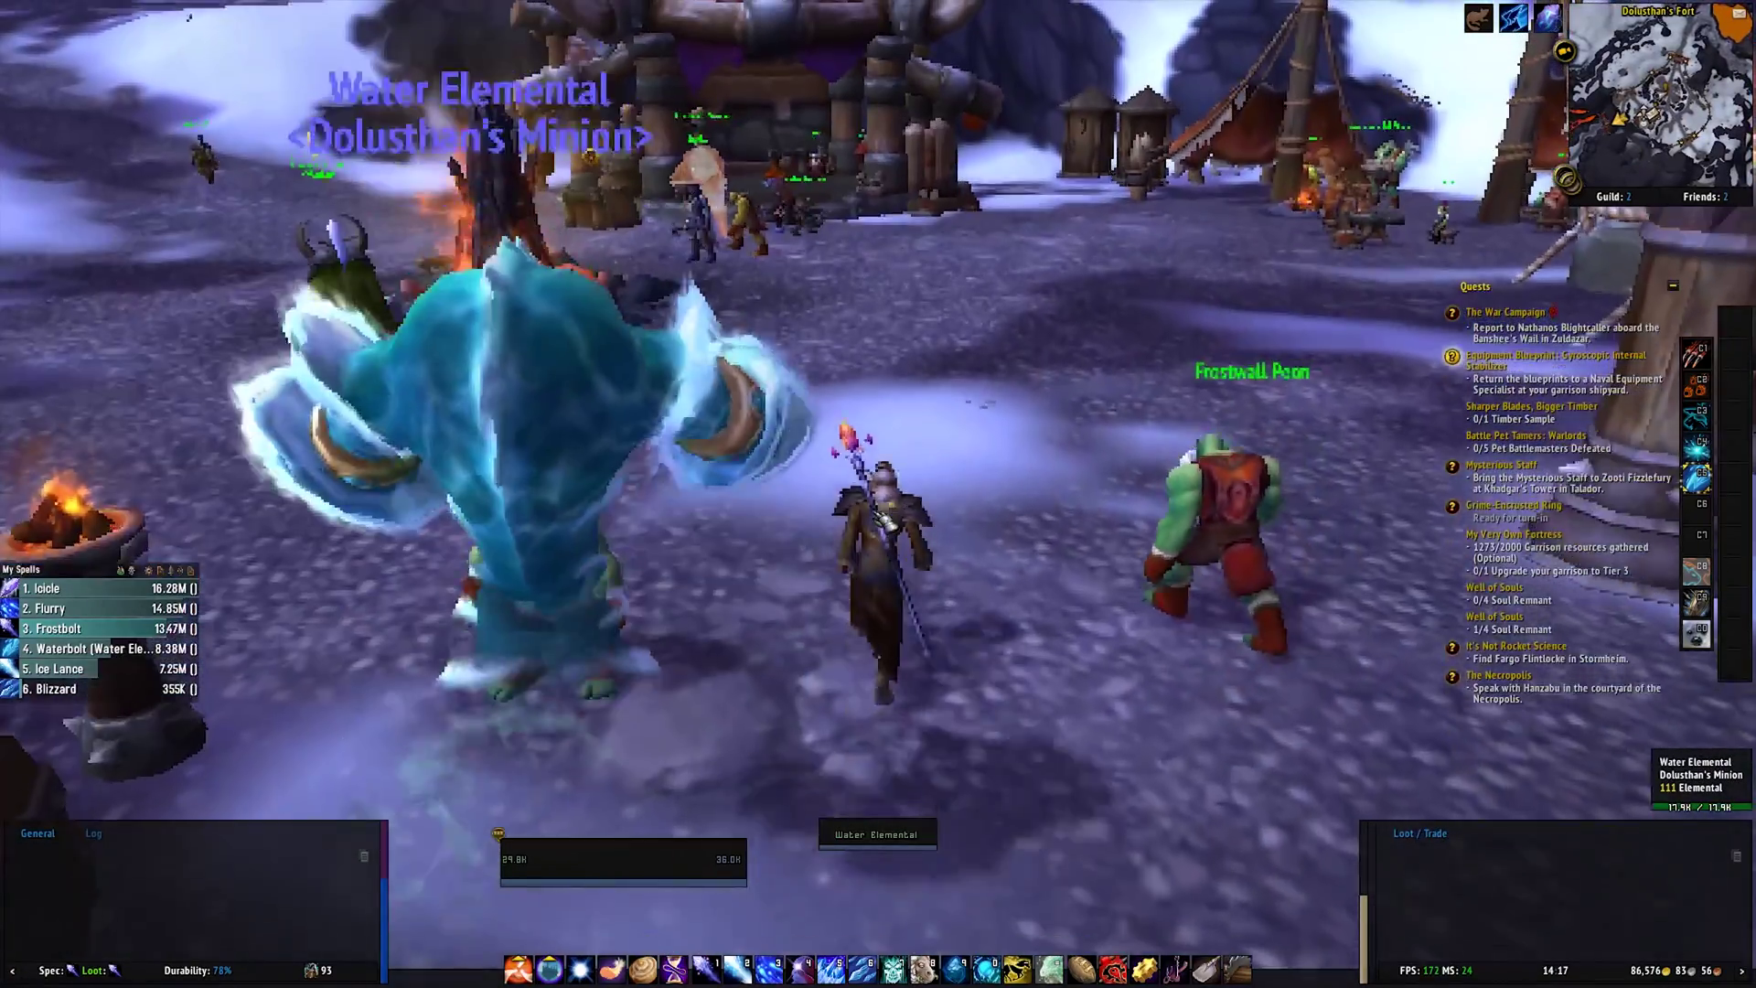
key("Escape")
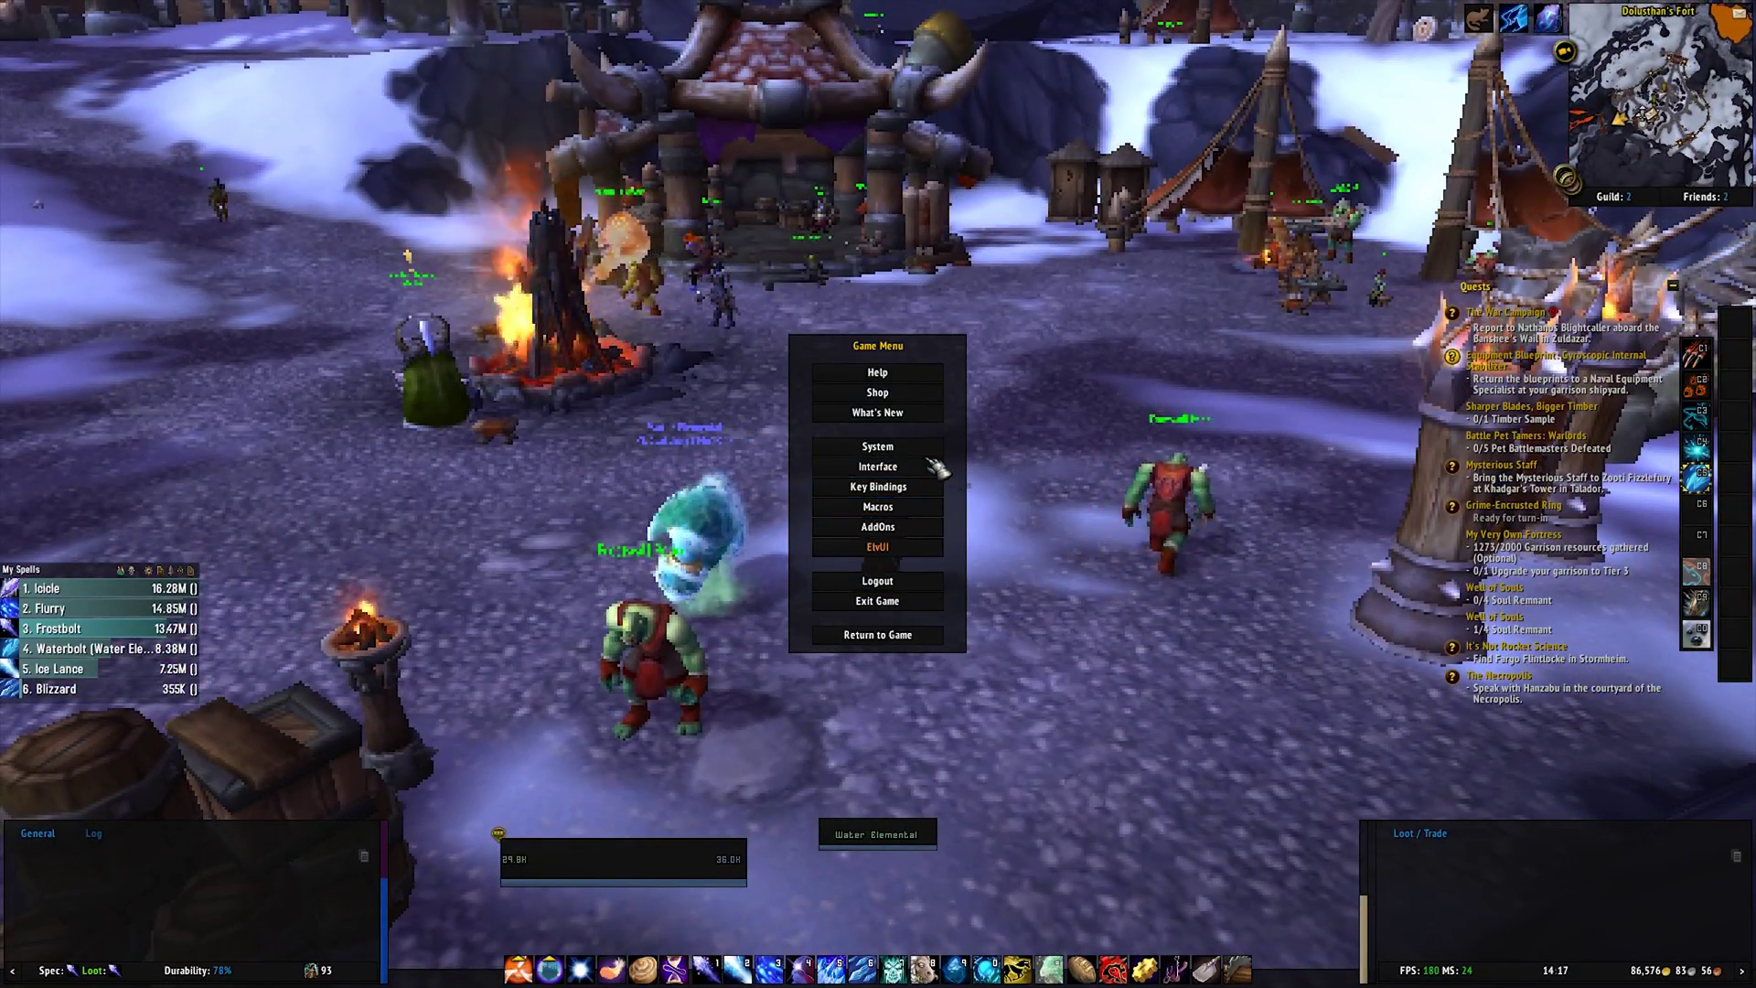
Reopen Graphics settings and raise Resolution Scale from 33% to 100% (1920x1080)
left_click(878, 446)
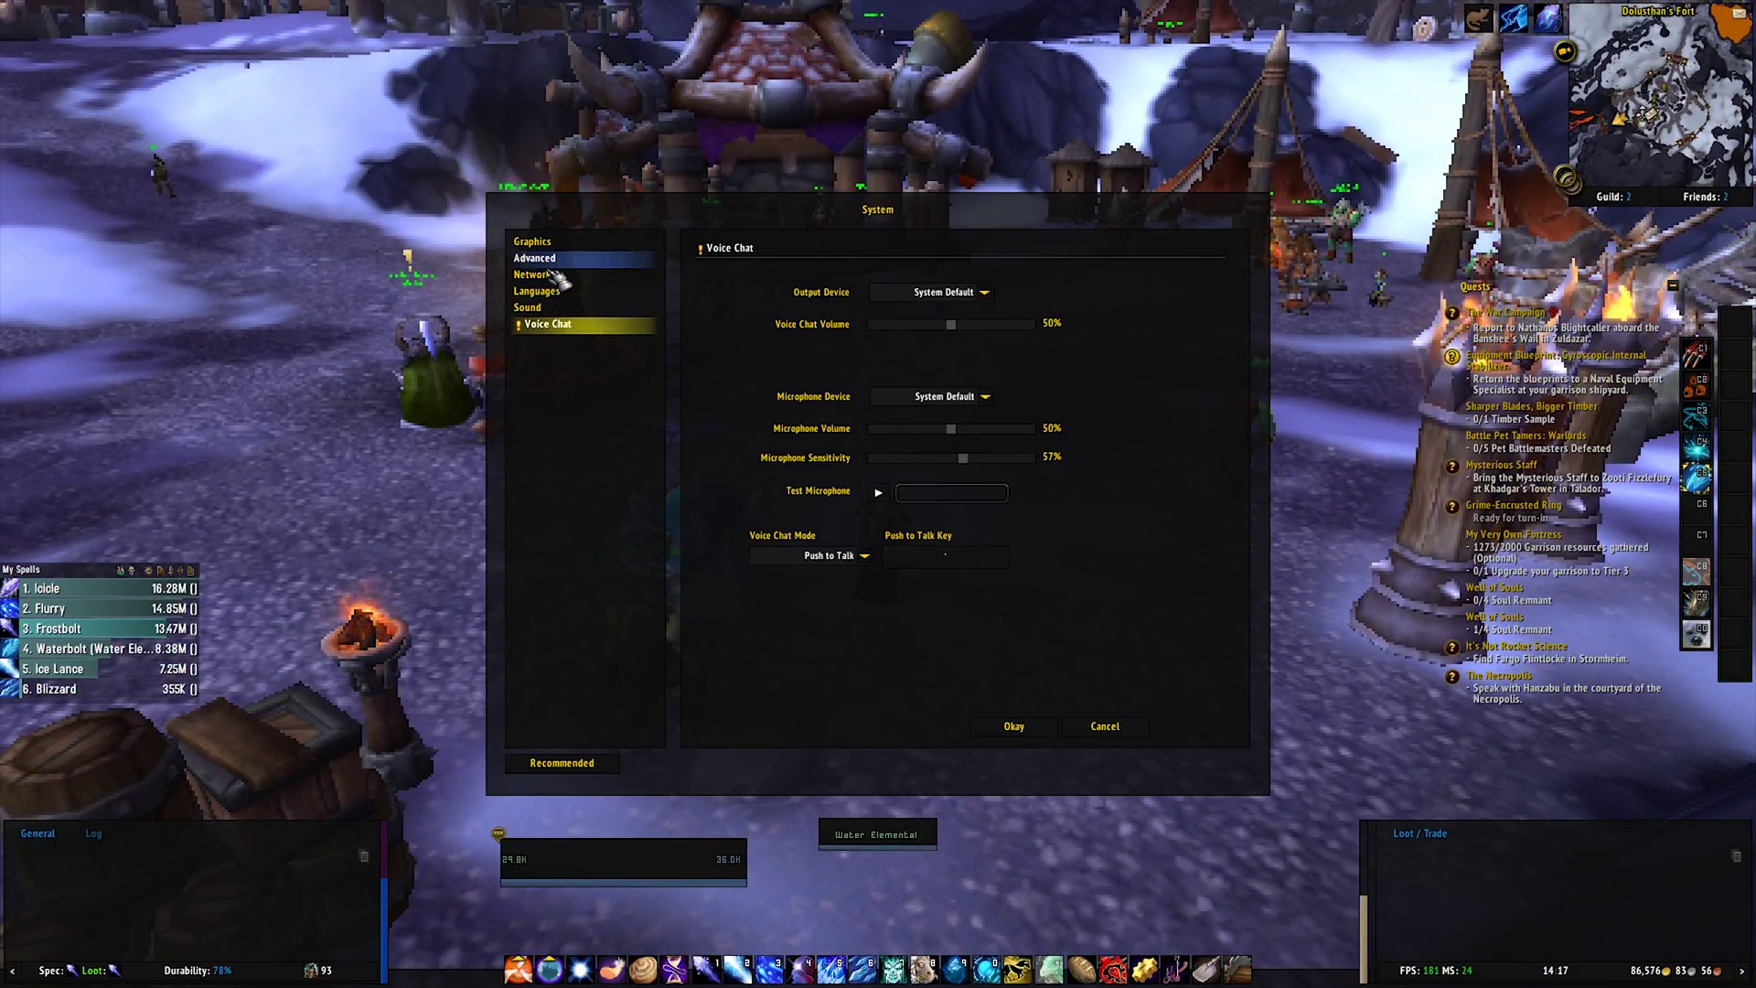
left_click(573, 246)
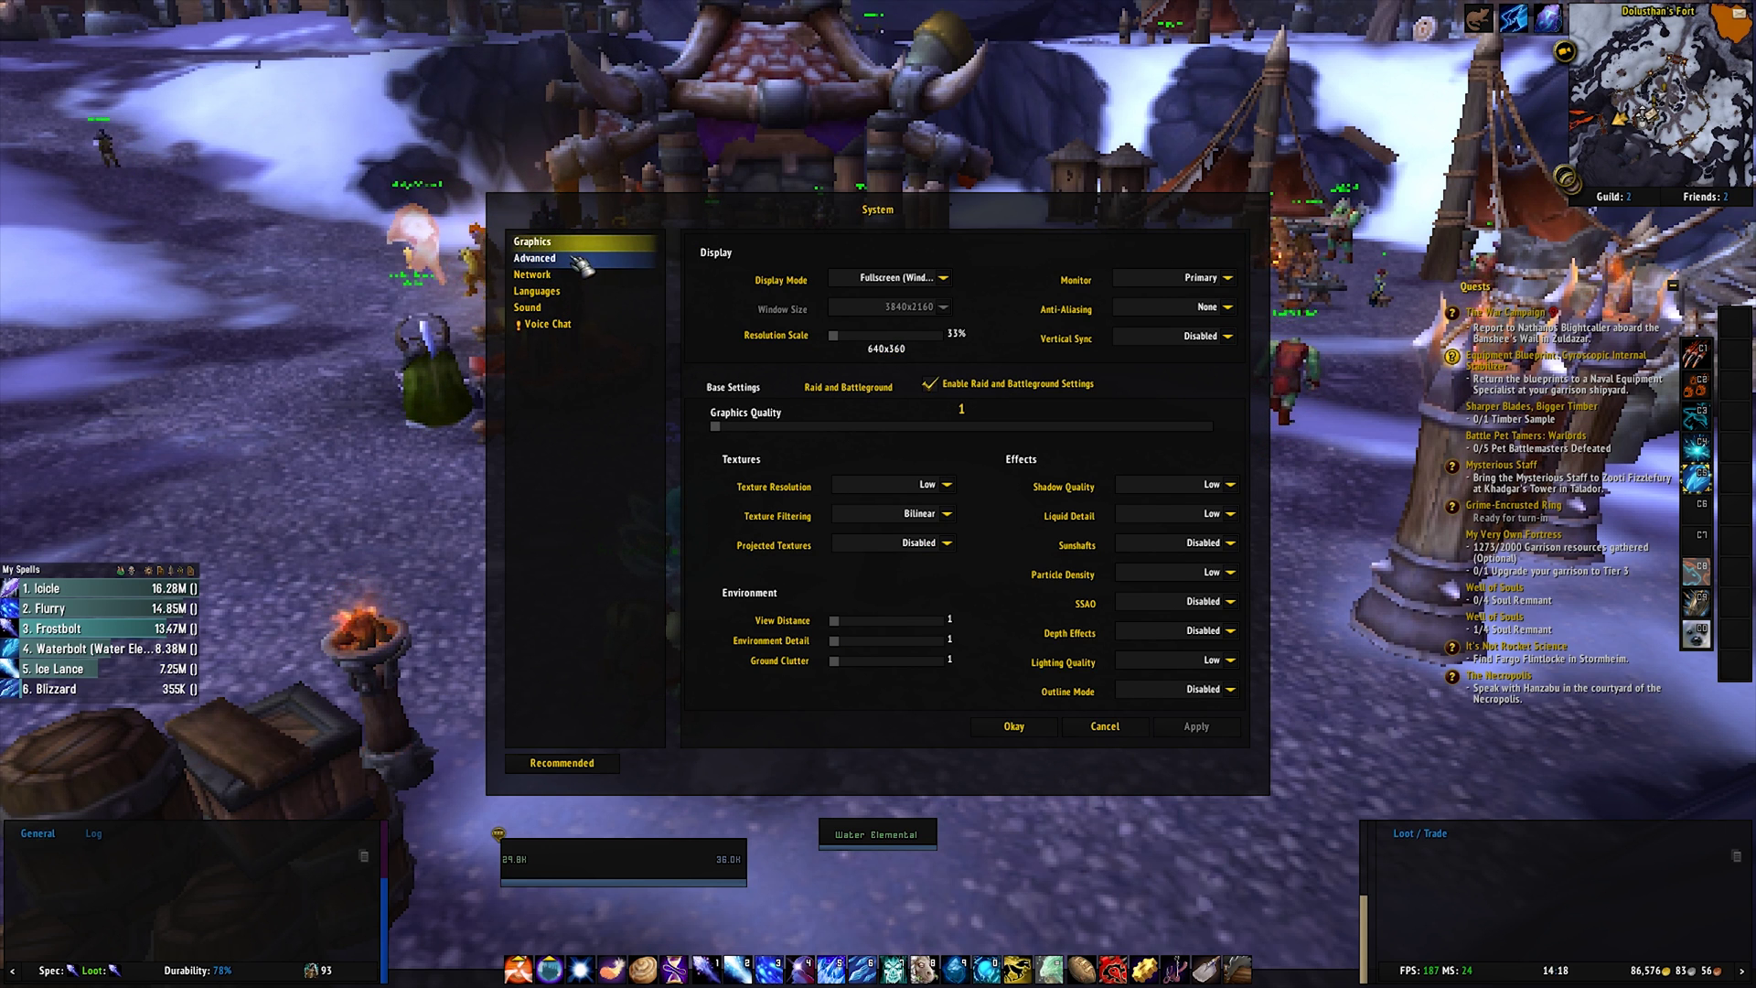
left_click(583, 265)
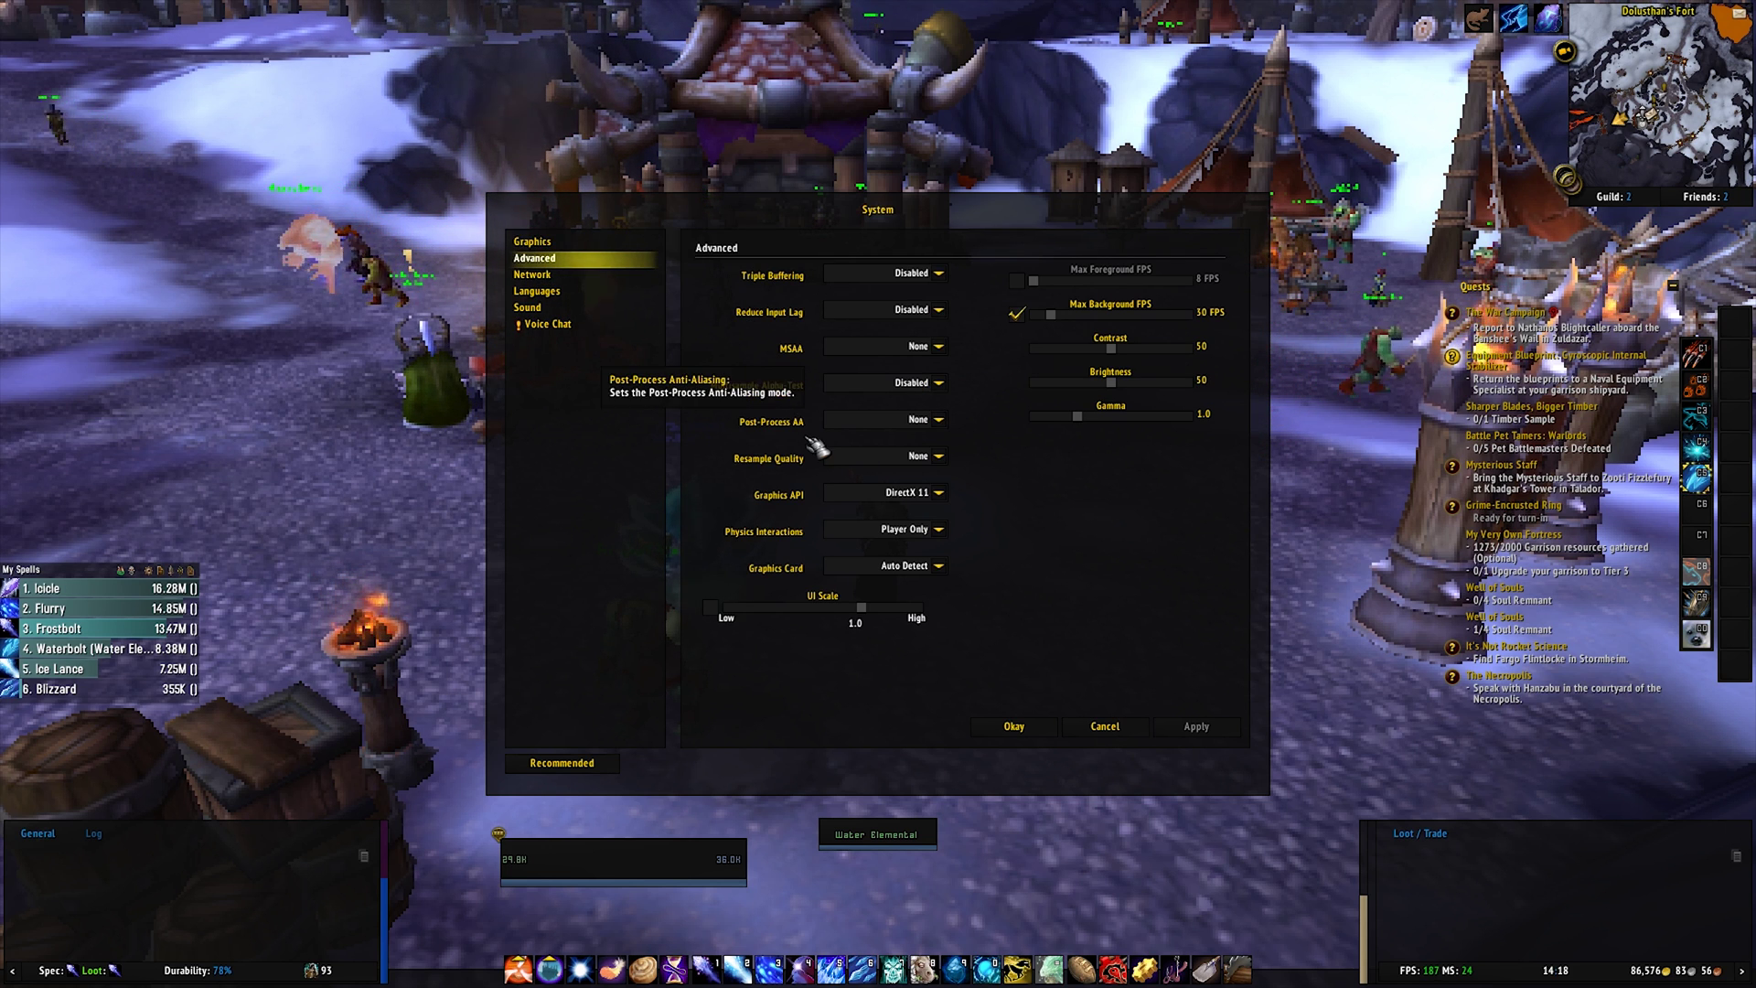
left_click(587, 244)
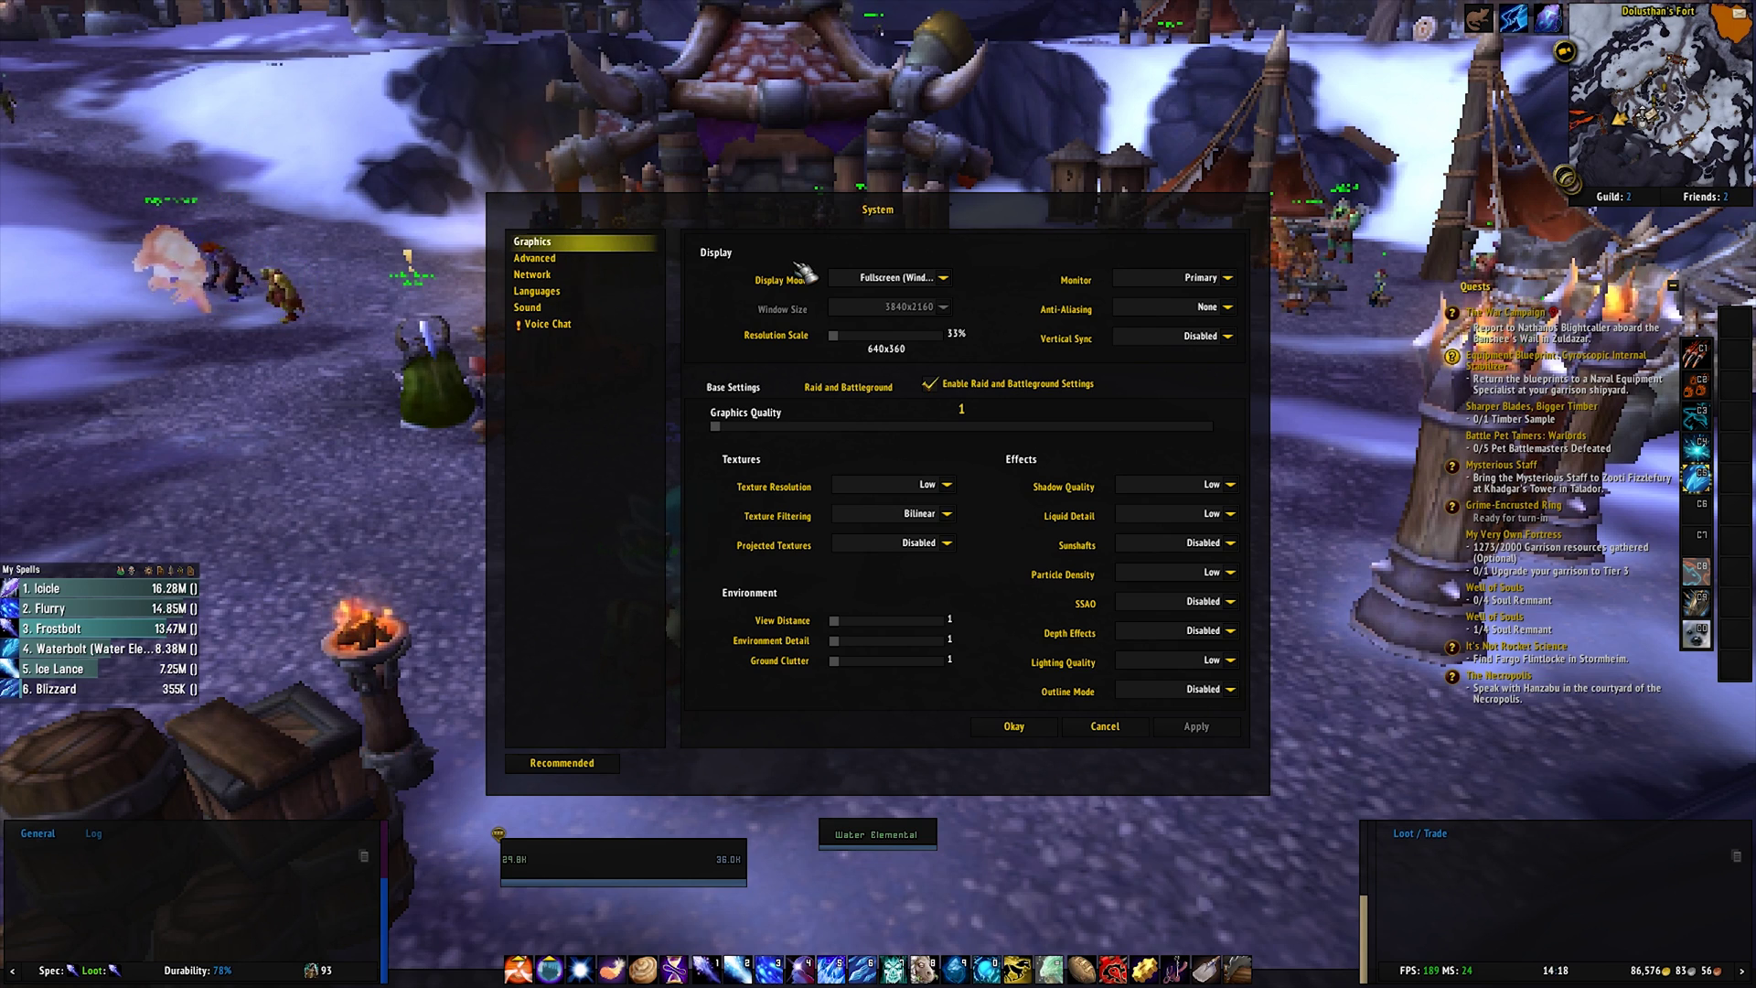
mouse_move(884, 336)
left_mouse_down()
mouse_move(954, 352)
mouse_move(880, 341)
left_mouse_up()
Set Resolution Scale to 100% (1920x1080), save the settings and return to the game
left_click(1197, 726)
left_click(1006, 726)
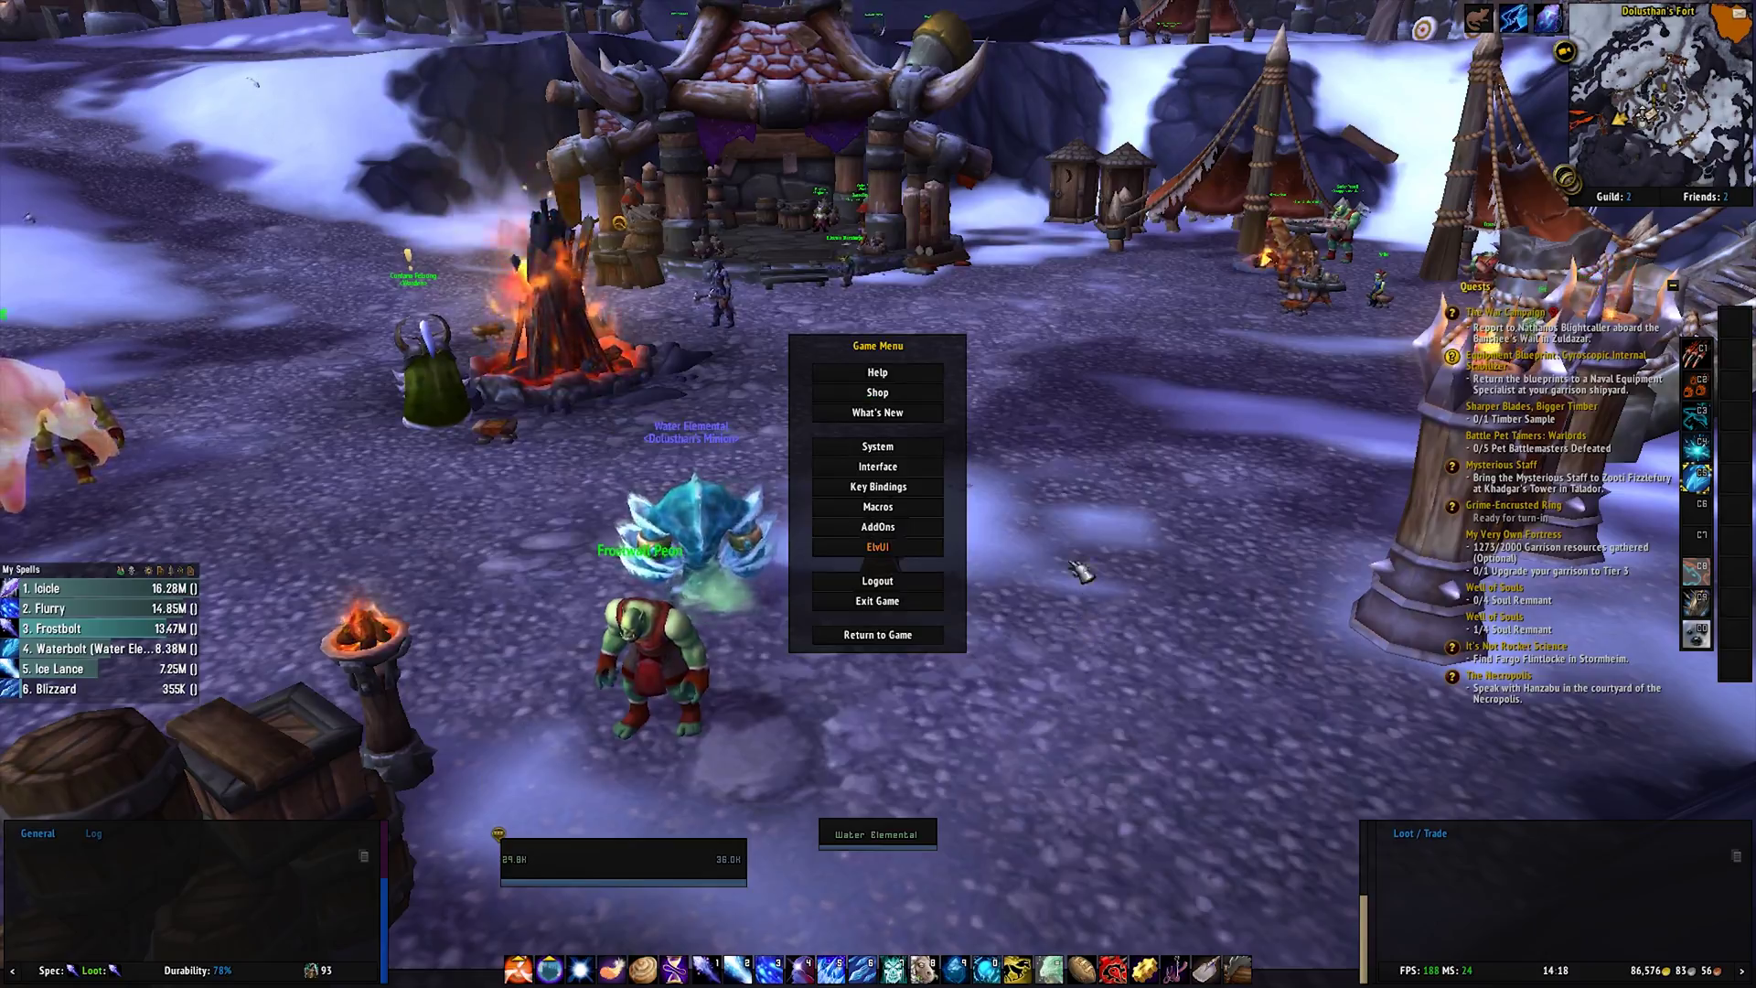
key("Escape")
Run the mage past the campfire toward the fort gate to test performance
key("w")
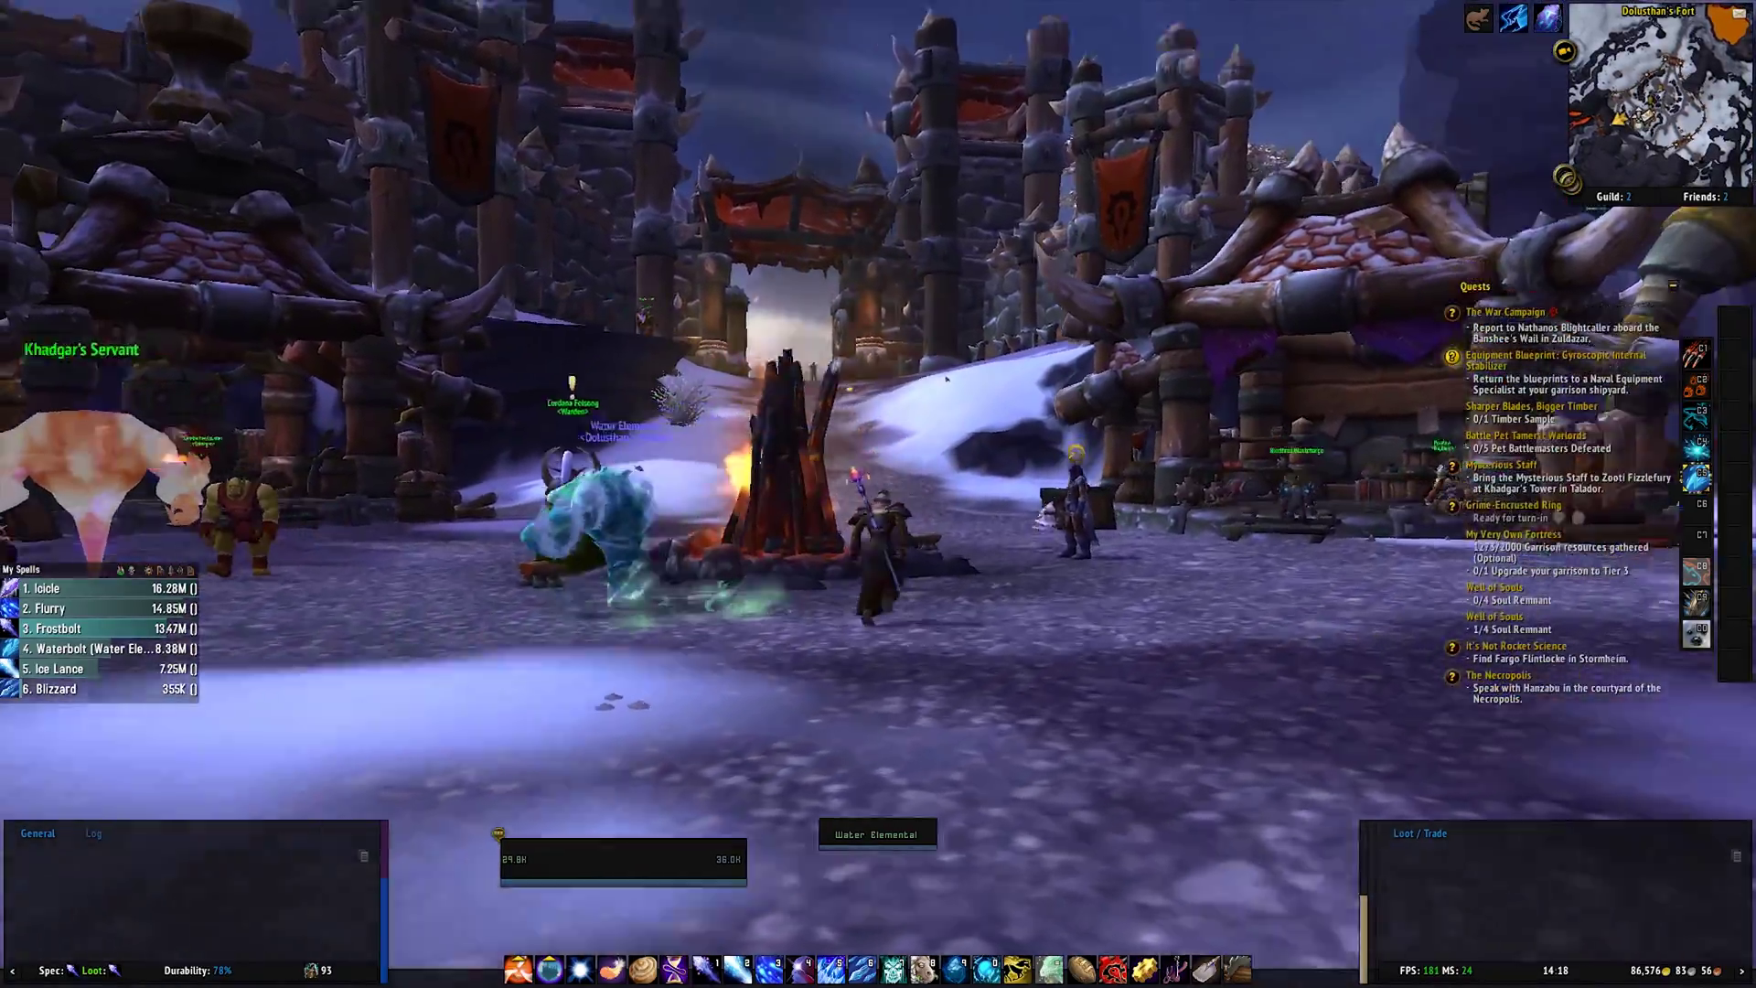
key("w")
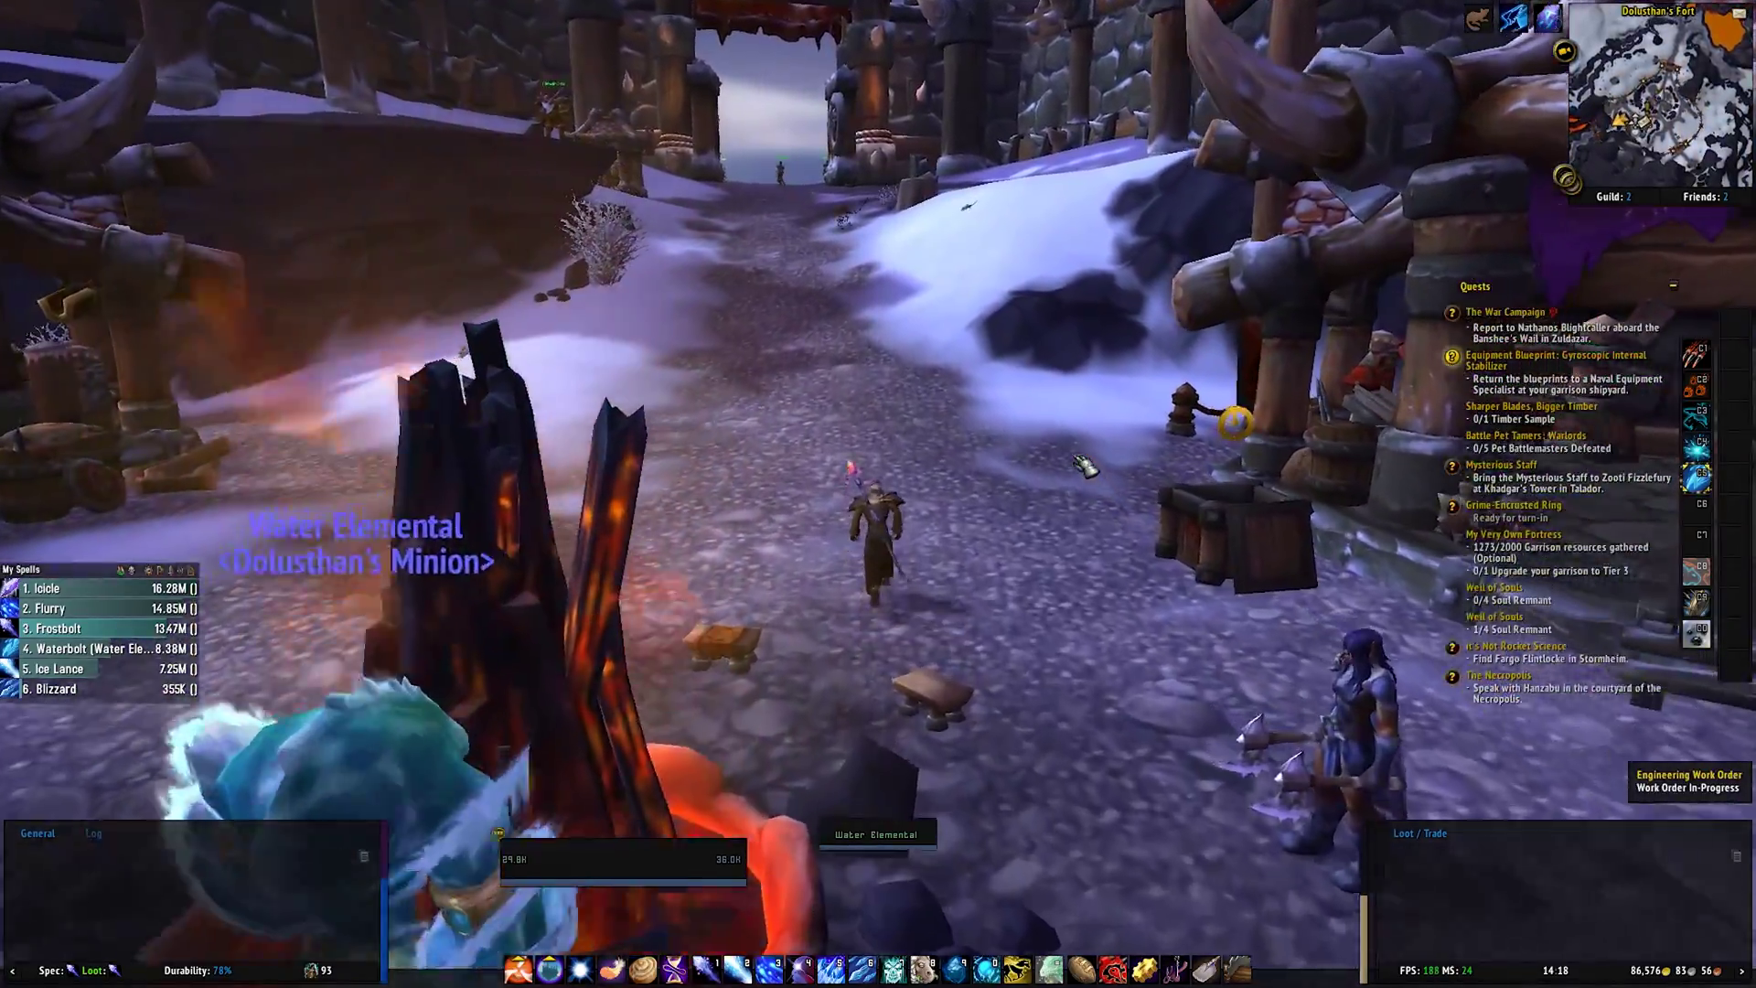
key("w")
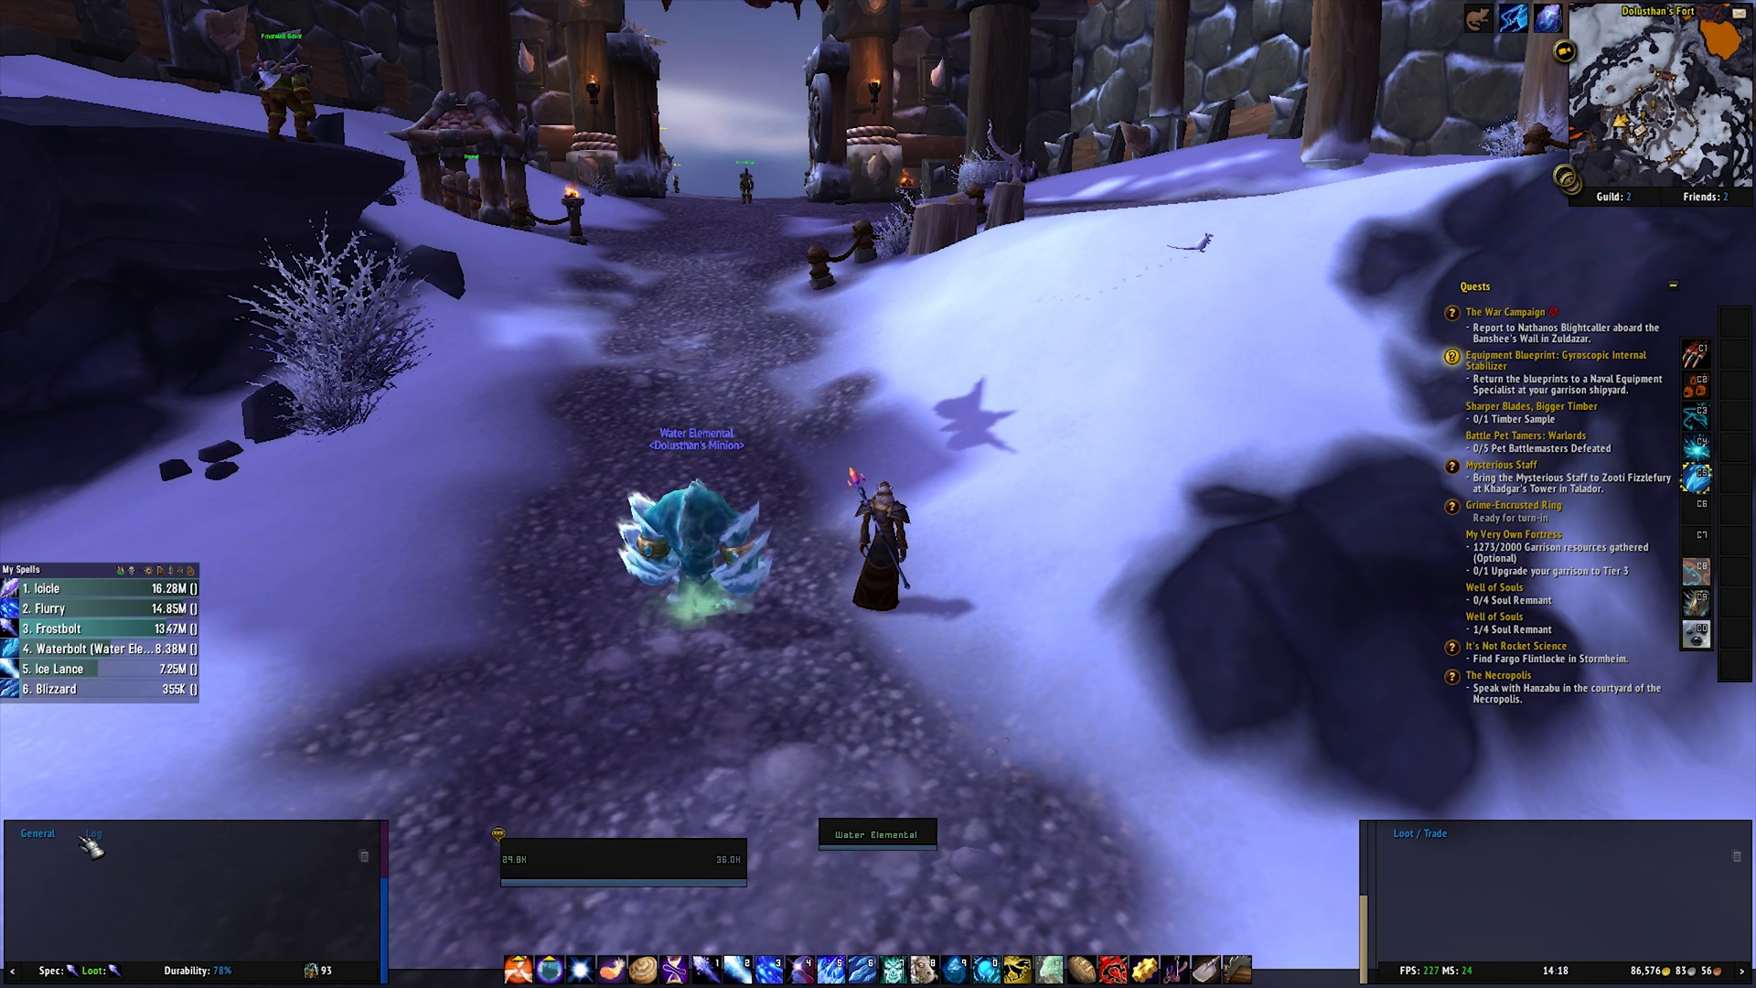
Open the combat log configuration from the Log chat tab's options
right_click(91, 835)
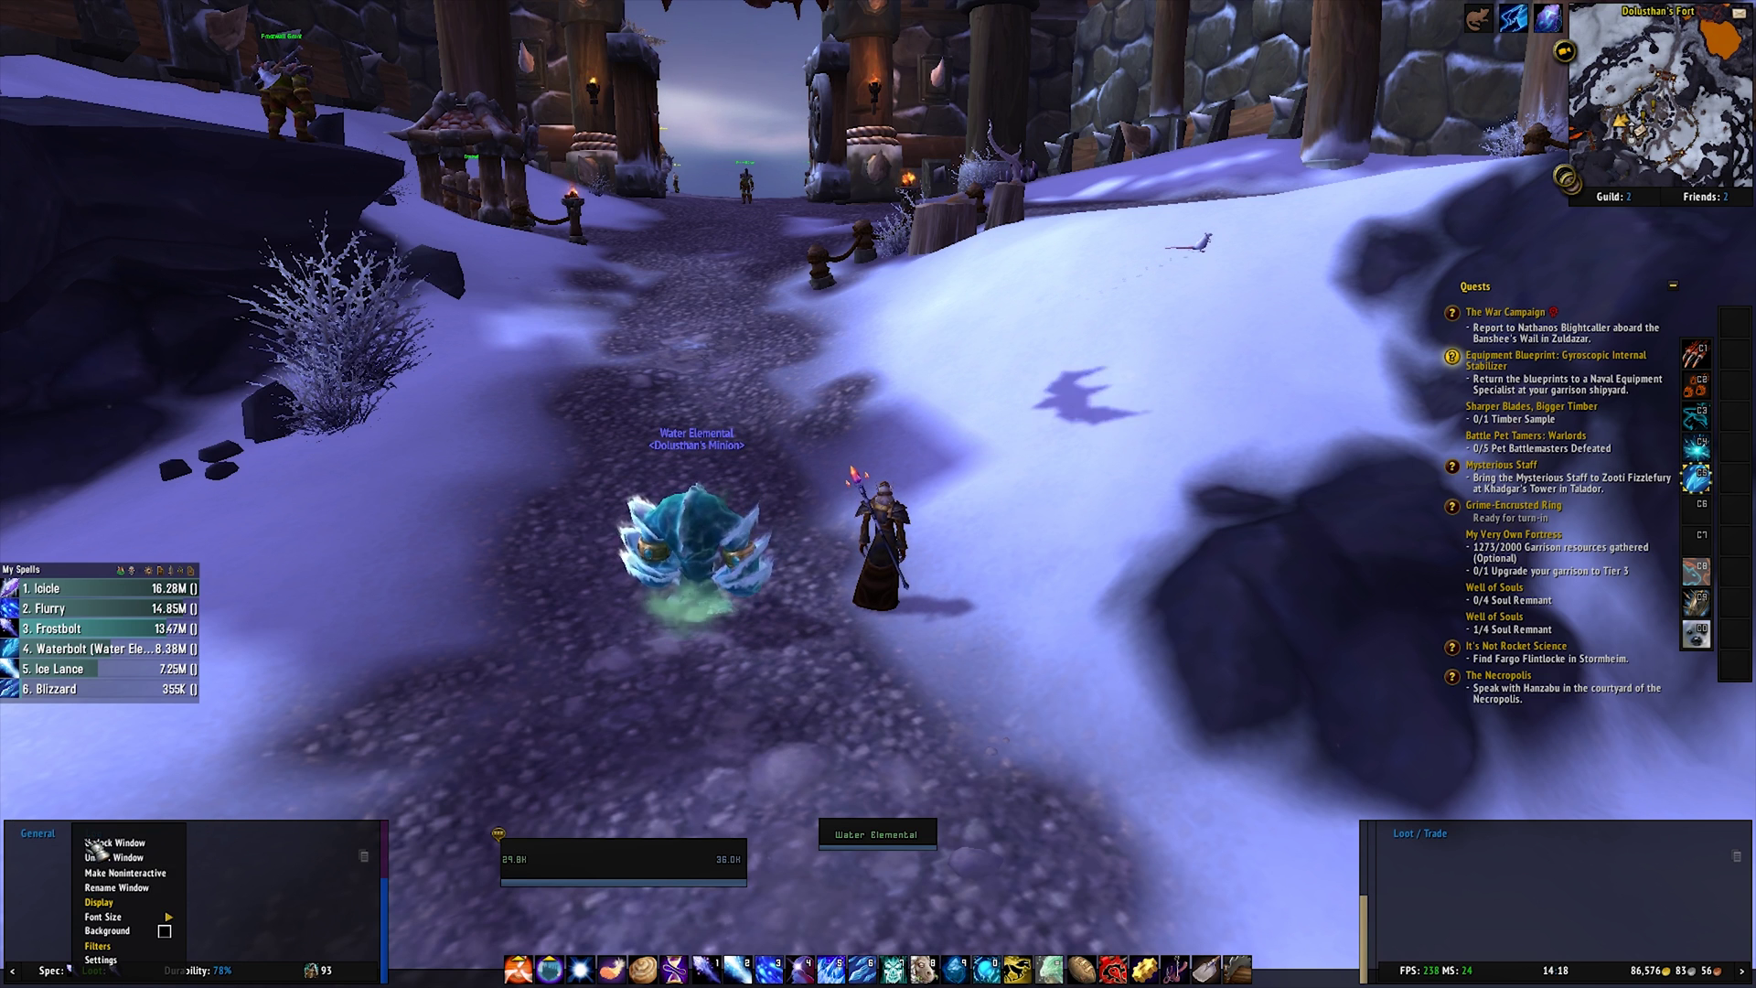
left_click(137, 963)
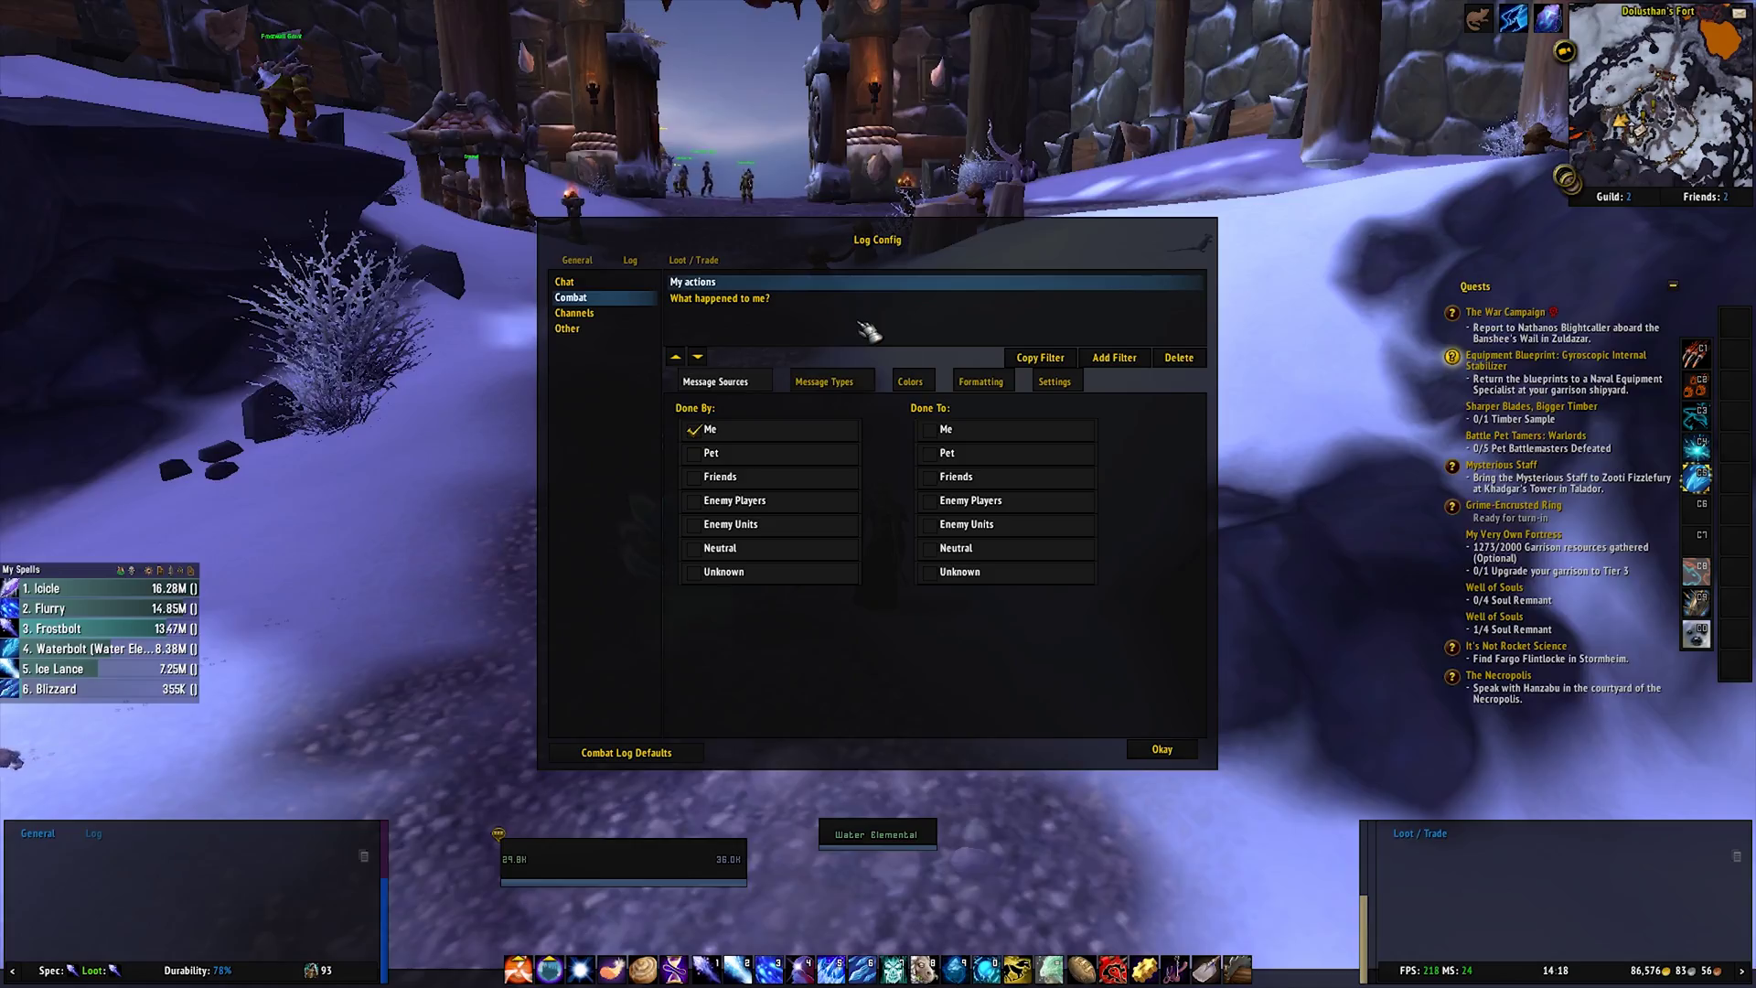
key("d")
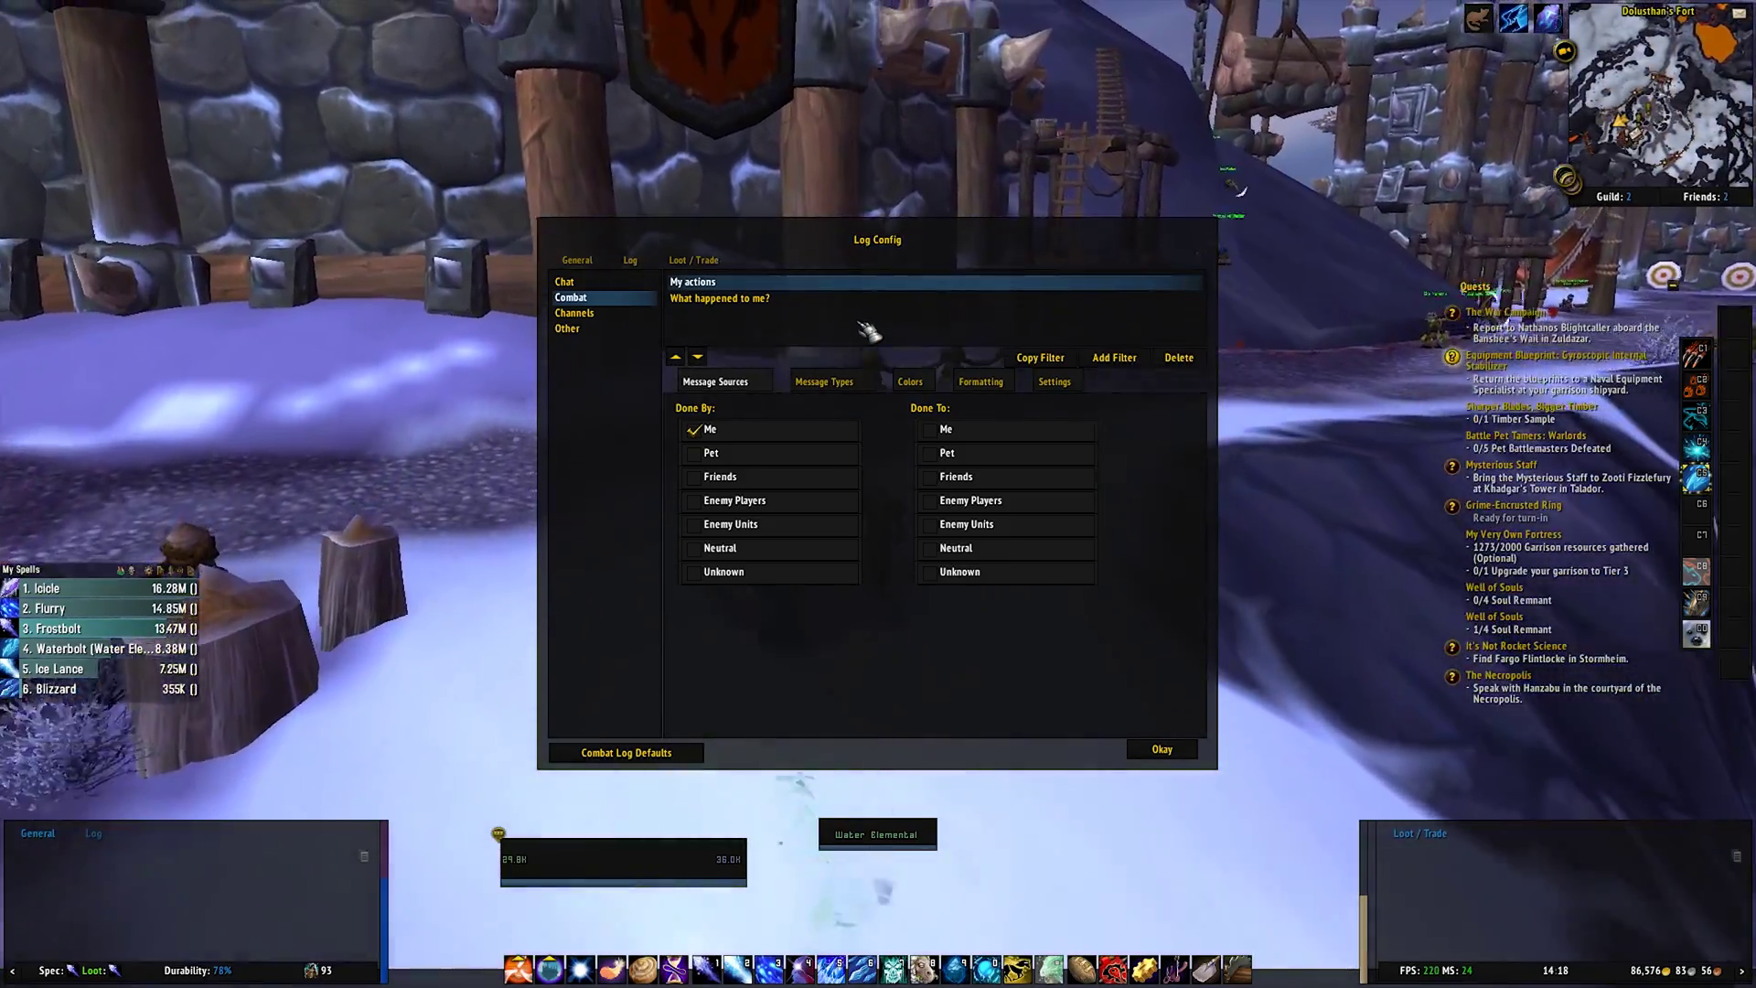
key("d")
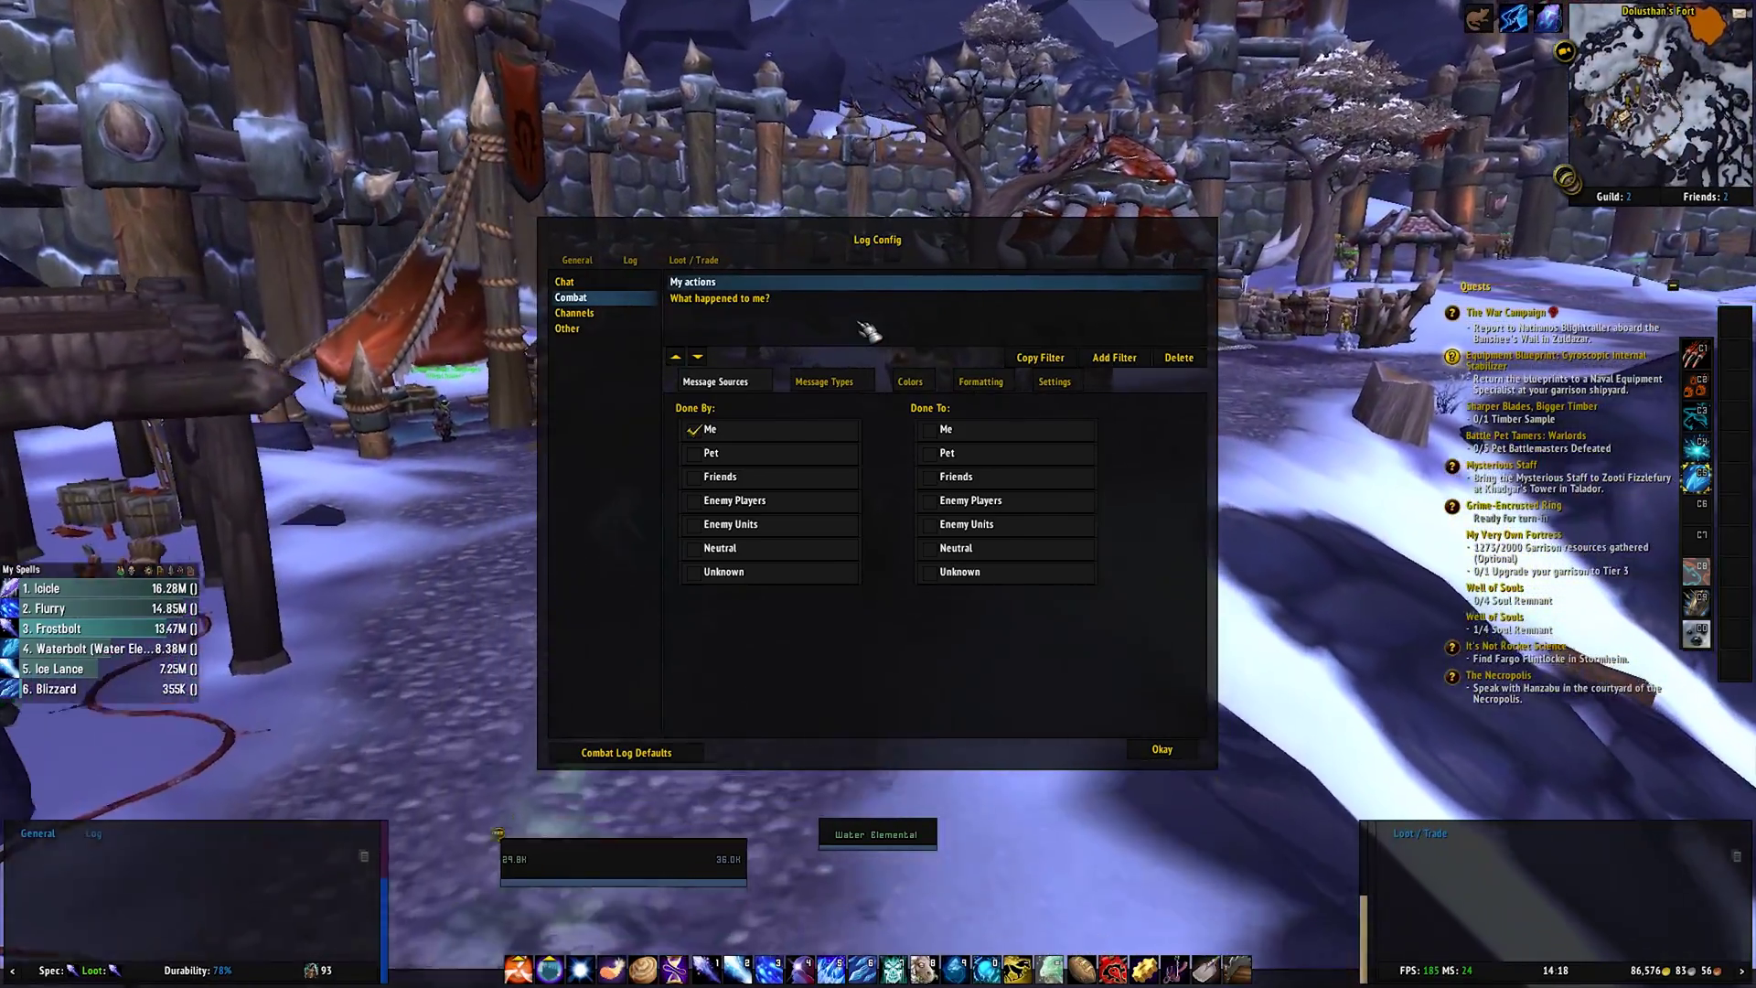
key("d")
key("d")
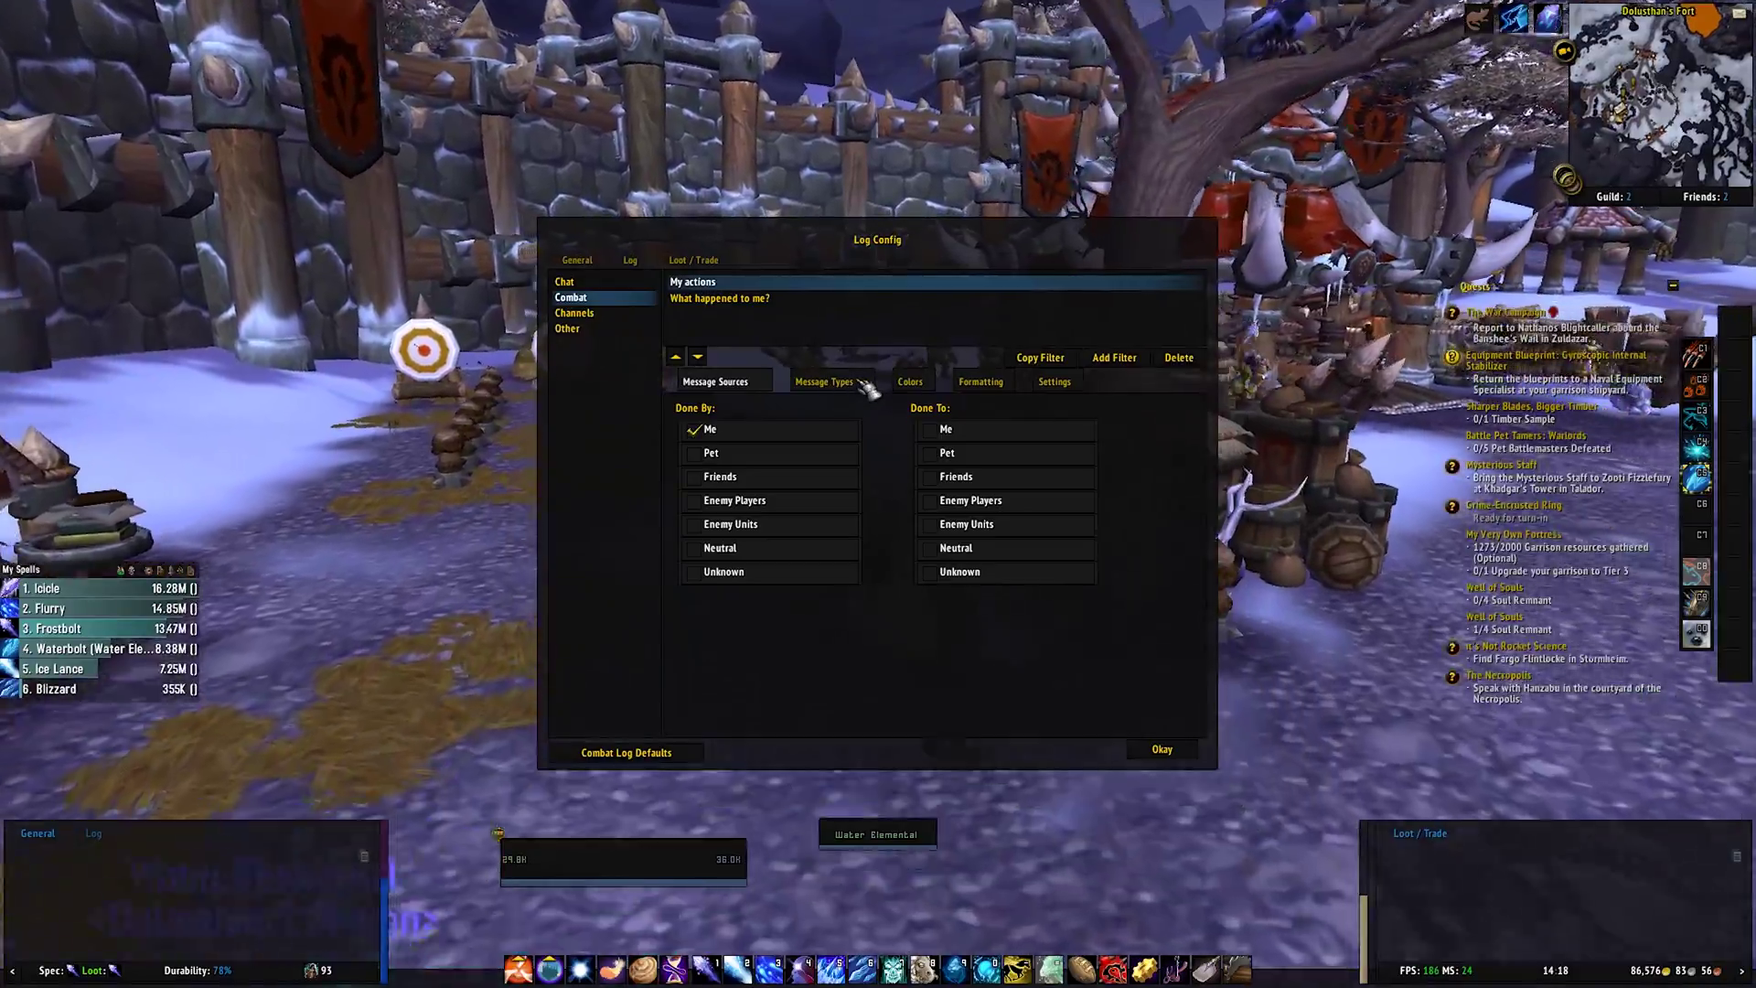
key("d")
Uncheck the ranged, periodic, spell and kill message types in the My actions filter
left_click(862, 384)
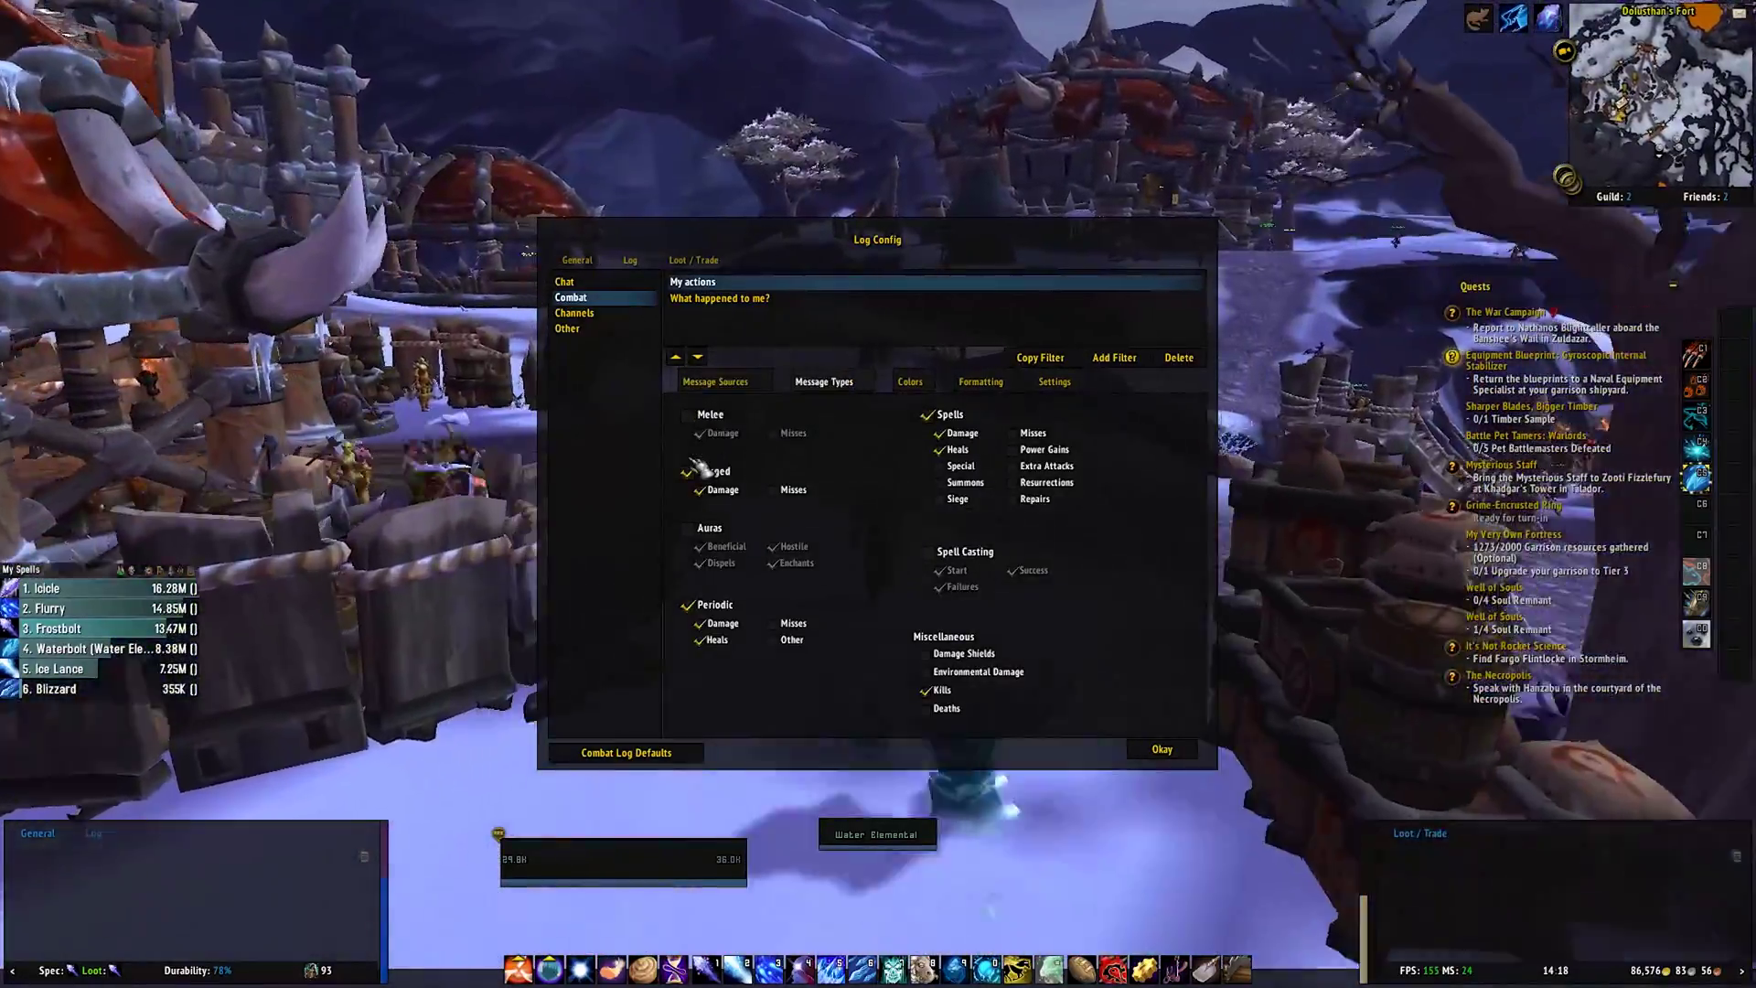
left_click(688, 471)
left_click(688, 604)
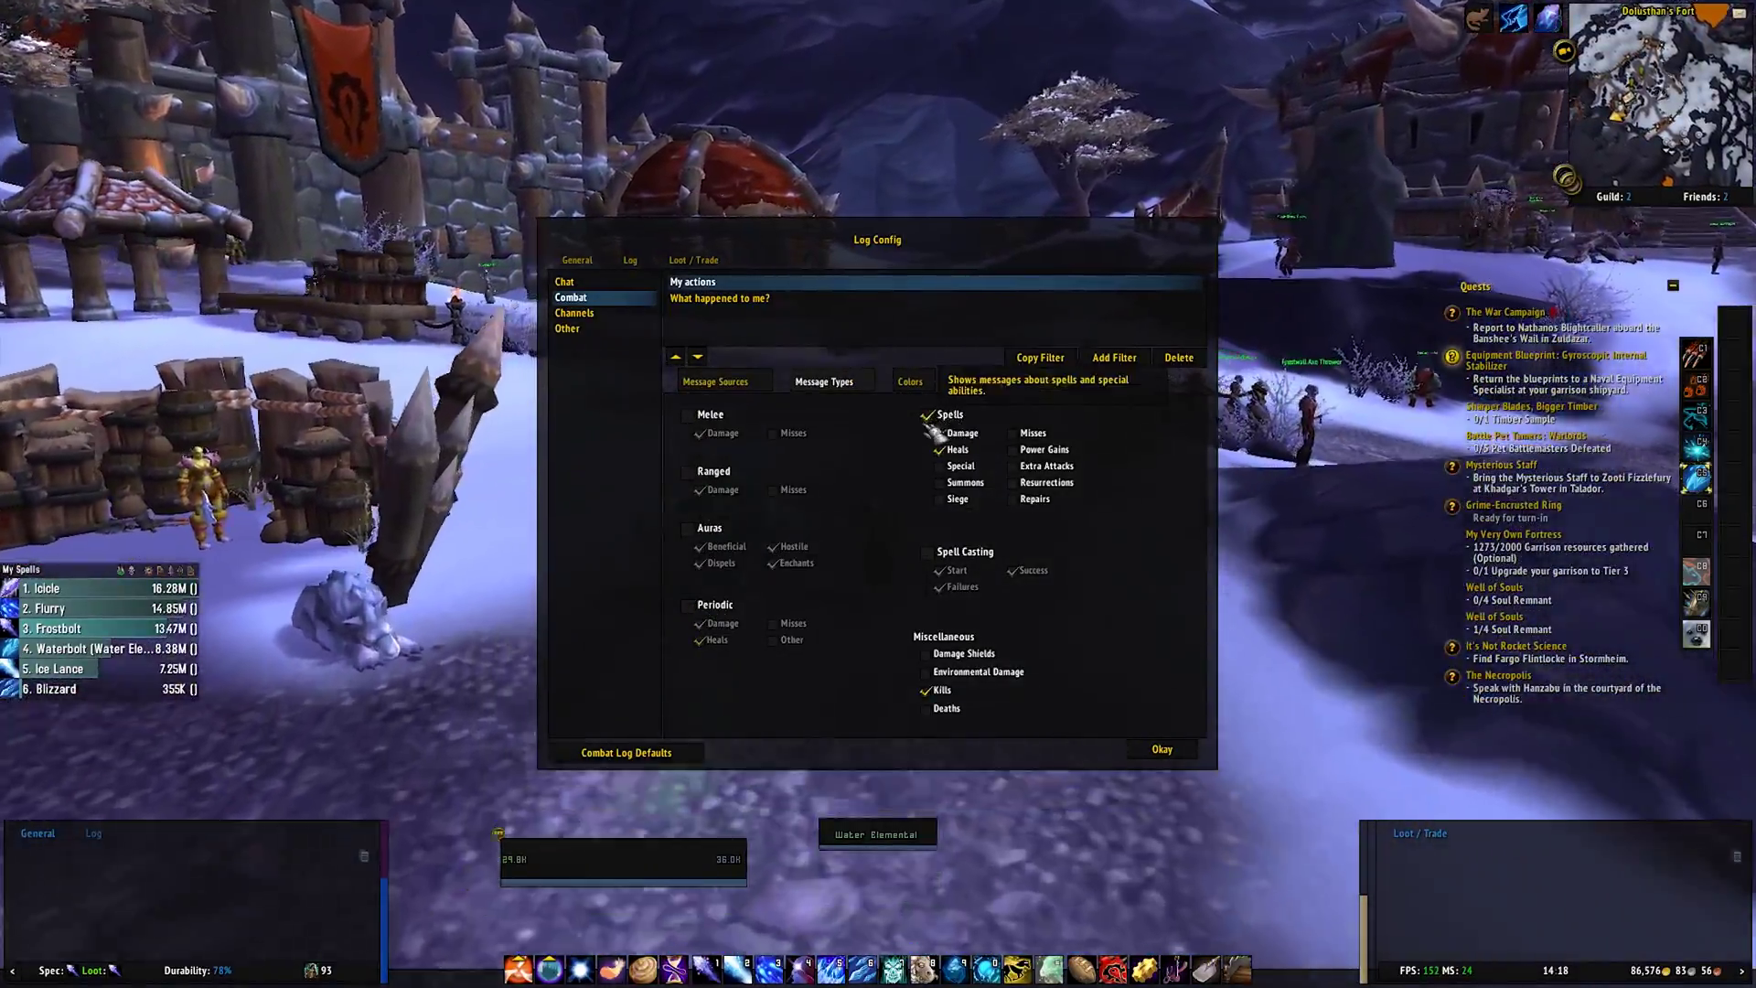
left_click(927, 415)
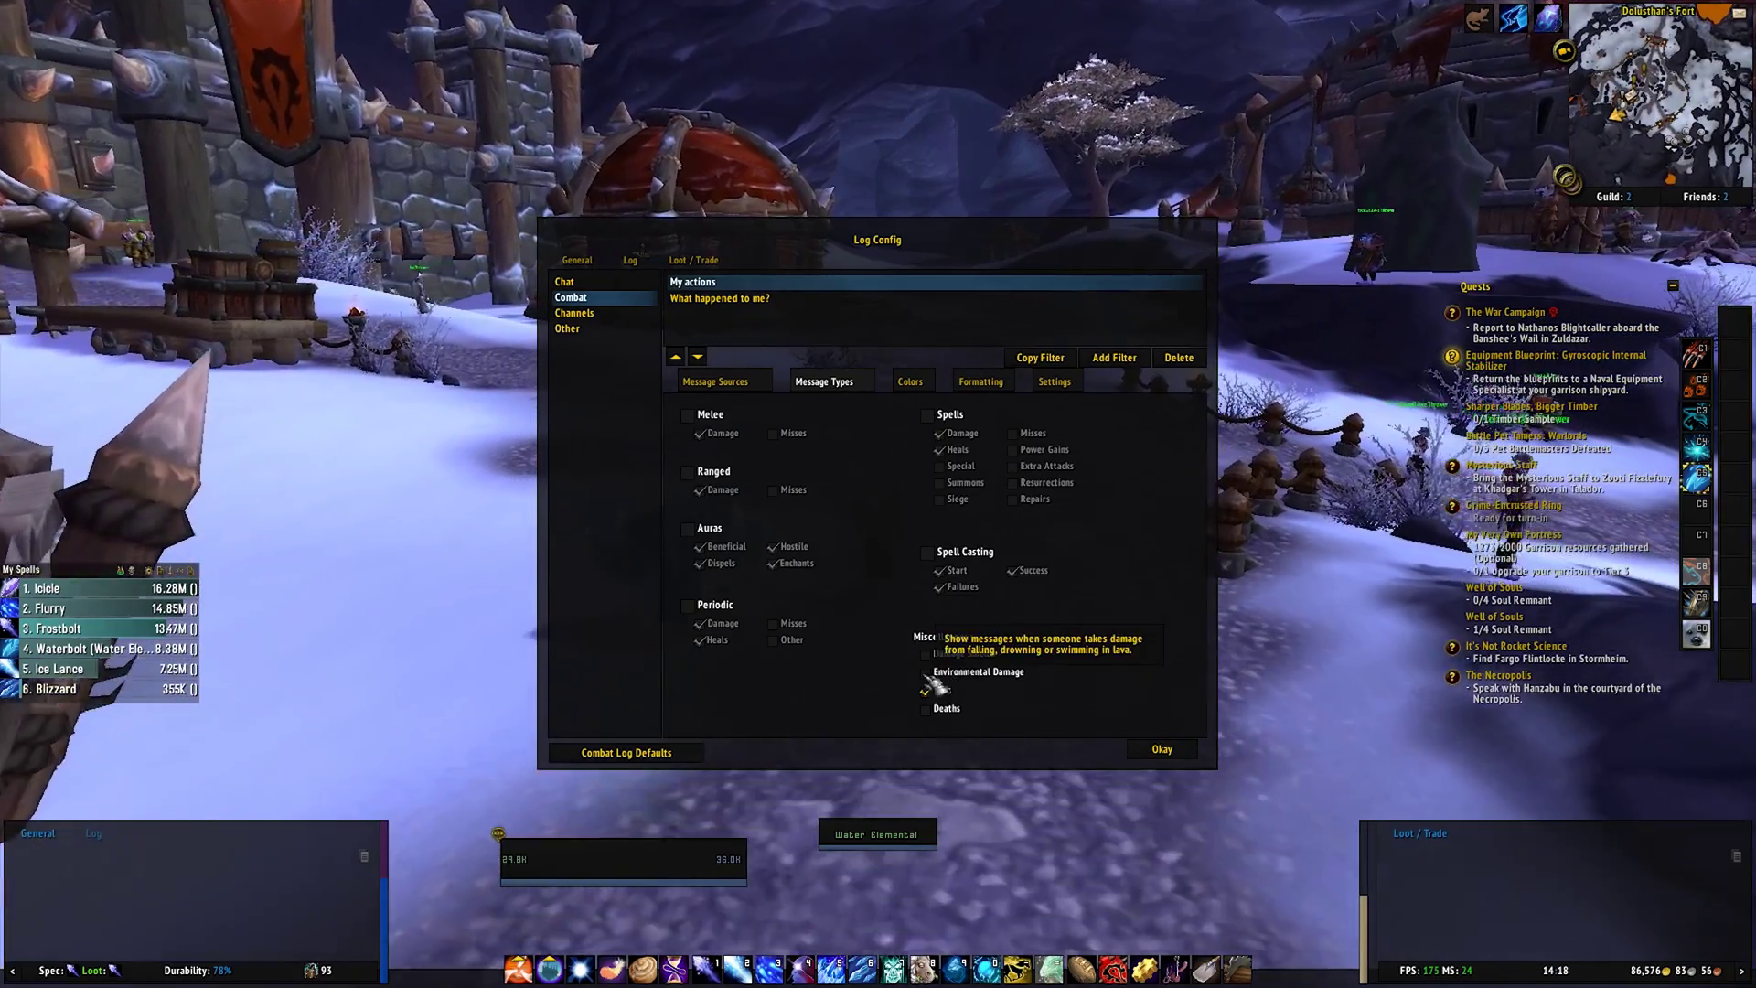
left_click(925, 691)
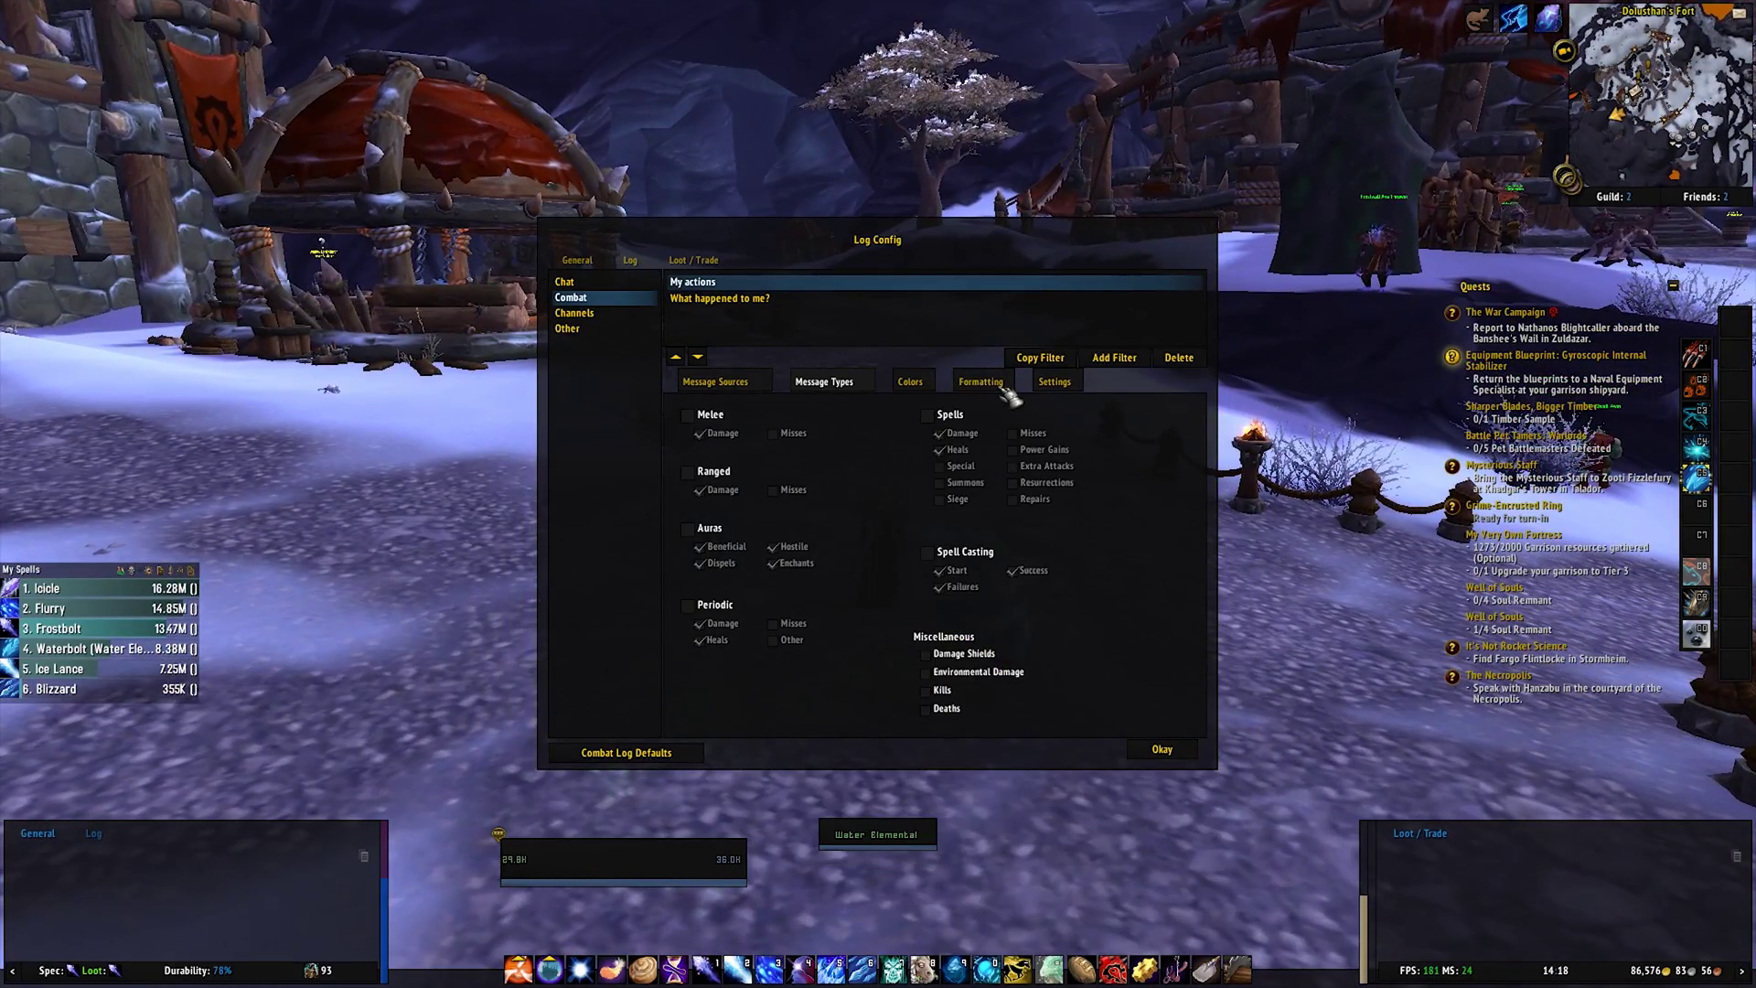
Uncheck Done By Me under Message Sources and save the combat log settings
left_click(1006, 389)
left_click(1053, 389)
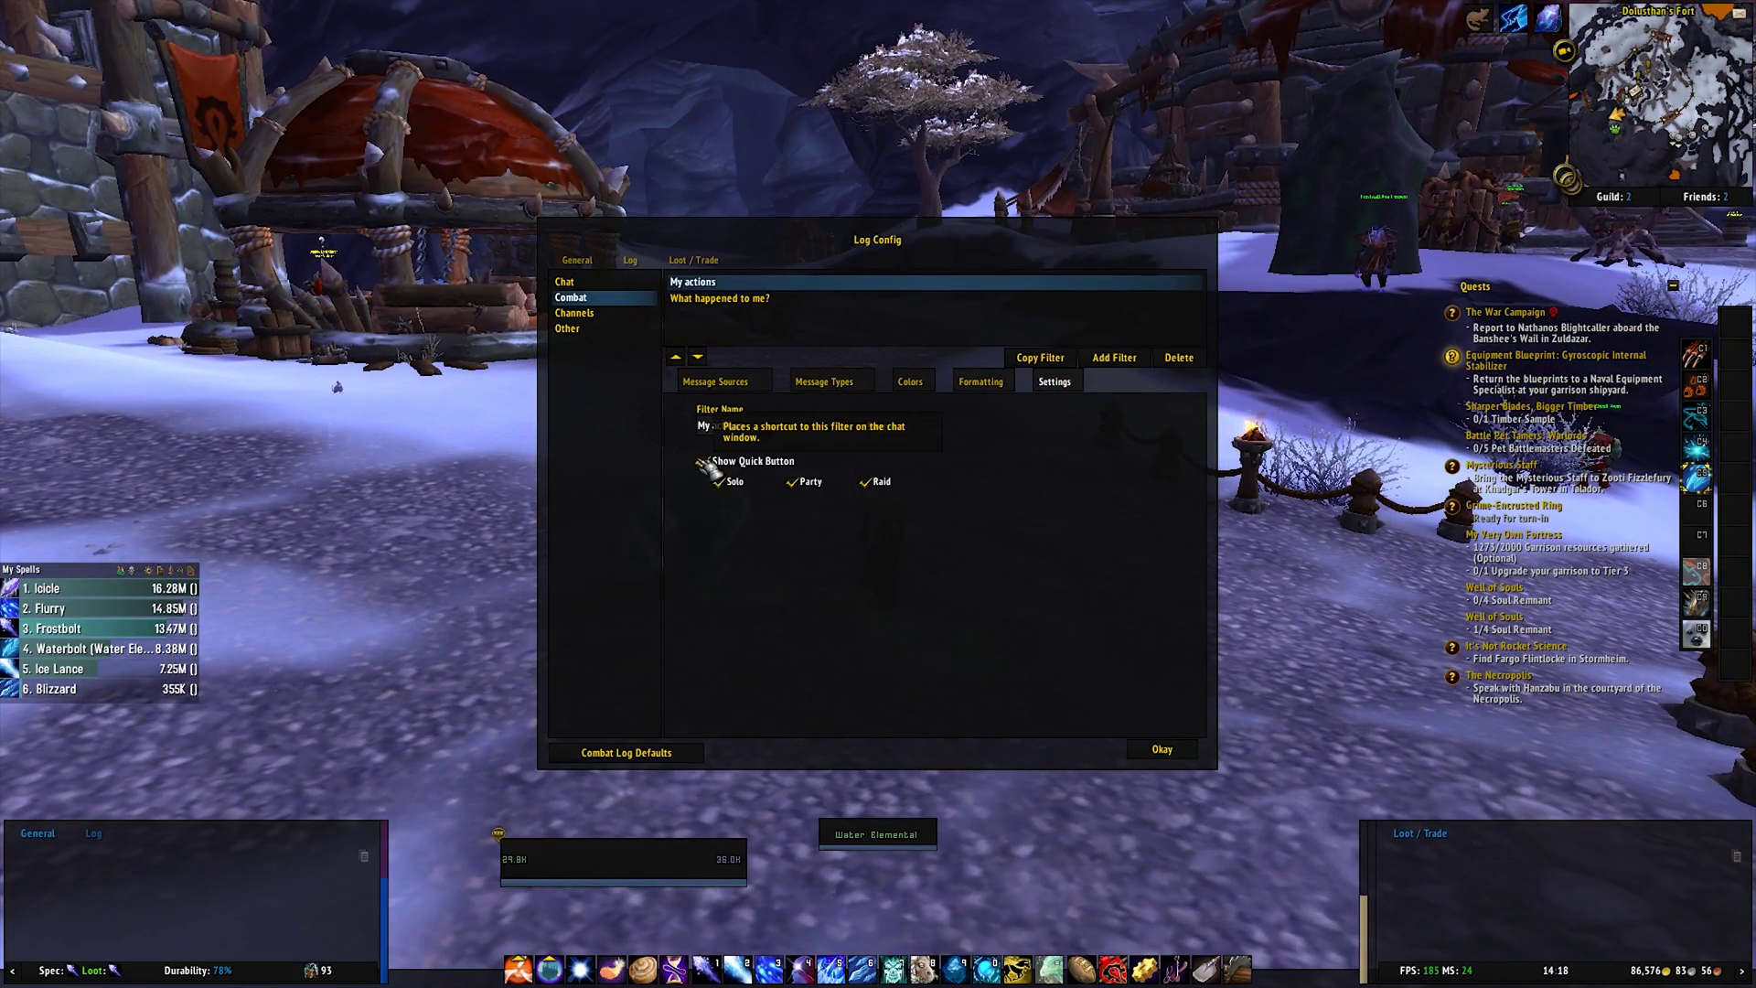
left_click(983, 383)
left_click(910, 383)
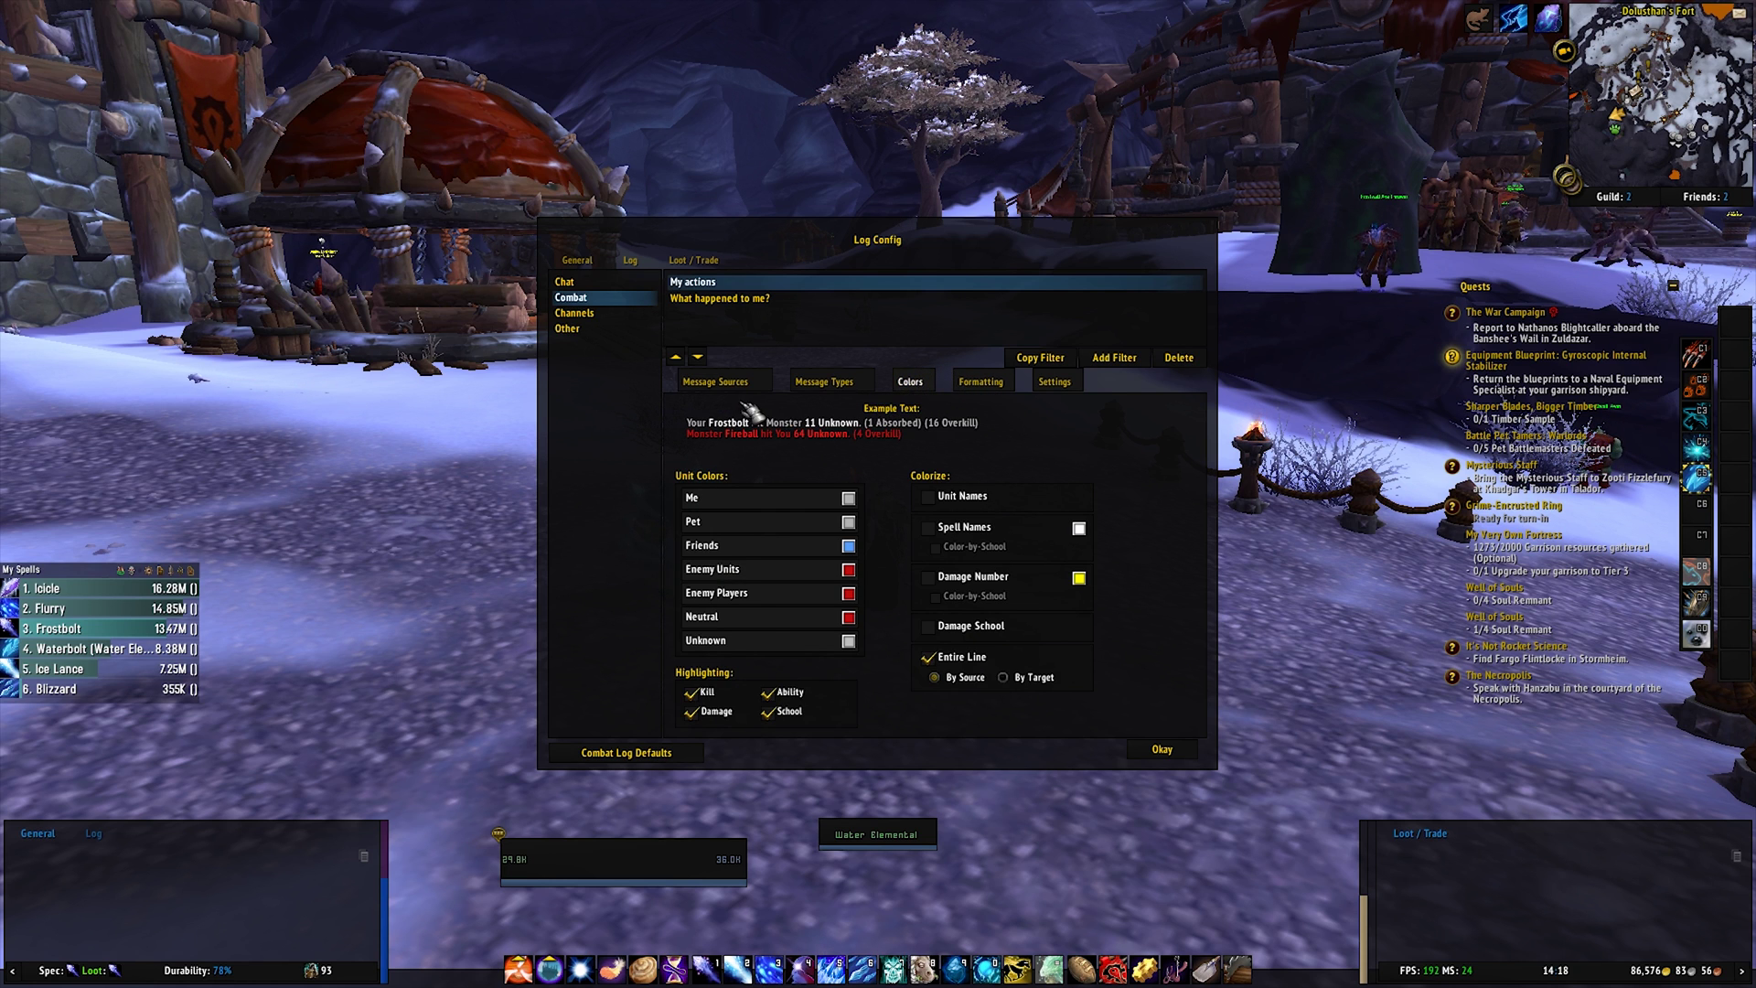
left_click(731, 385)
left_click(704, 430)
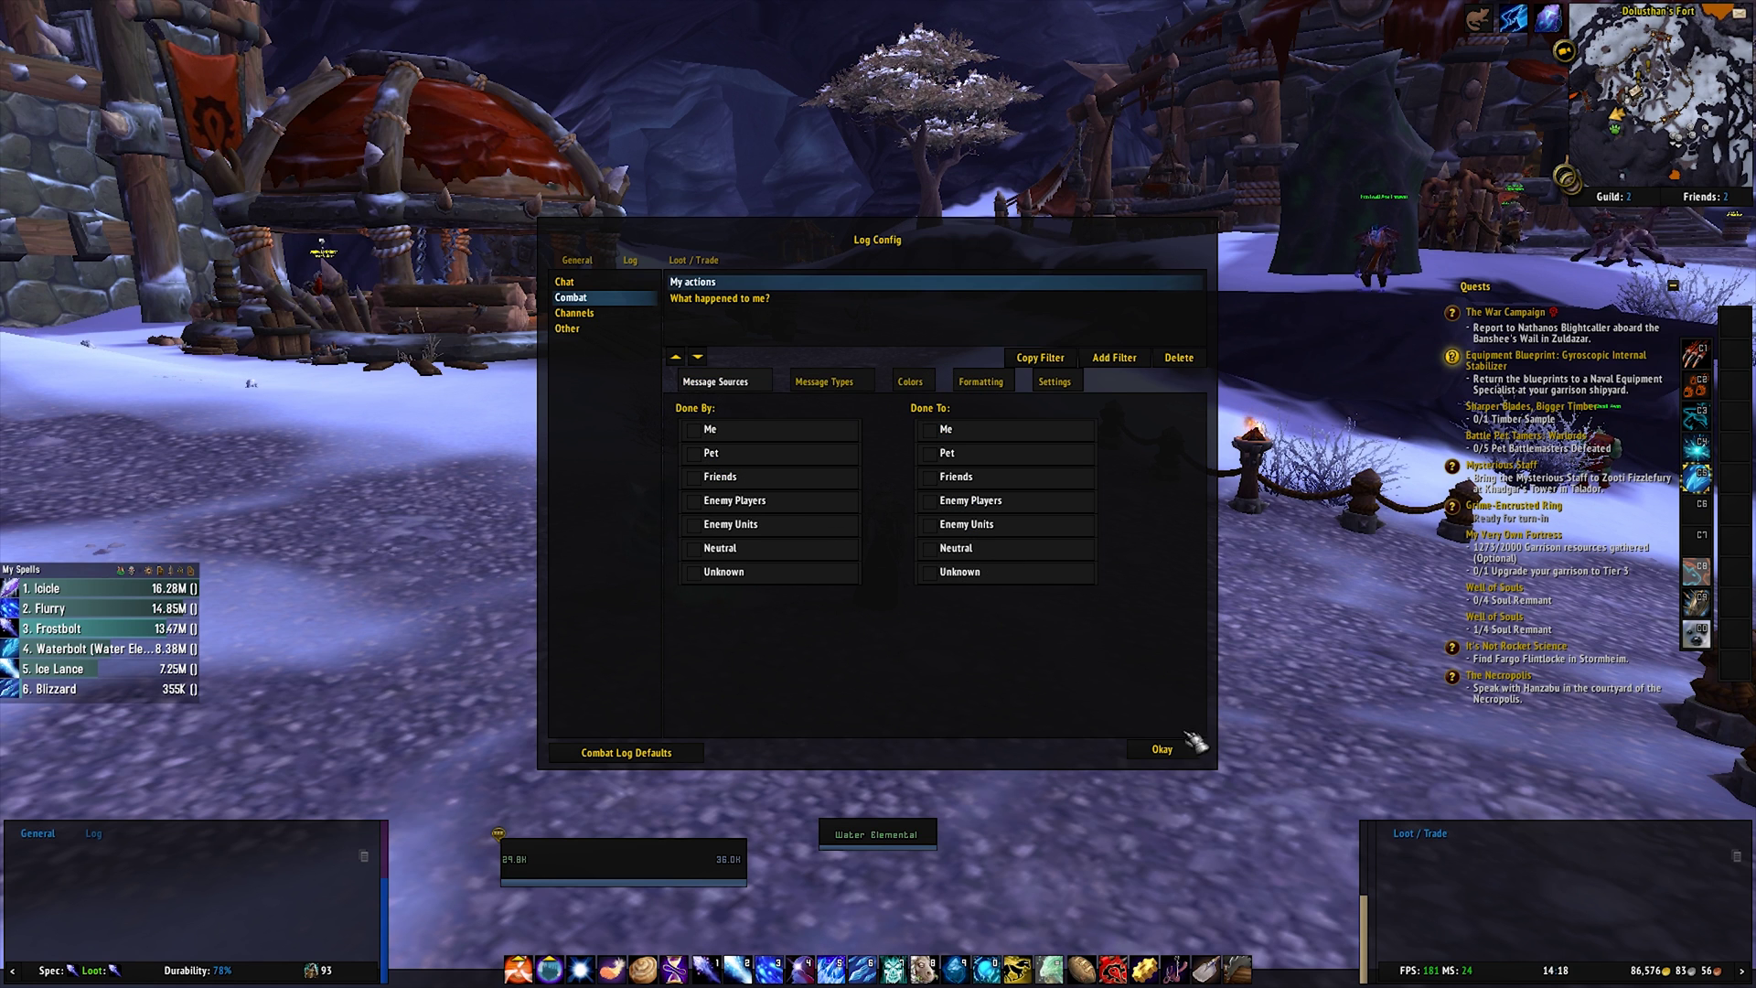
left_click(1163, 750)
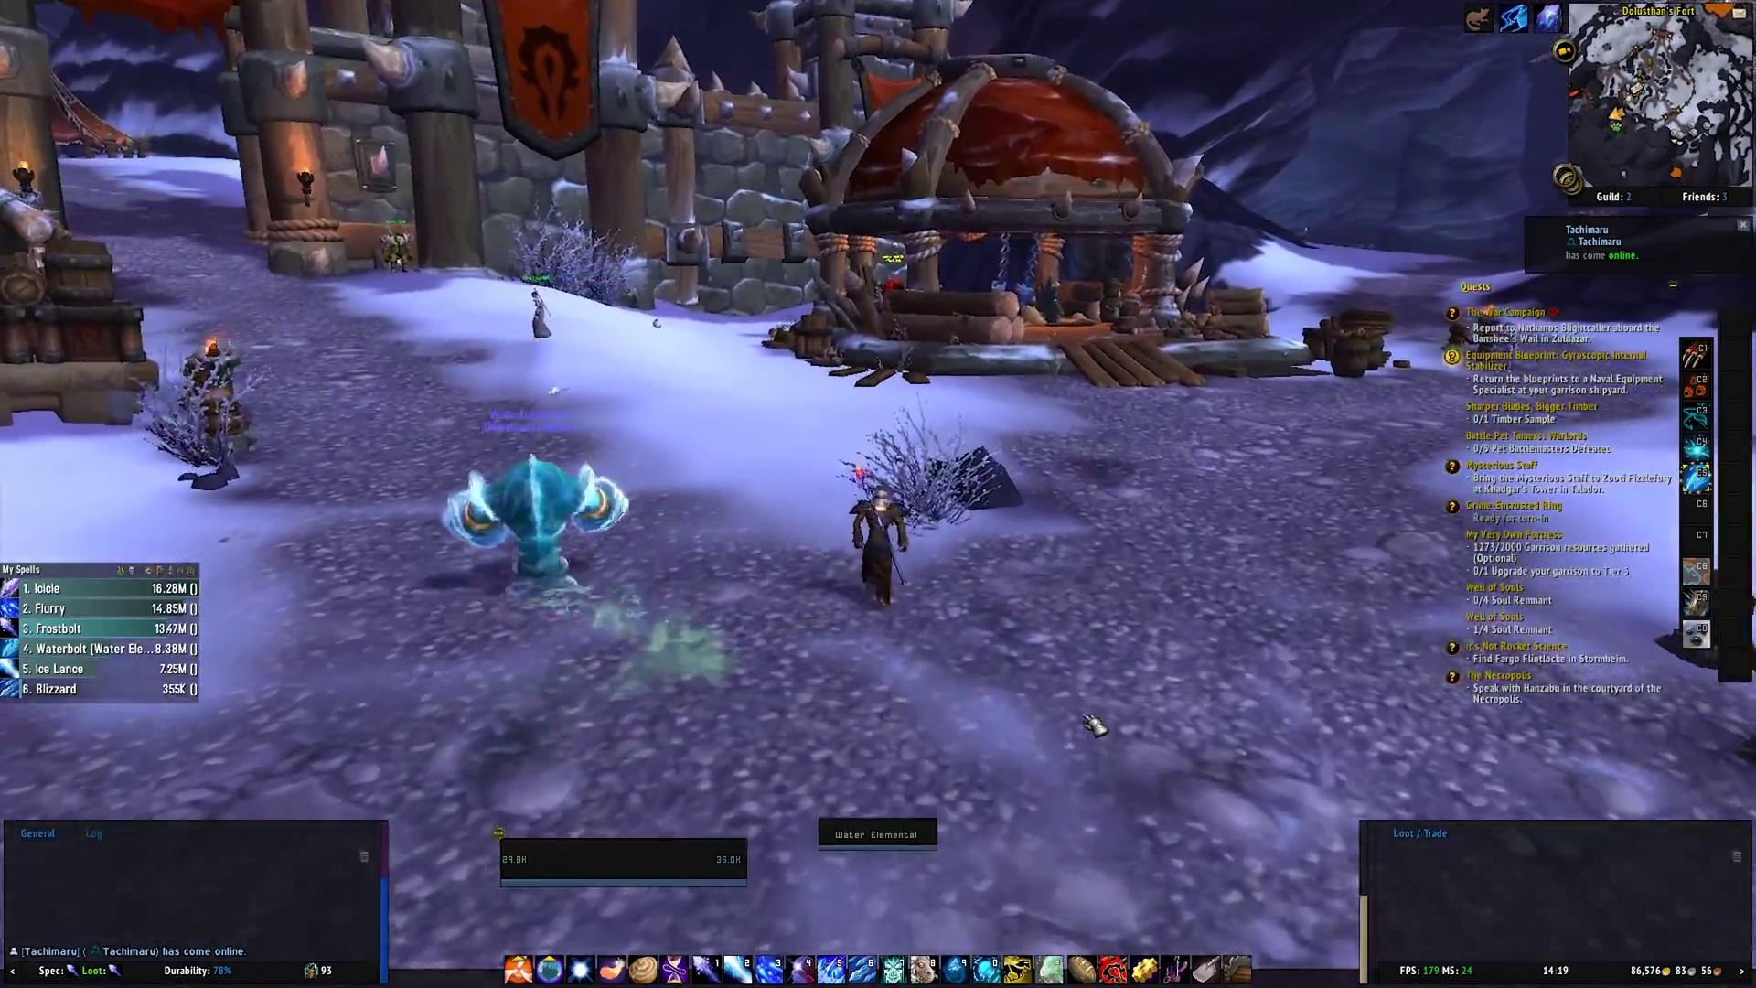
Run the mage across the field and back along the fort, then bring up the Game Menu
key("w")
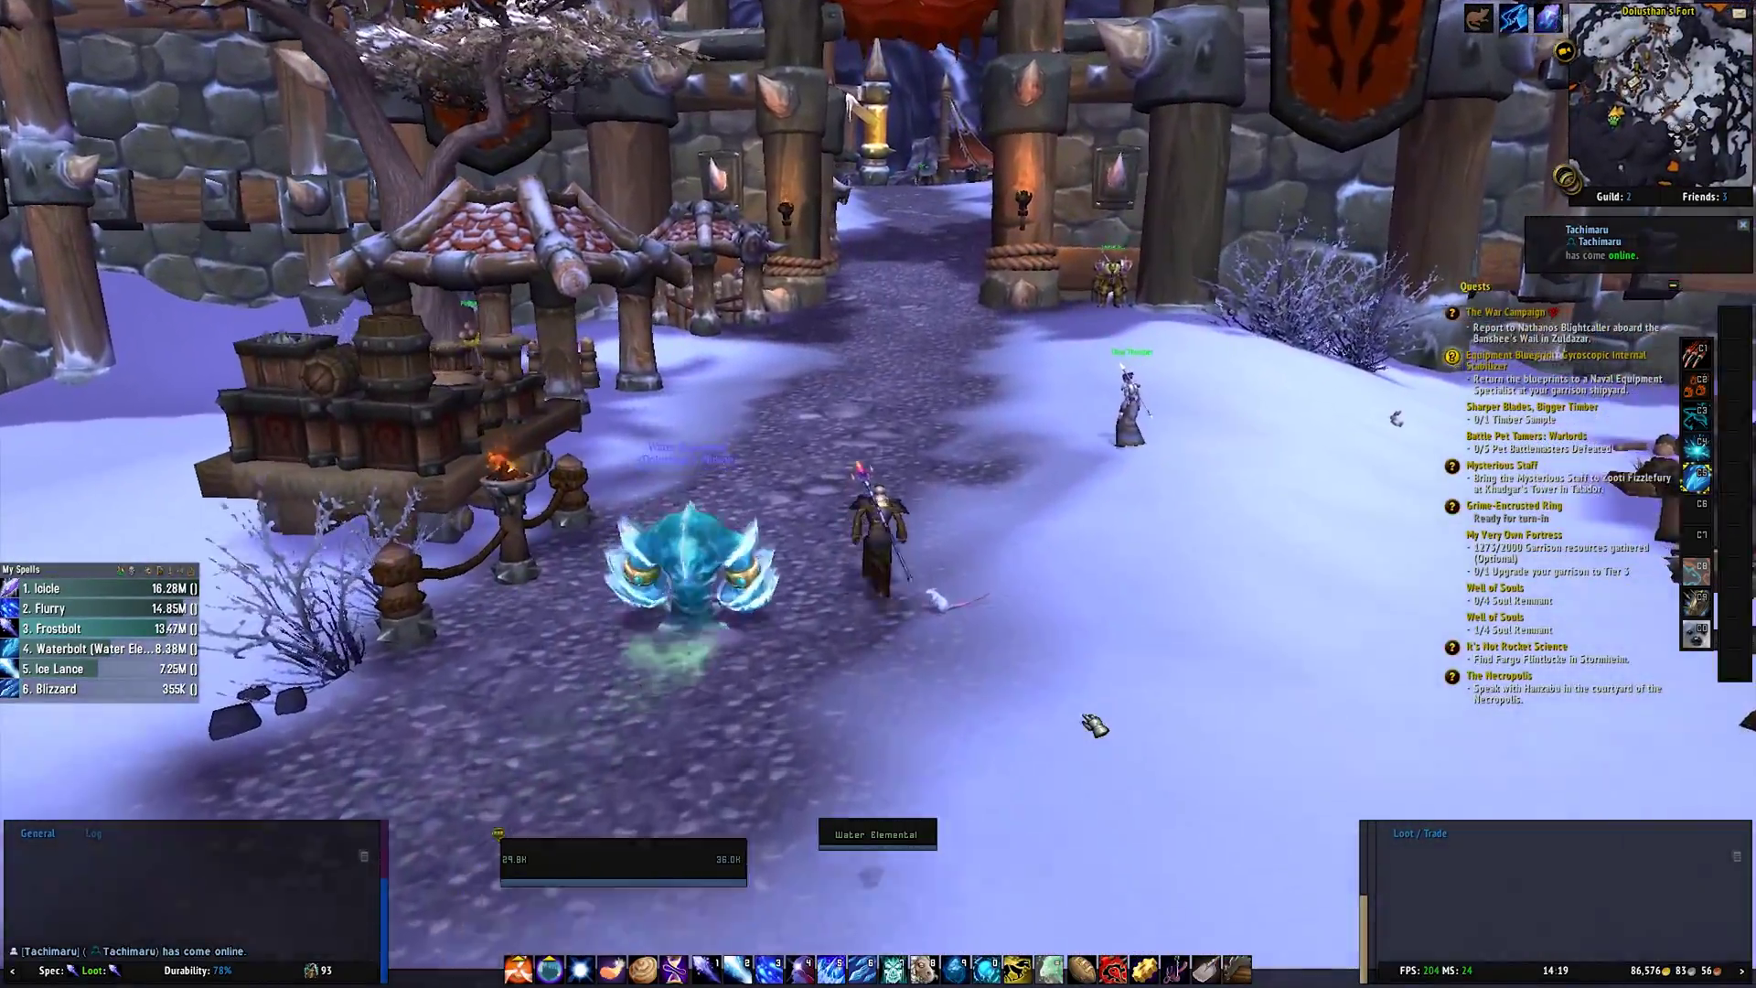
key("w")
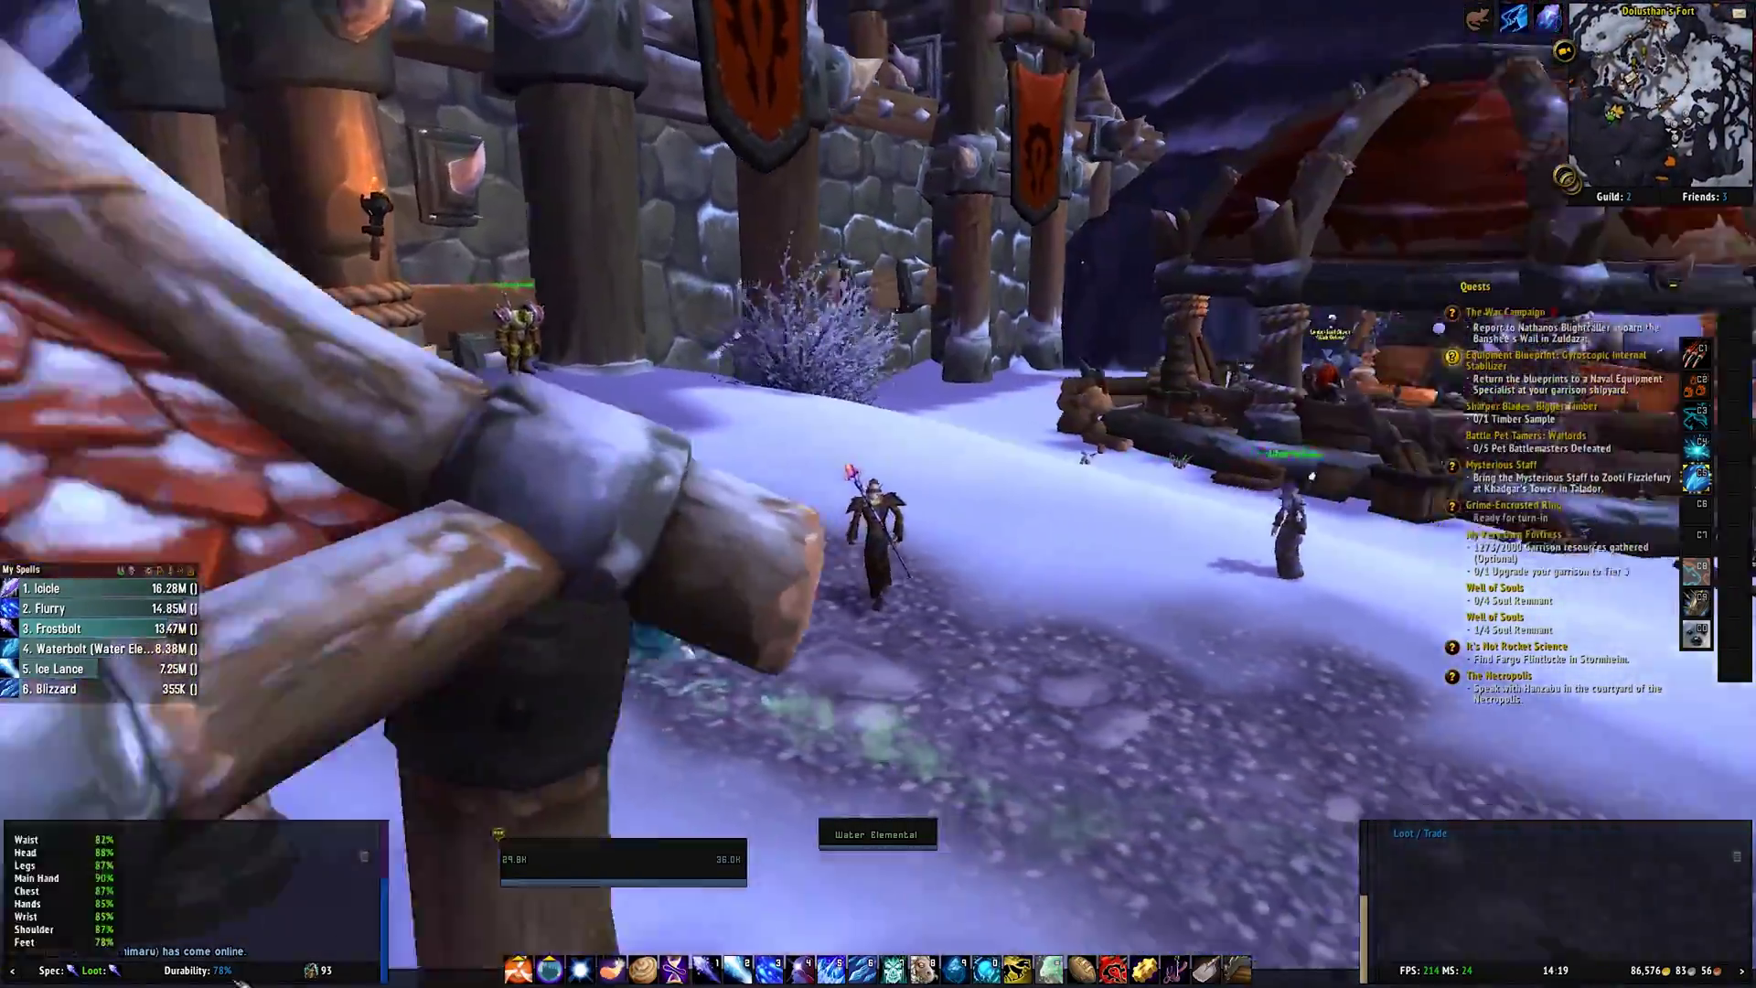
key("d")
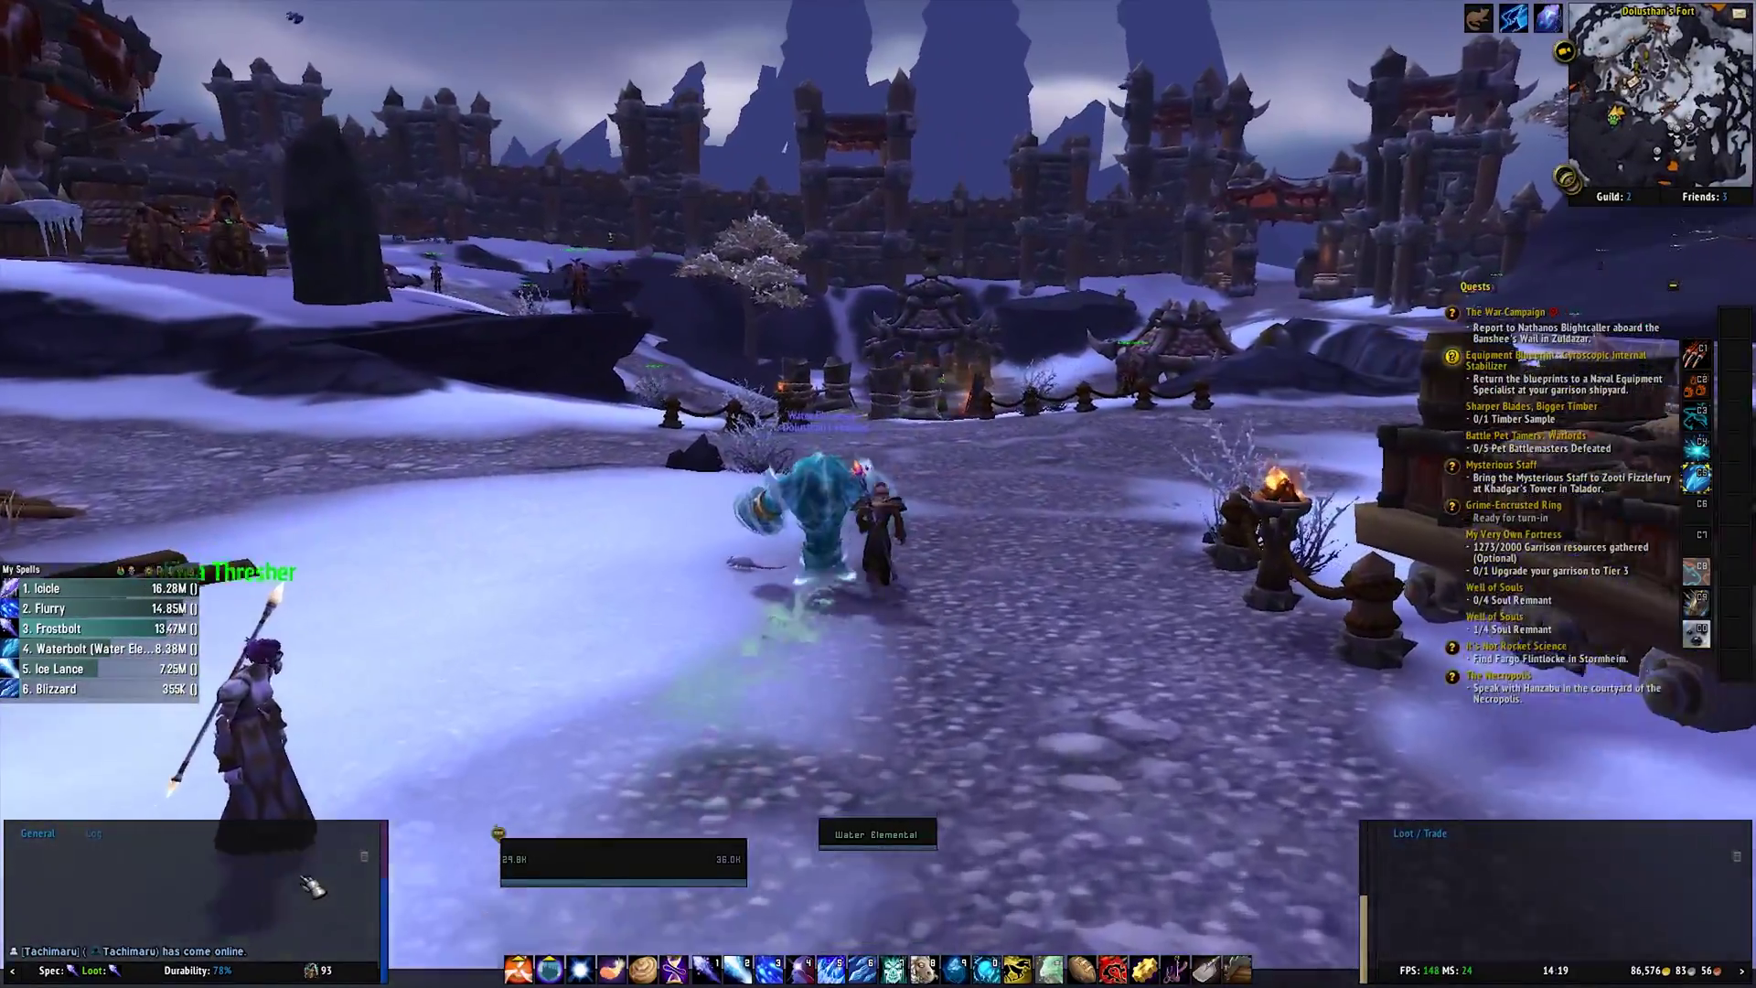
key("w")
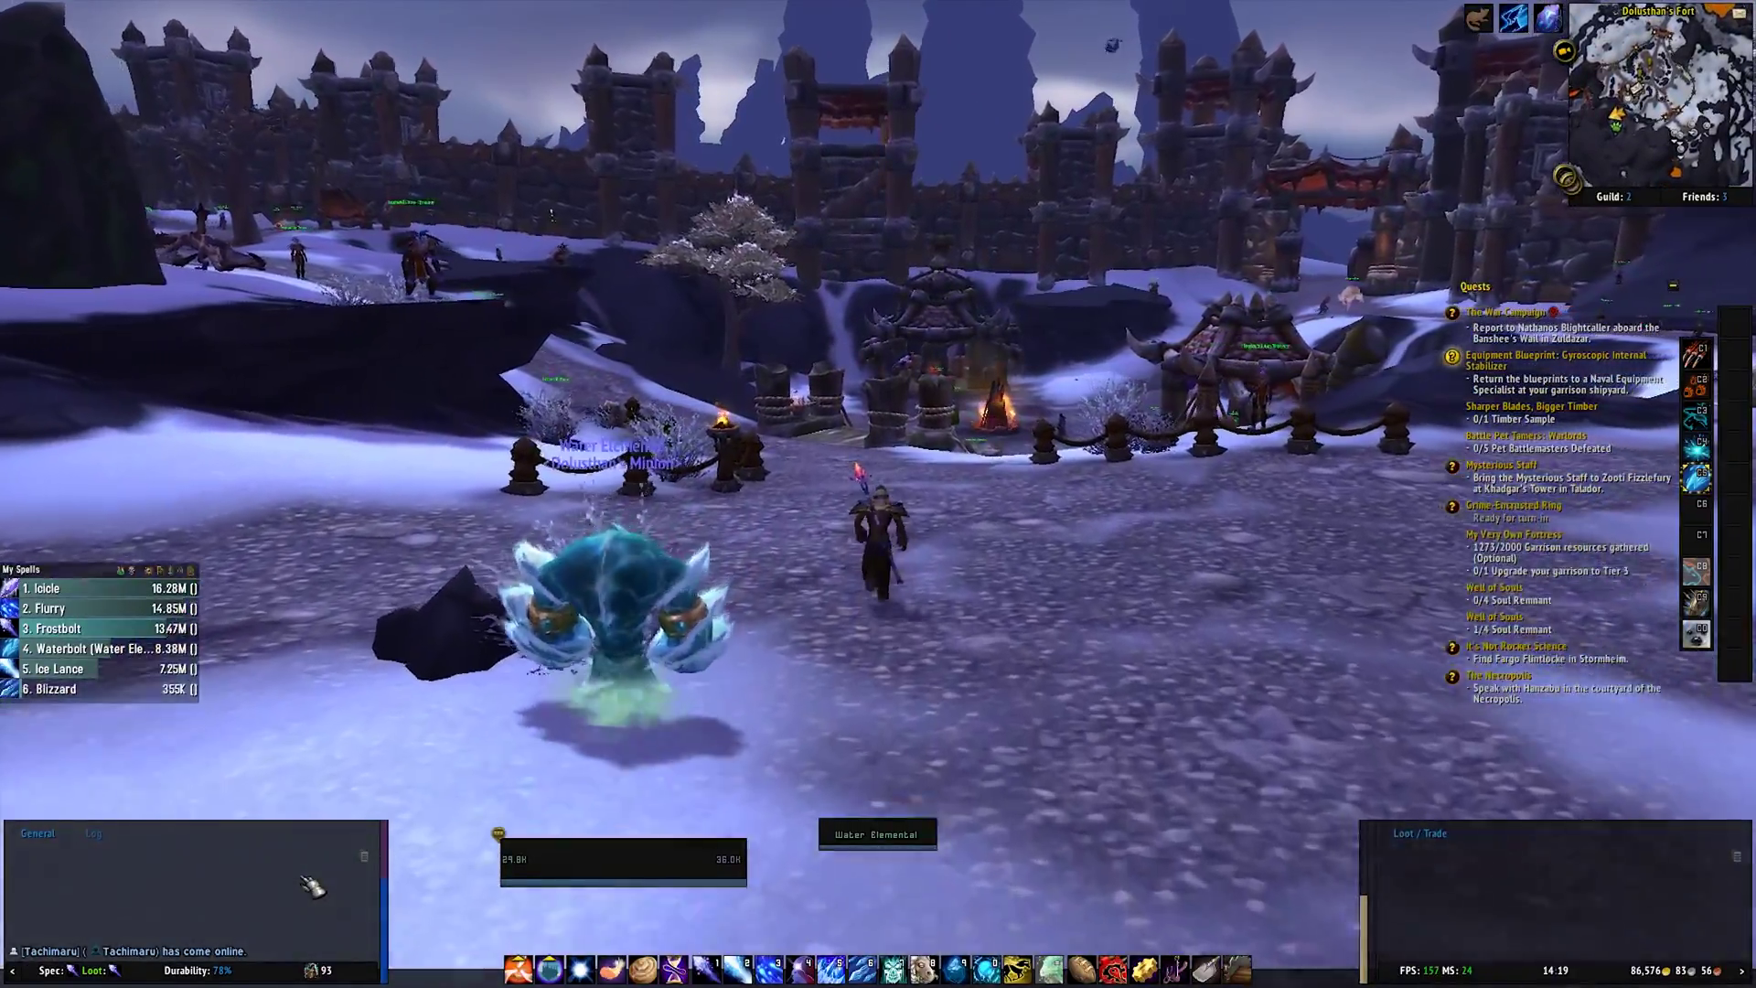
key("a")
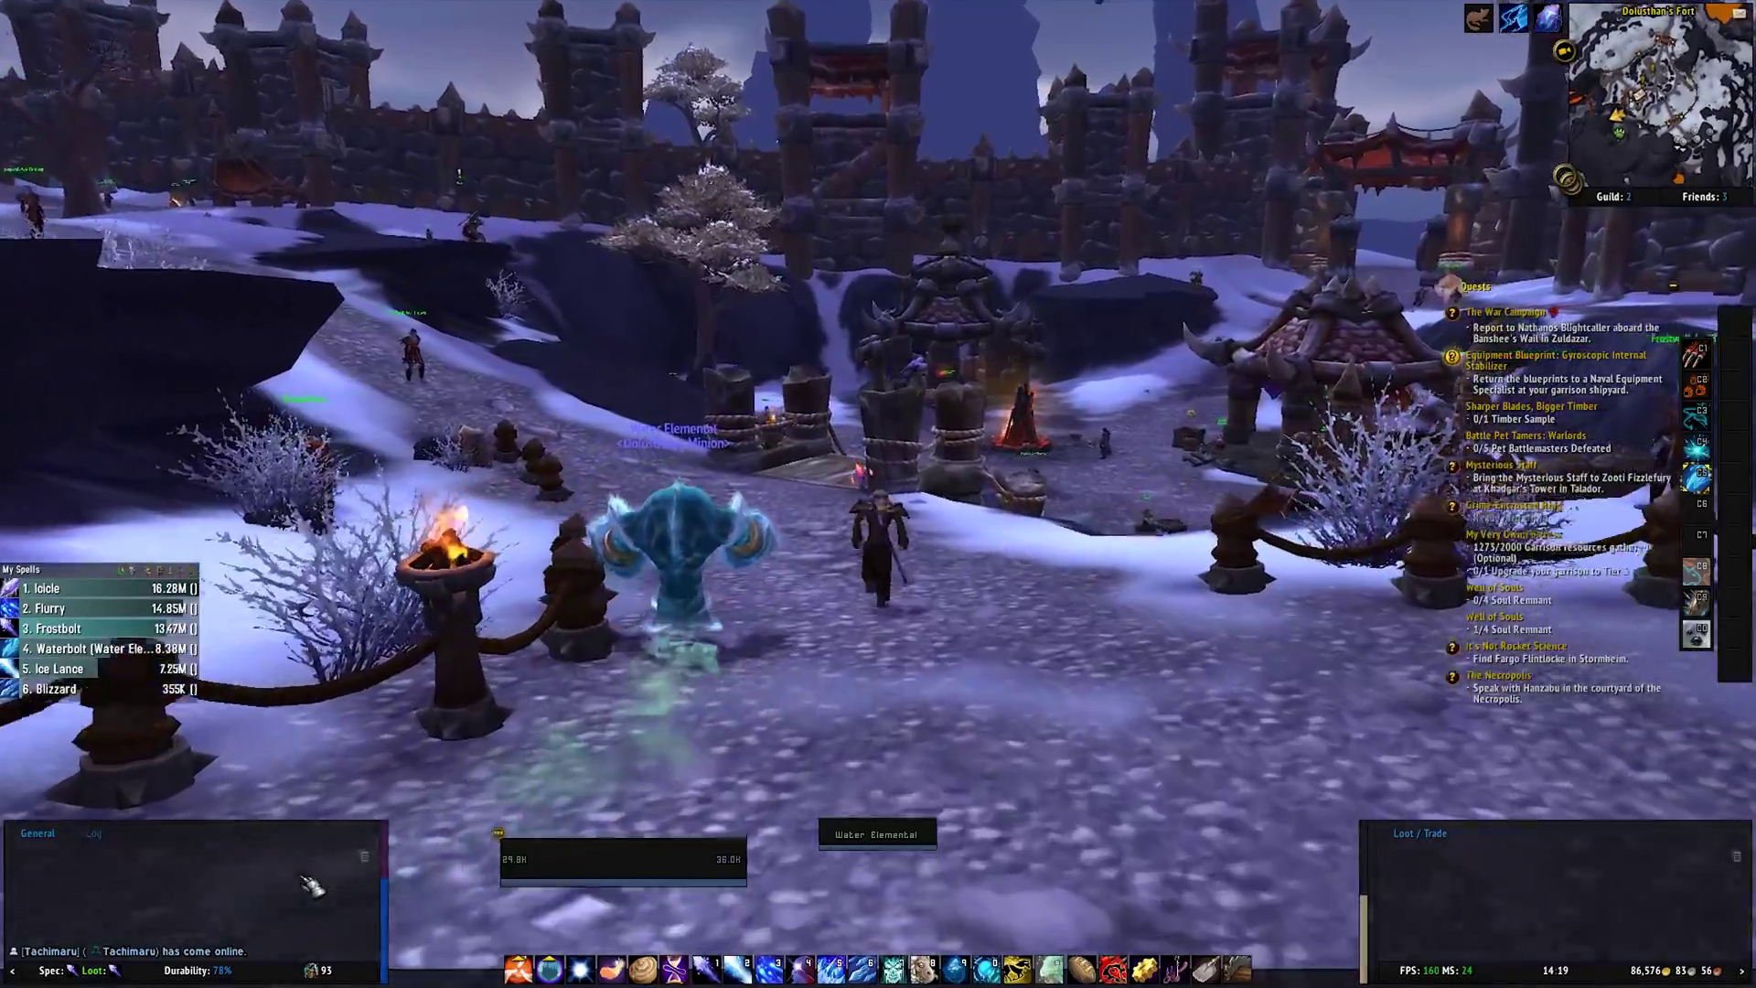
key("a")
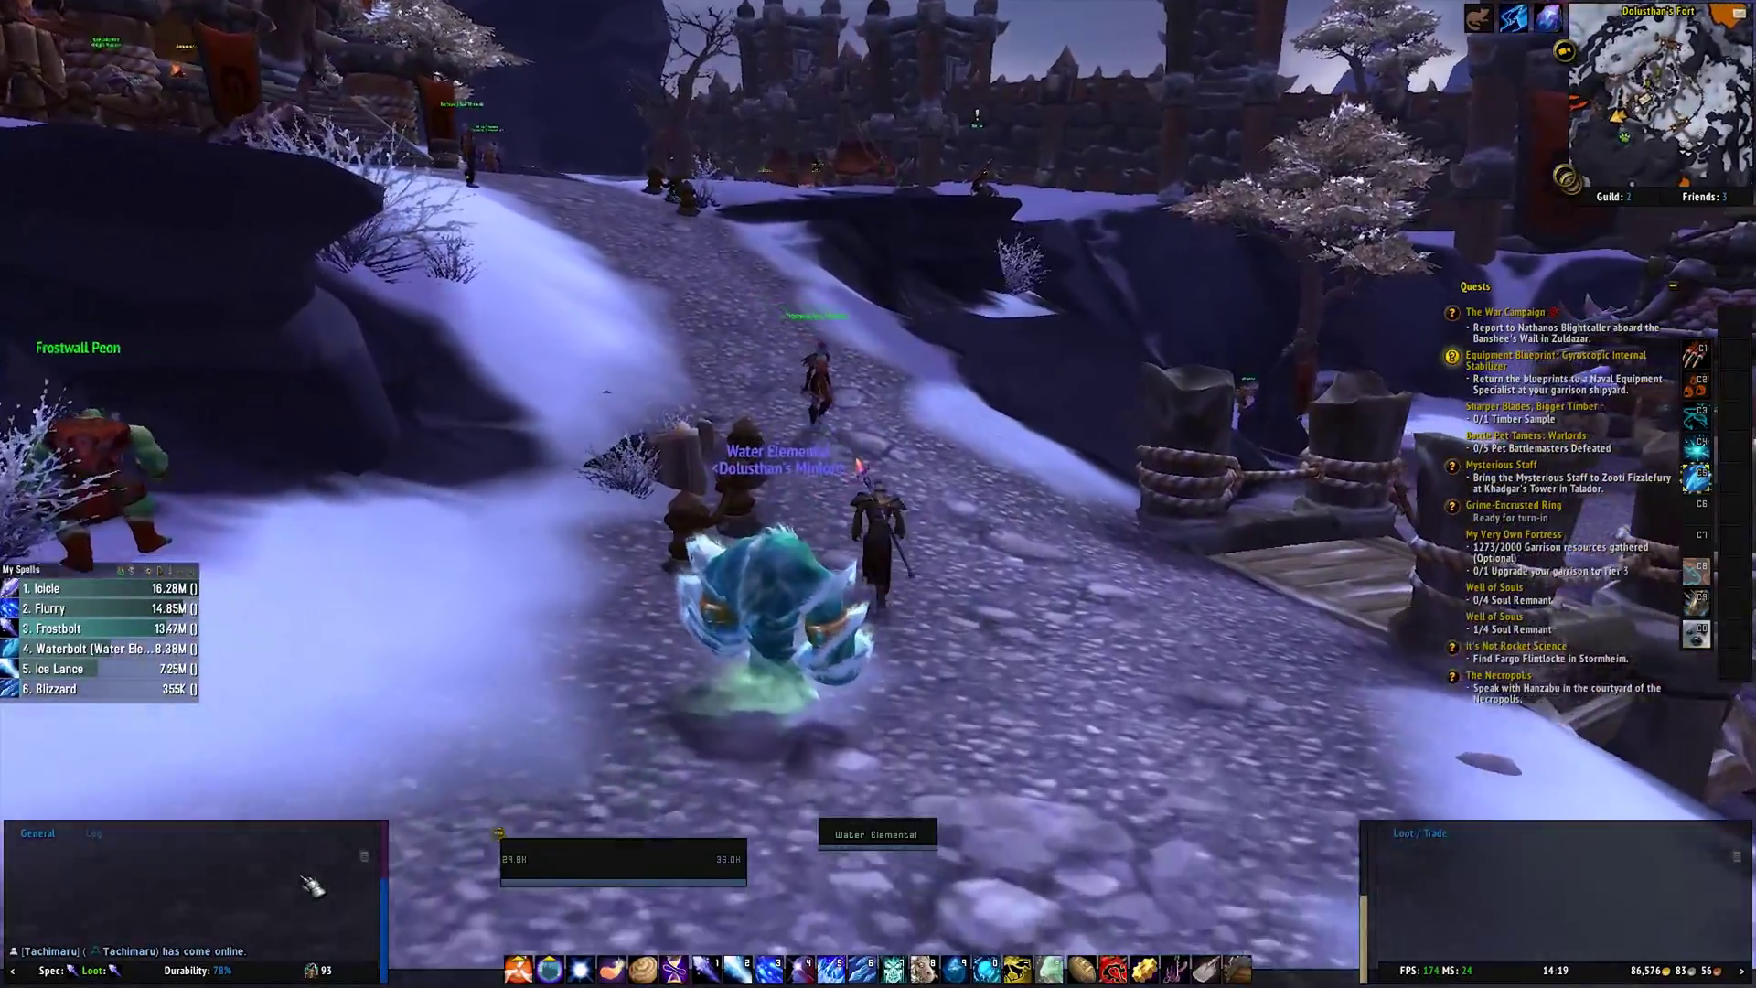
key("d")
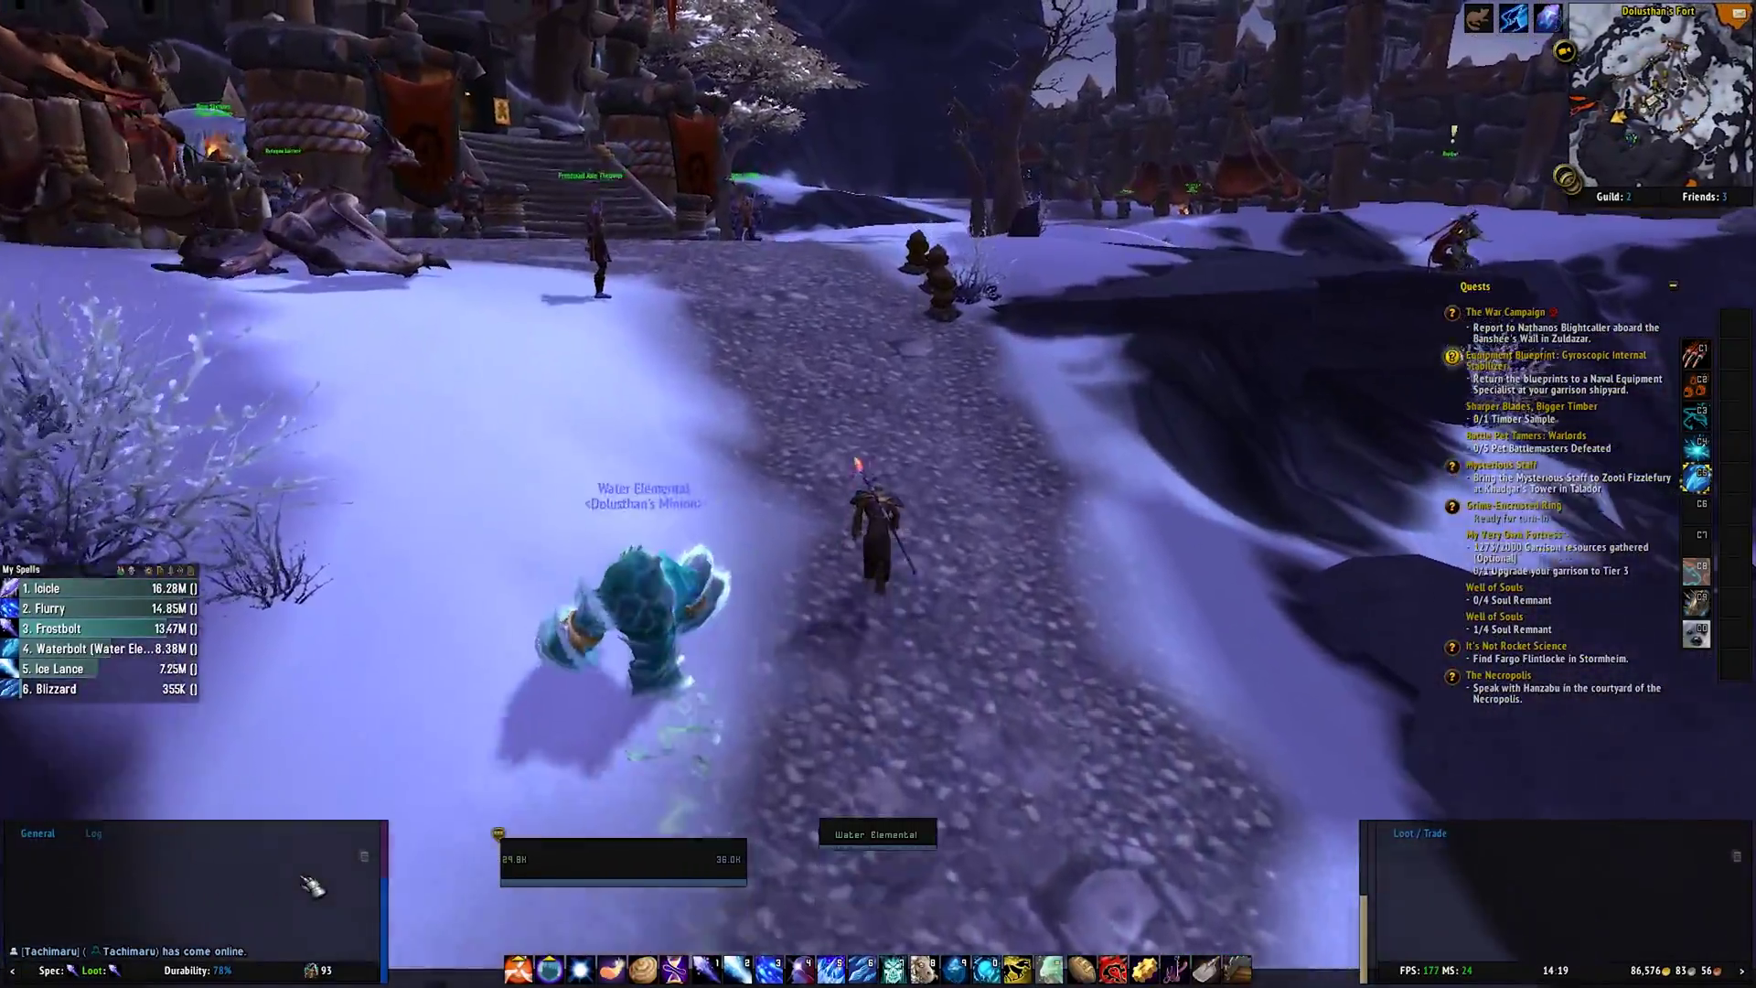
key("d")
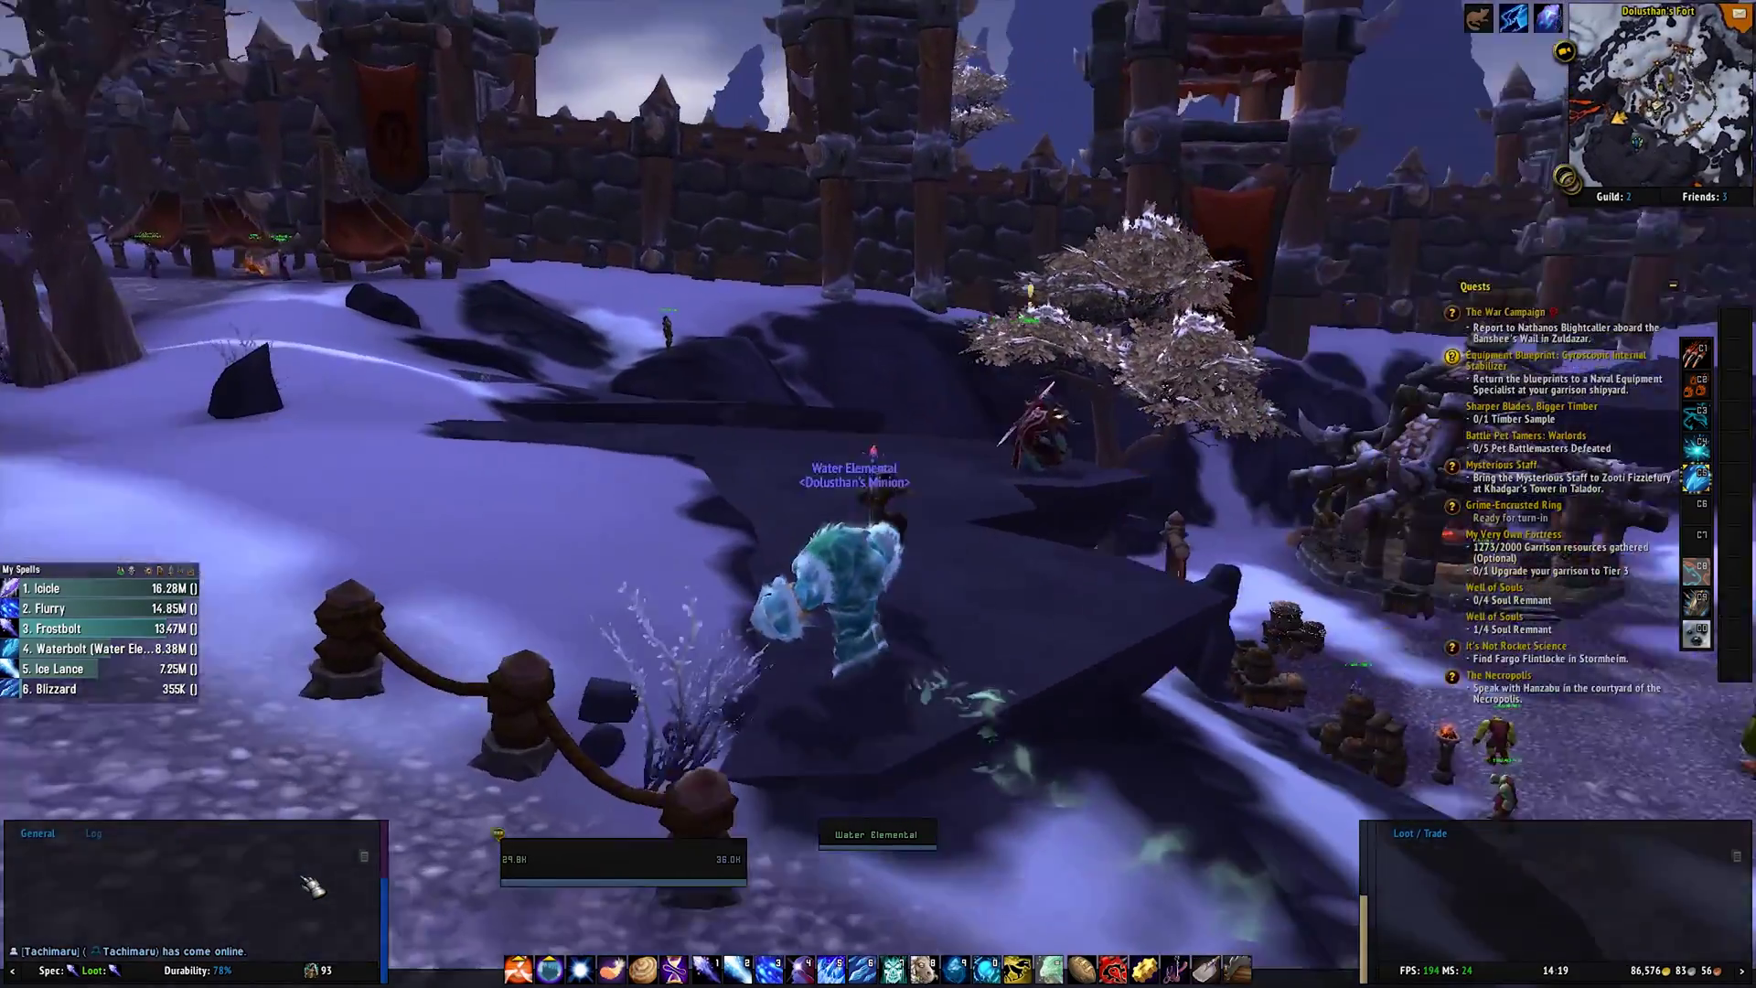
key("d")
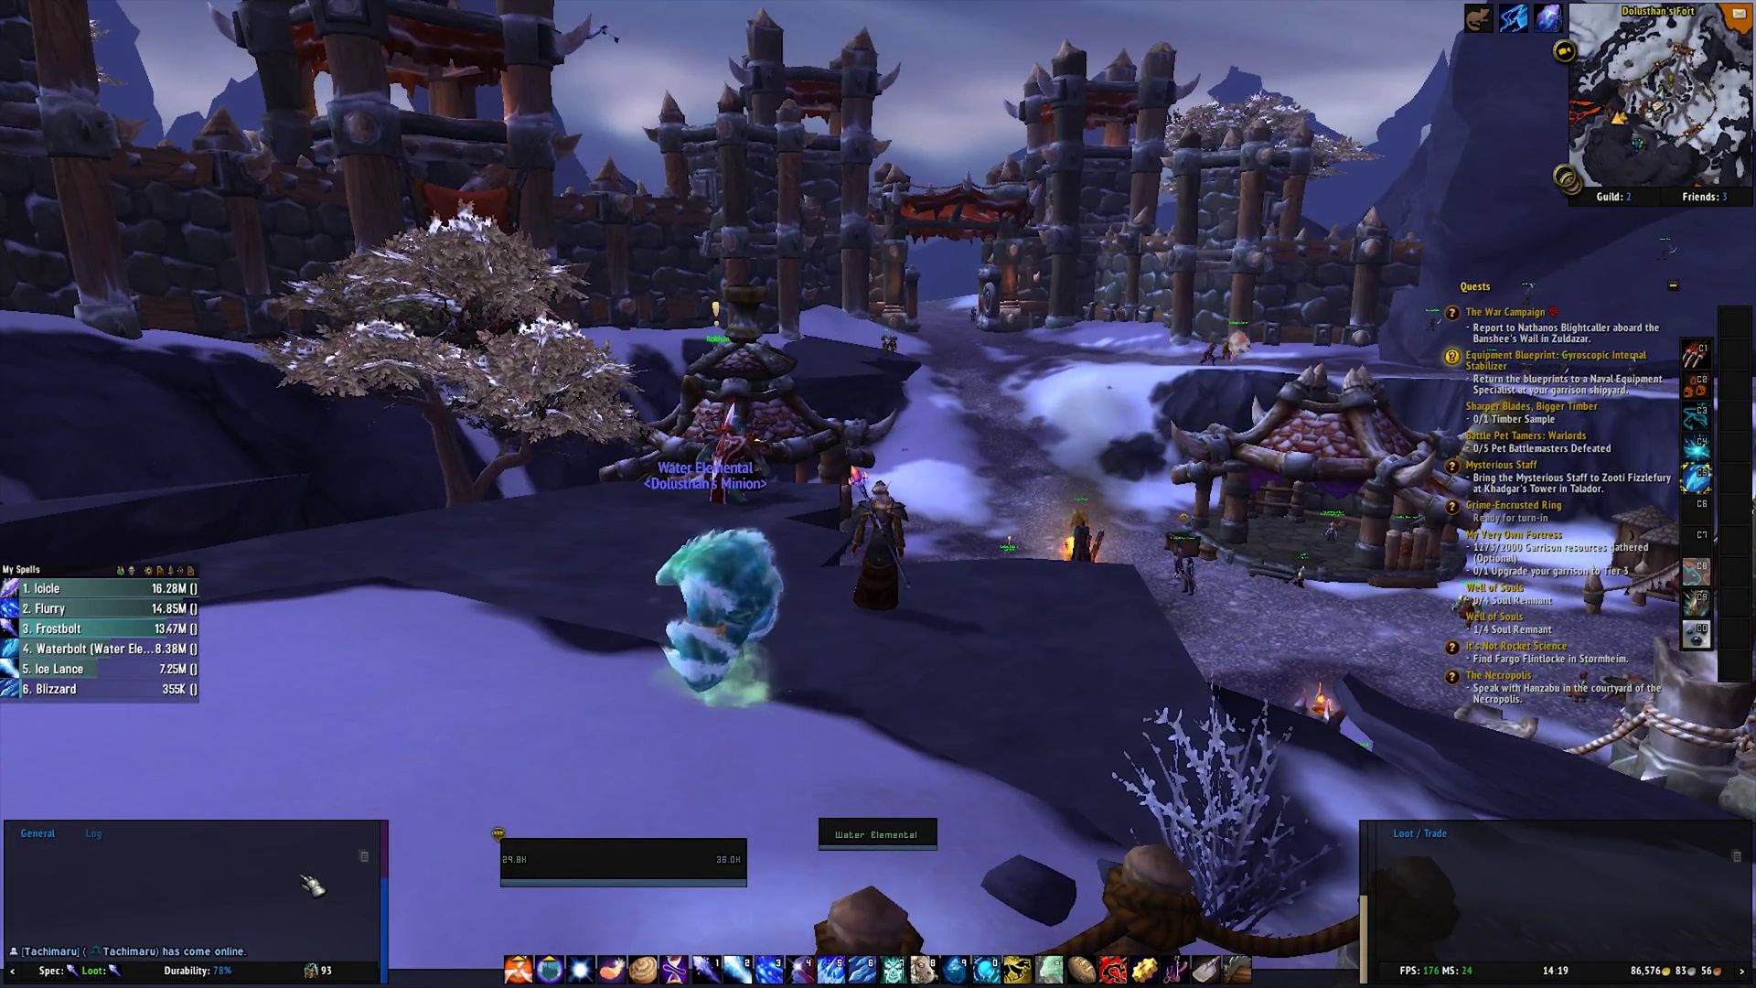
key("Escape")
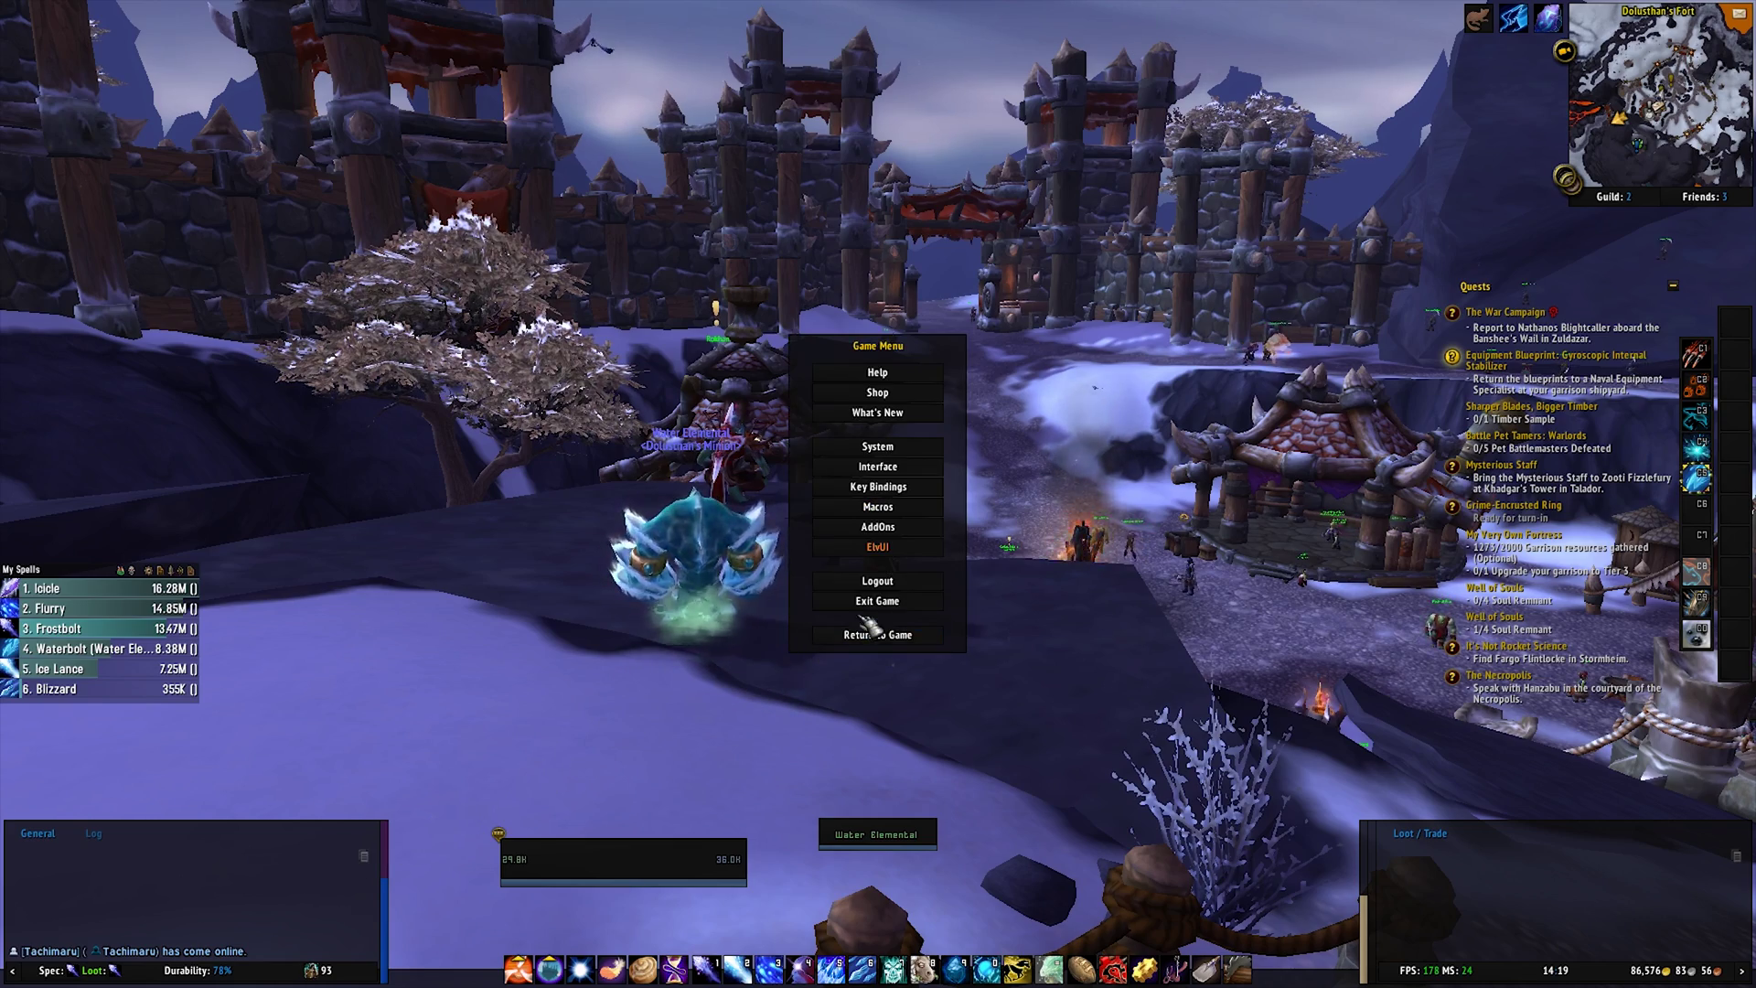
Open the AddOn List and scroll through the enabled Details, WeakAuras and ElvUI entries
left_click(939, 520)
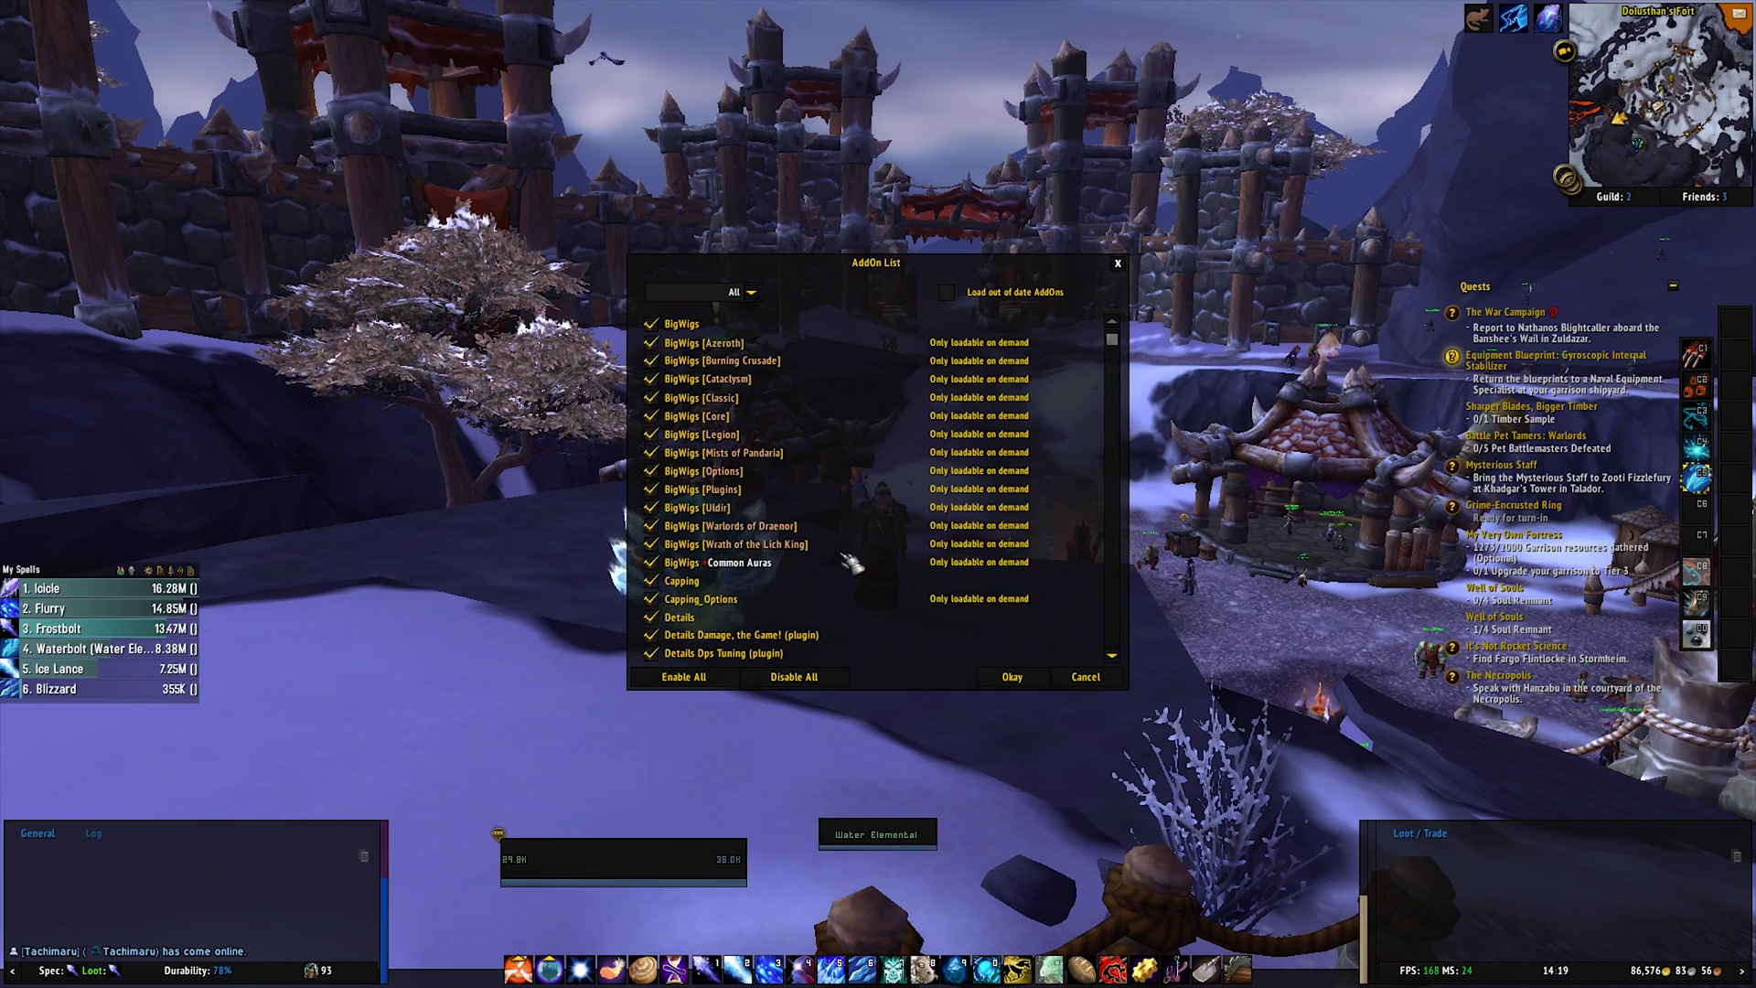
scroll(851, 563, "down", 10)
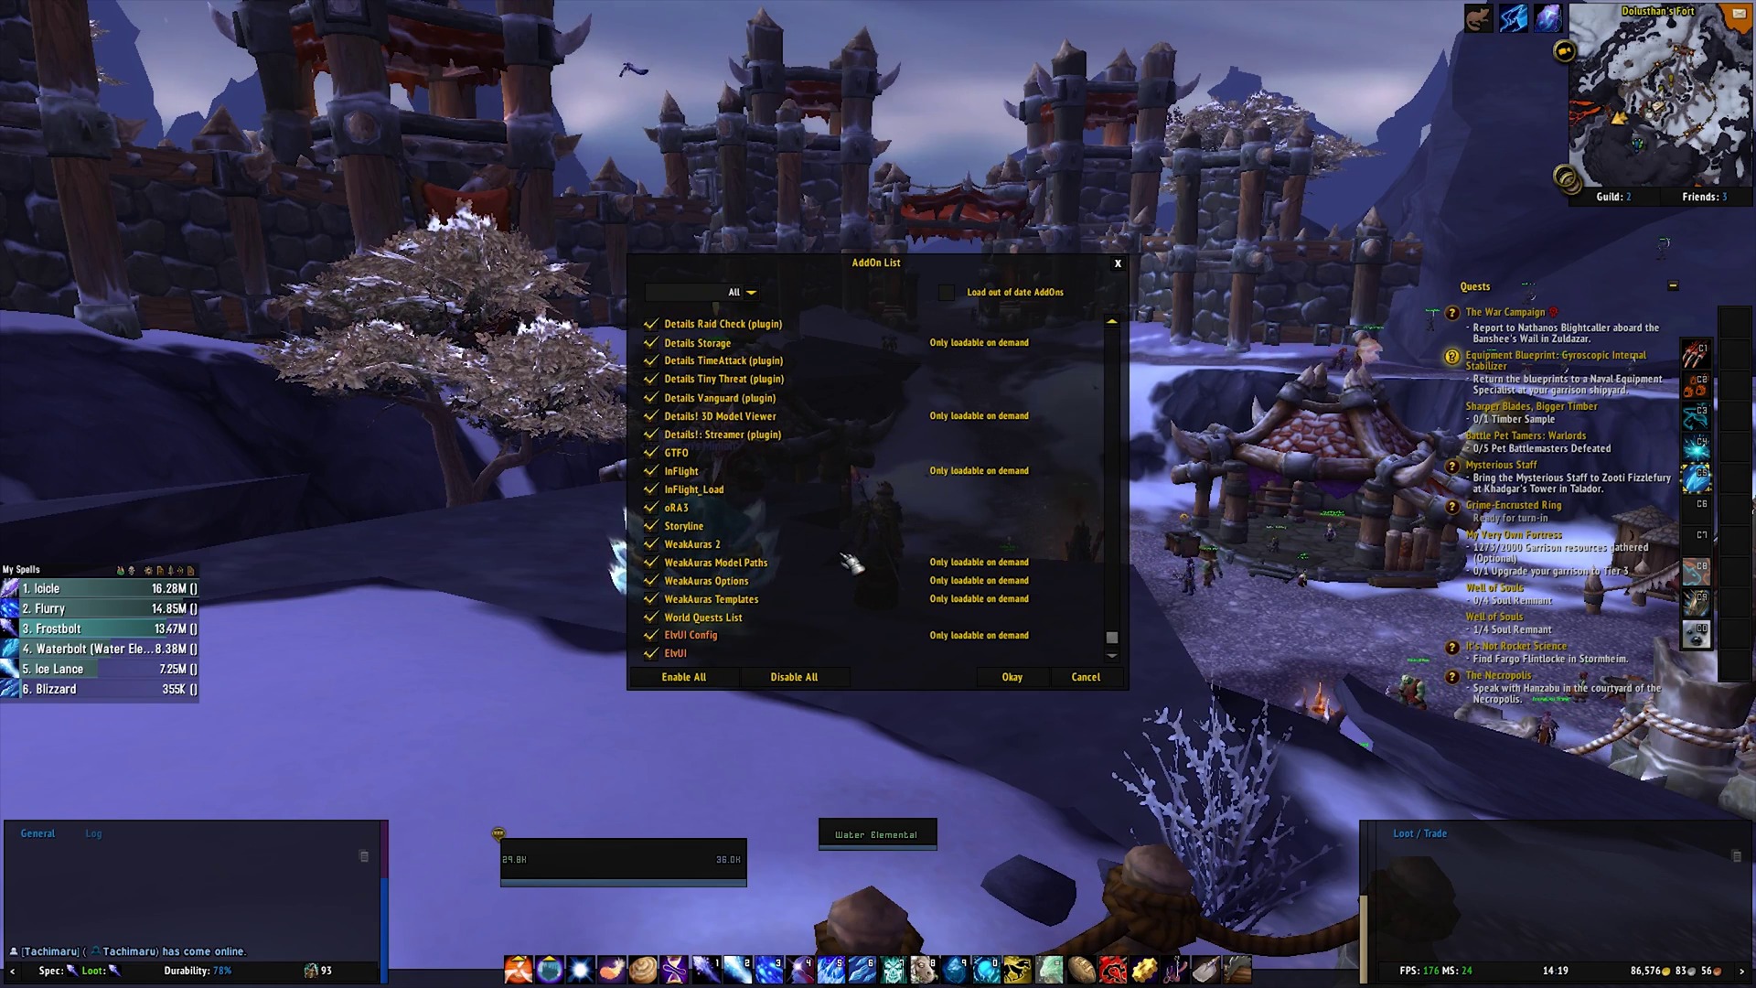
scroll(851, 562, "up", 10)
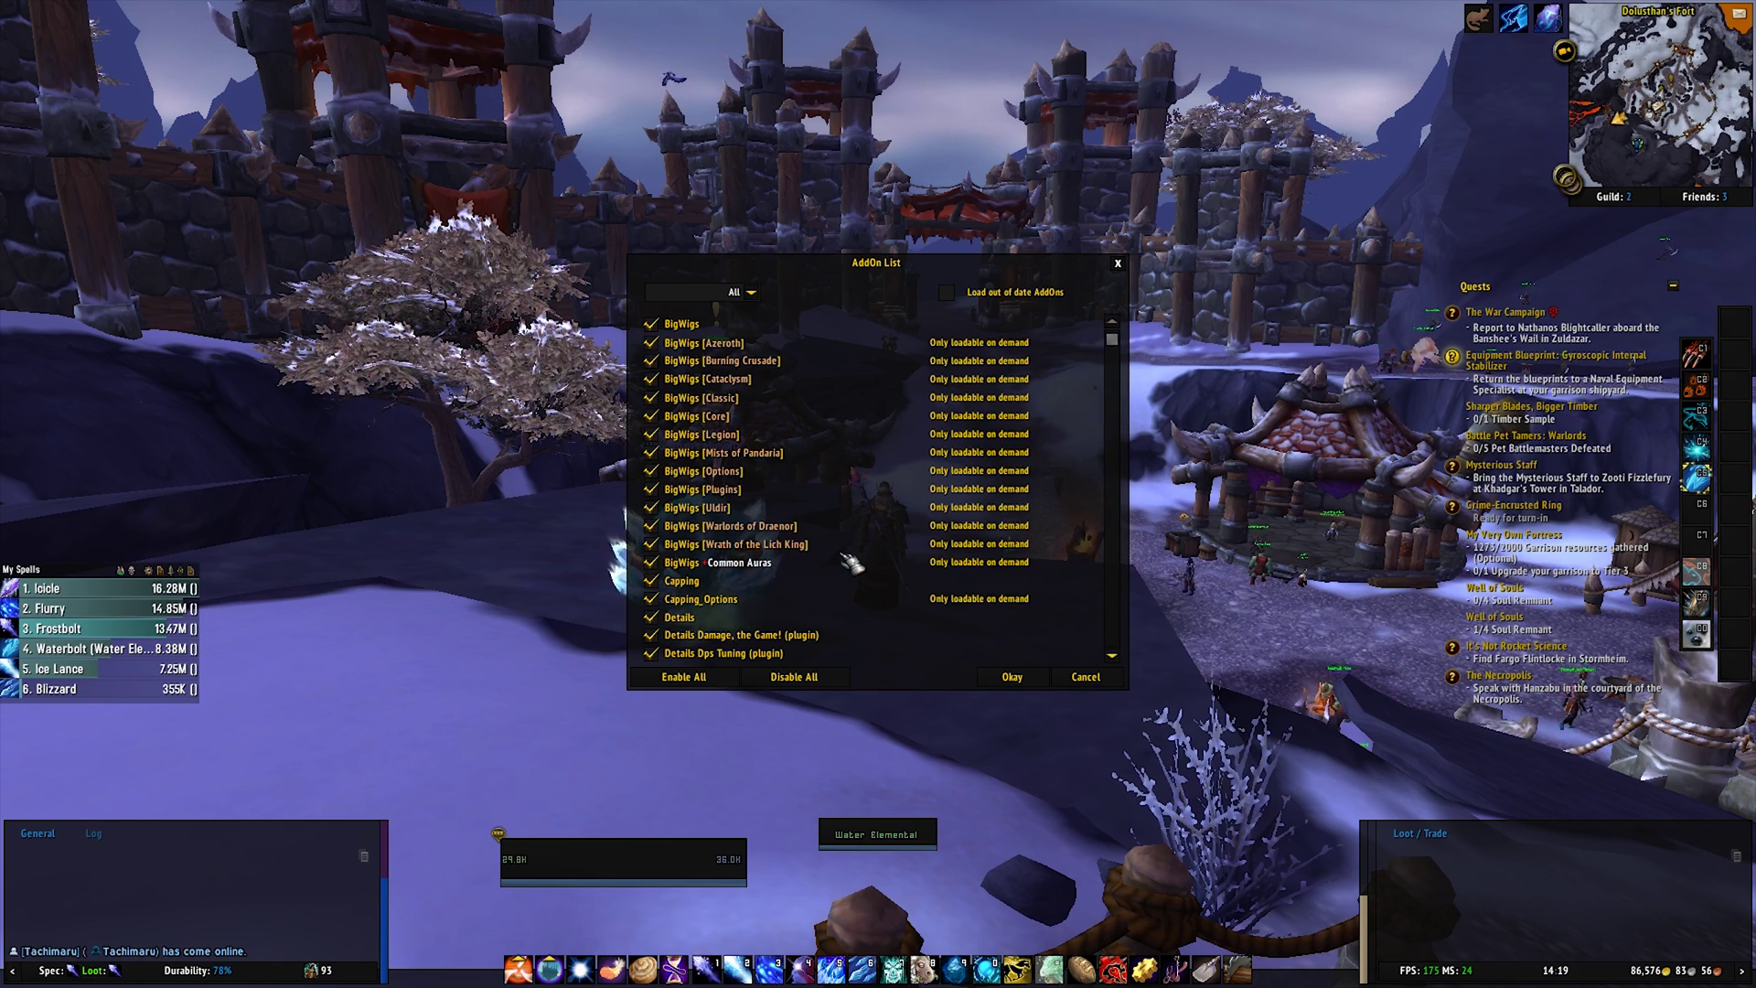
scroll(851, 563, "down", 10)
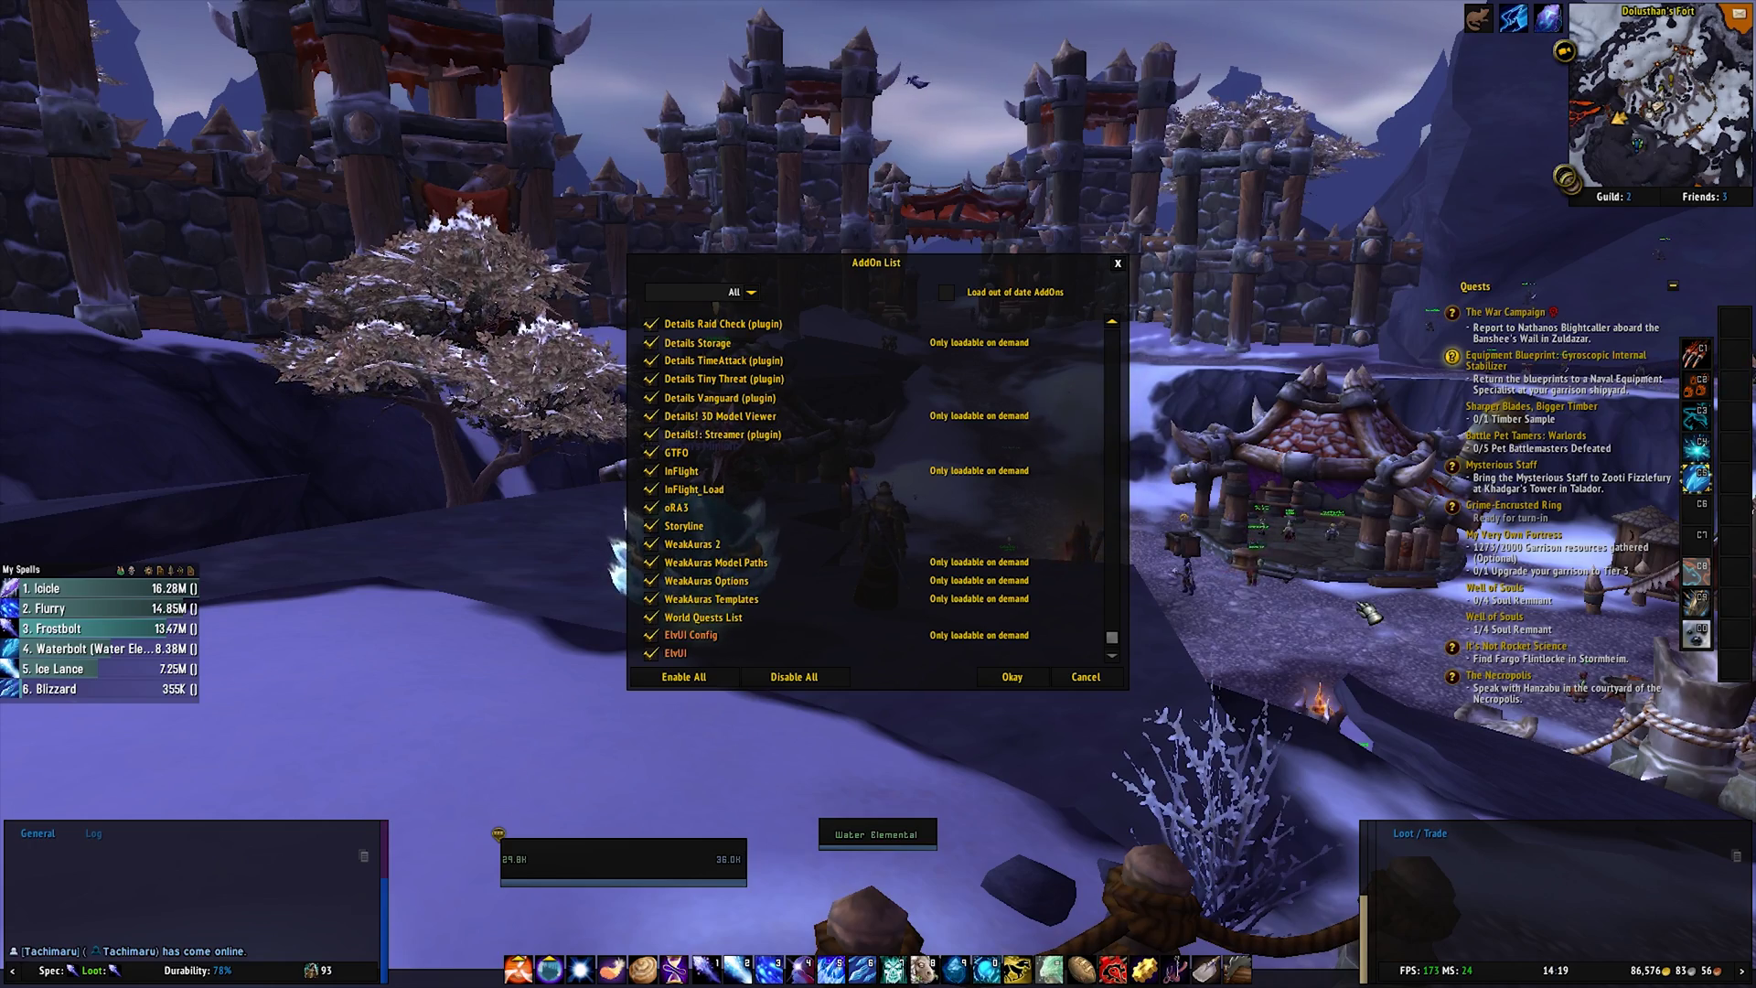
Close the AddOn List and turn the camera around the snowy garrison
key("a")
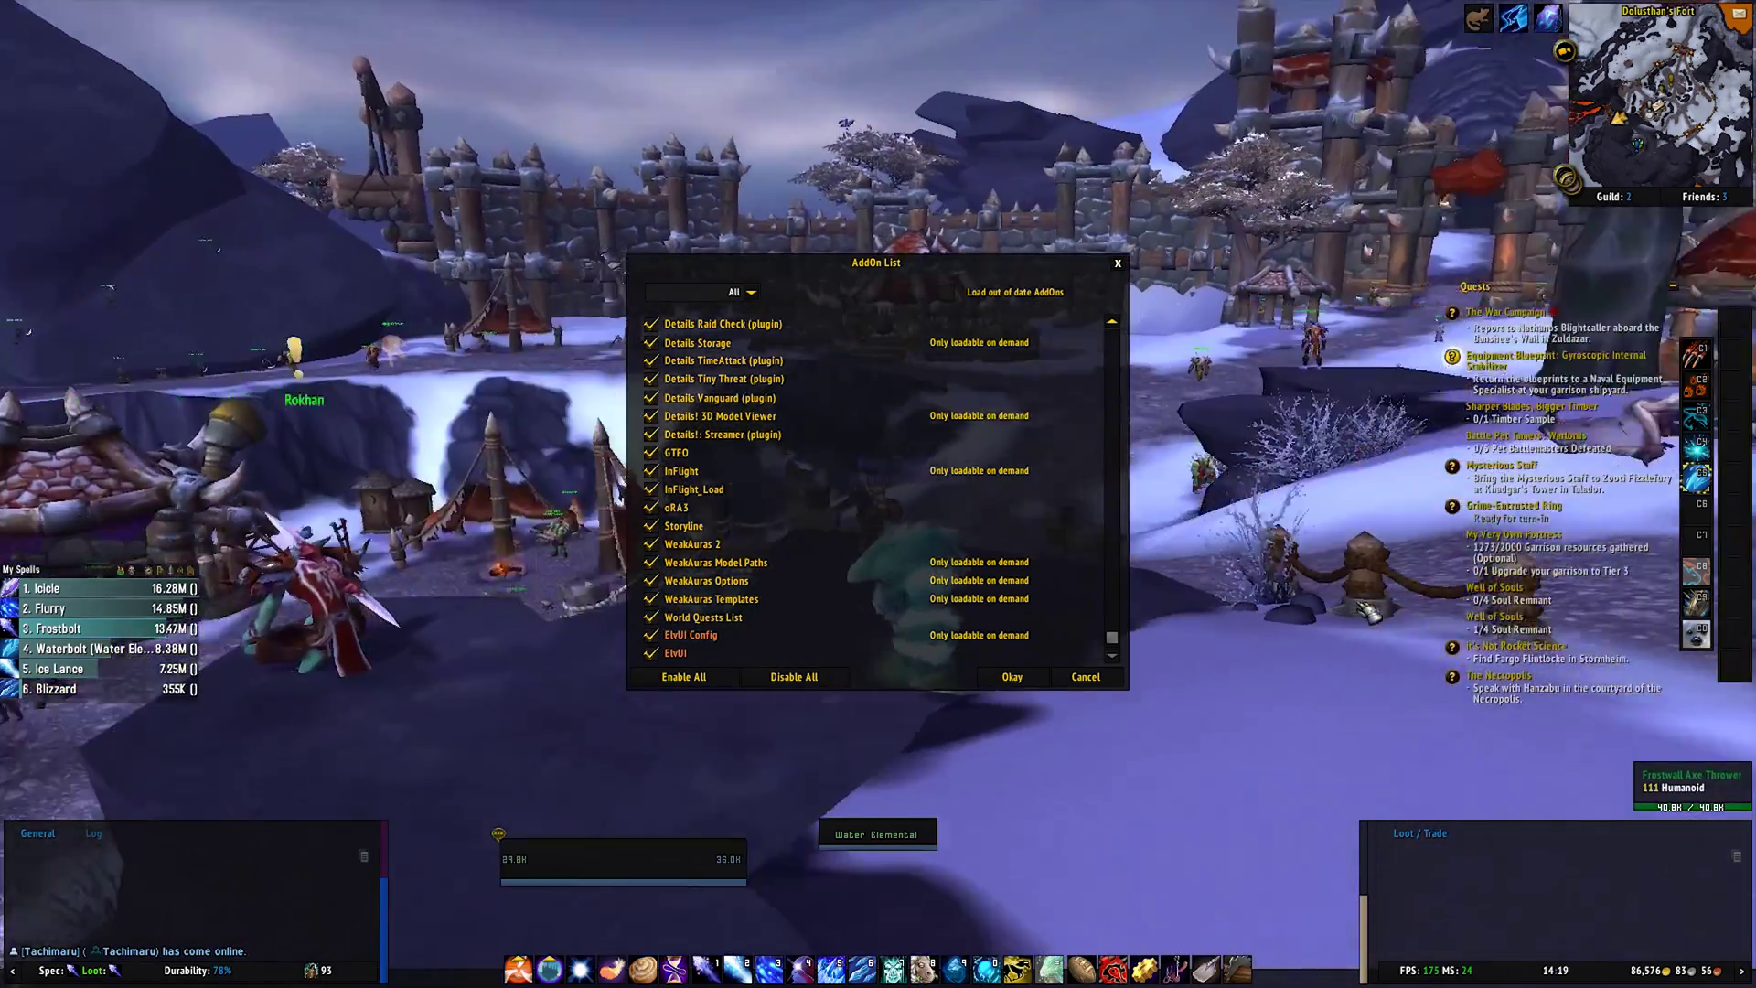
key("a")
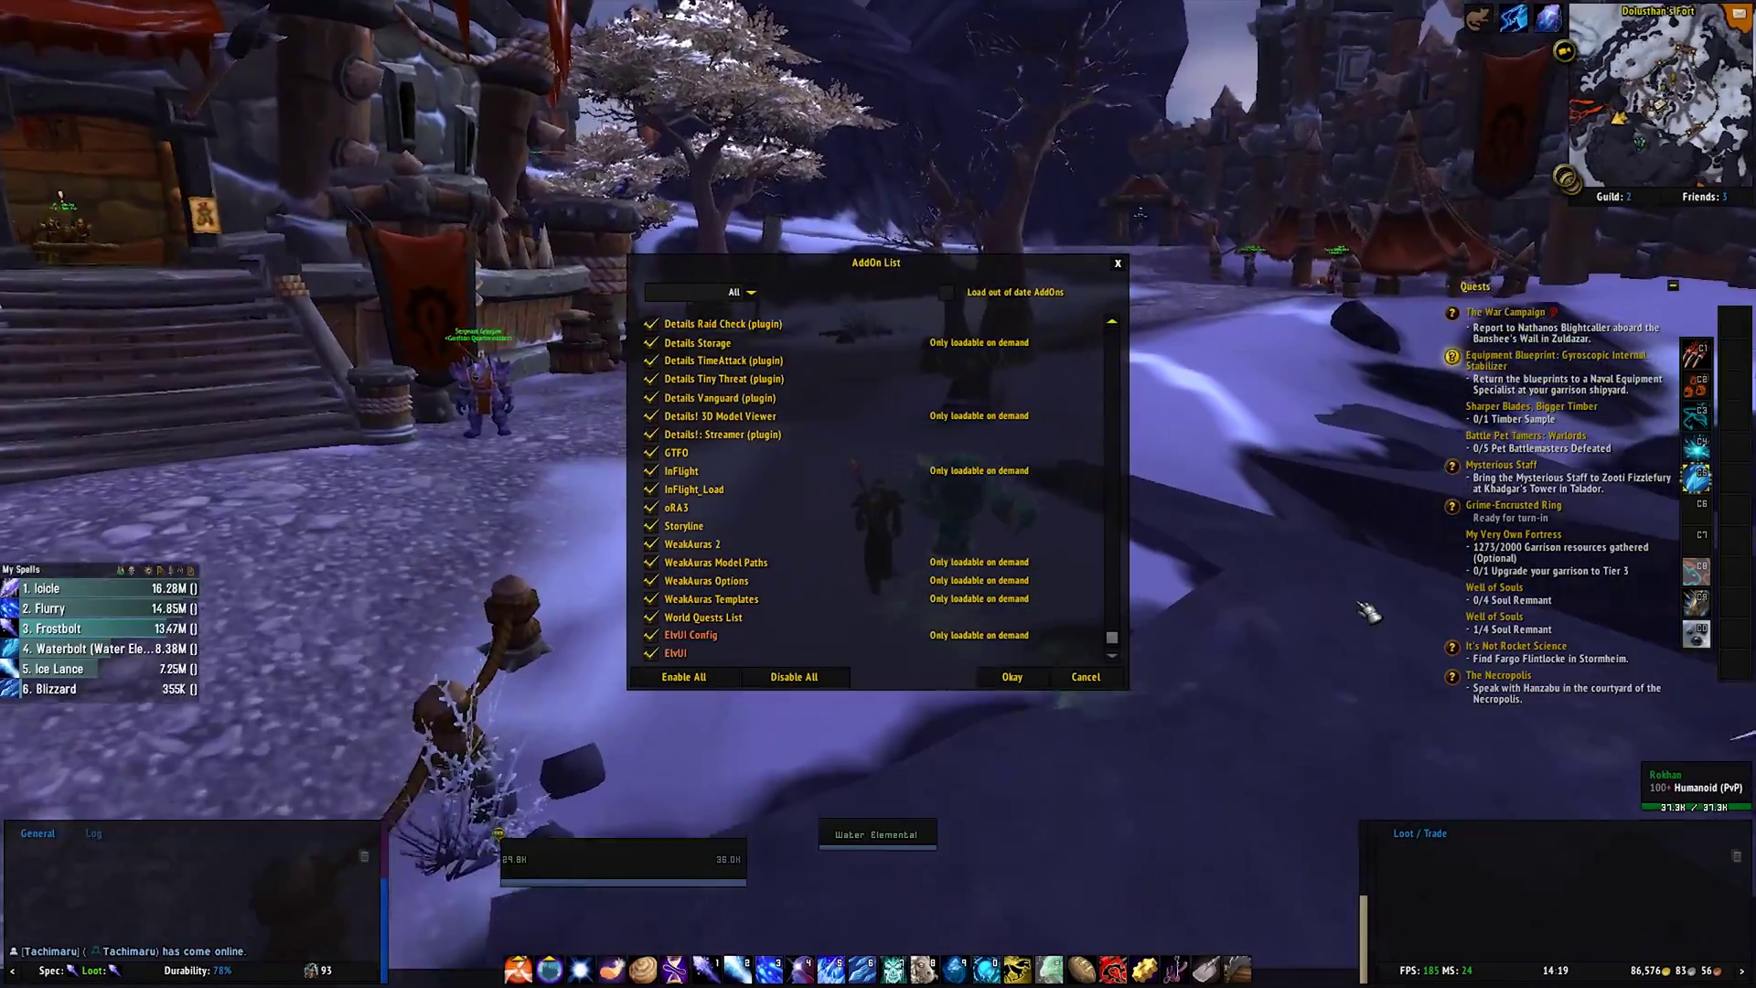
key("a")
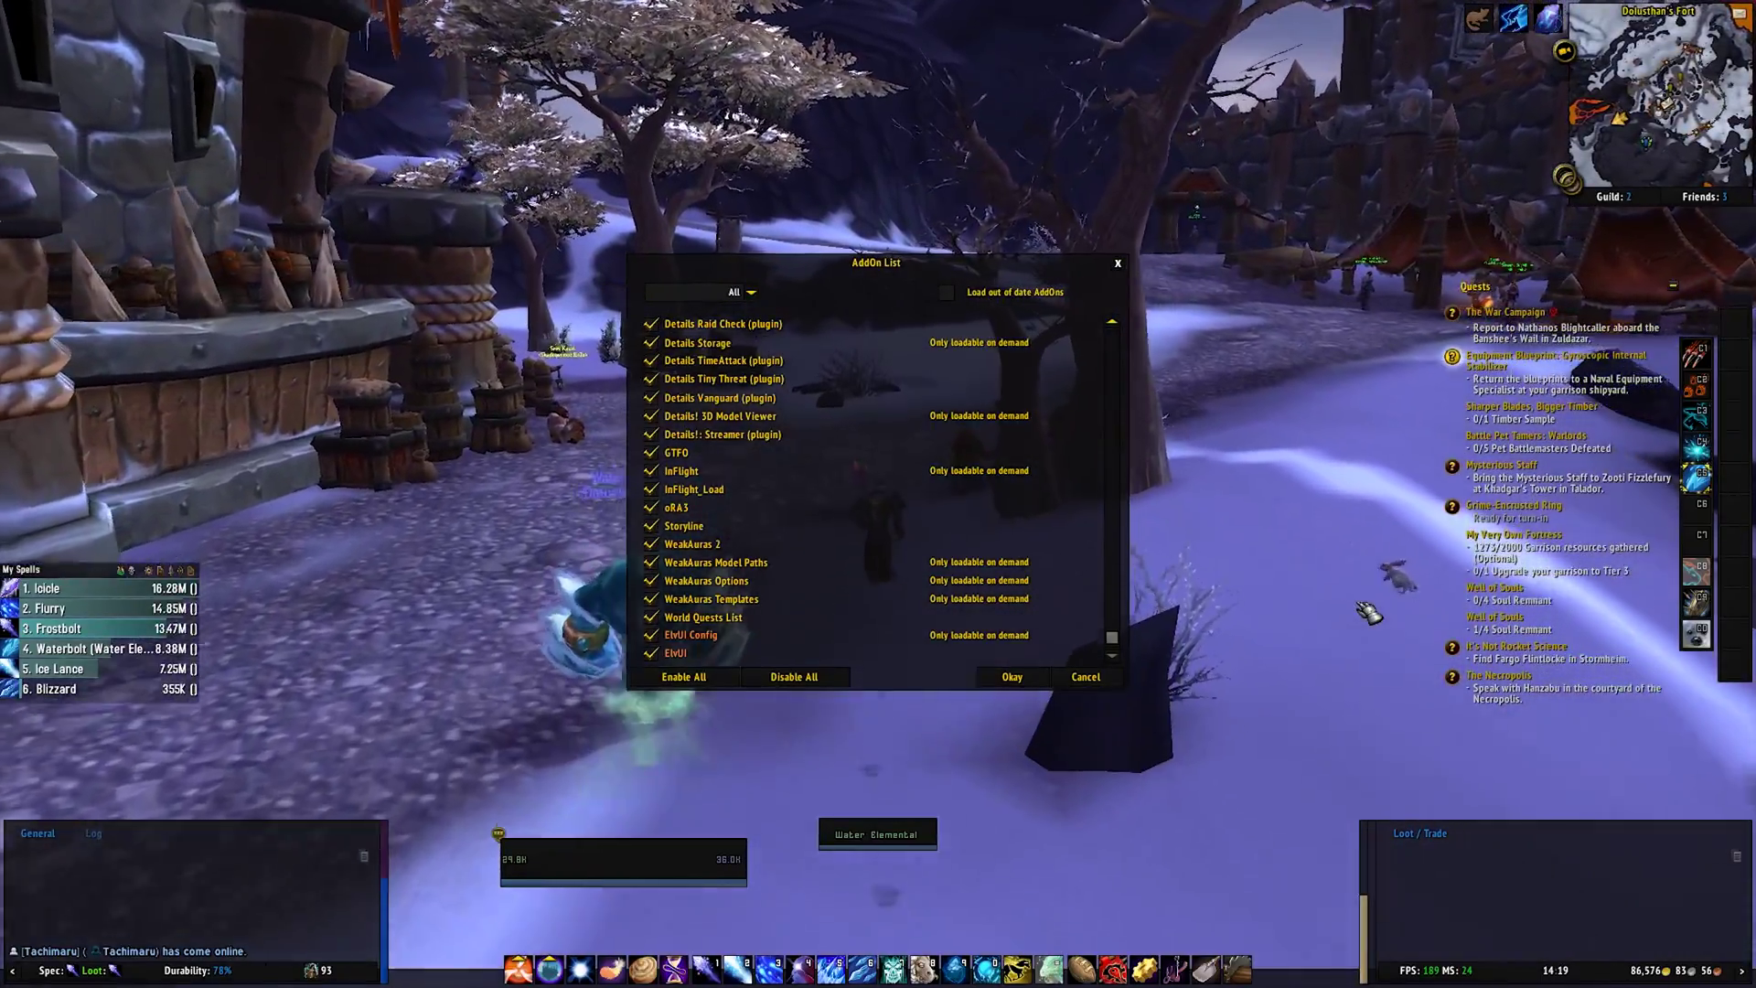
key("a")
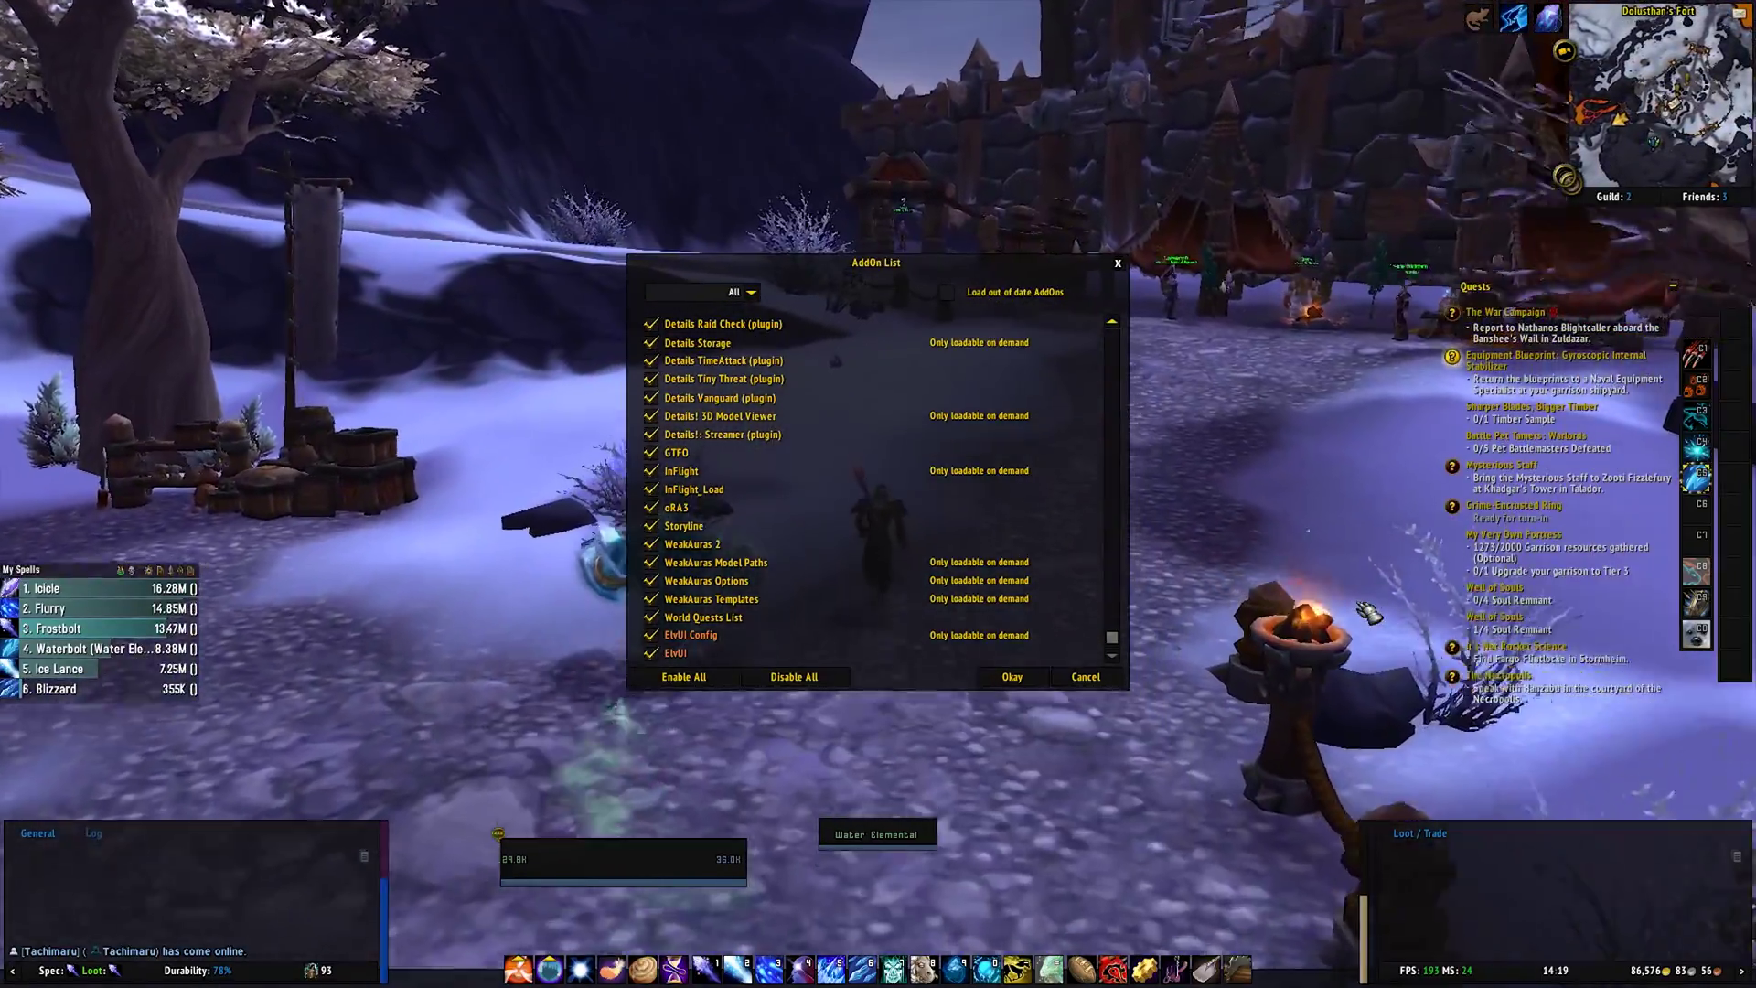
key("a")
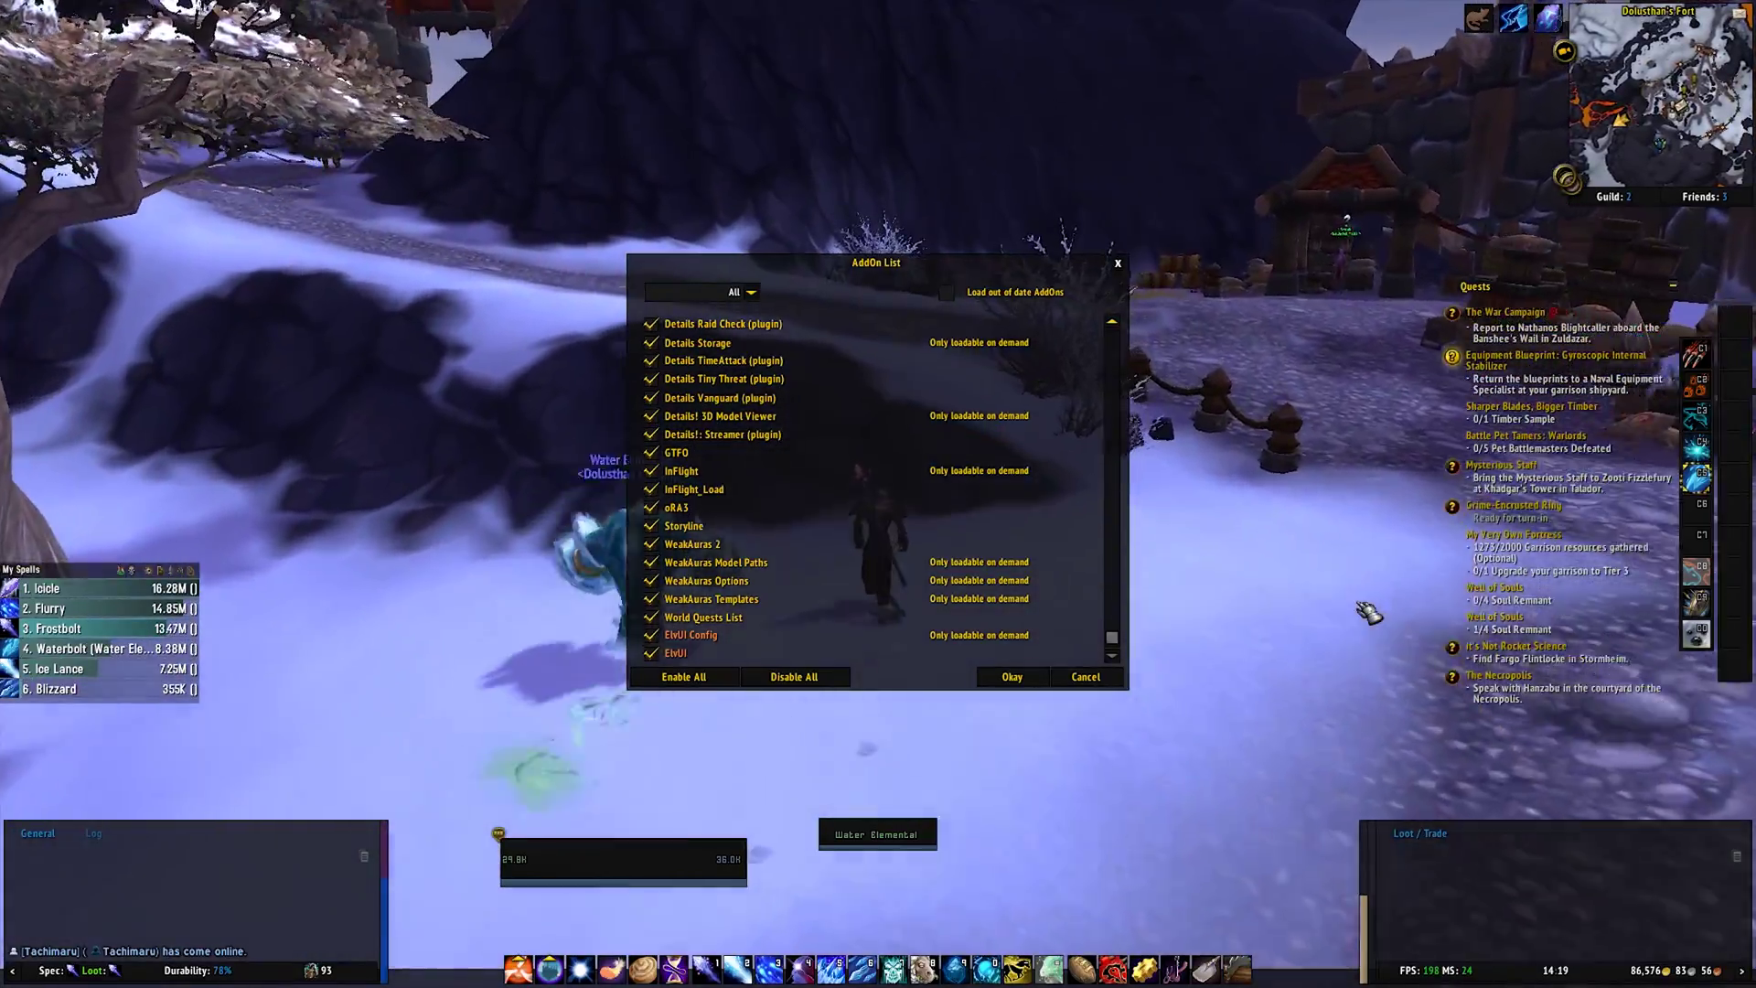
key("a")
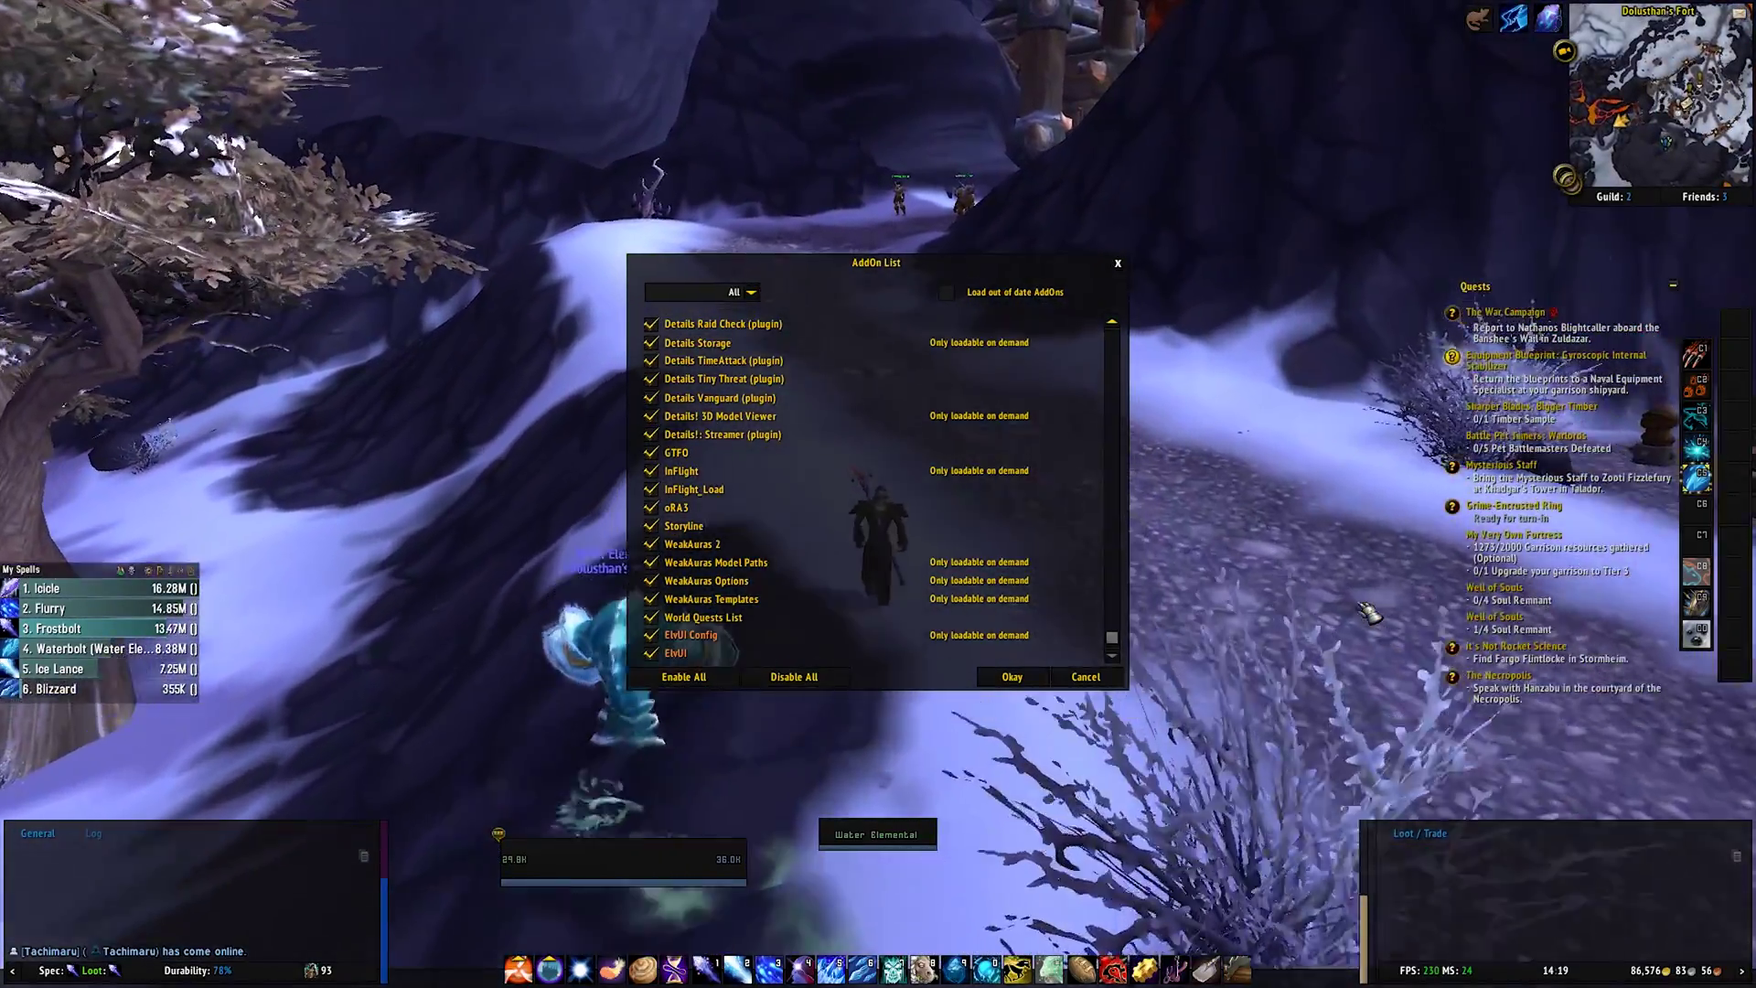
key("a")
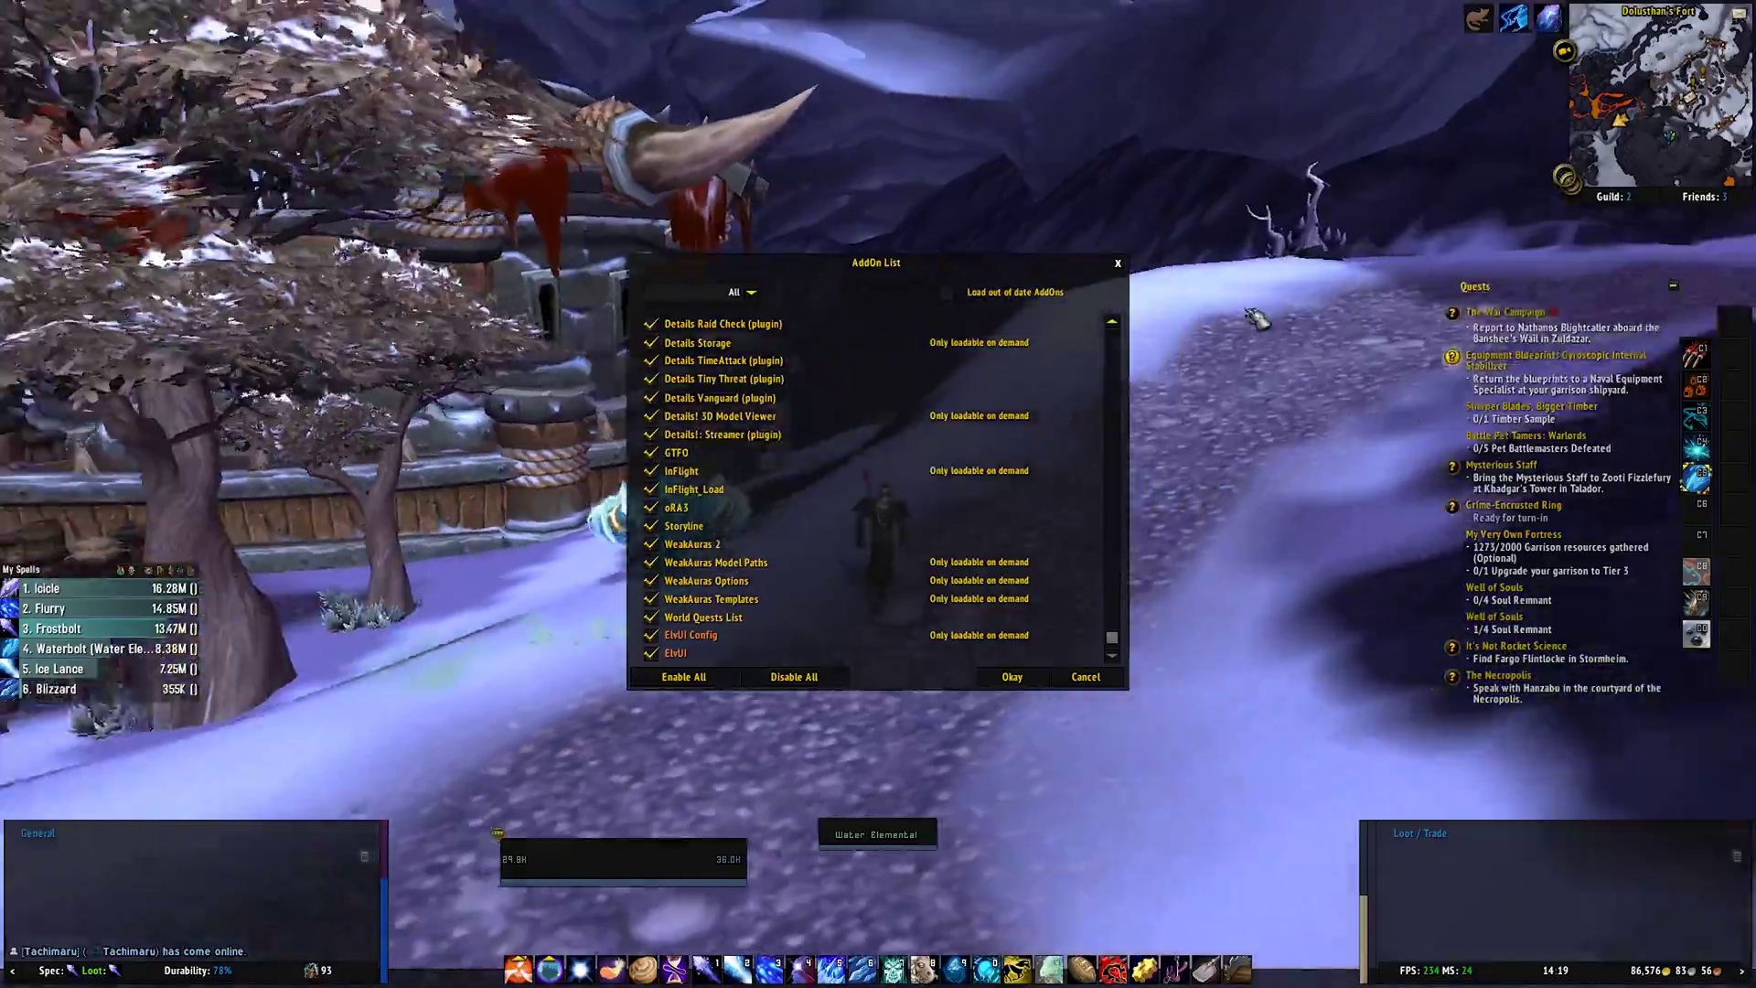
key("Escape")
key("a")
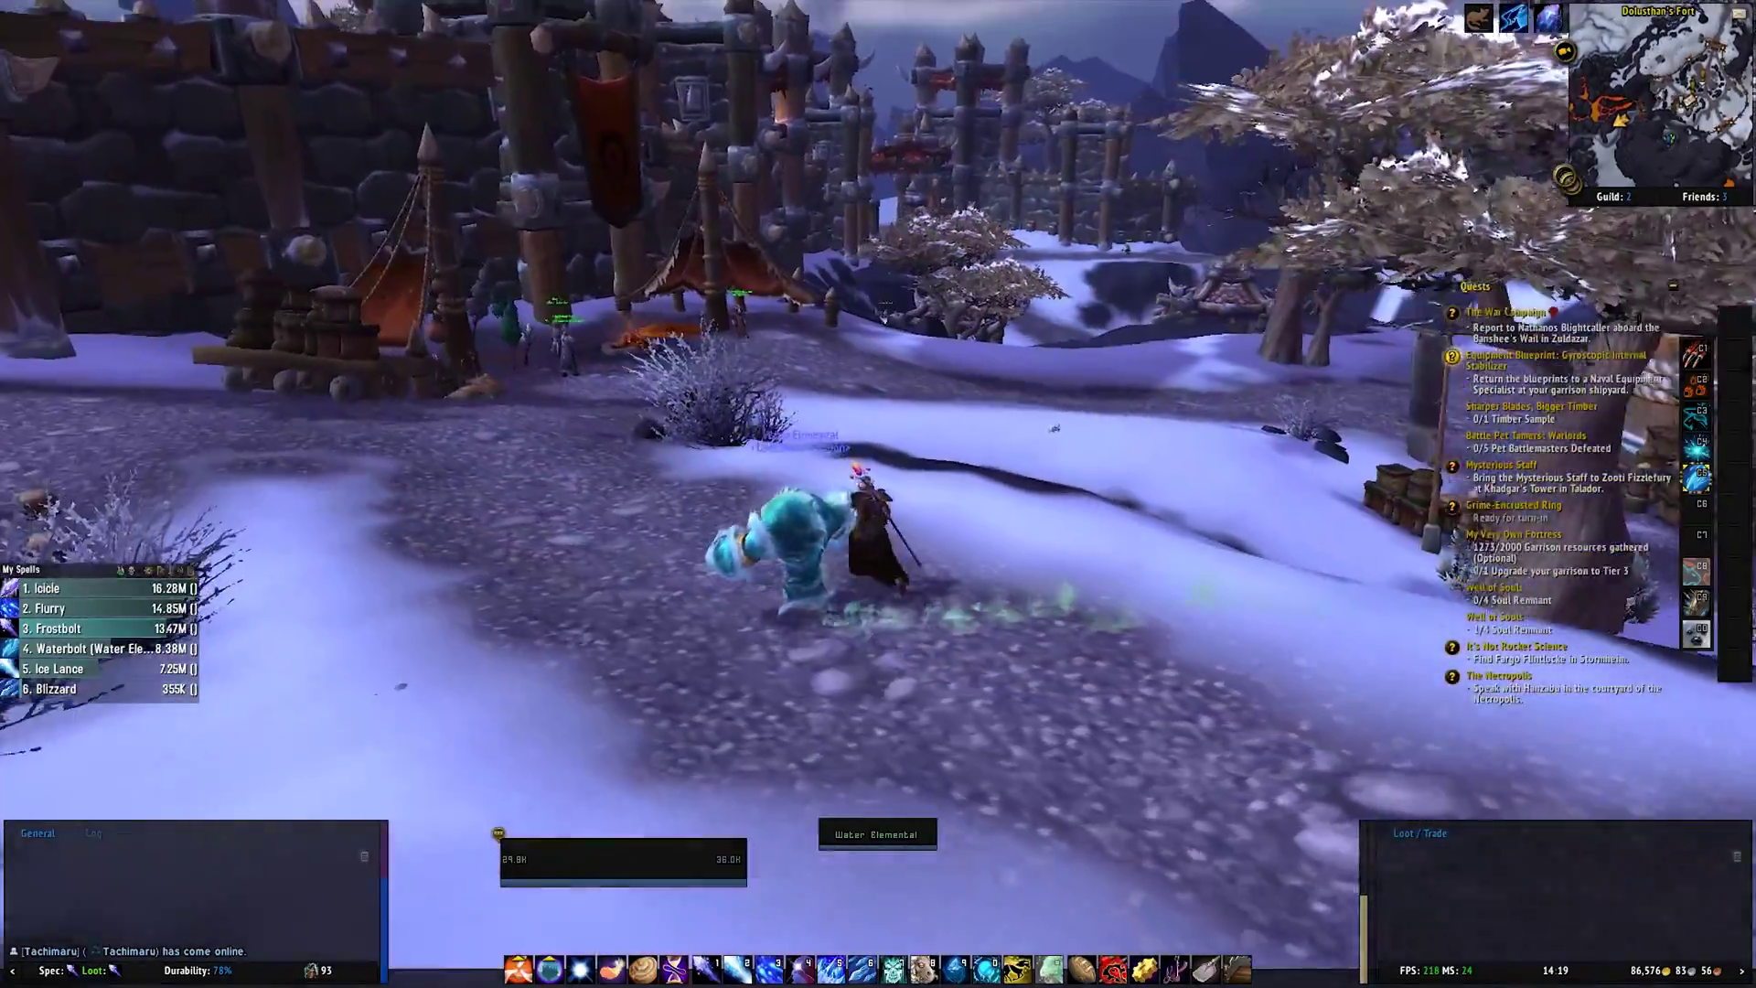
key("w")
key("a")
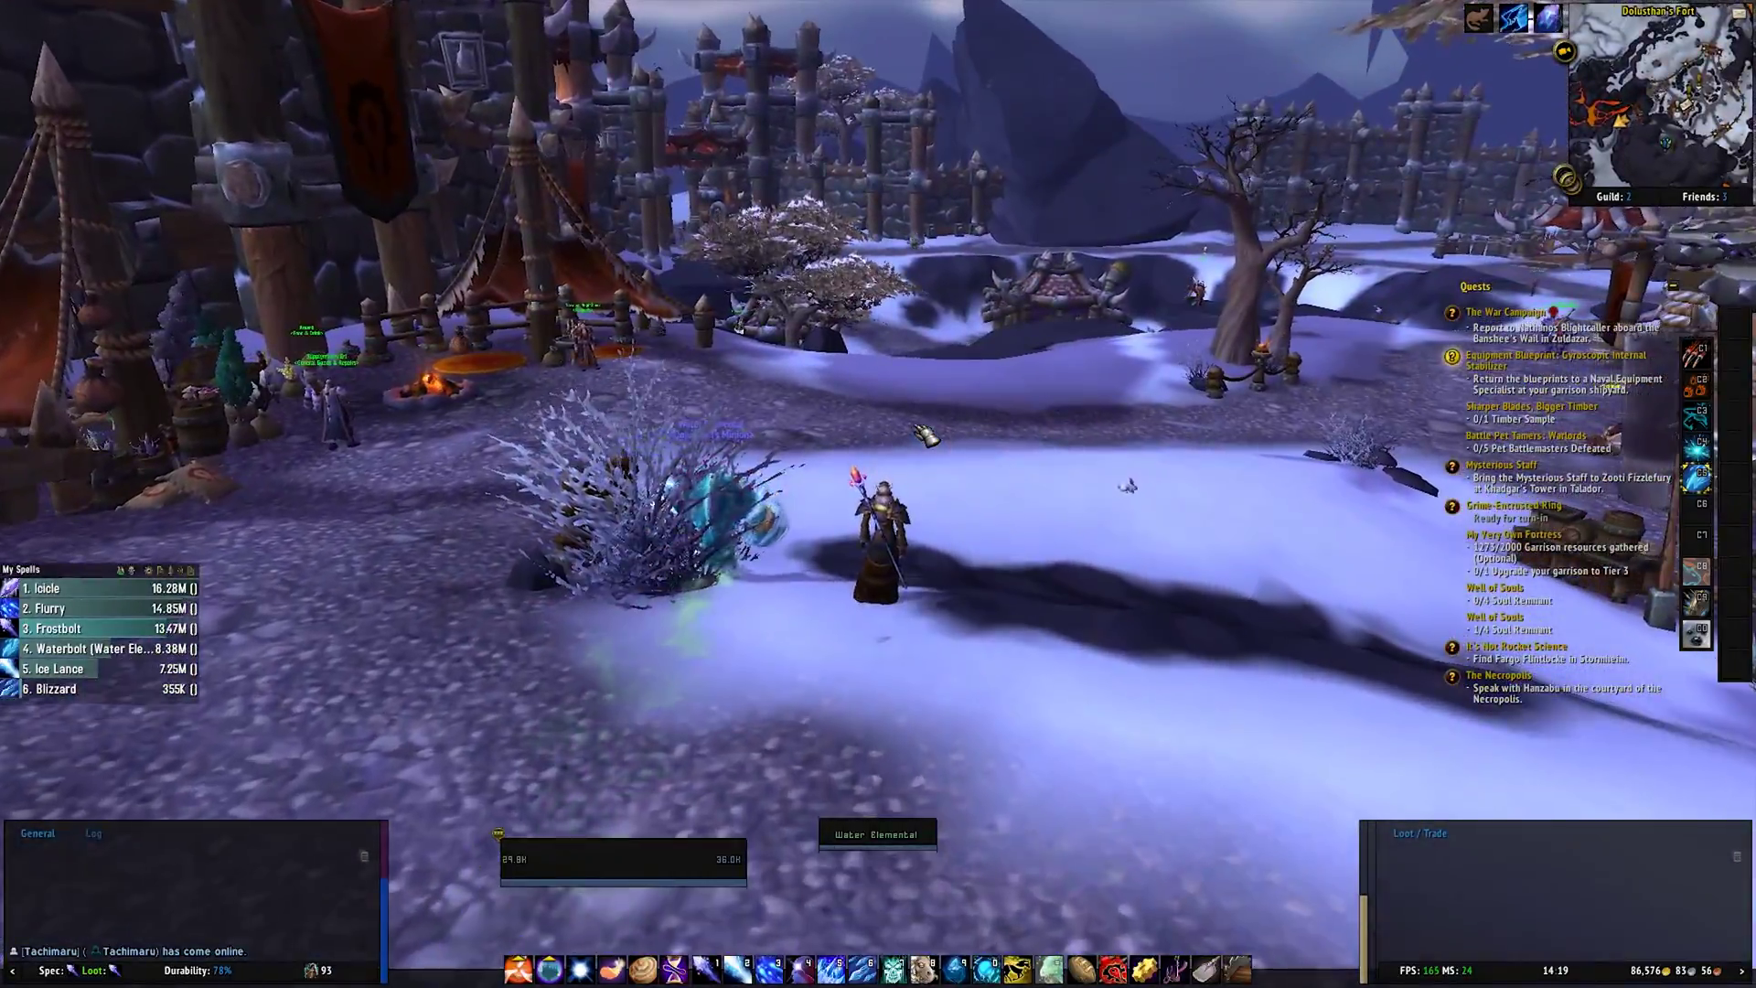
key("a")
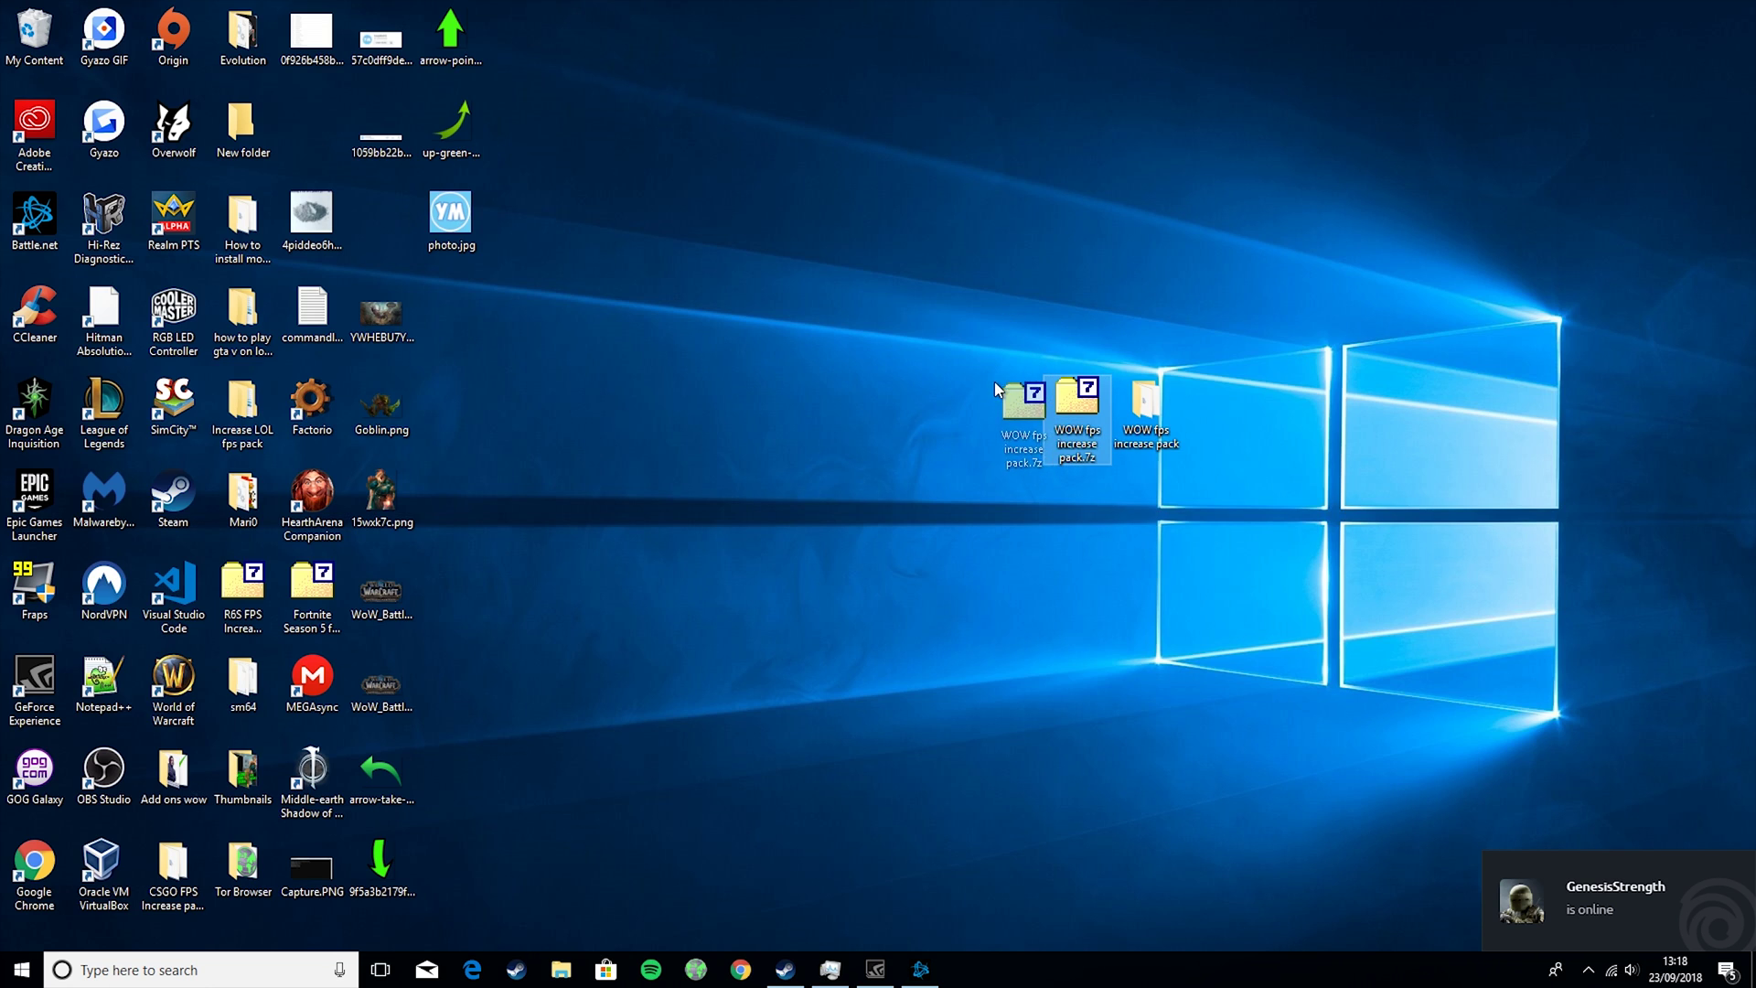
Drag WOW fps increase pack.7z beside photo.jpg and move the pack folder higher on the desktop
left_click_drag(1059, 405, 375, 224)
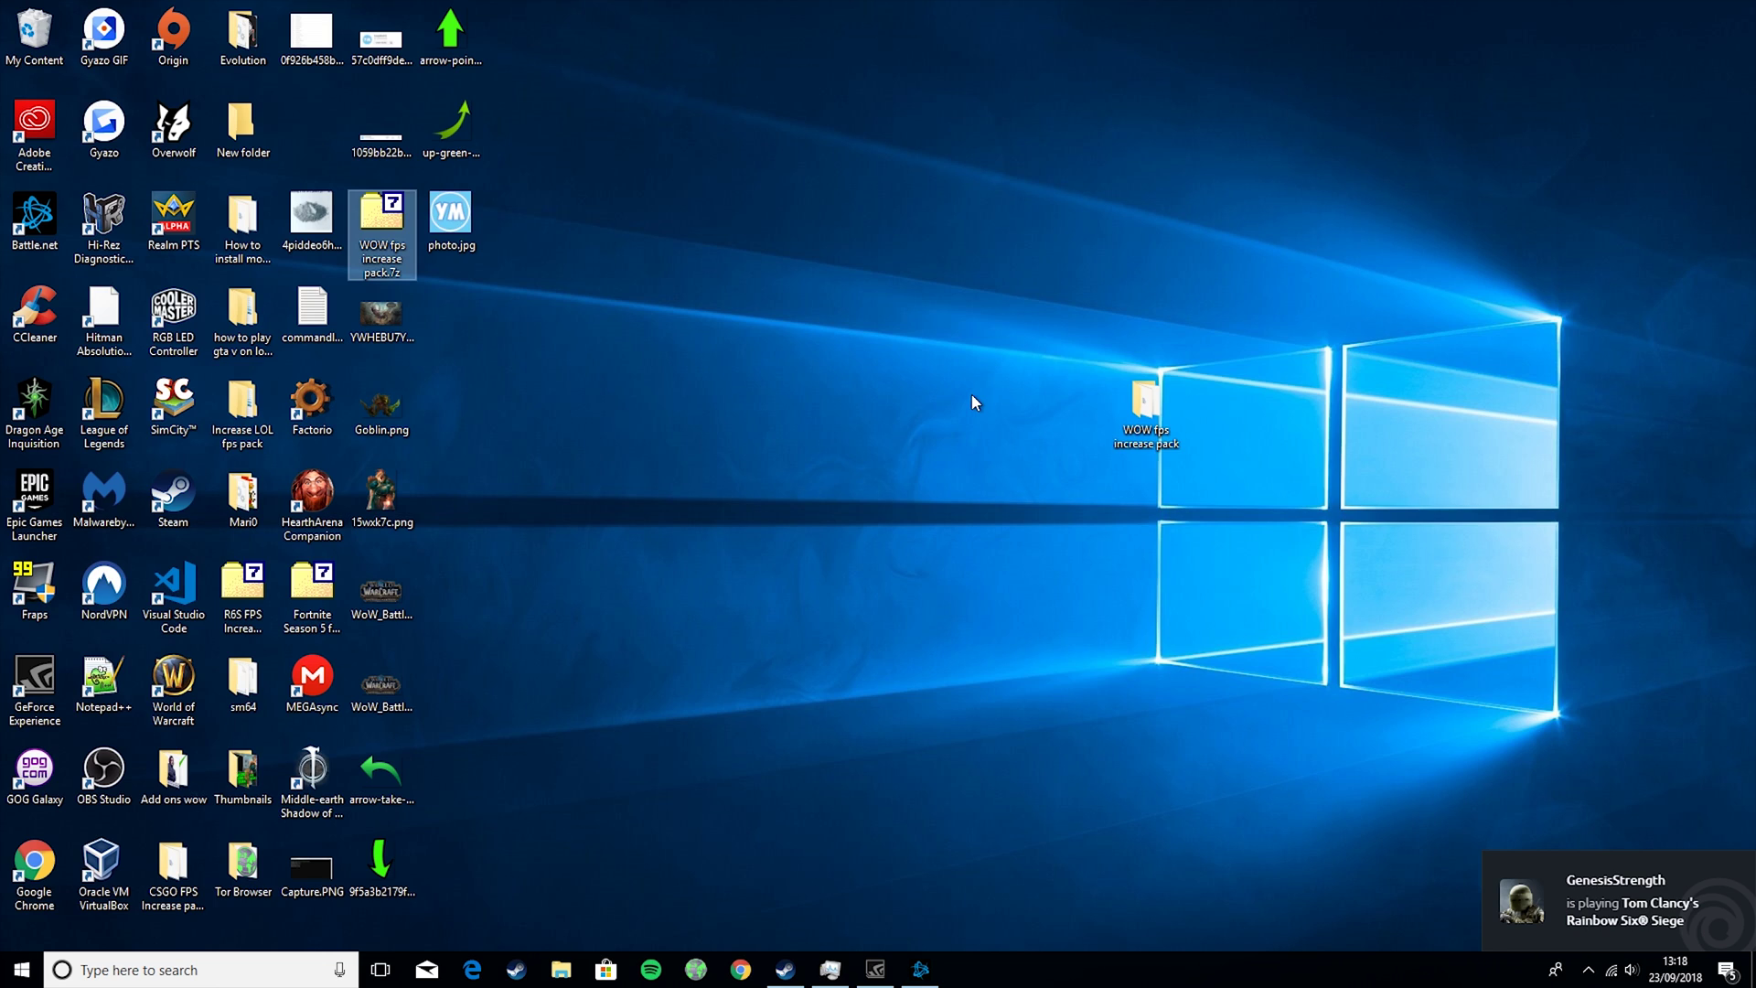
left_click_drag(1143, 402, 1088, 525)
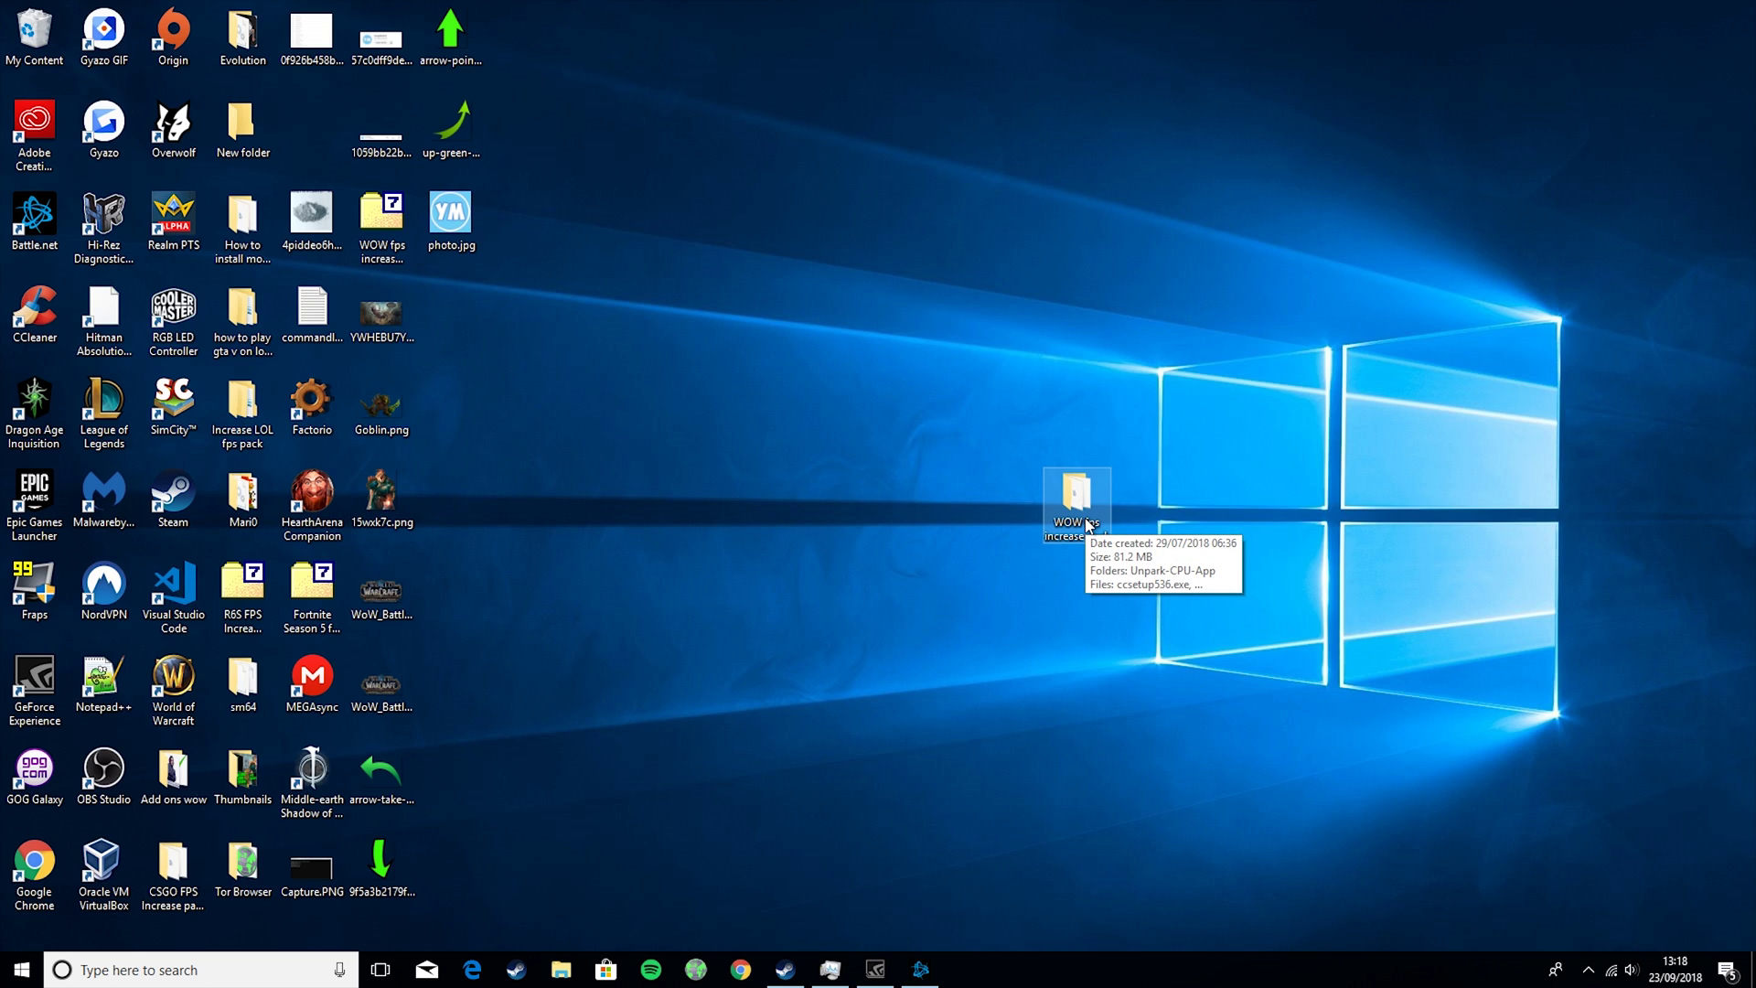
left_click(1015, 391)
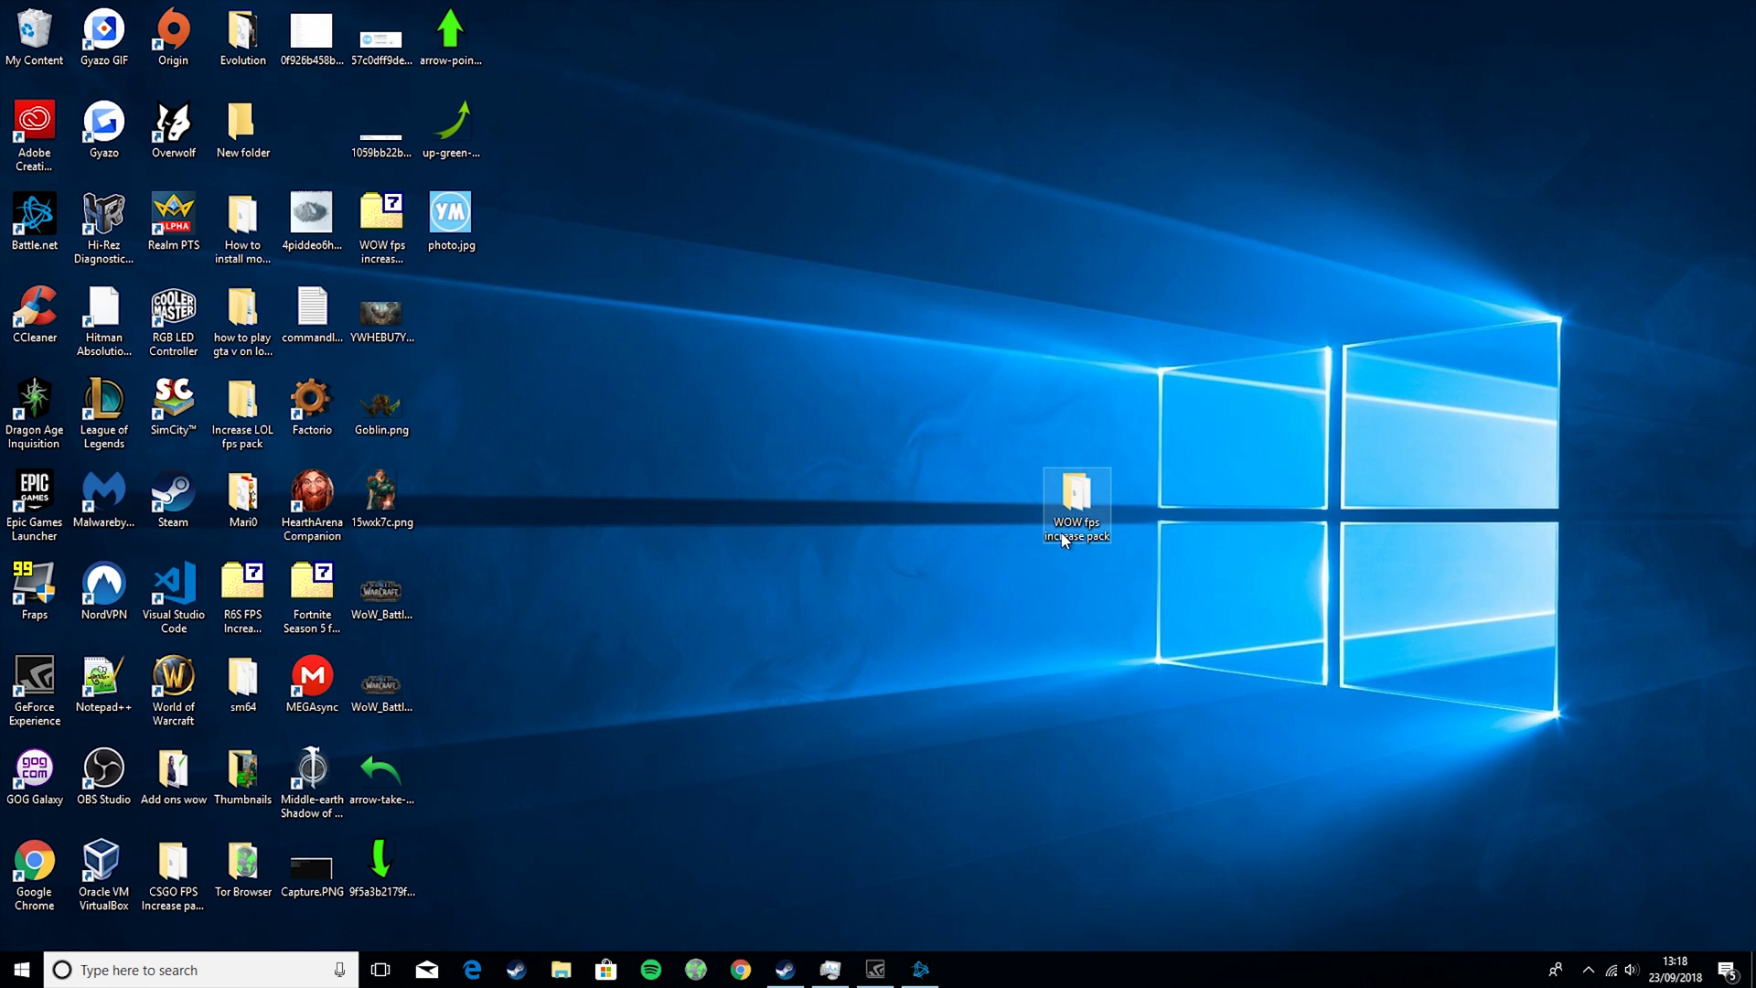
left_click_drag(1066, 536, 1027, 331)
double_click(1072, 316)
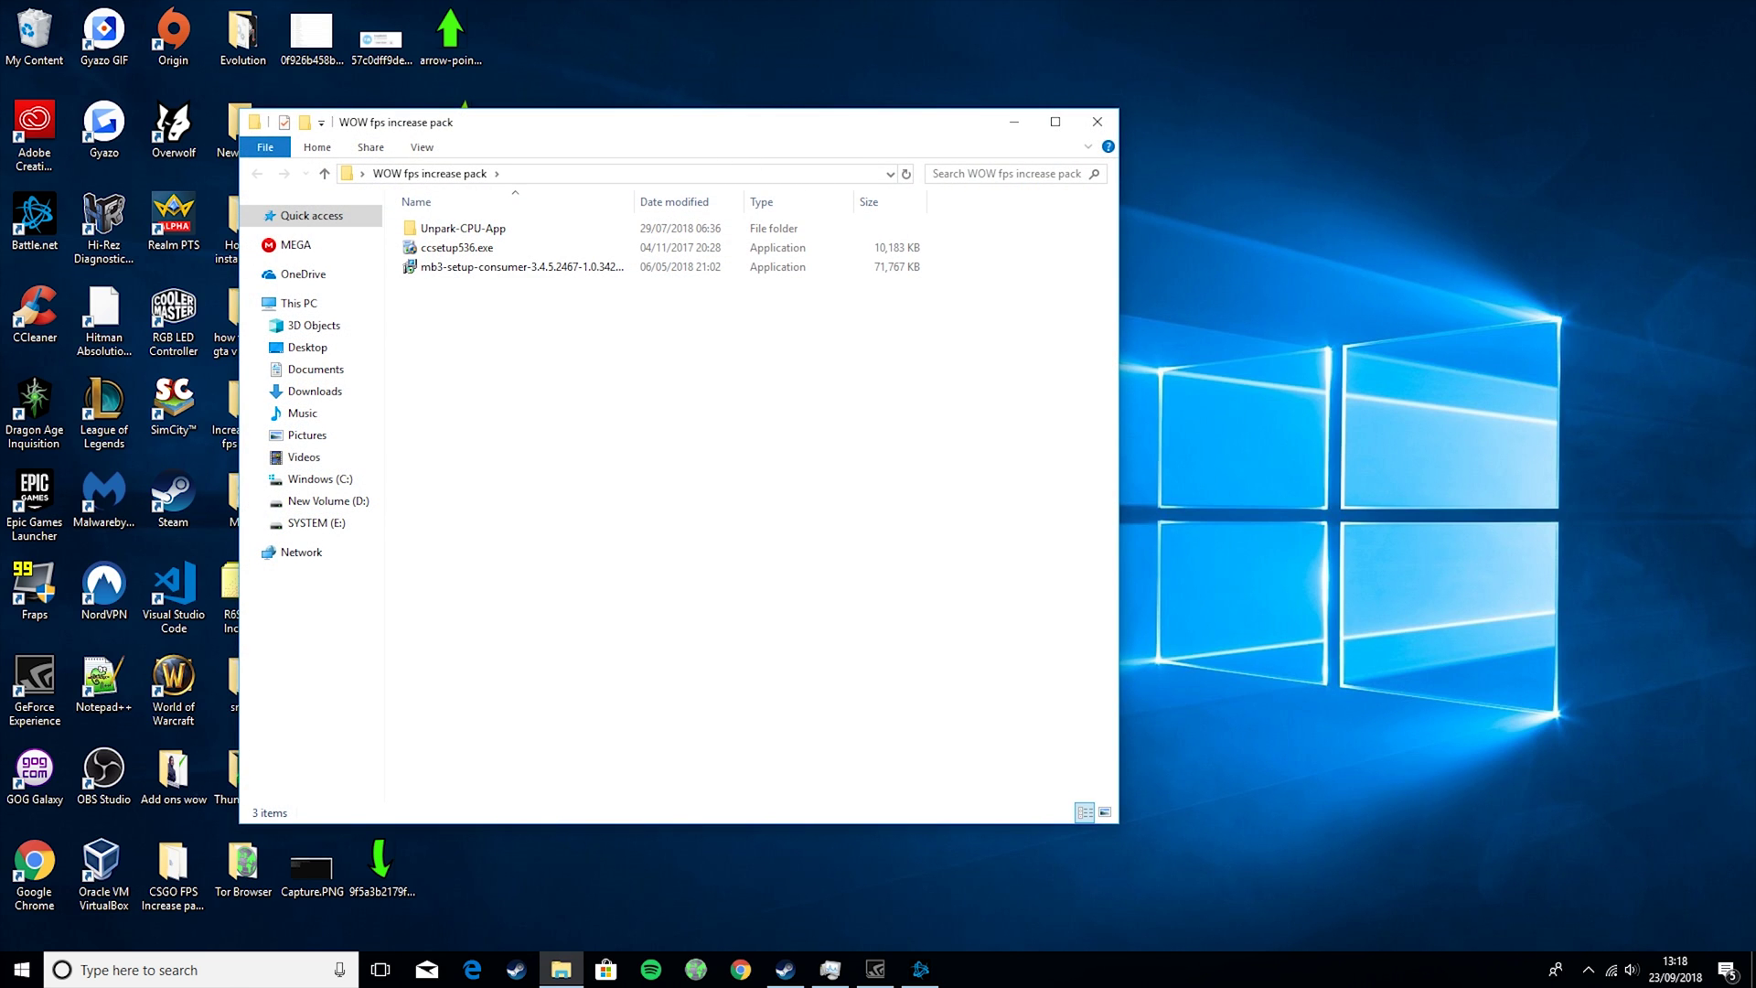
left_click_drag(721, 121, 957, 163)
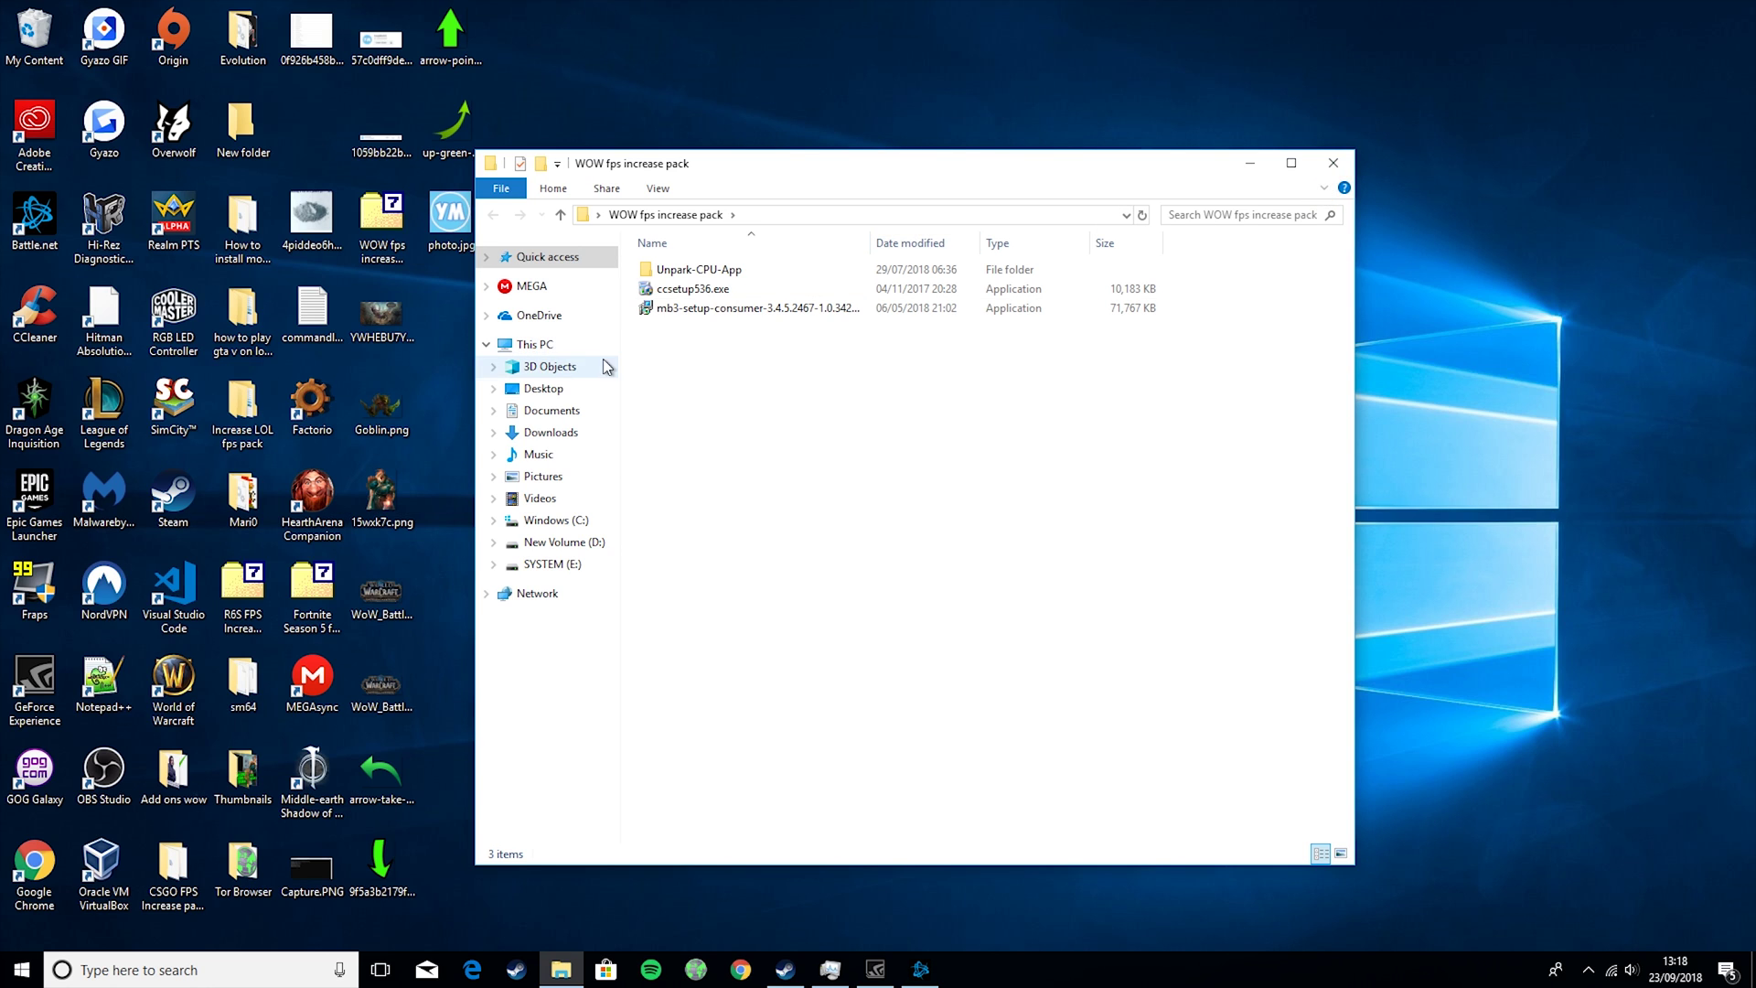
left_click(1332, 162)
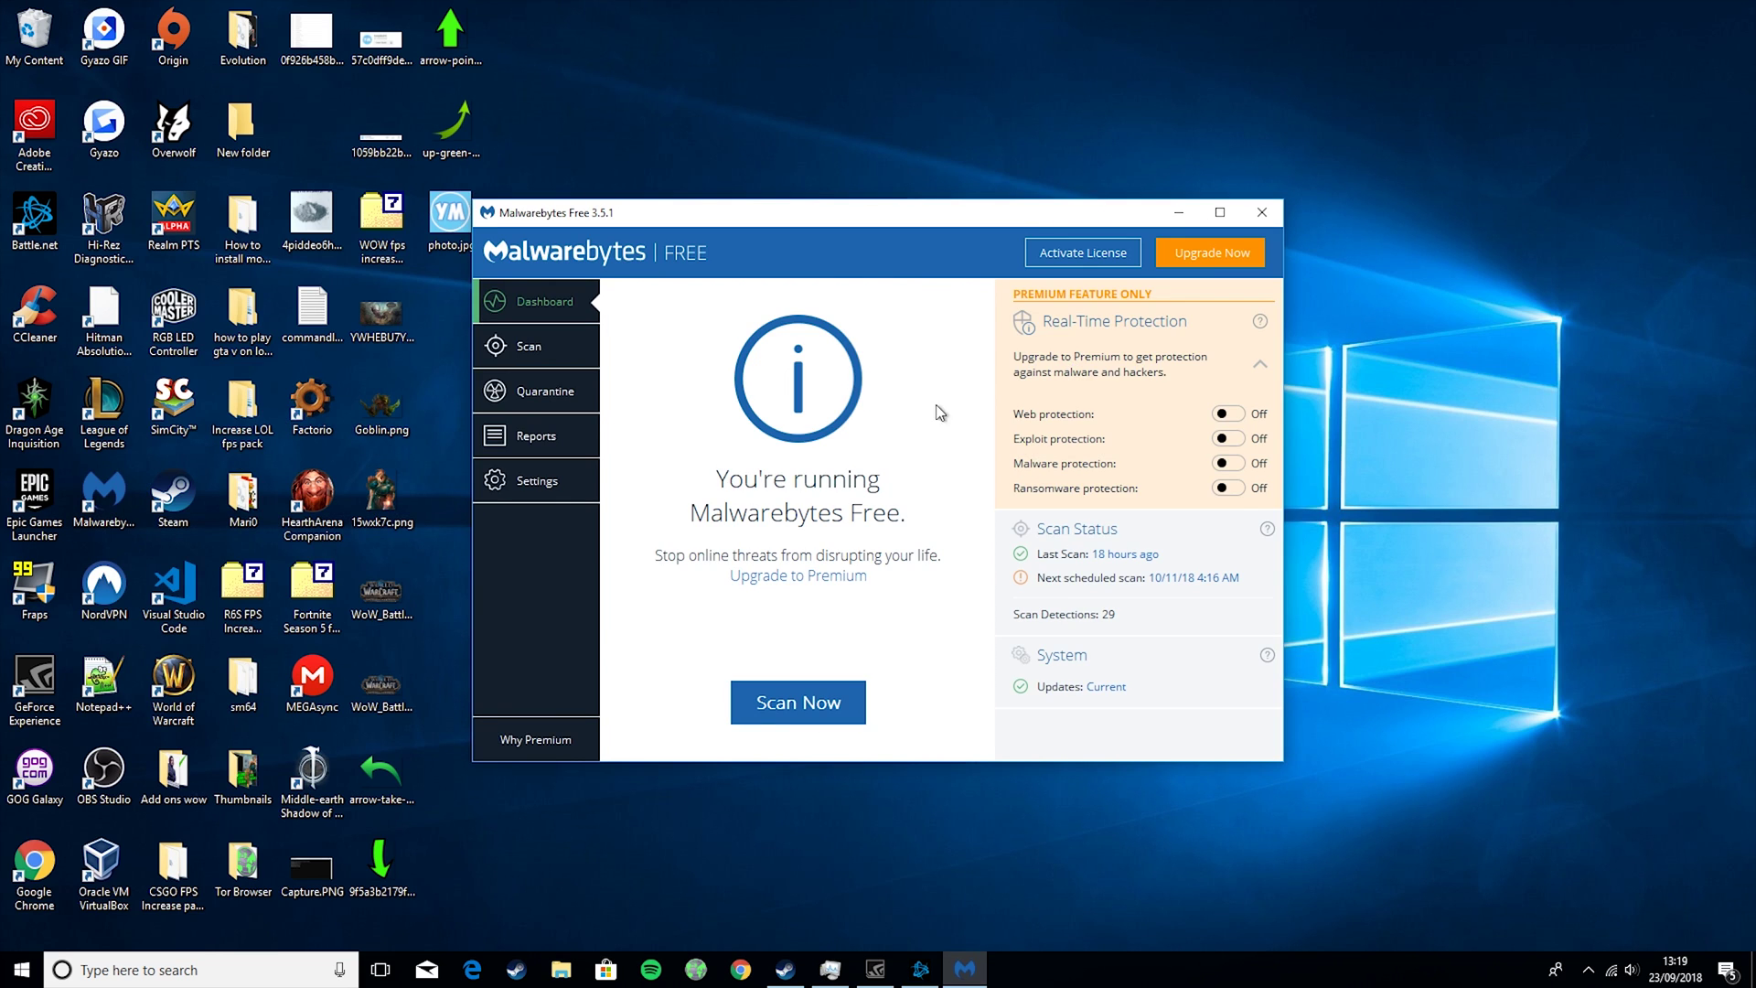
Start a Malwarebytes Threat Scan, then open the WOW fps increase pack folder and minimize it
left_click(579, 359)
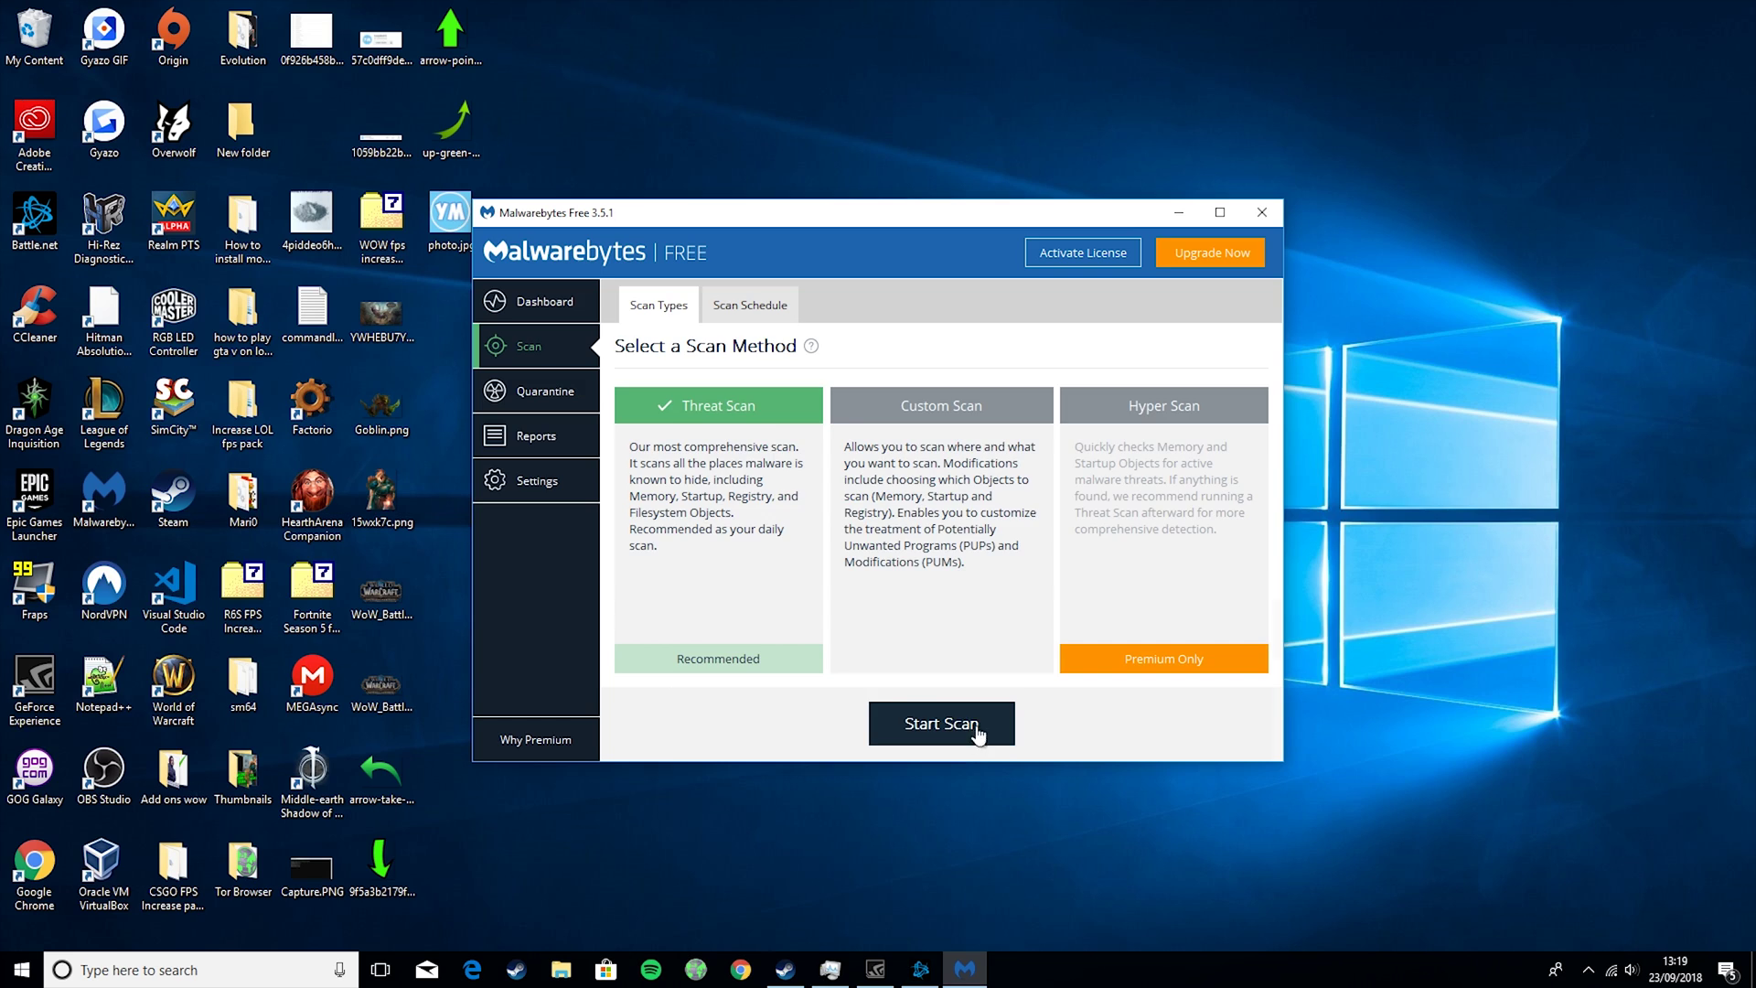
left_click(942, 722)
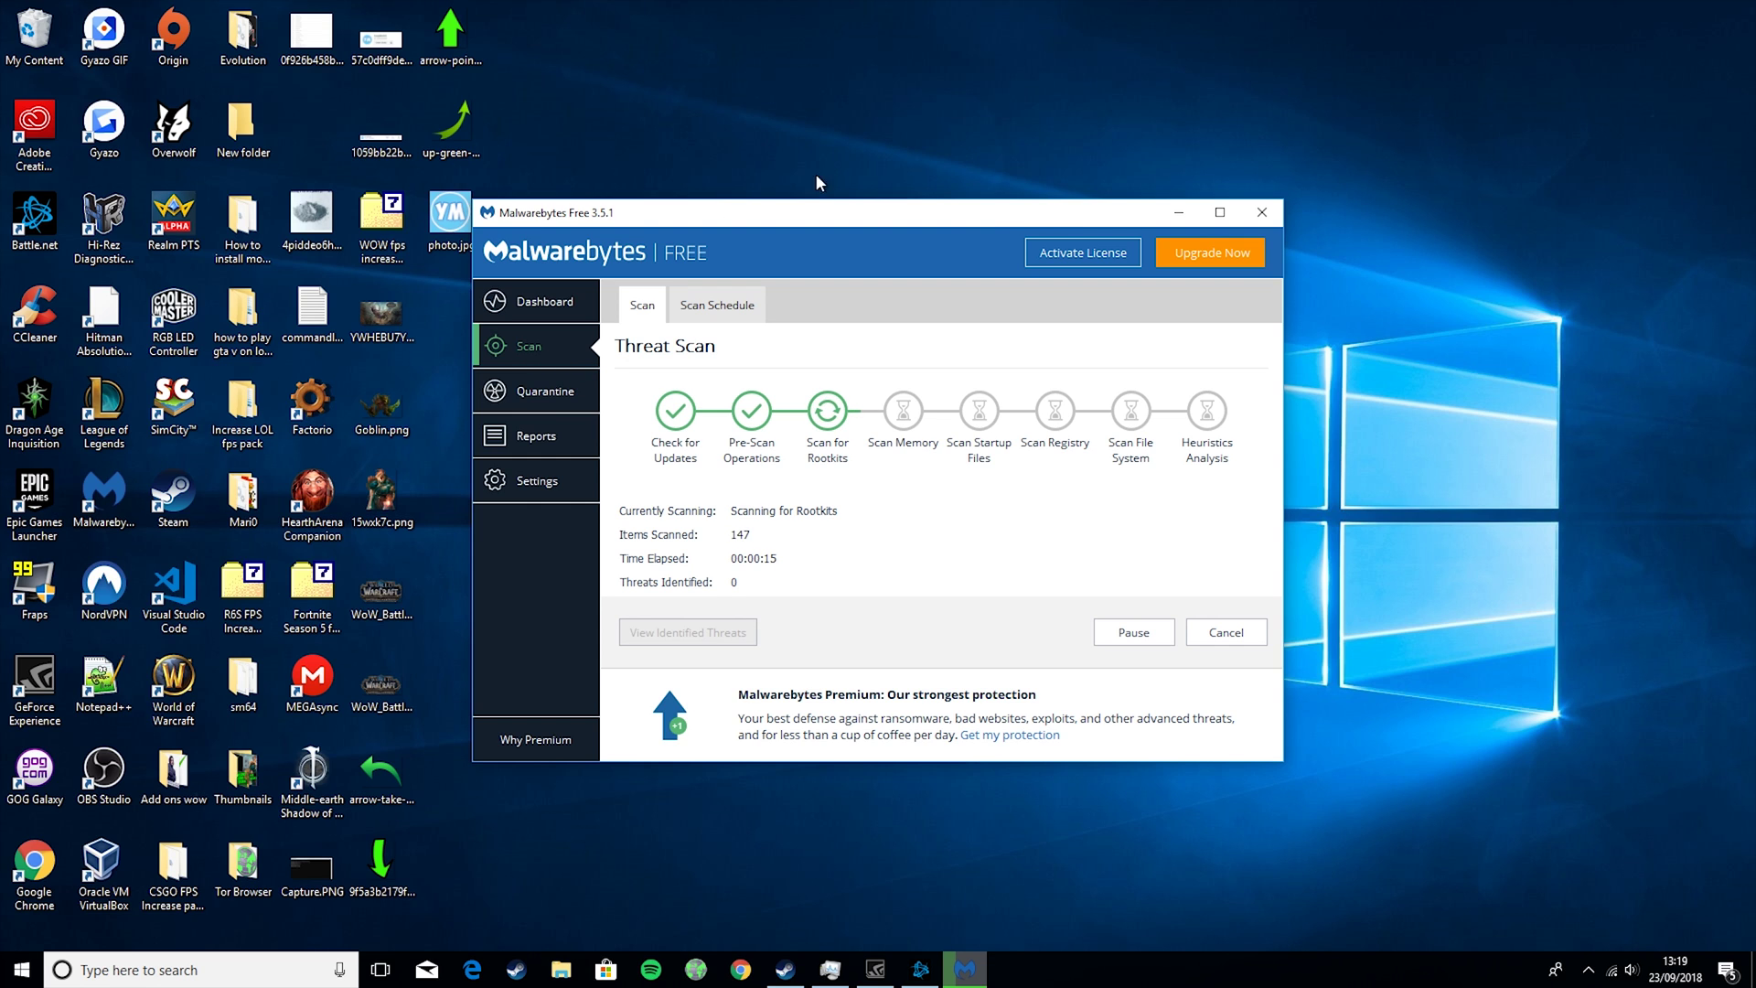
left_click_drag(981, 209, 1528, 527)
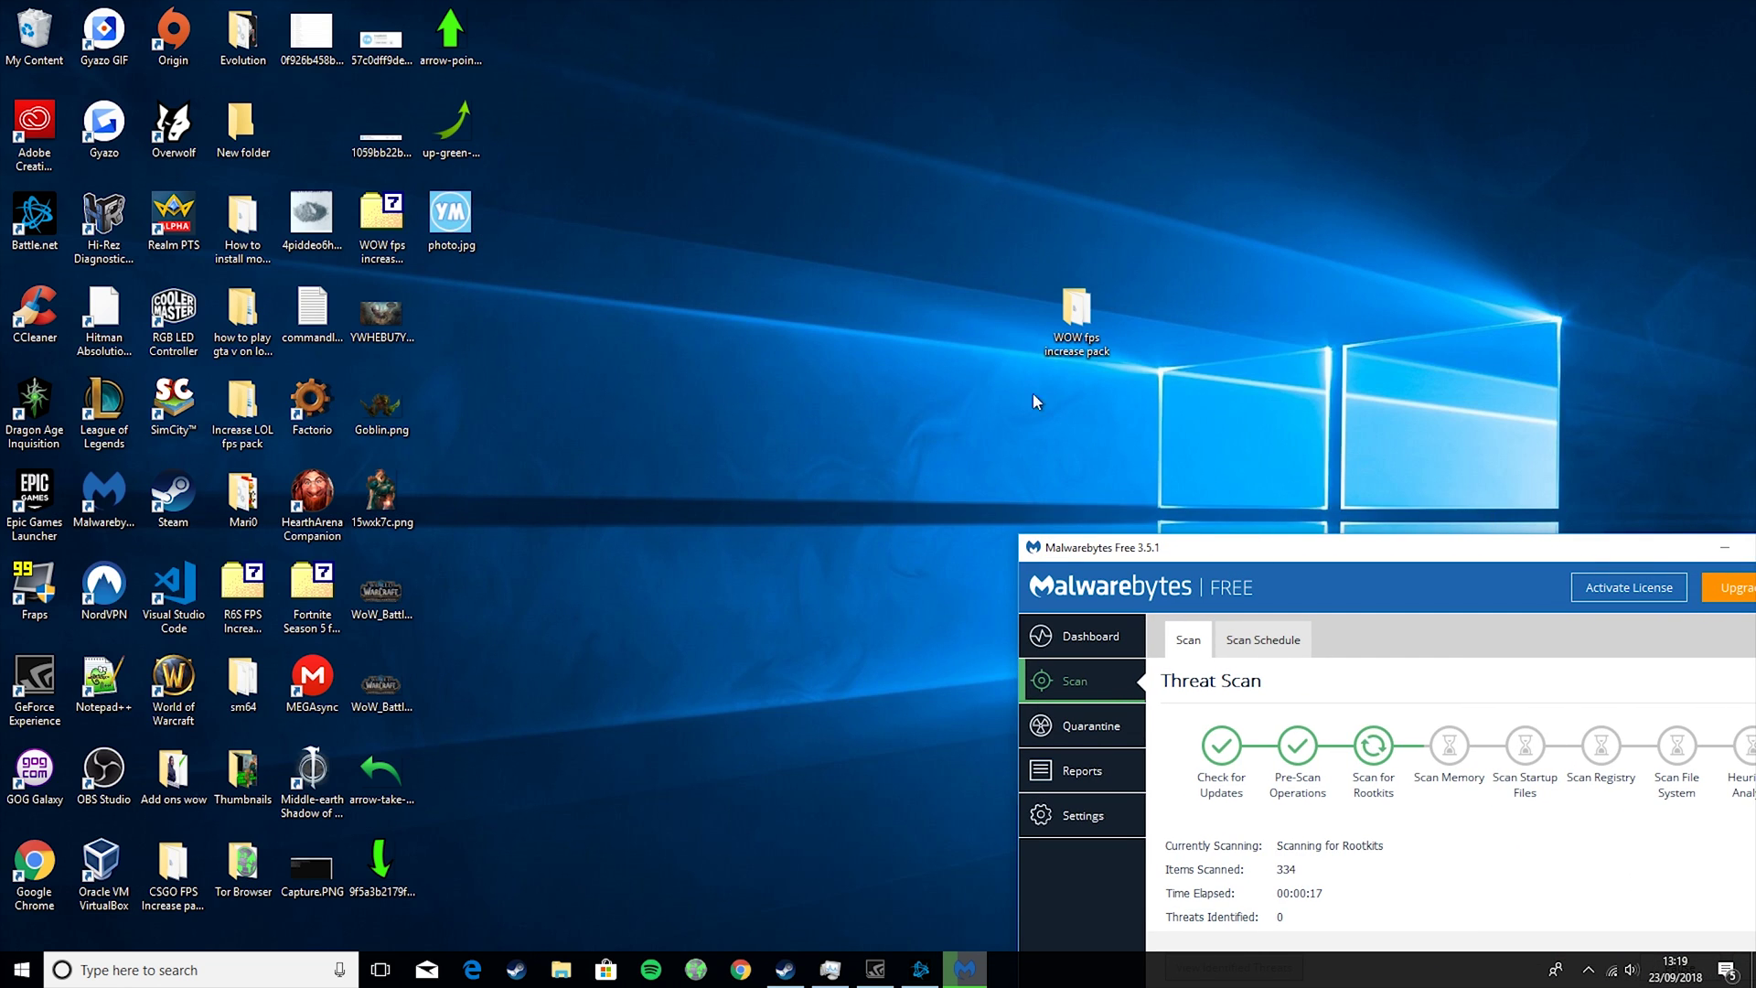
double_click(1072, 320)
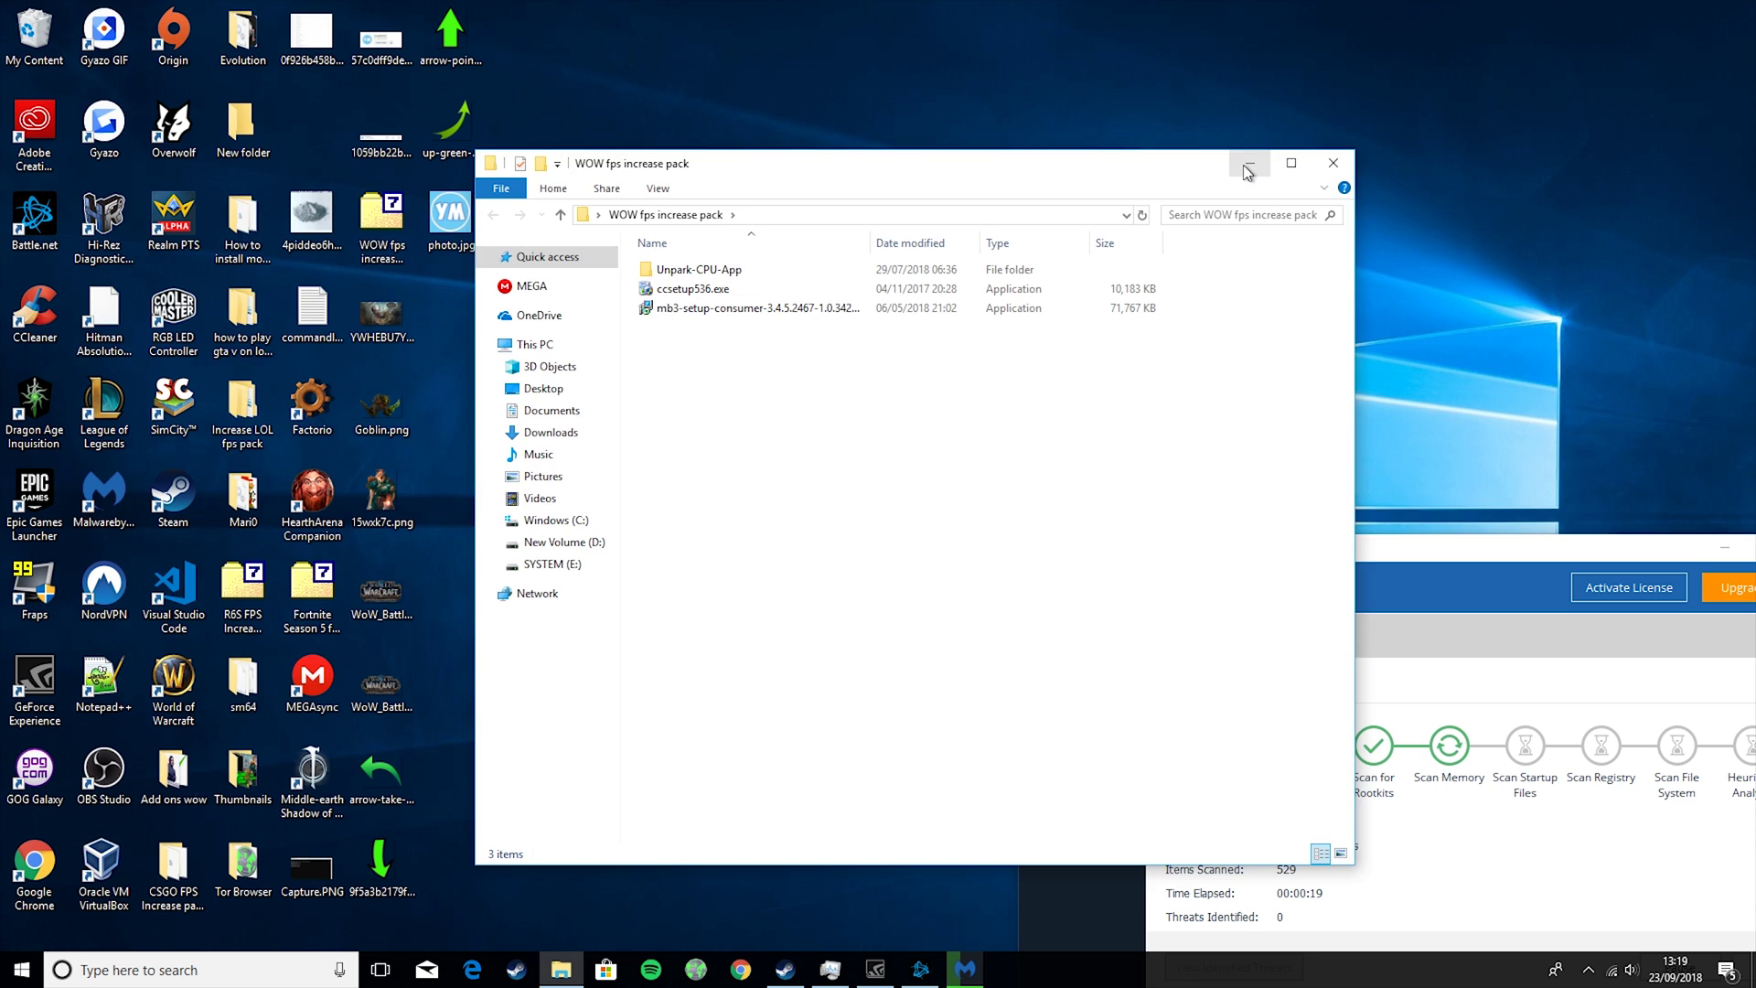
left_click(1248, 169)
Launch CCleaner, run the cleaner to remove 105 tracking files and 159.5 MB of junk, then close it
double_click(35, 311)
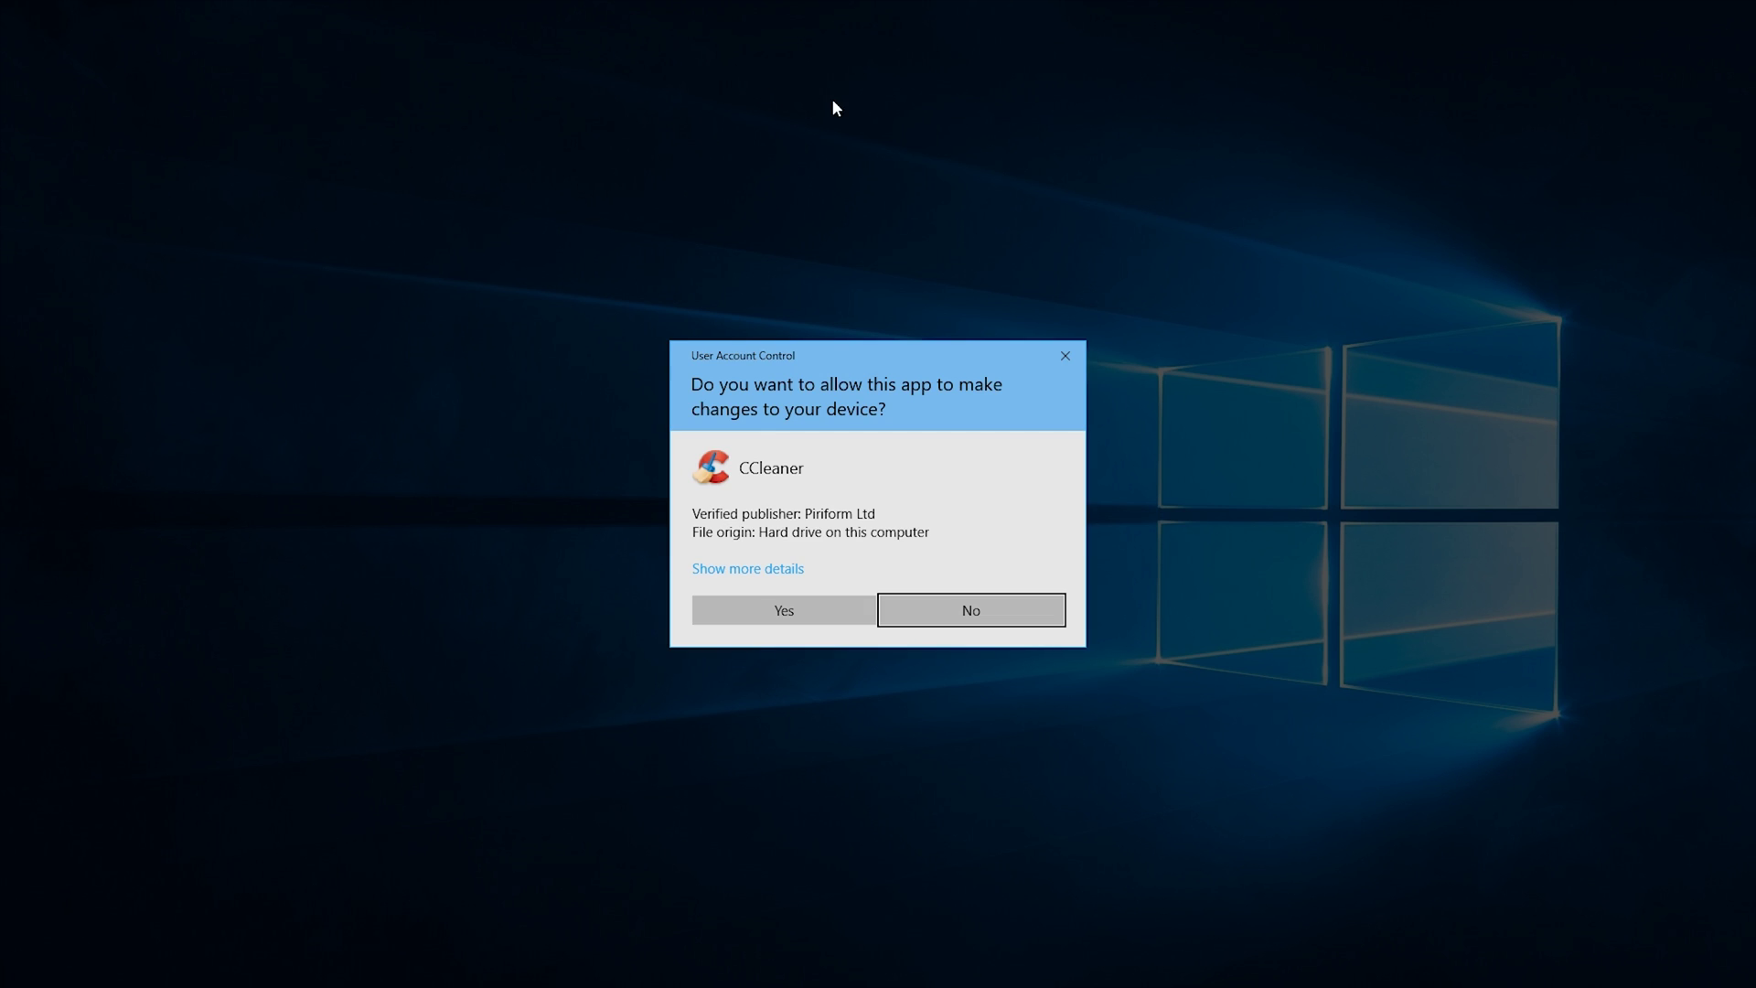
left_click(798, 600)
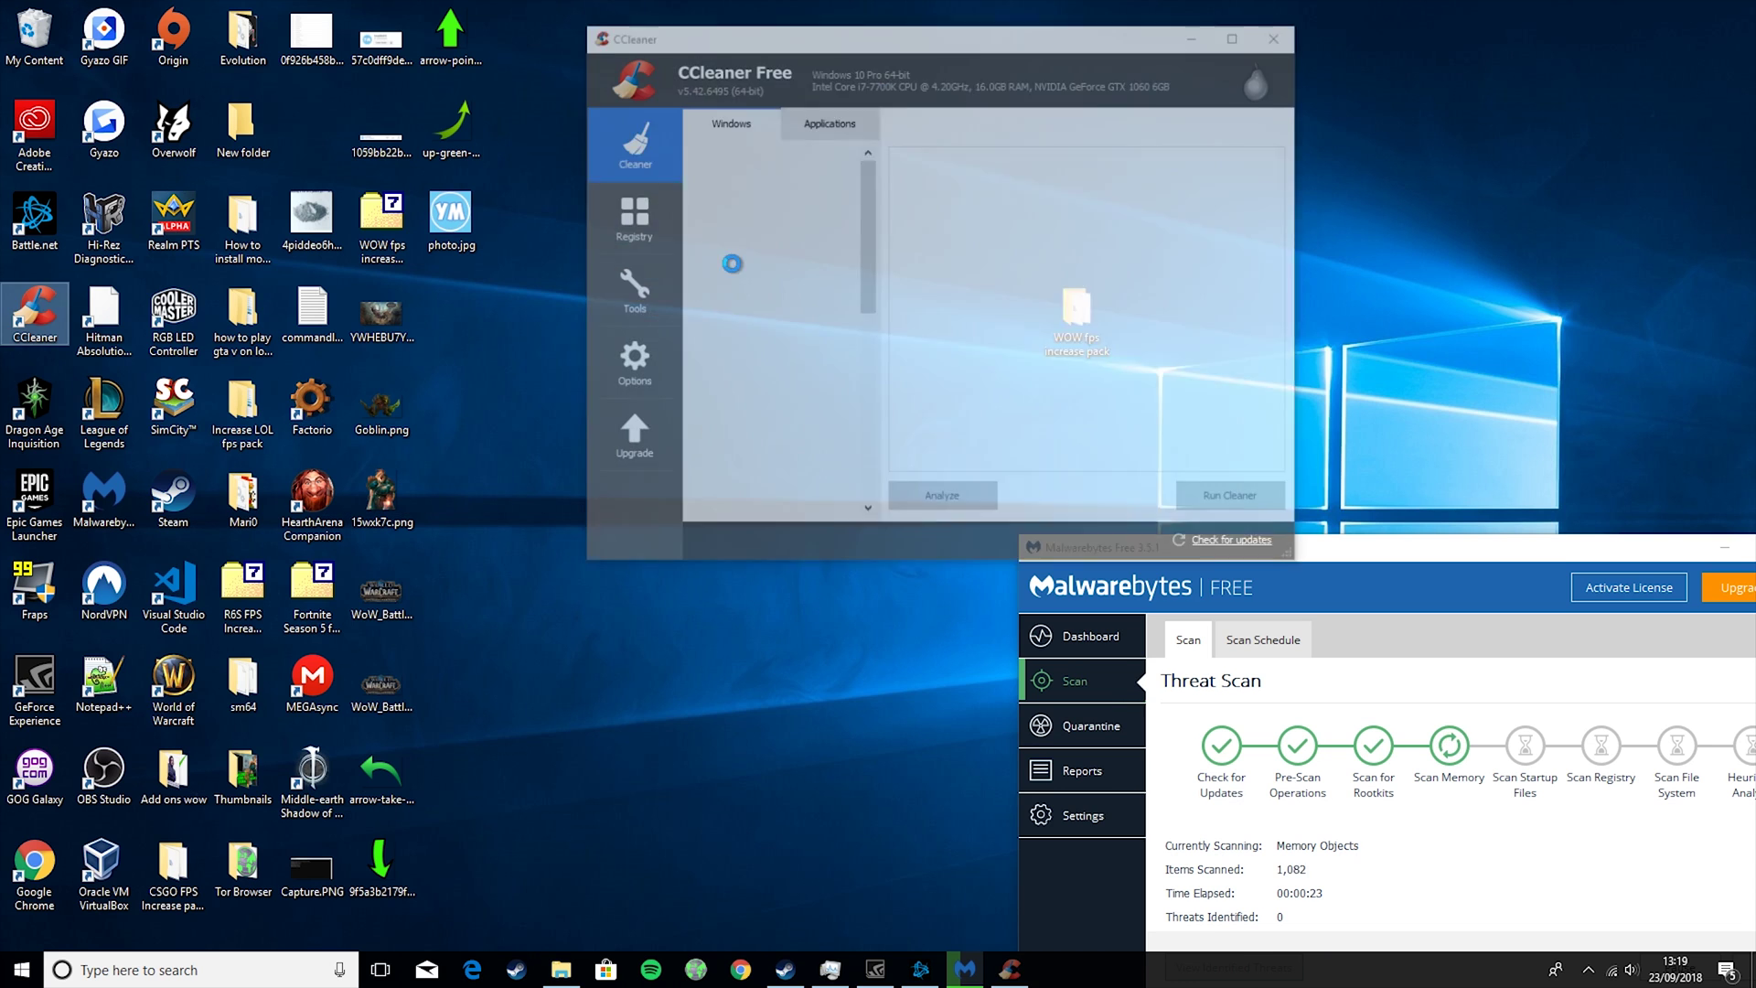
left_click(1227, 494)
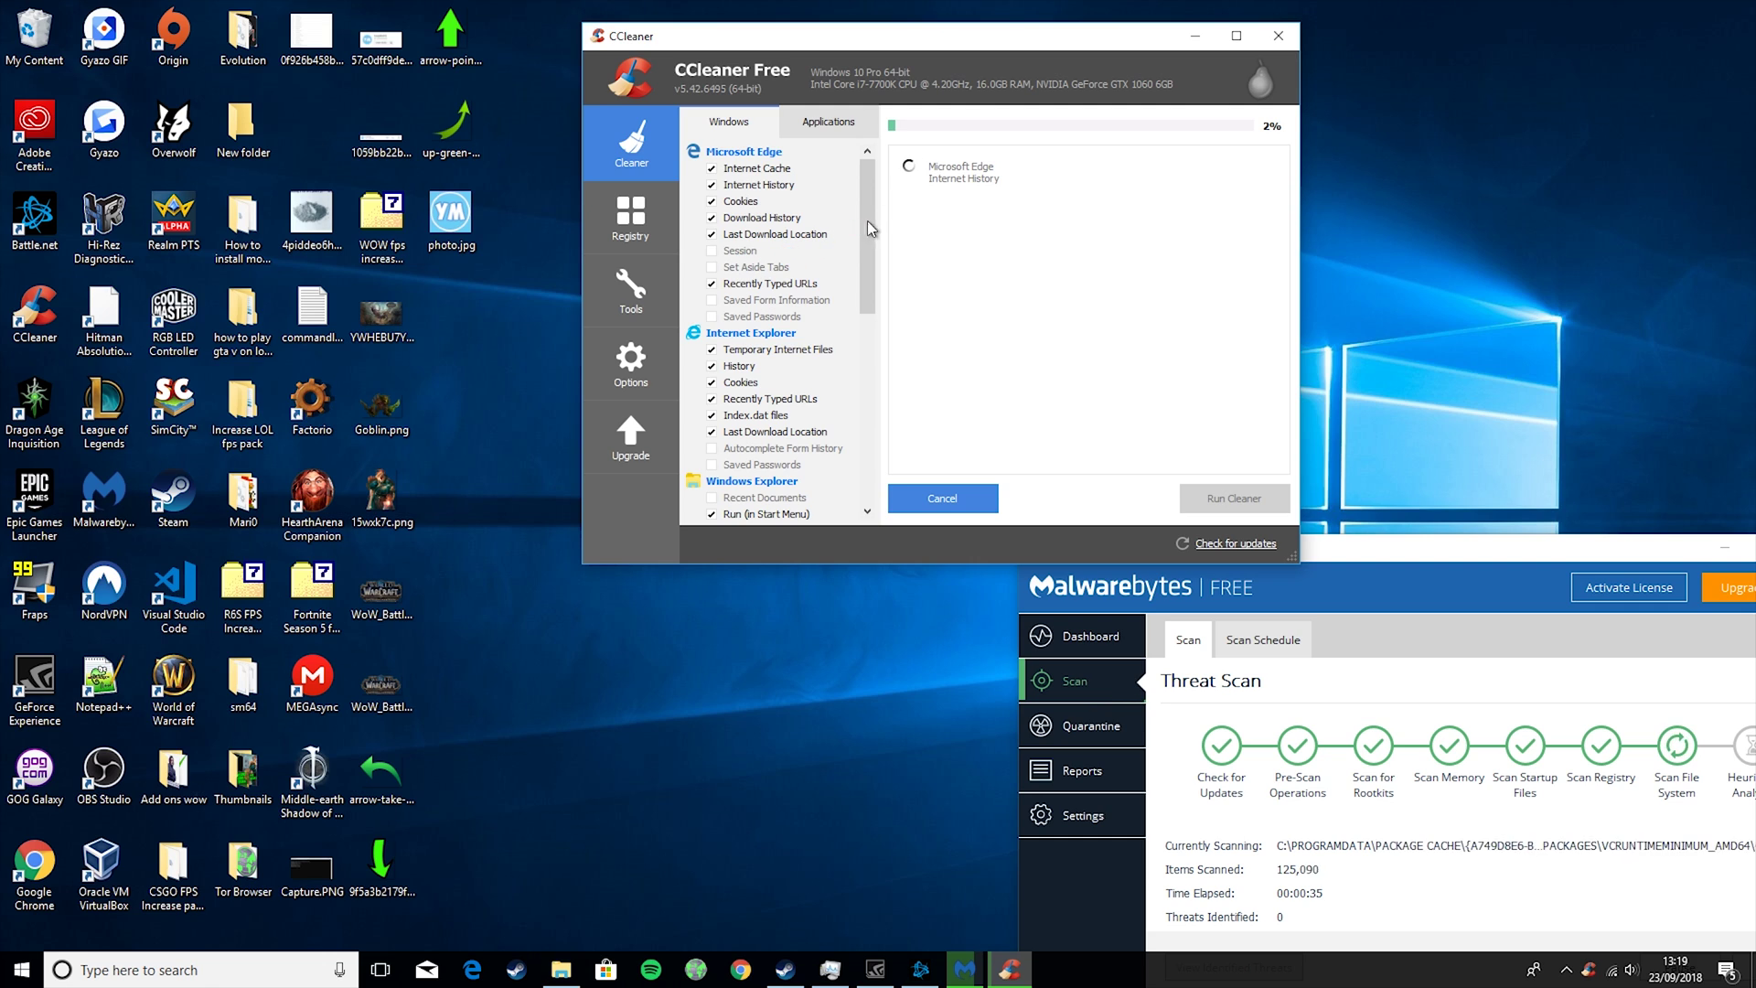
left_click_drag(915, 36, 588, 14)
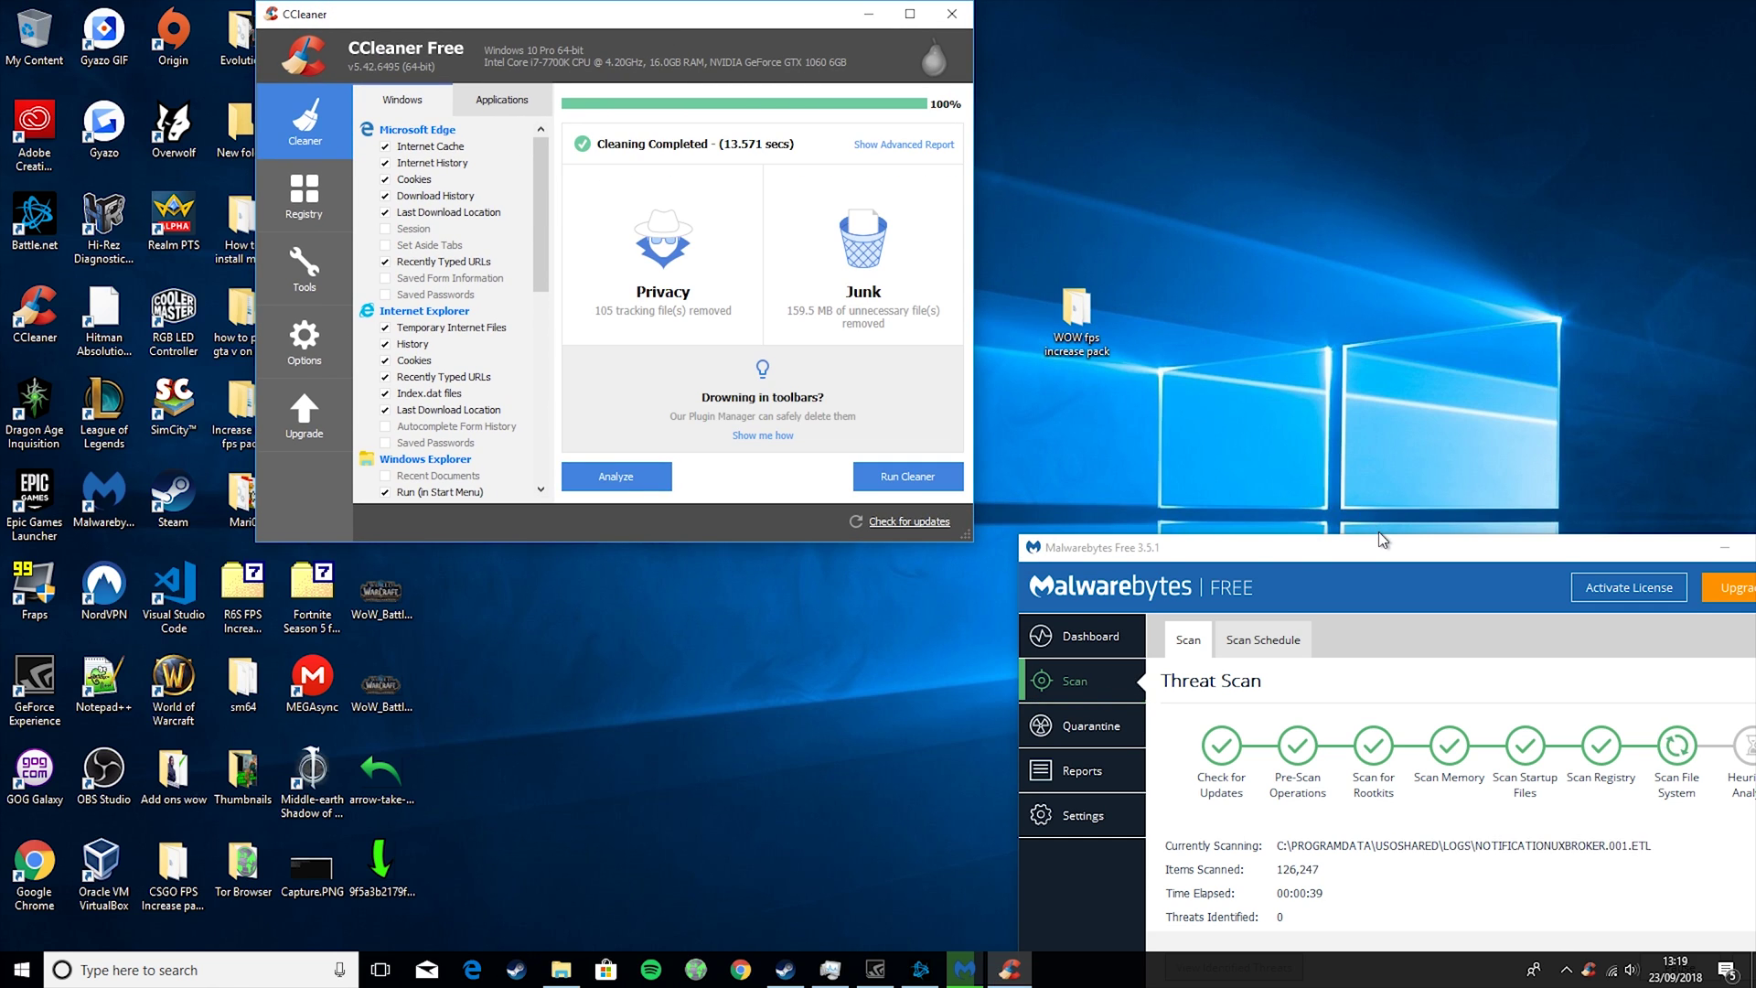
left_click_drag(1195, 546, 1226, 59)
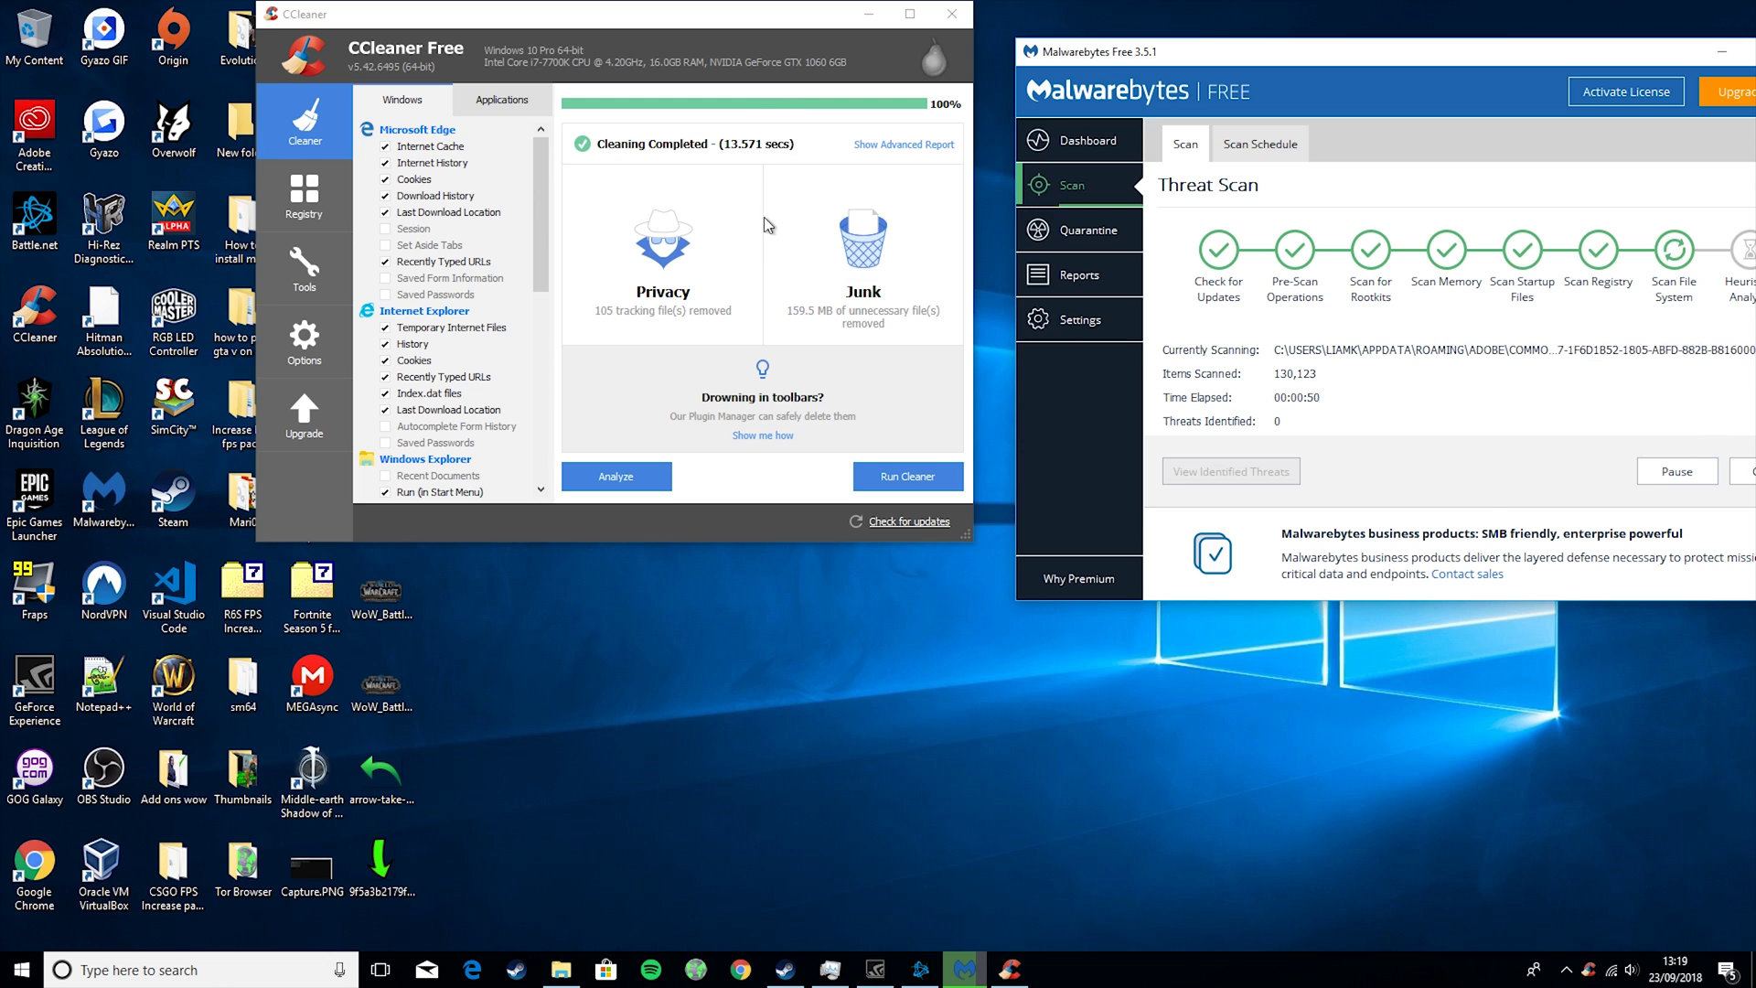
left_click(750, 155)
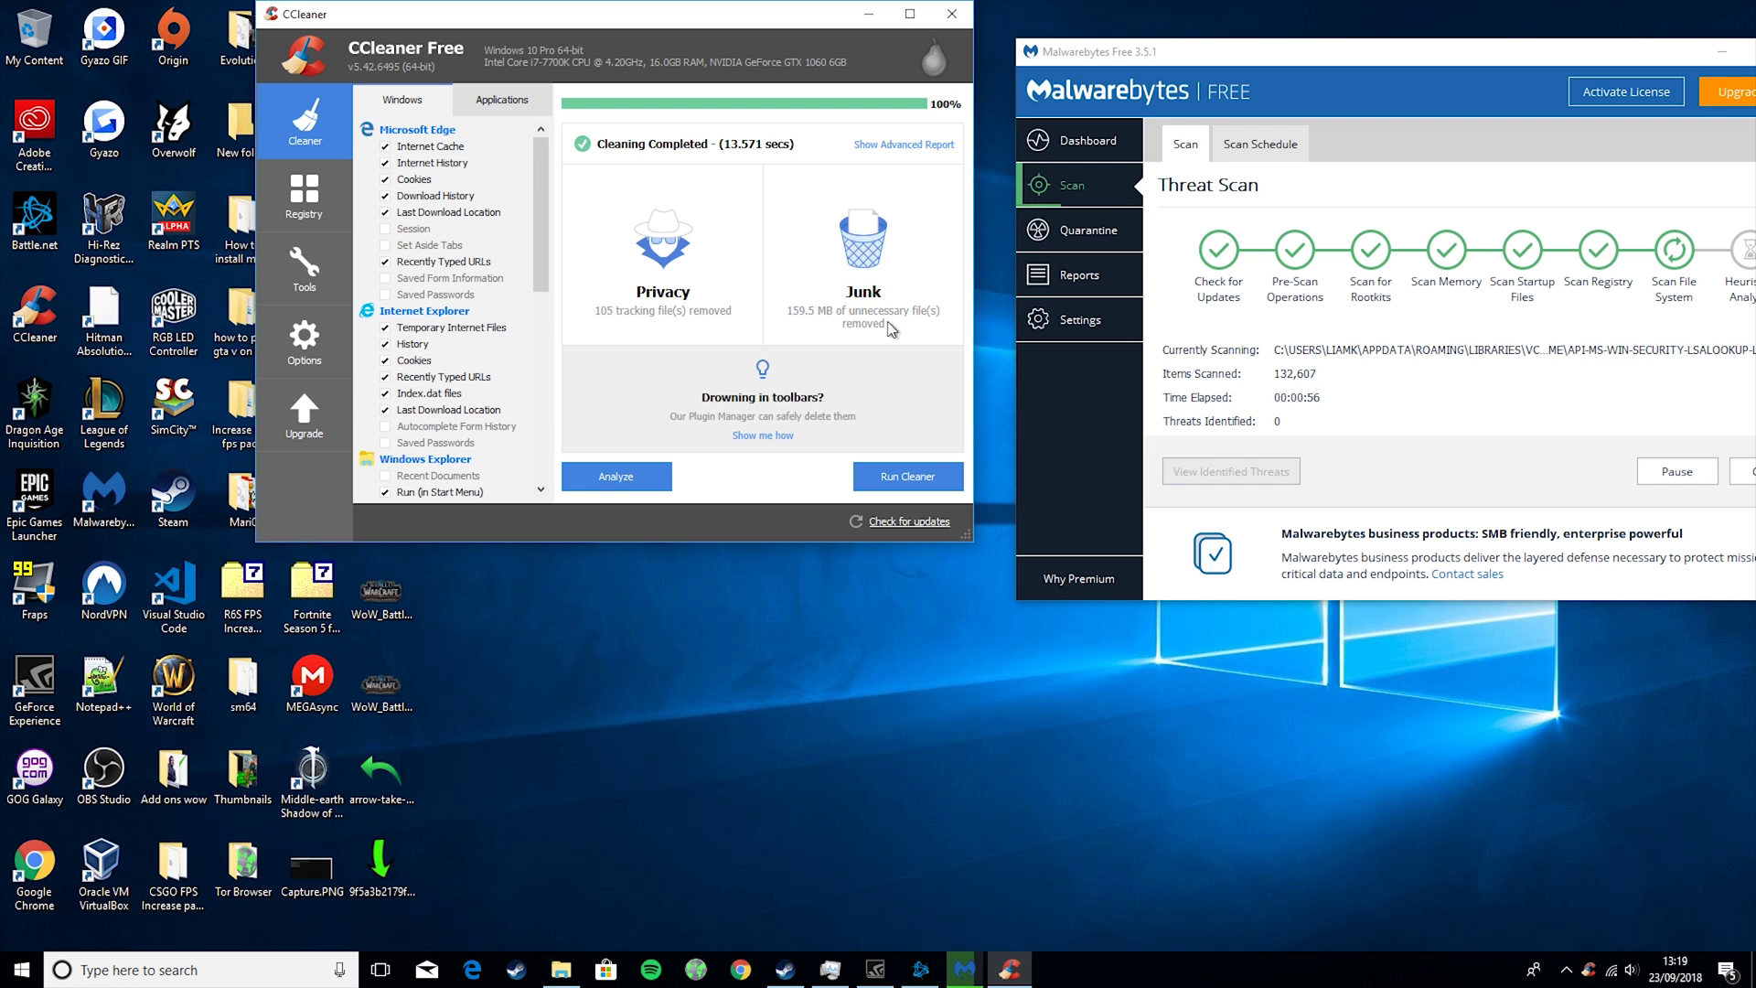
left_click(951, 14)
Launch UnparkCPU.exe from the Unpark-CPU-App folder and allow it to run
left_click_drag(1077, 51, 1046, 482)
double_click(1093, 310)
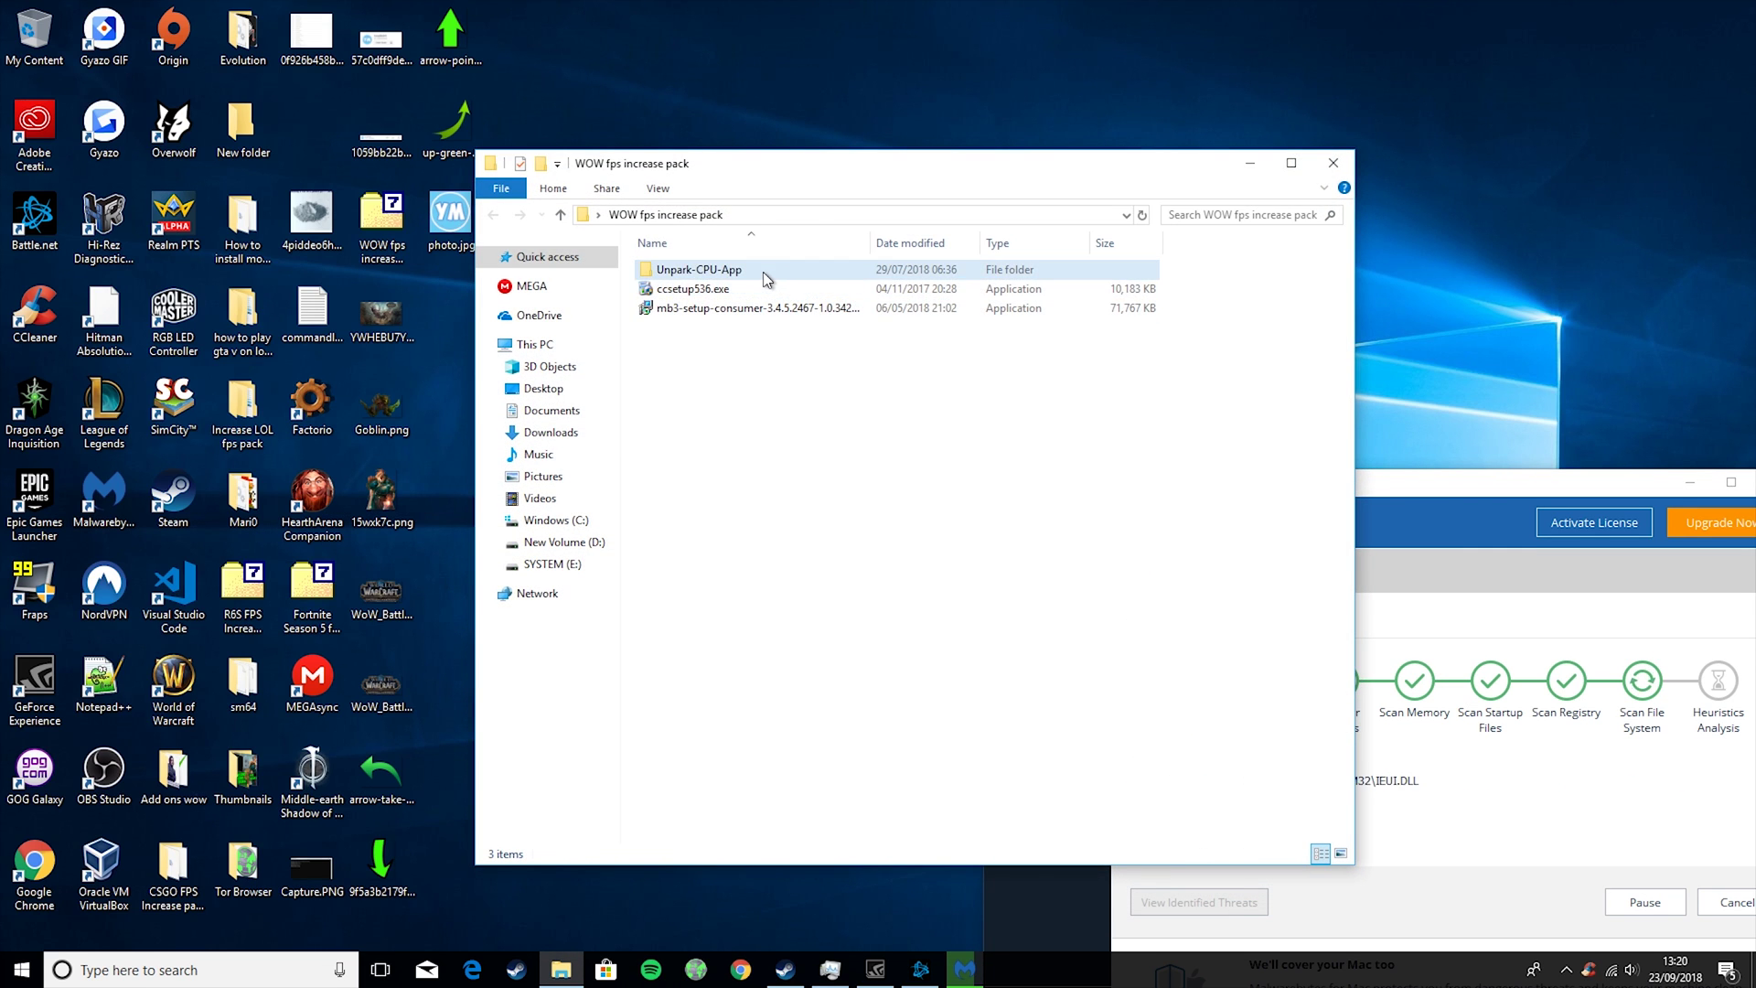
double_click(766, 272)
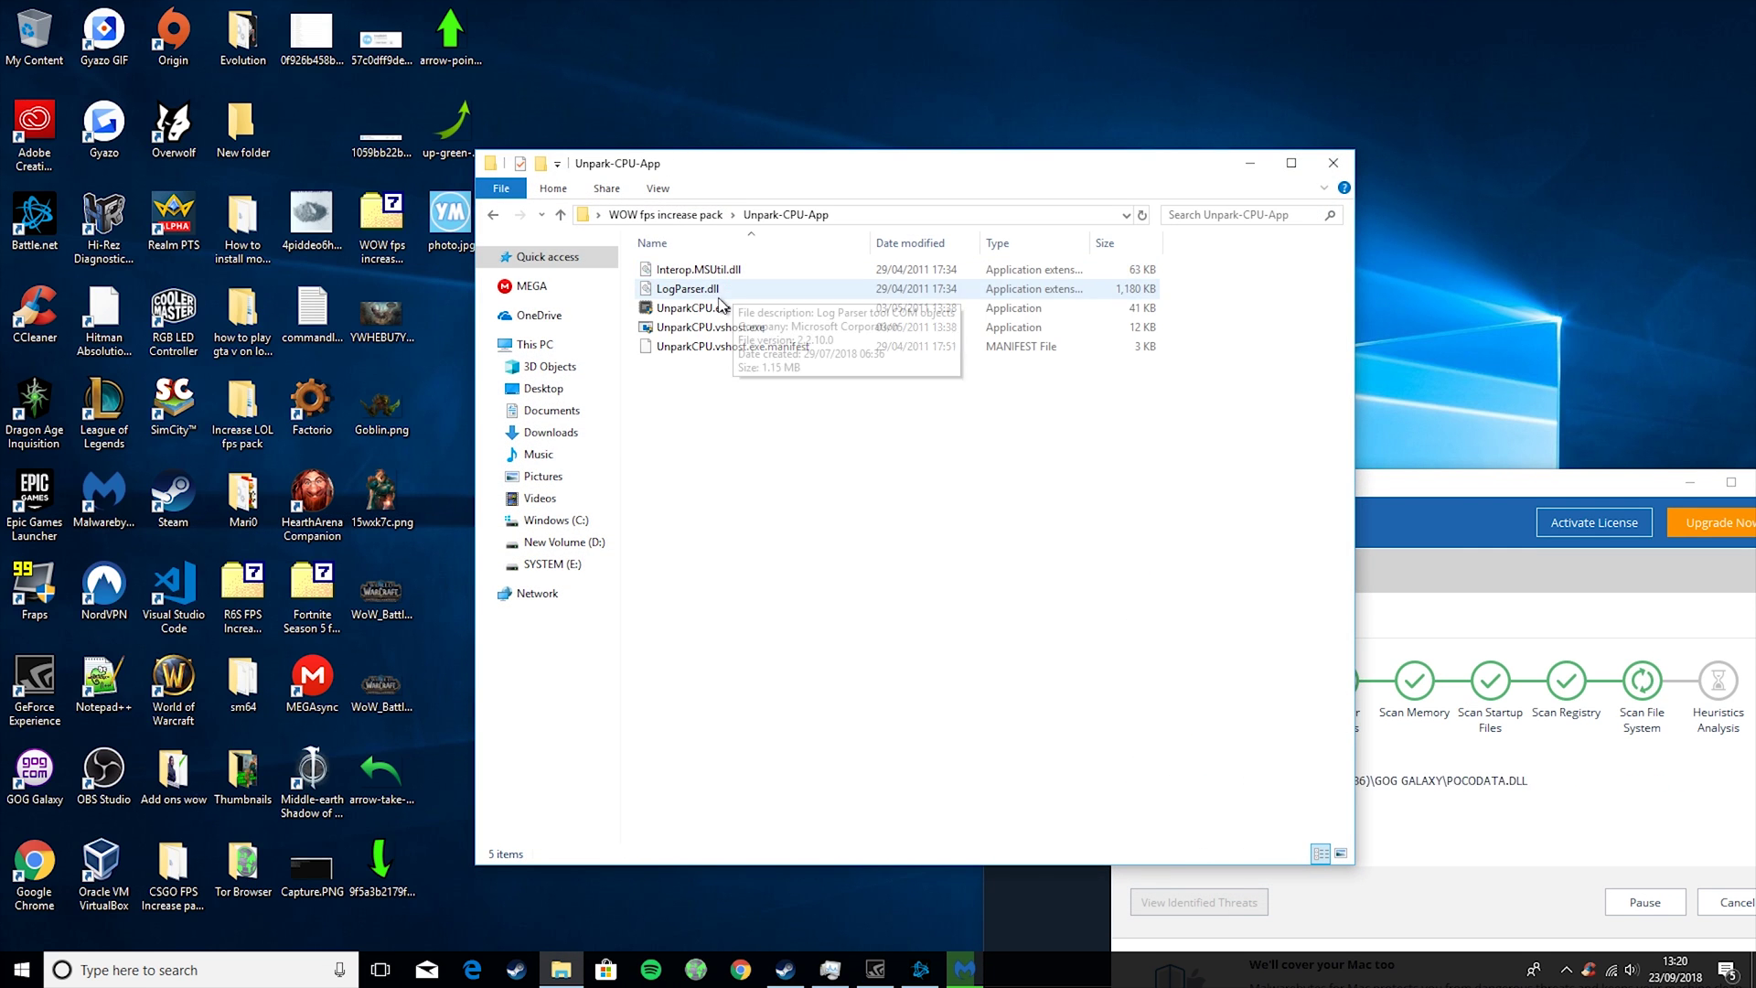
left_click(769, 307)
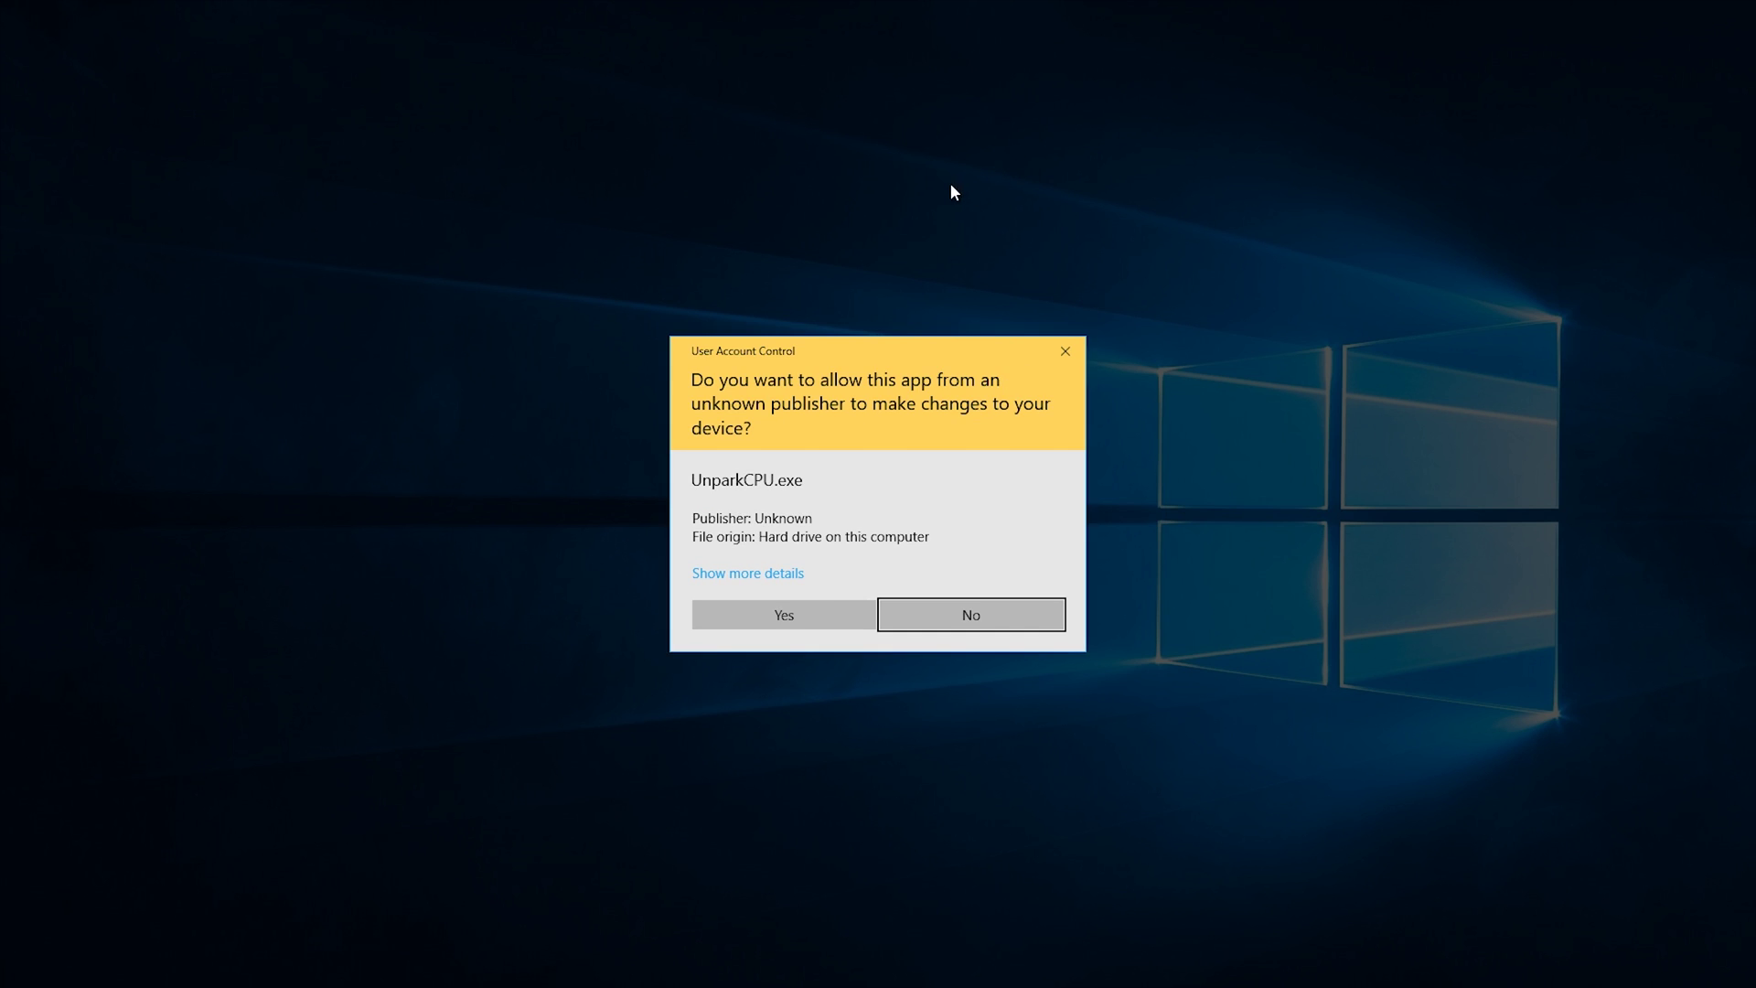
left_click(826, 615)
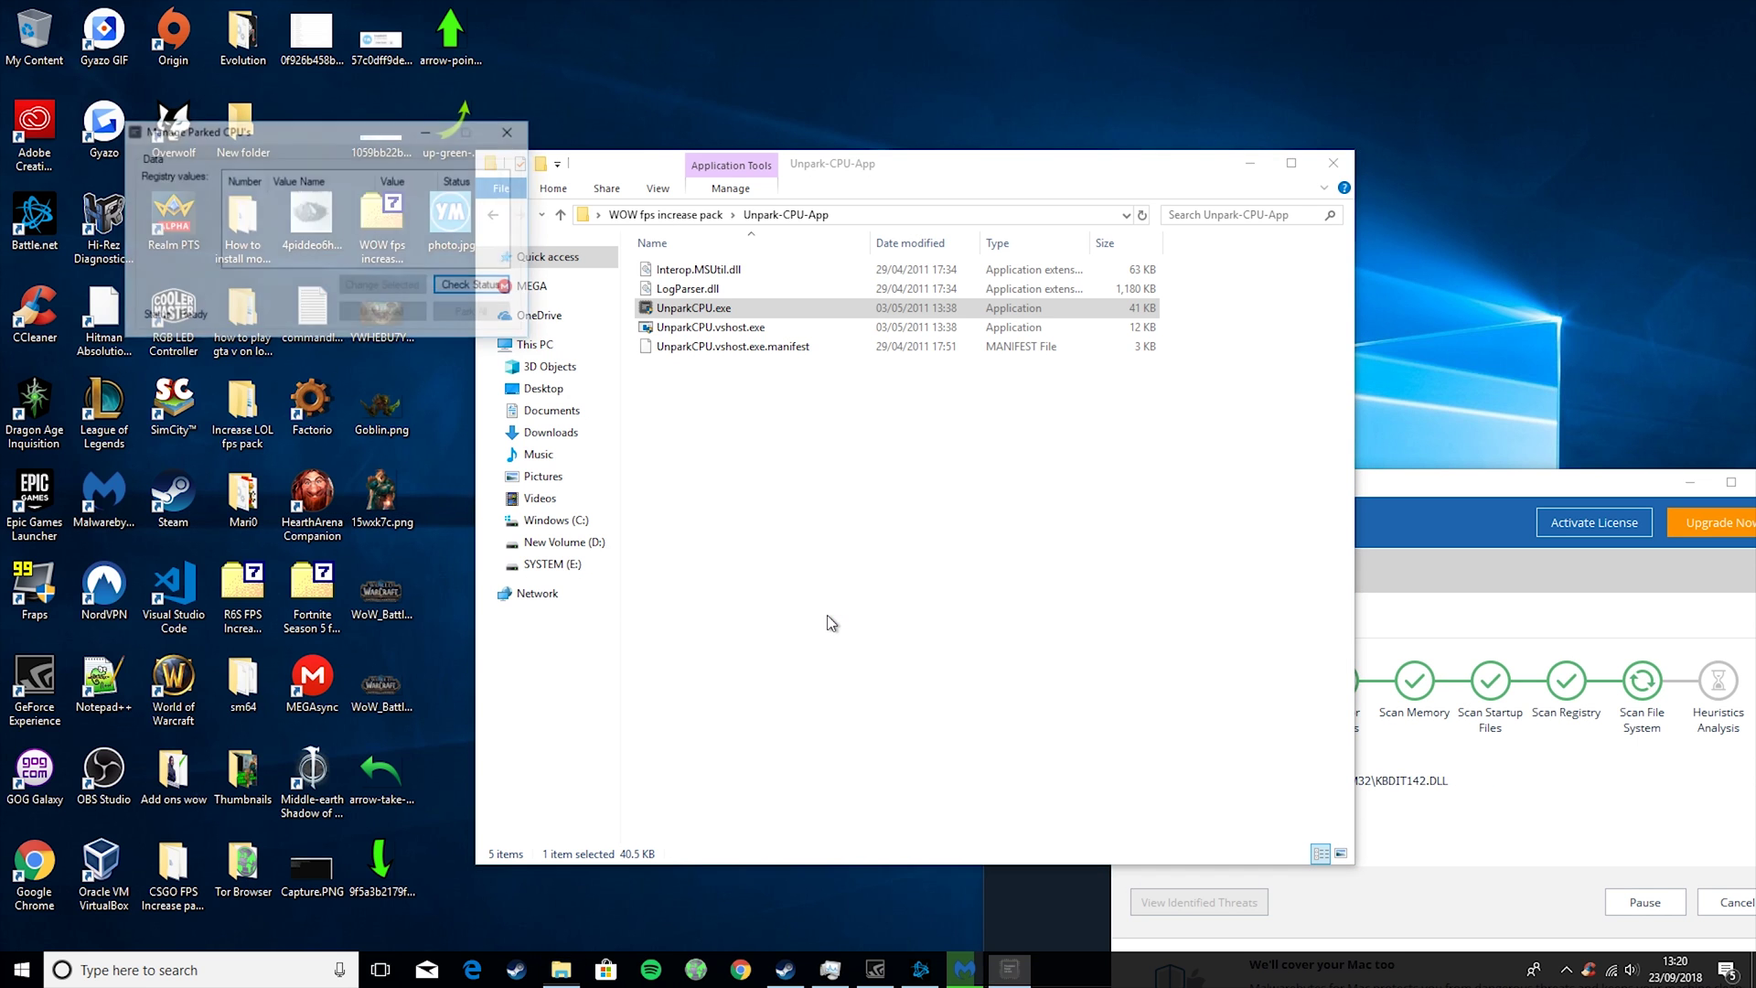
Check the parked CPU core status, then close the tool and its folder window
left_click(468, 285)
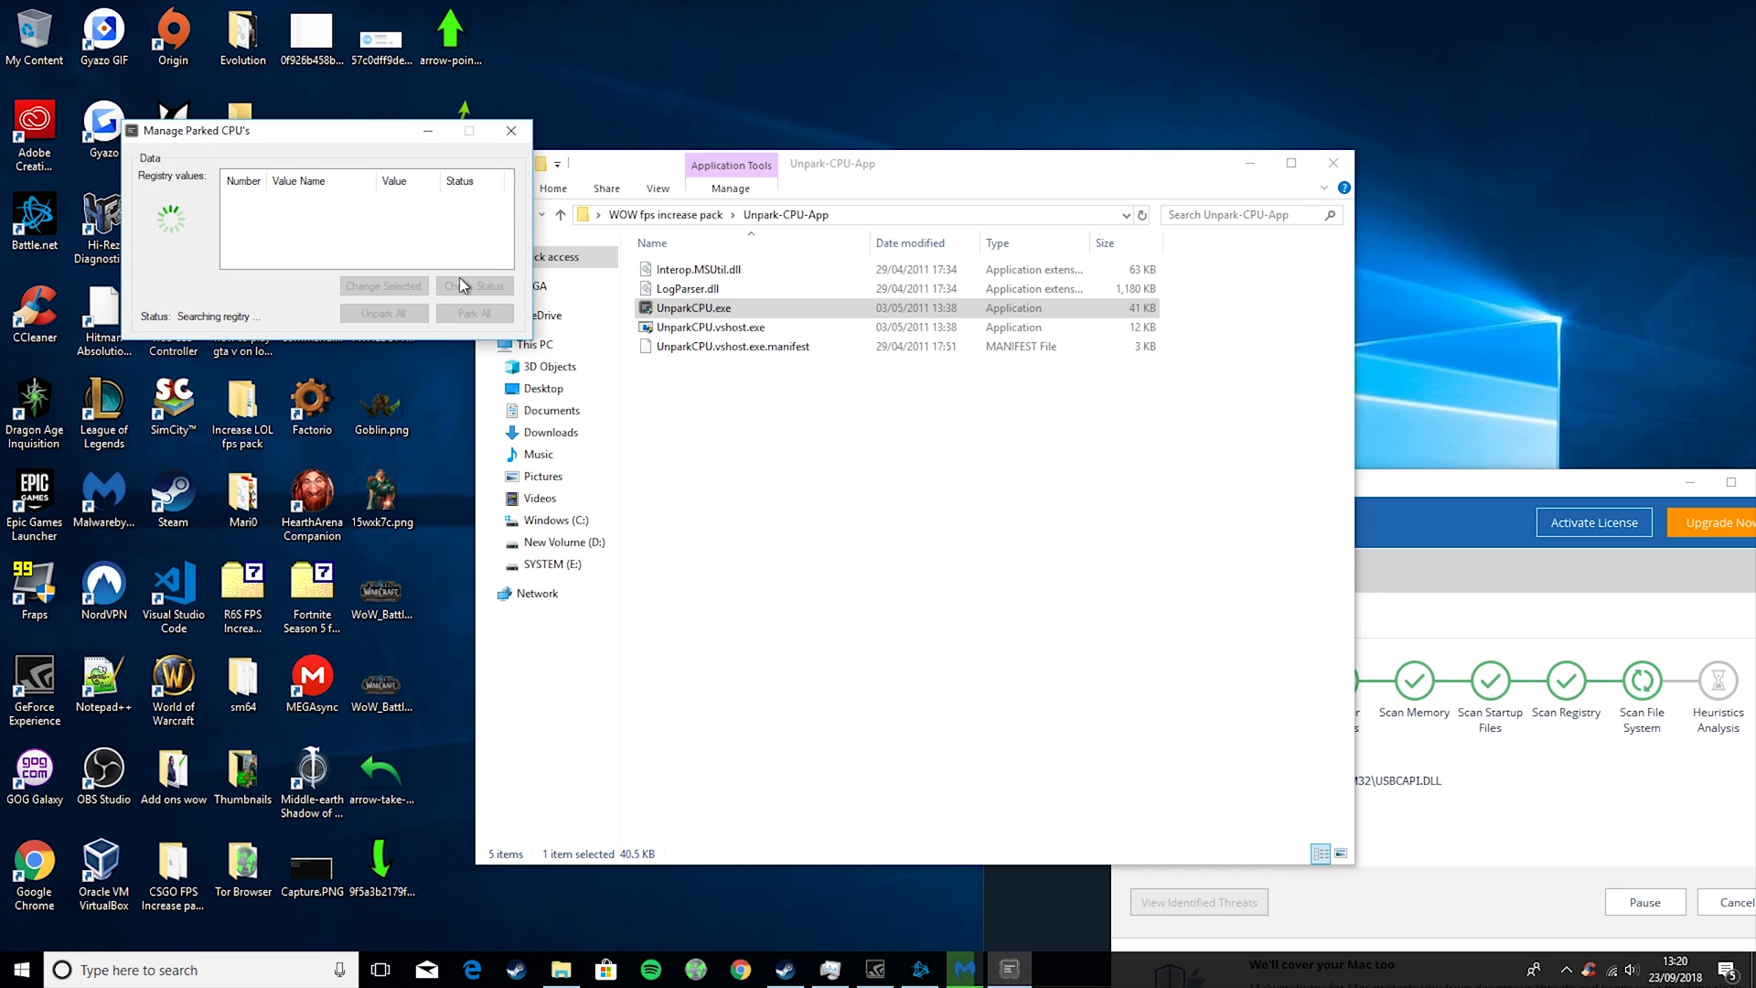
left_click_drag(338, 136, 883, 121)
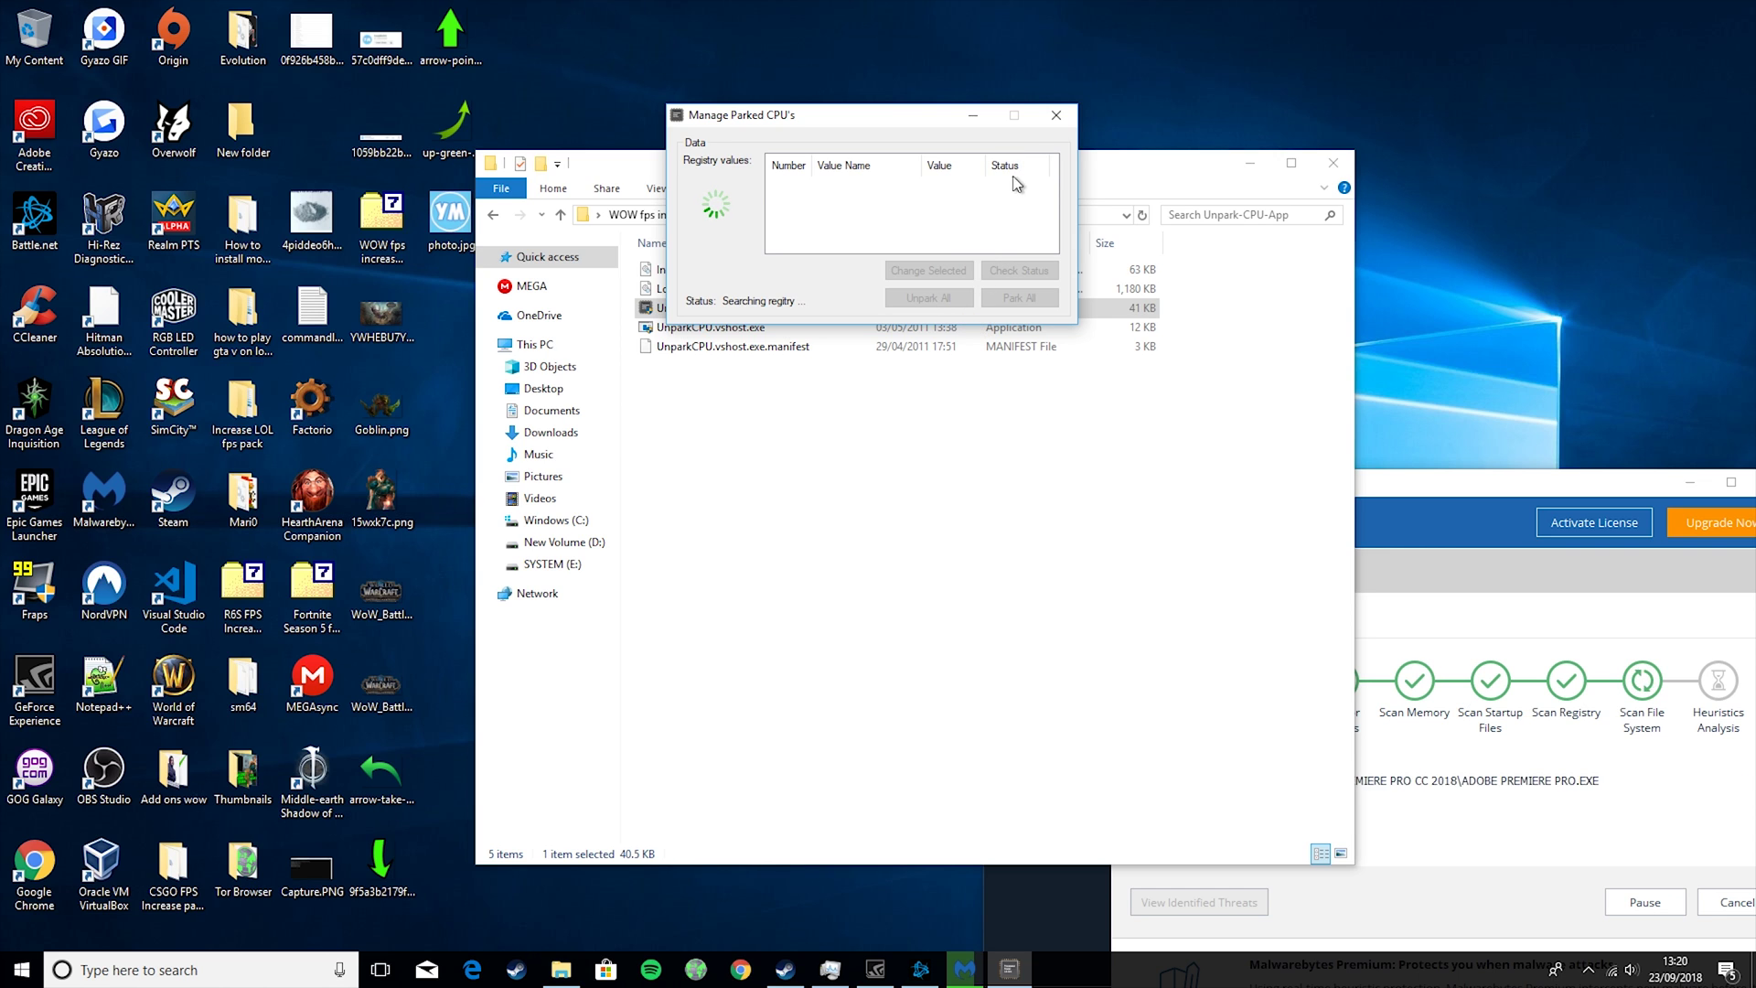
left_click(1055, 116)
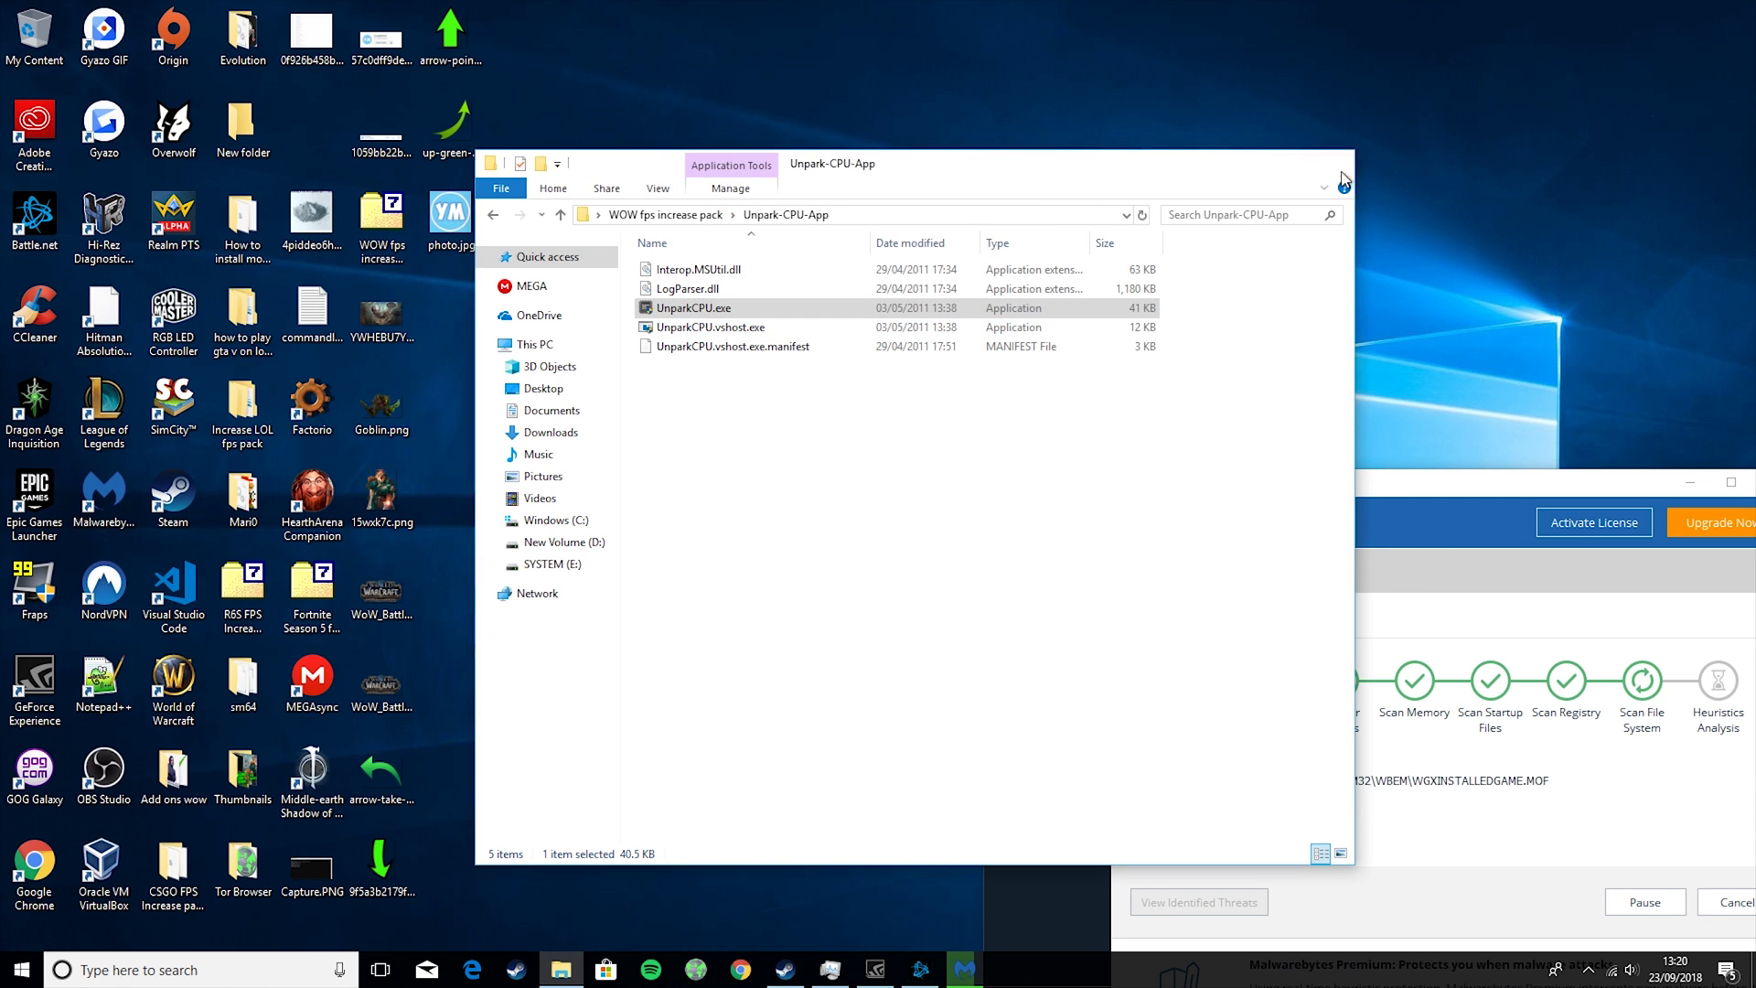
left_click(1334, 163)
After the clean scan, delete both PUP.Optional.Reimage items from Quarantine and close Malwarebytes
left_click_drag(1337, 492, 1040, 144)
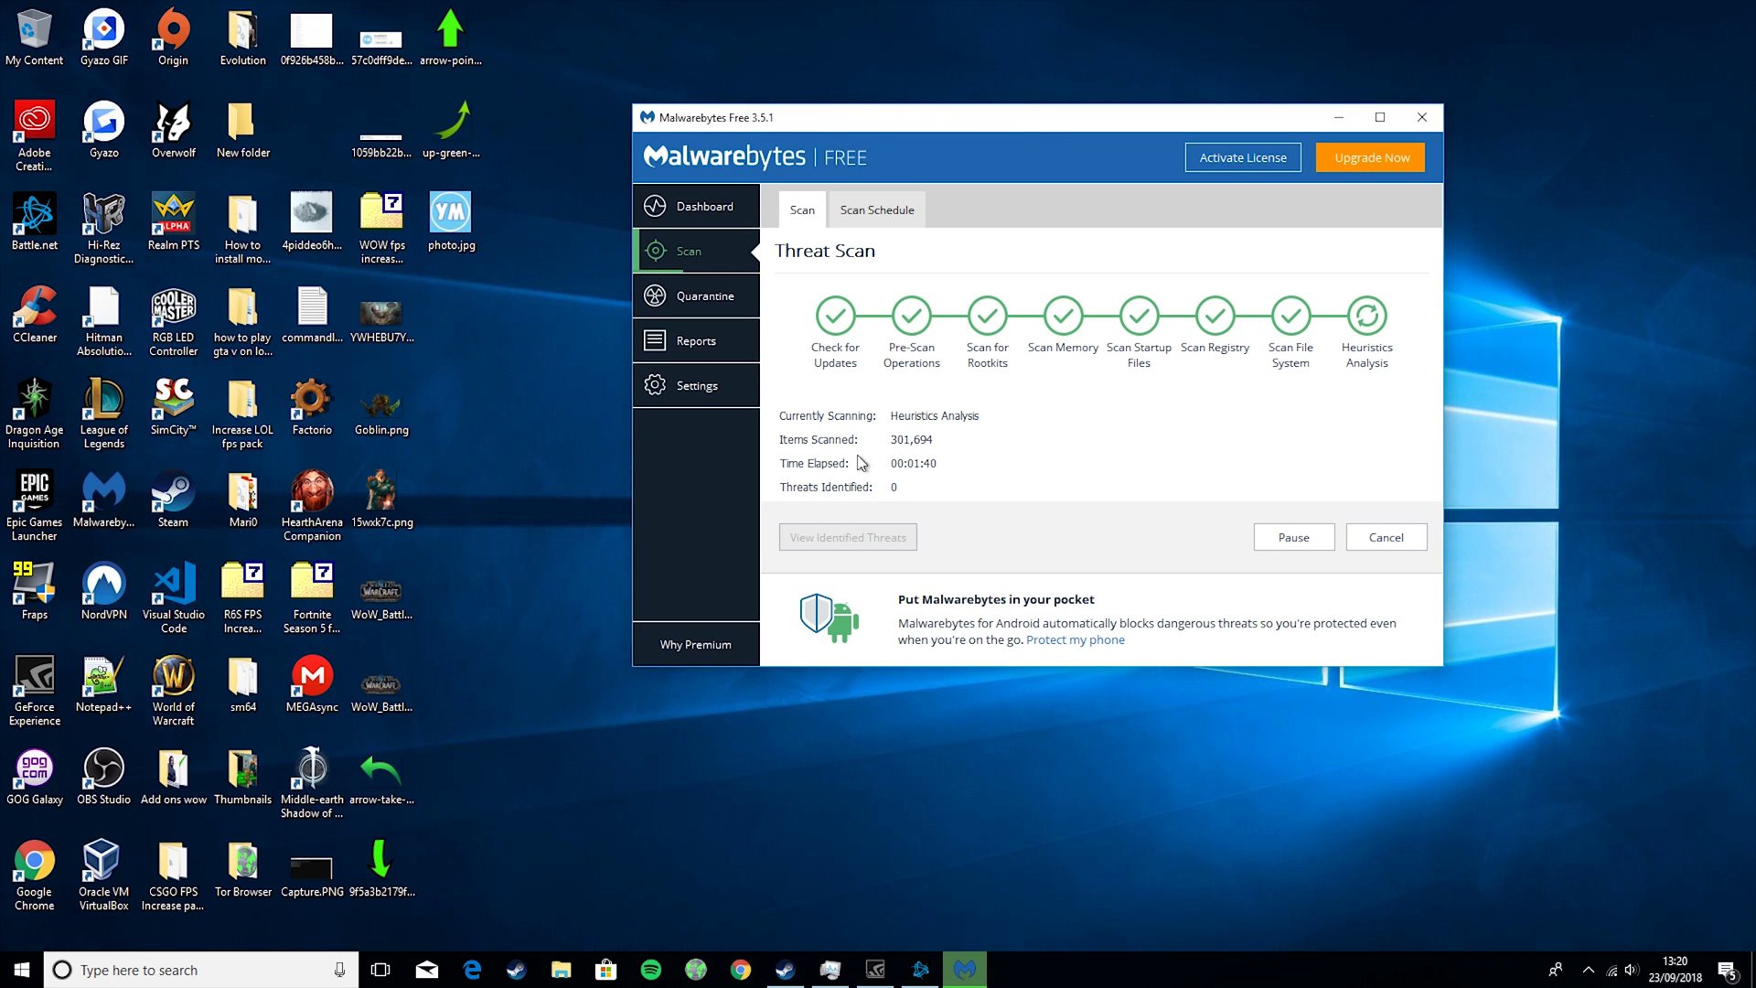
left_click_drag(890, 144, 820, 177)
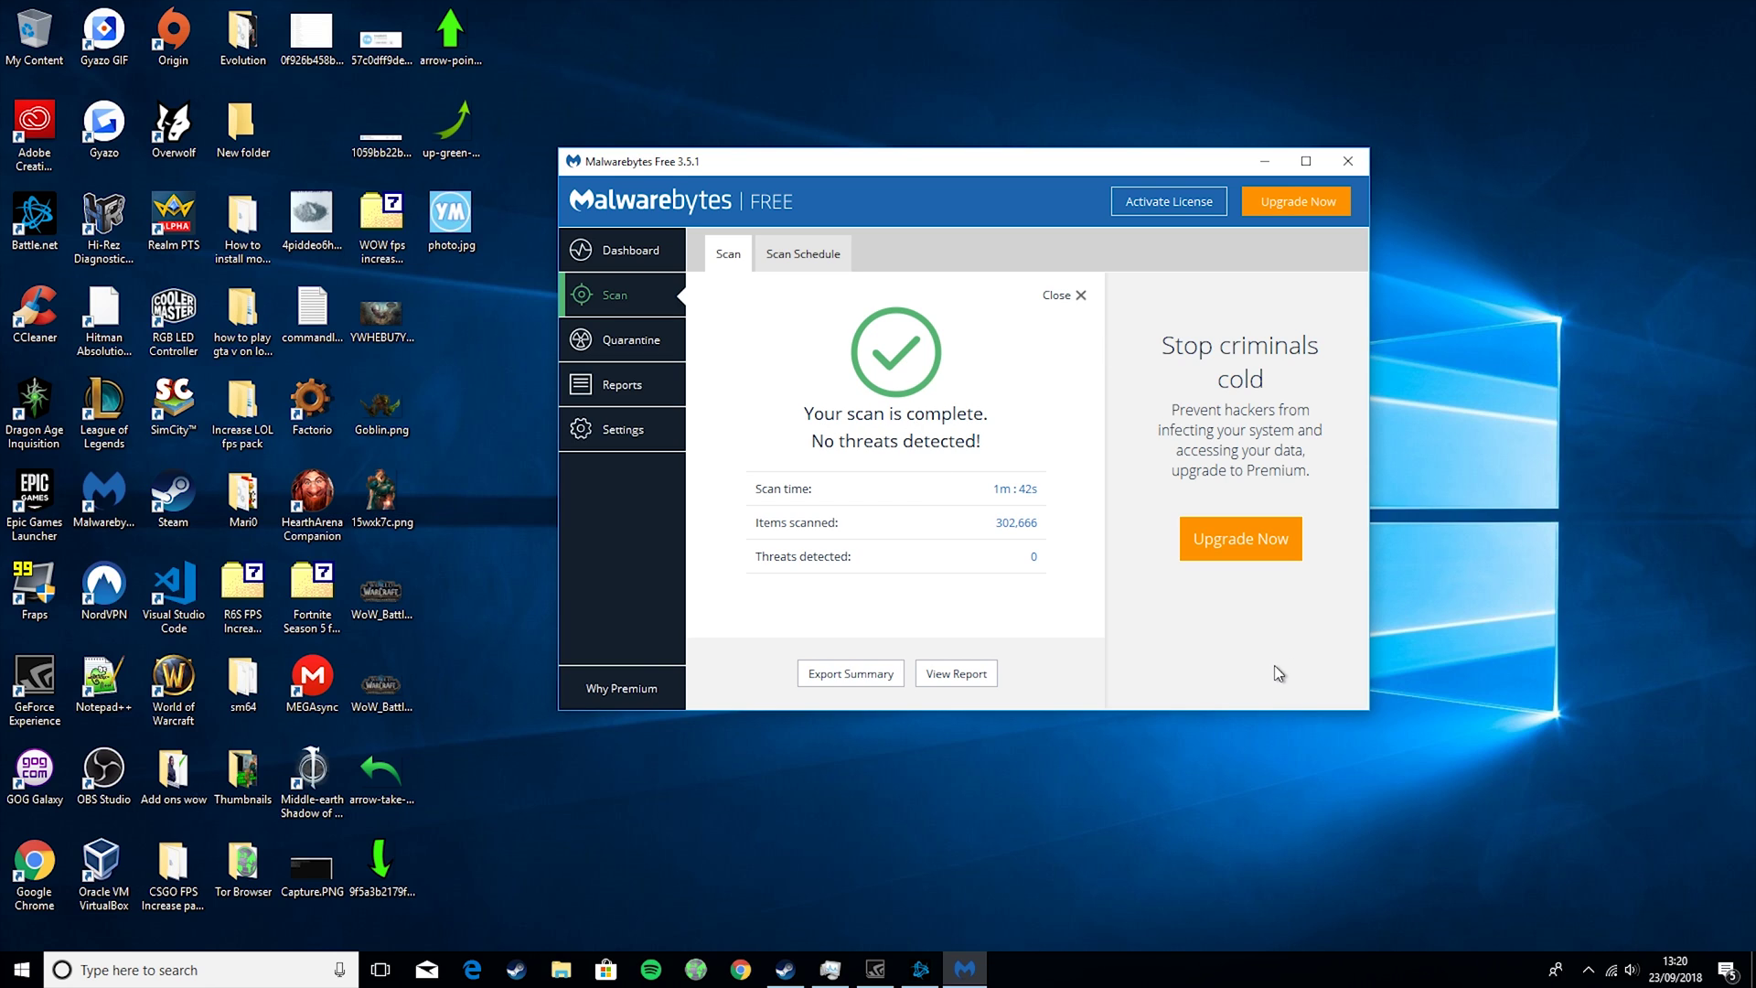
left_click(631, 340)
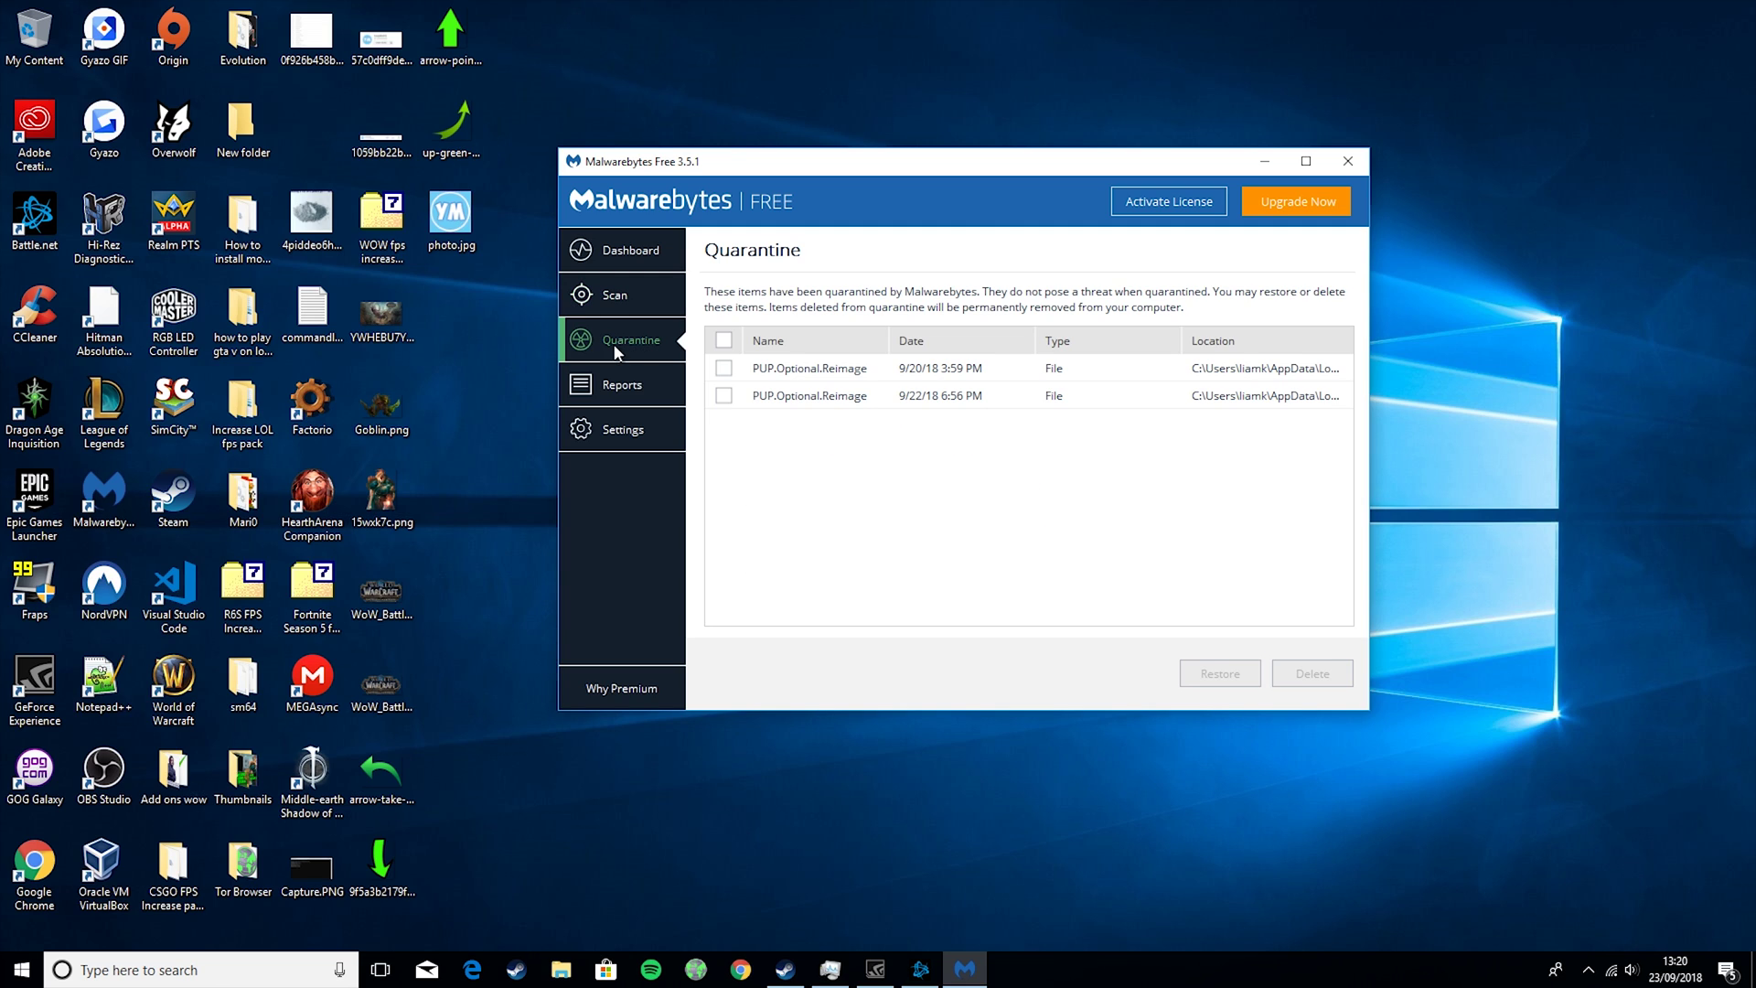
left_click(723, 340)
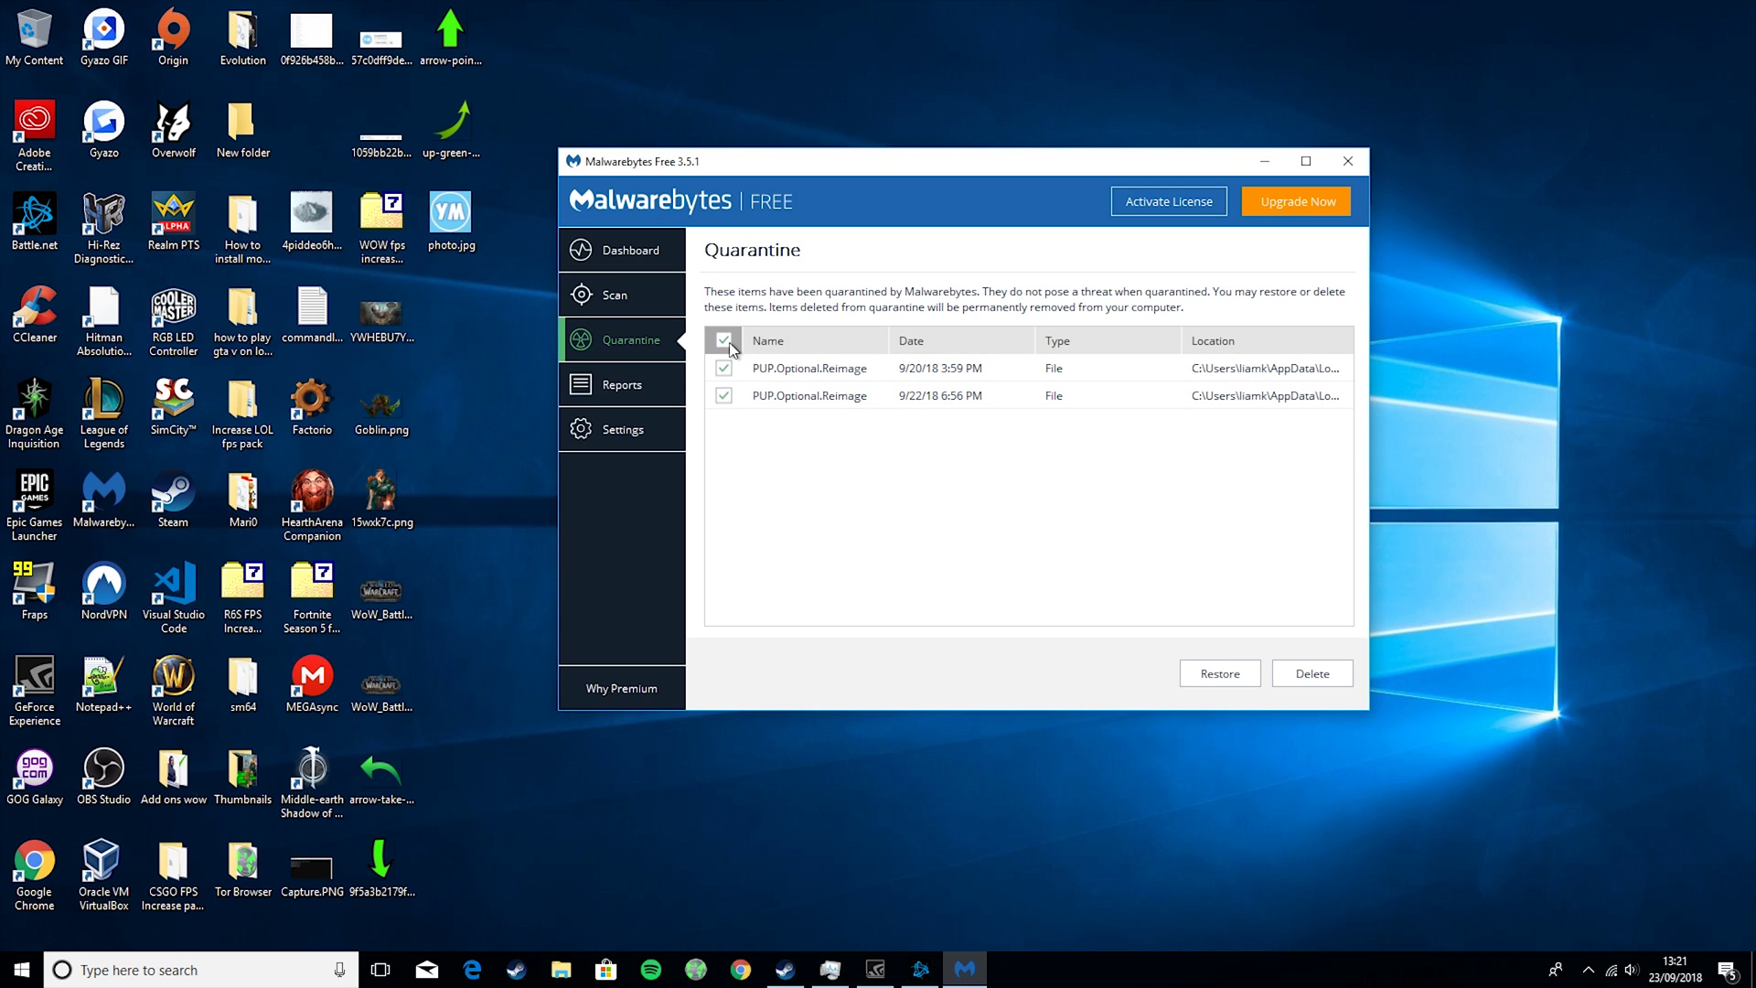
left_click(1314, 688)
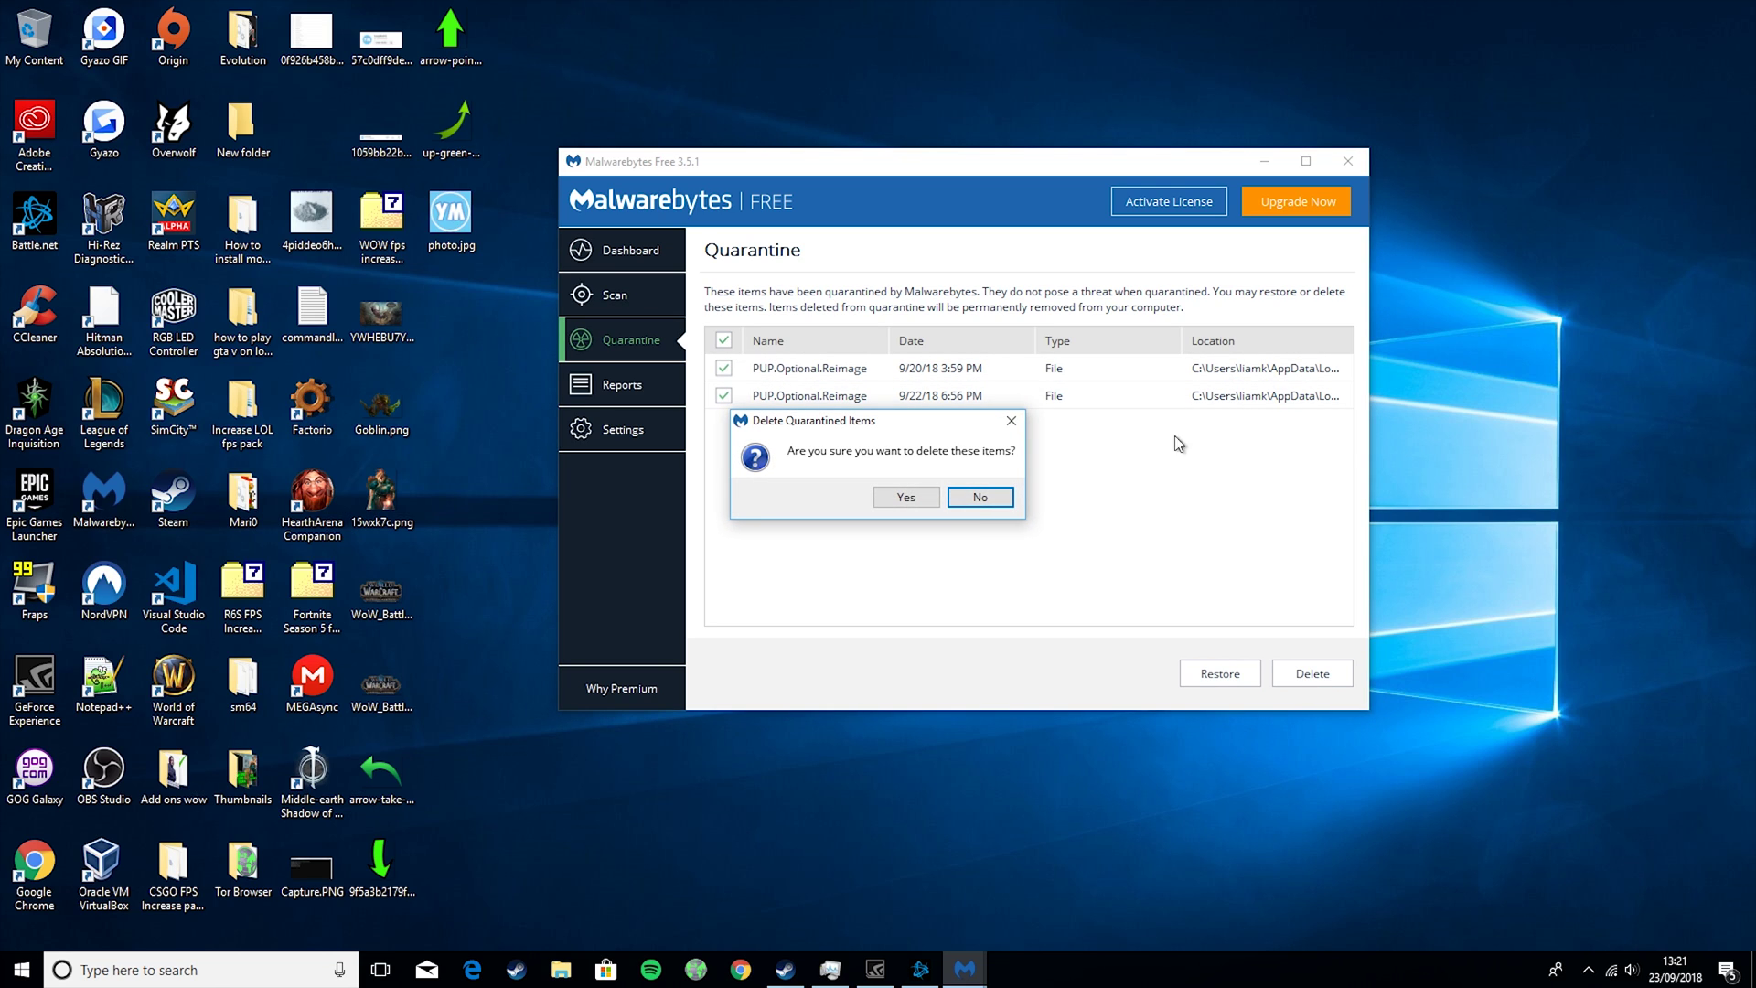
left_click(906, 496)
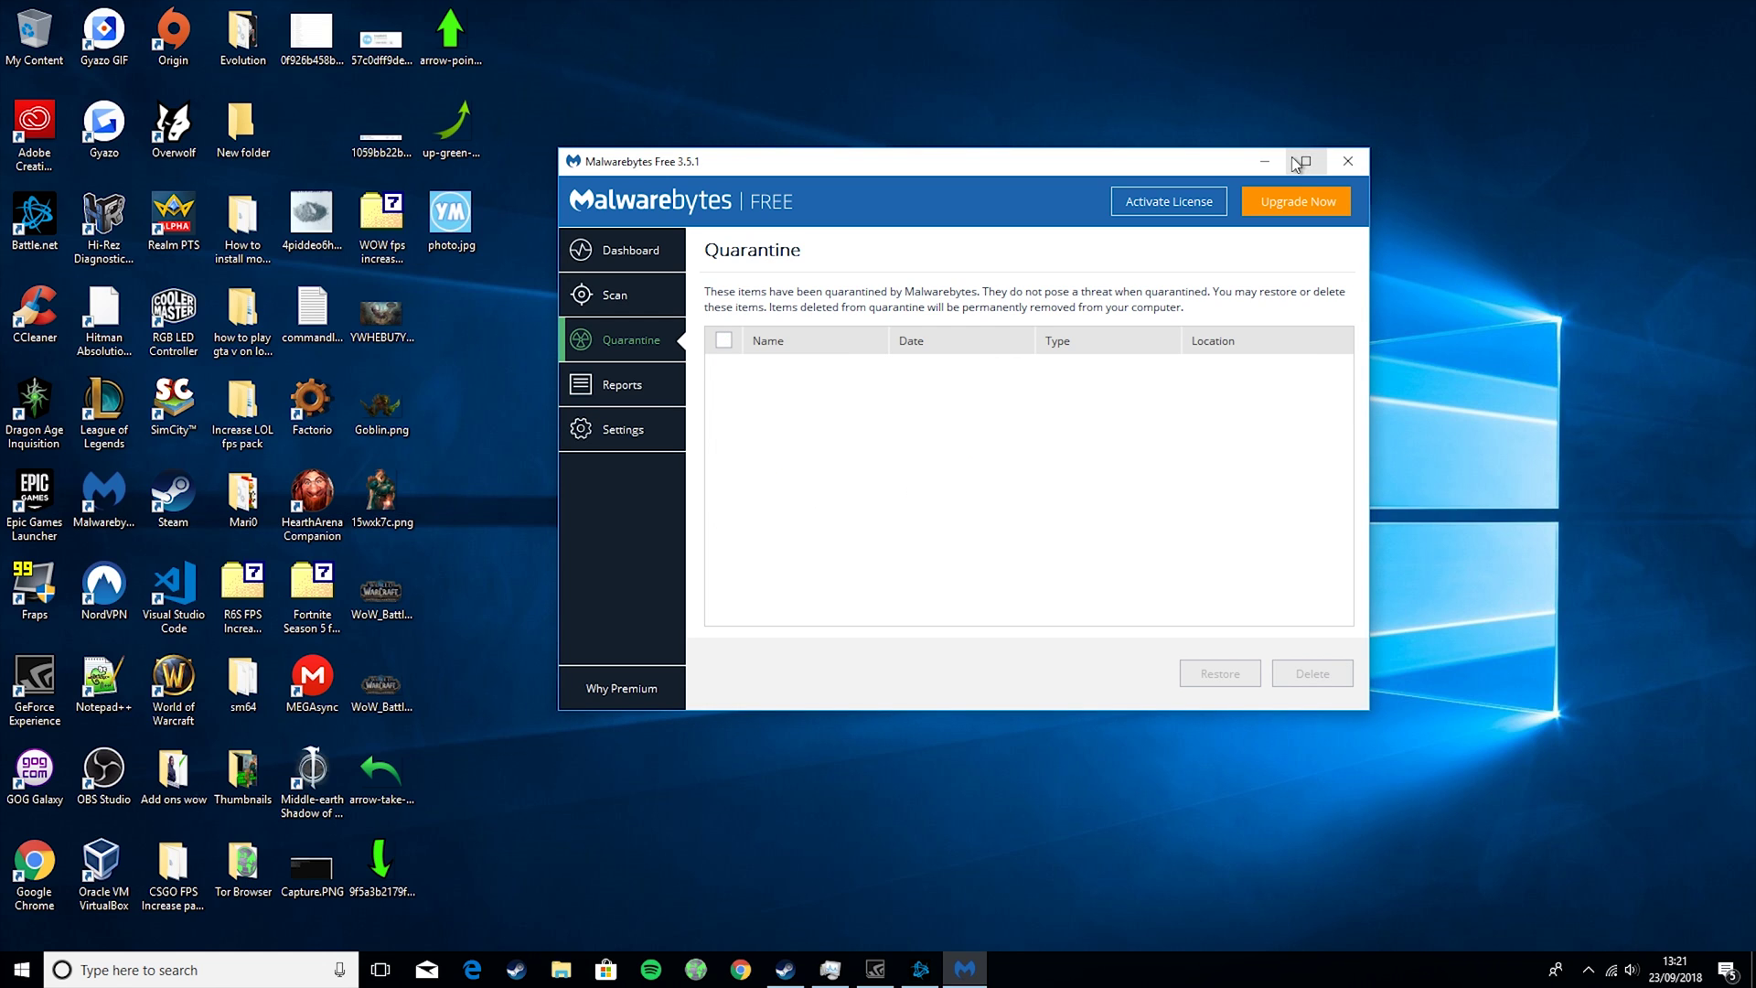
left_click(1344, 164)
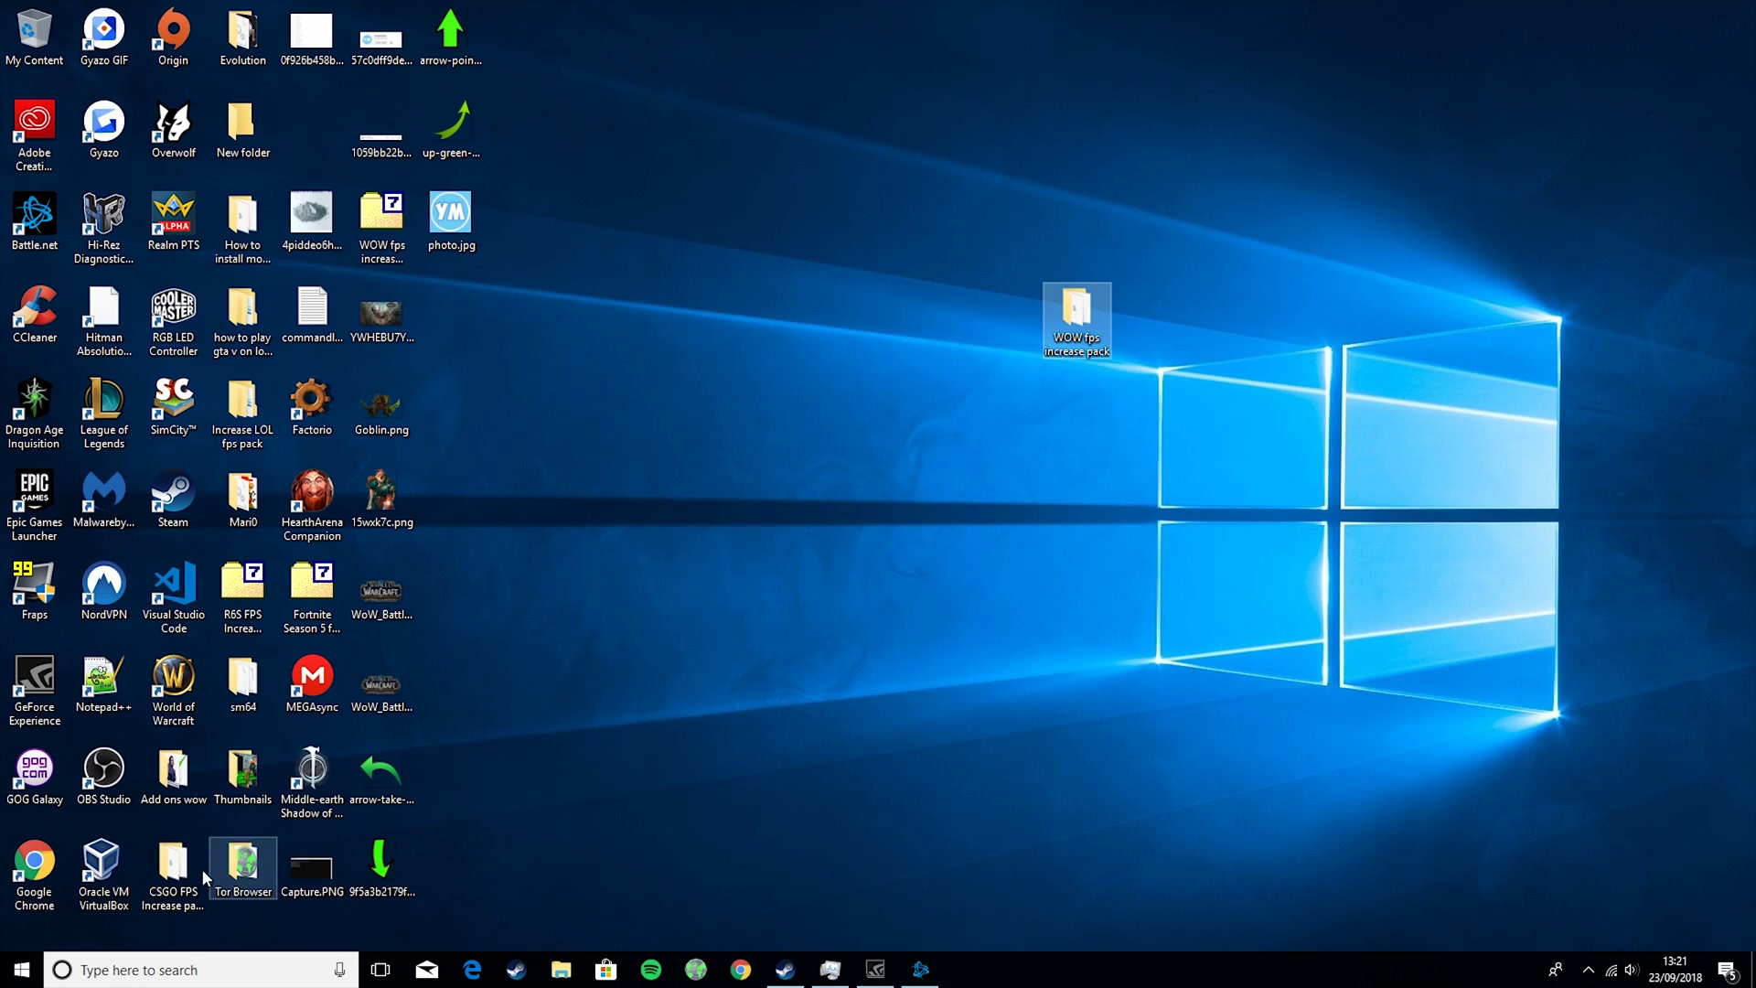
left_click(215, 967)
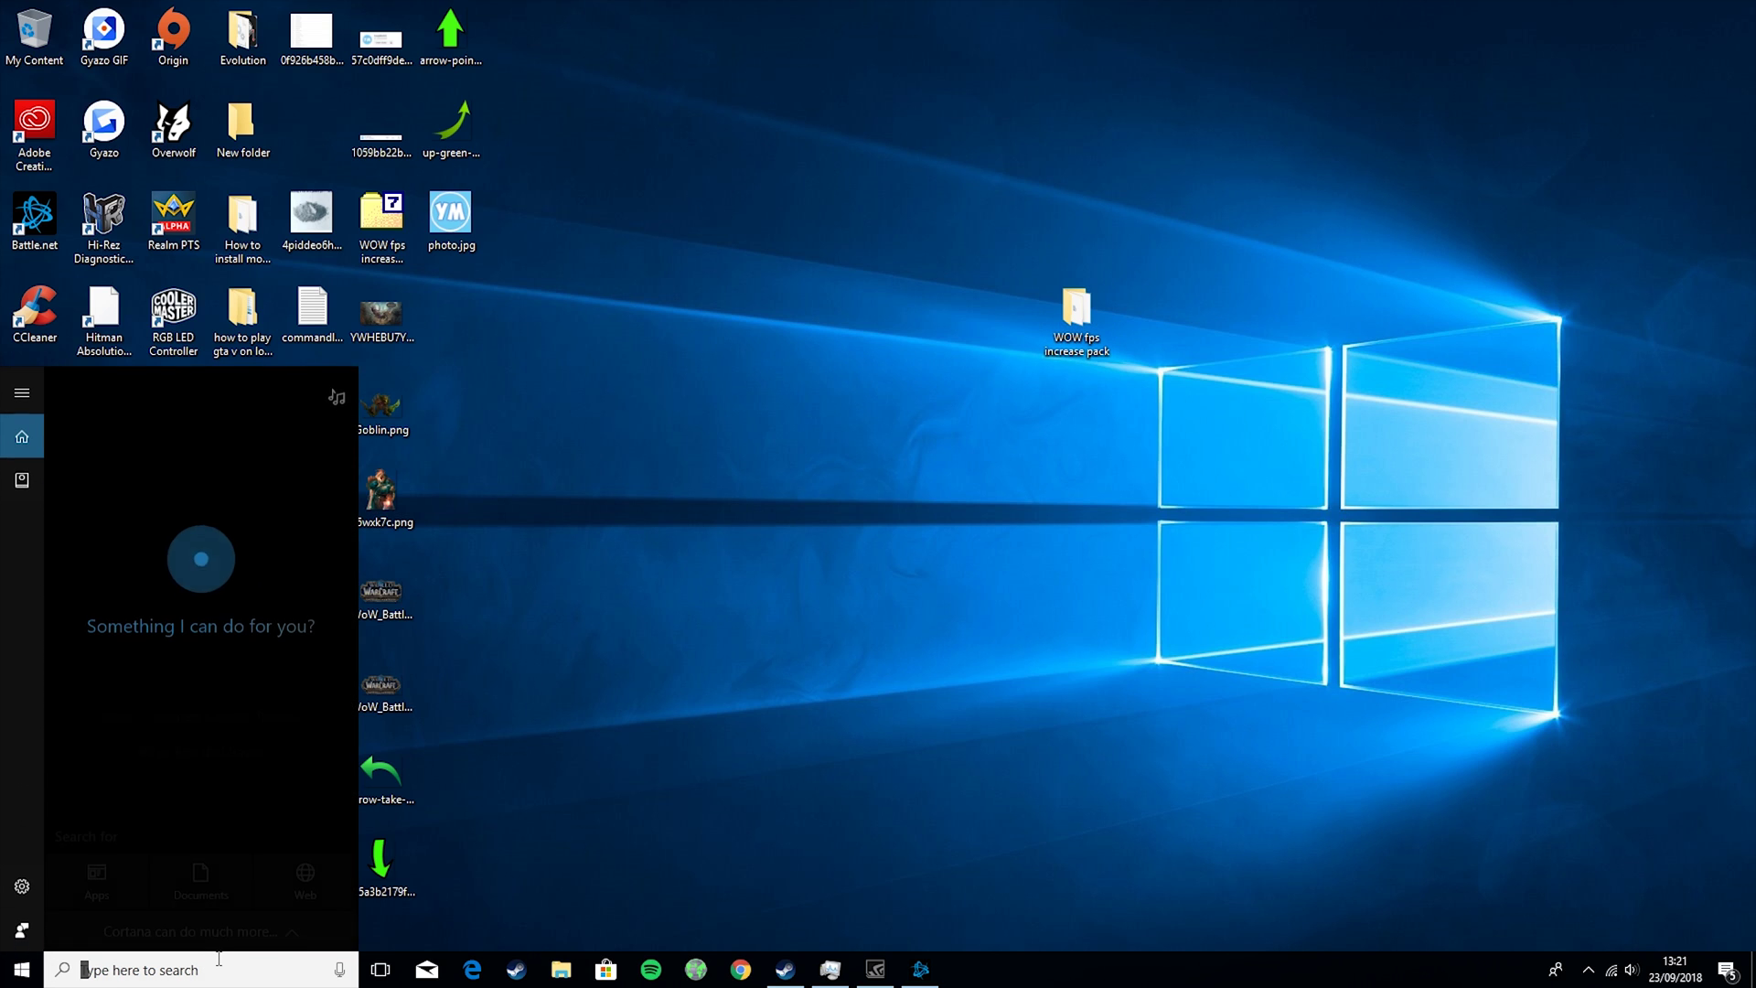
type("task")
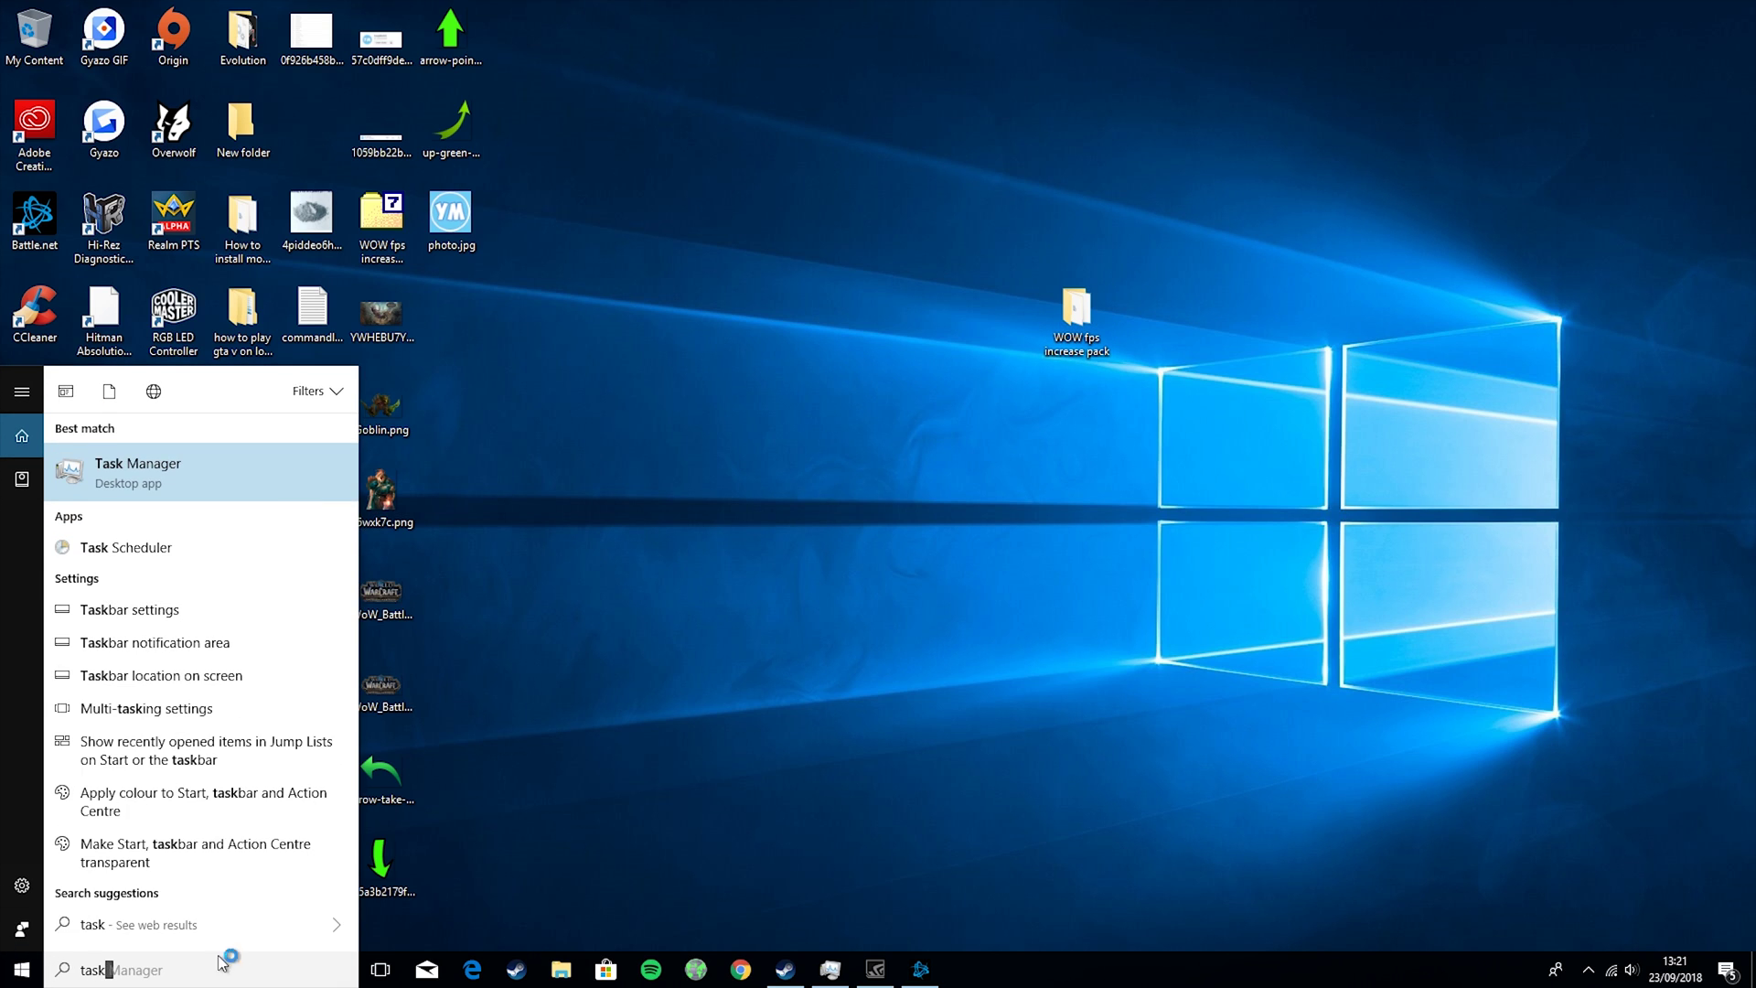
key("Return")
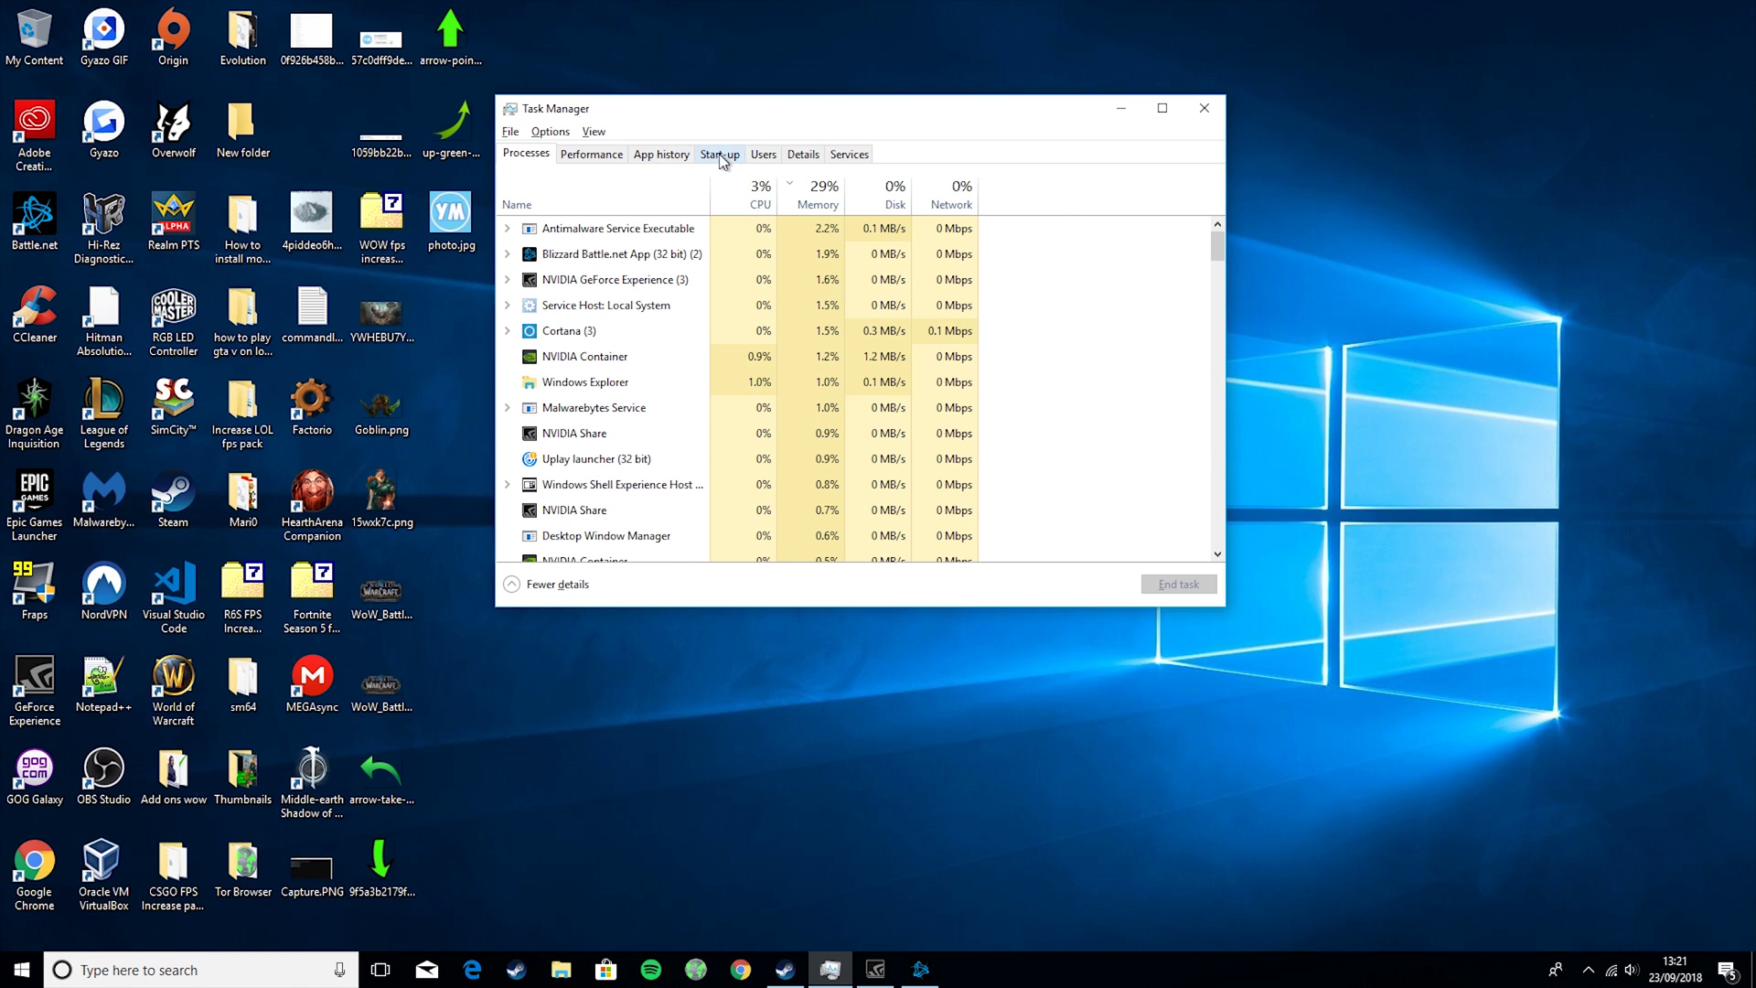
left_click(719, 155)
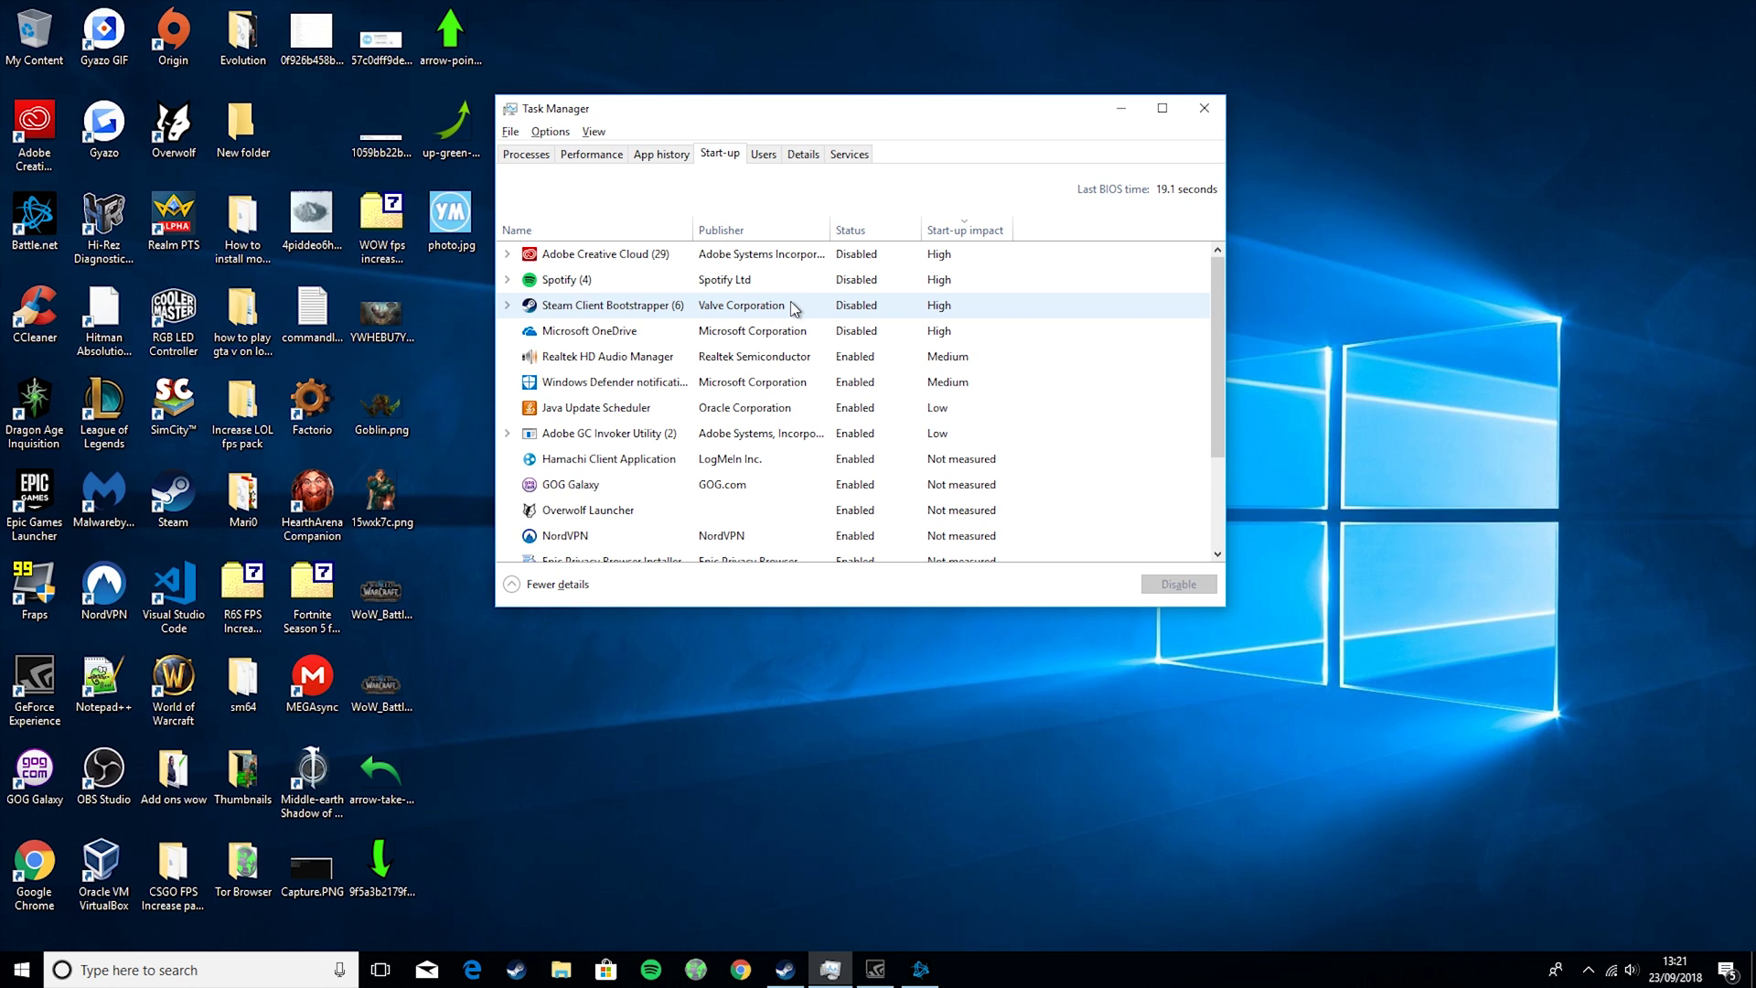
right_click(794, 270)
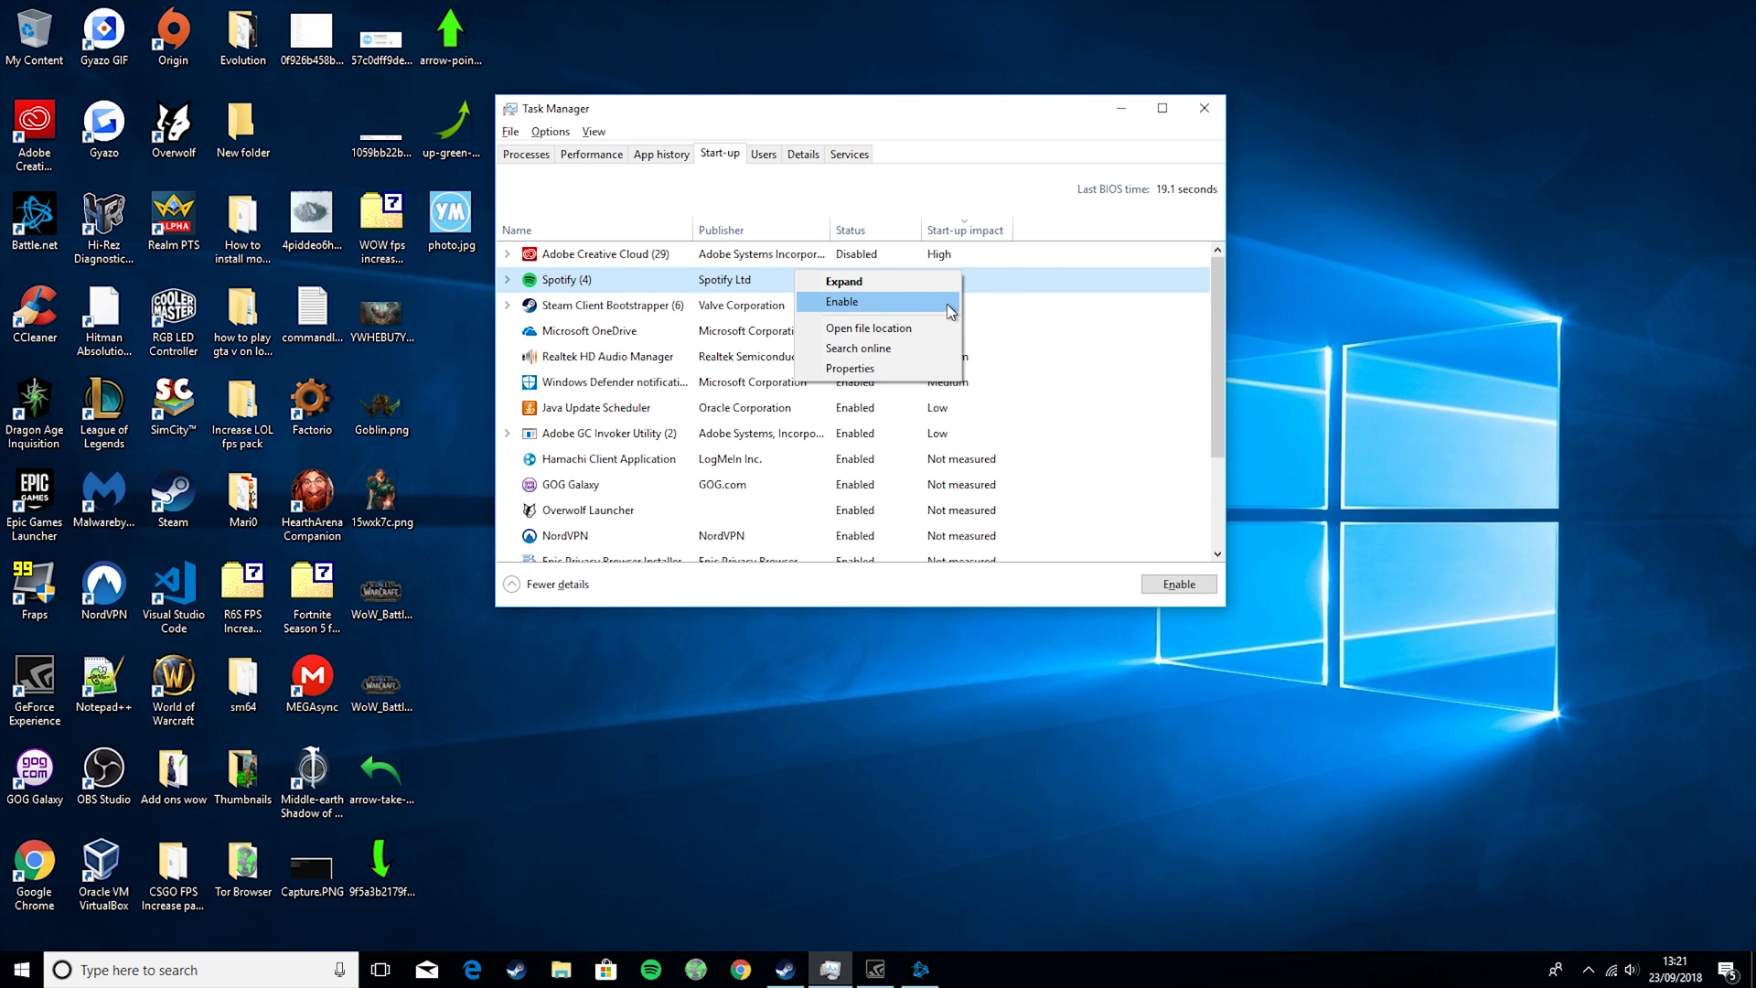
left_click(999, 189)
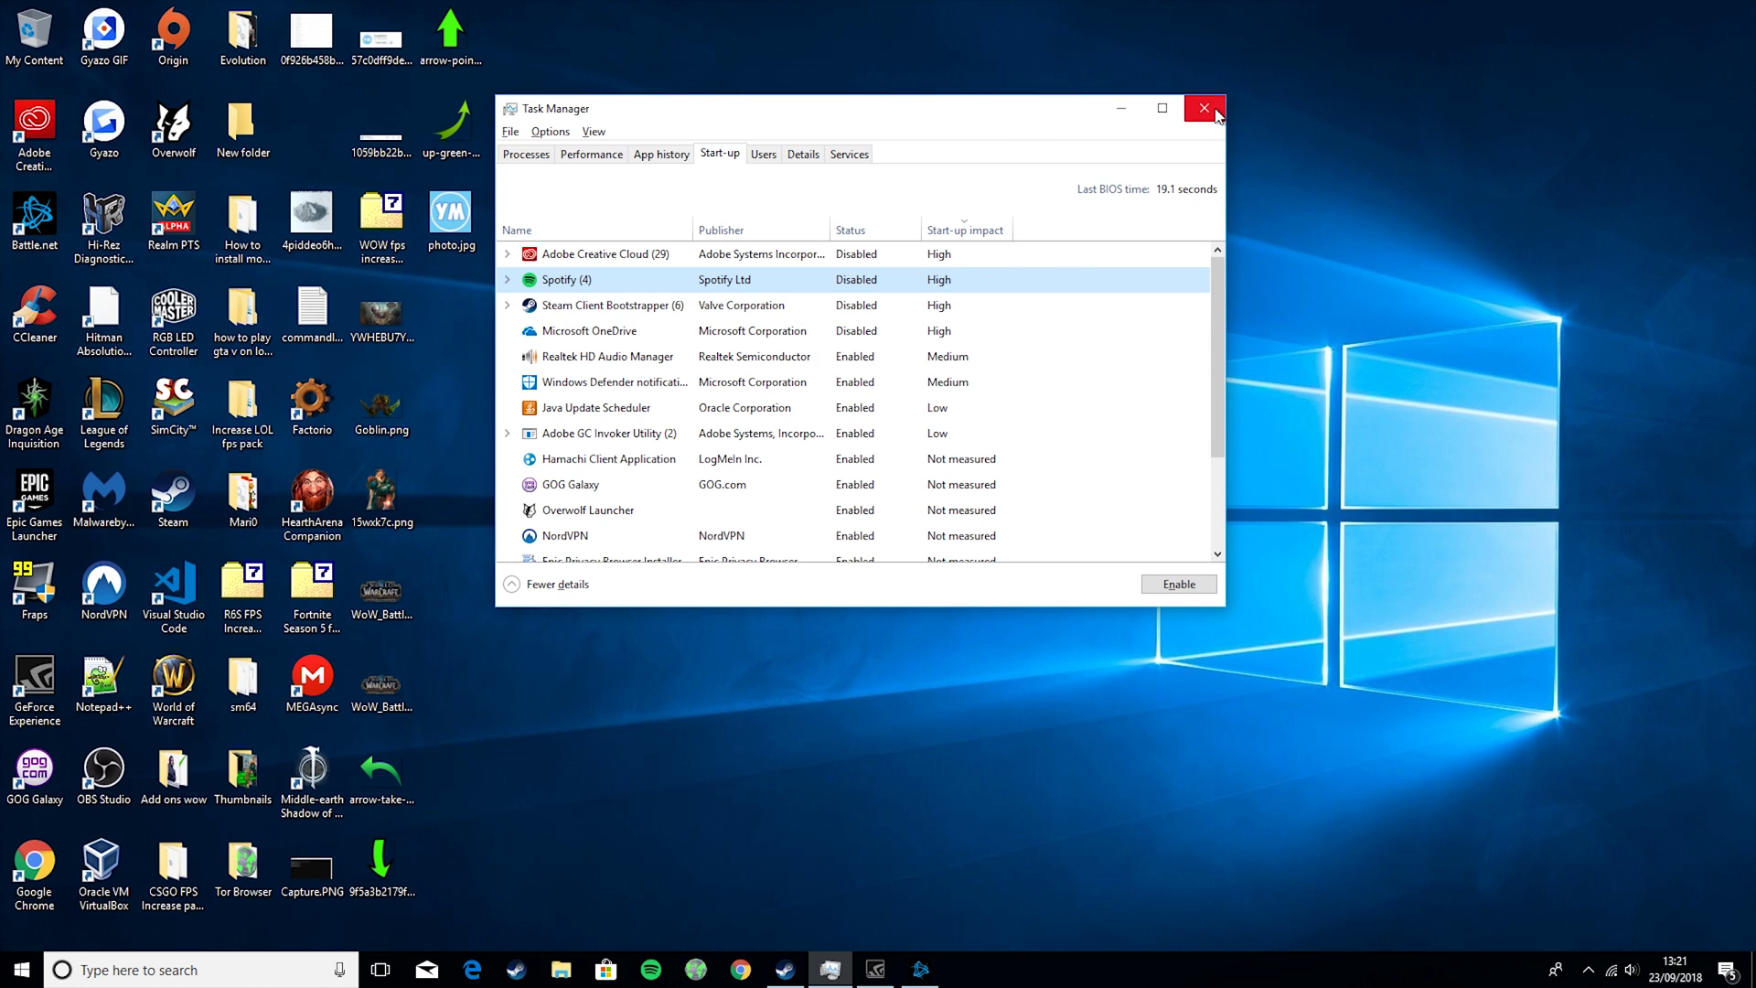
Close Task Manager and search 'power' to open the Choose a power plan page
left_click(1206, 109)
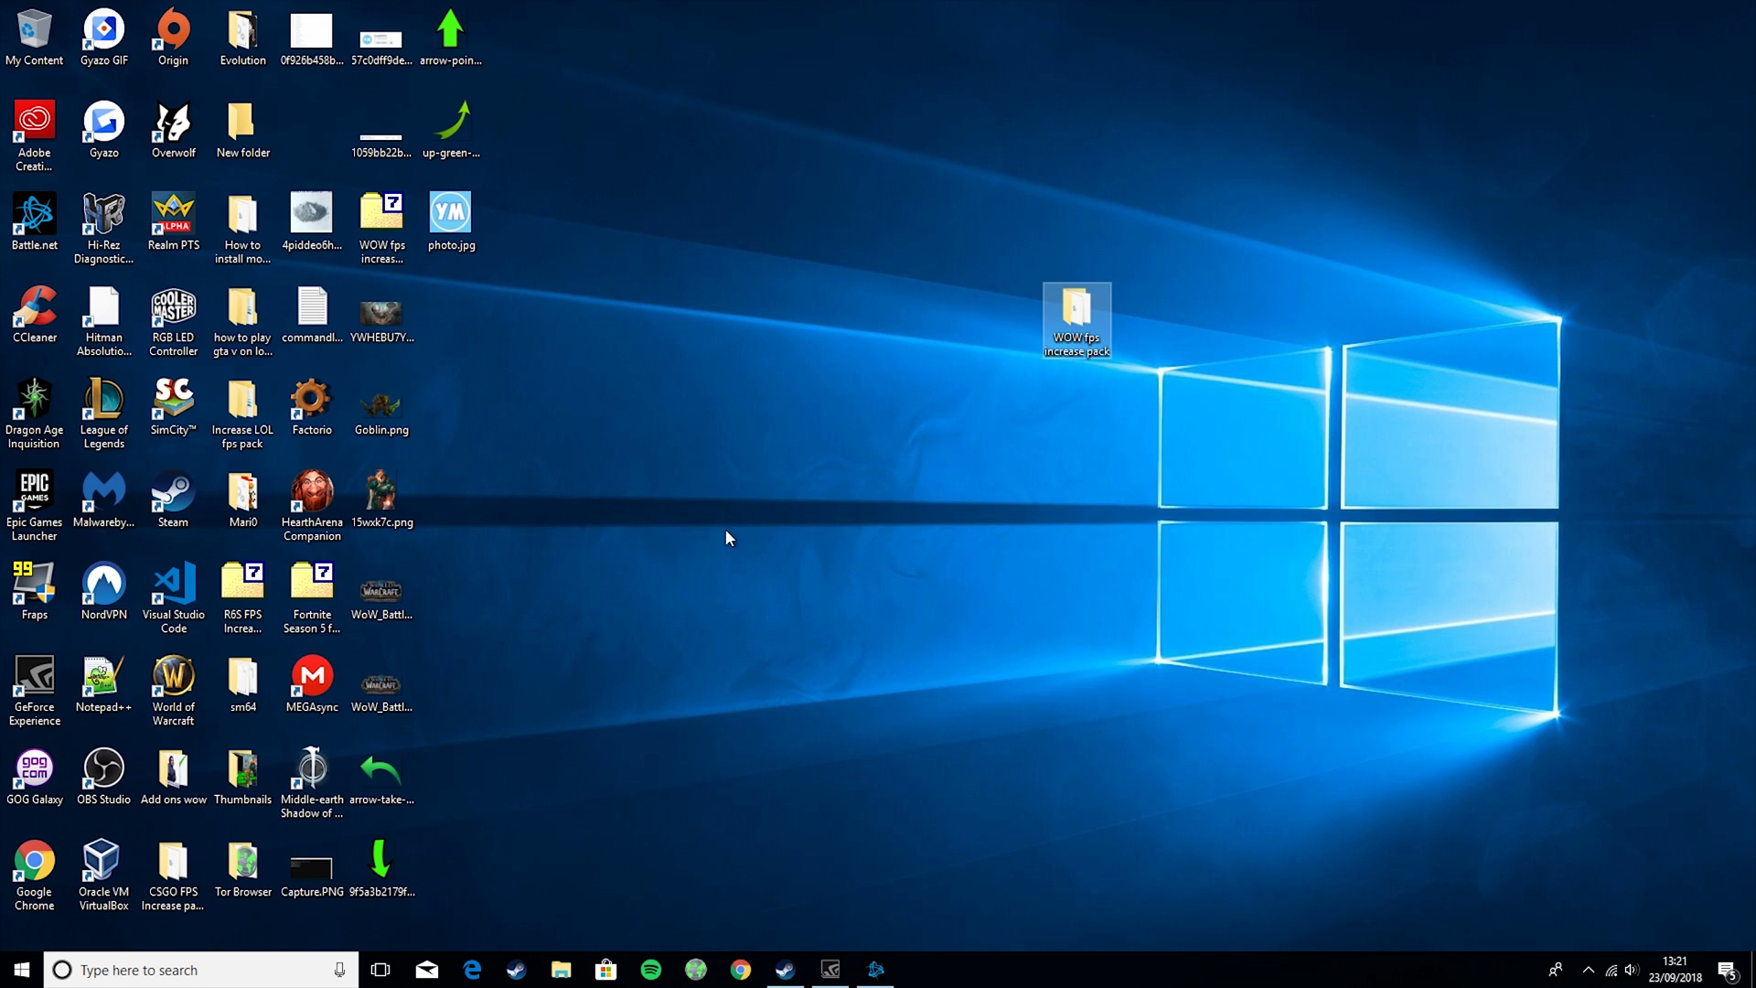
left_click(198, 971)
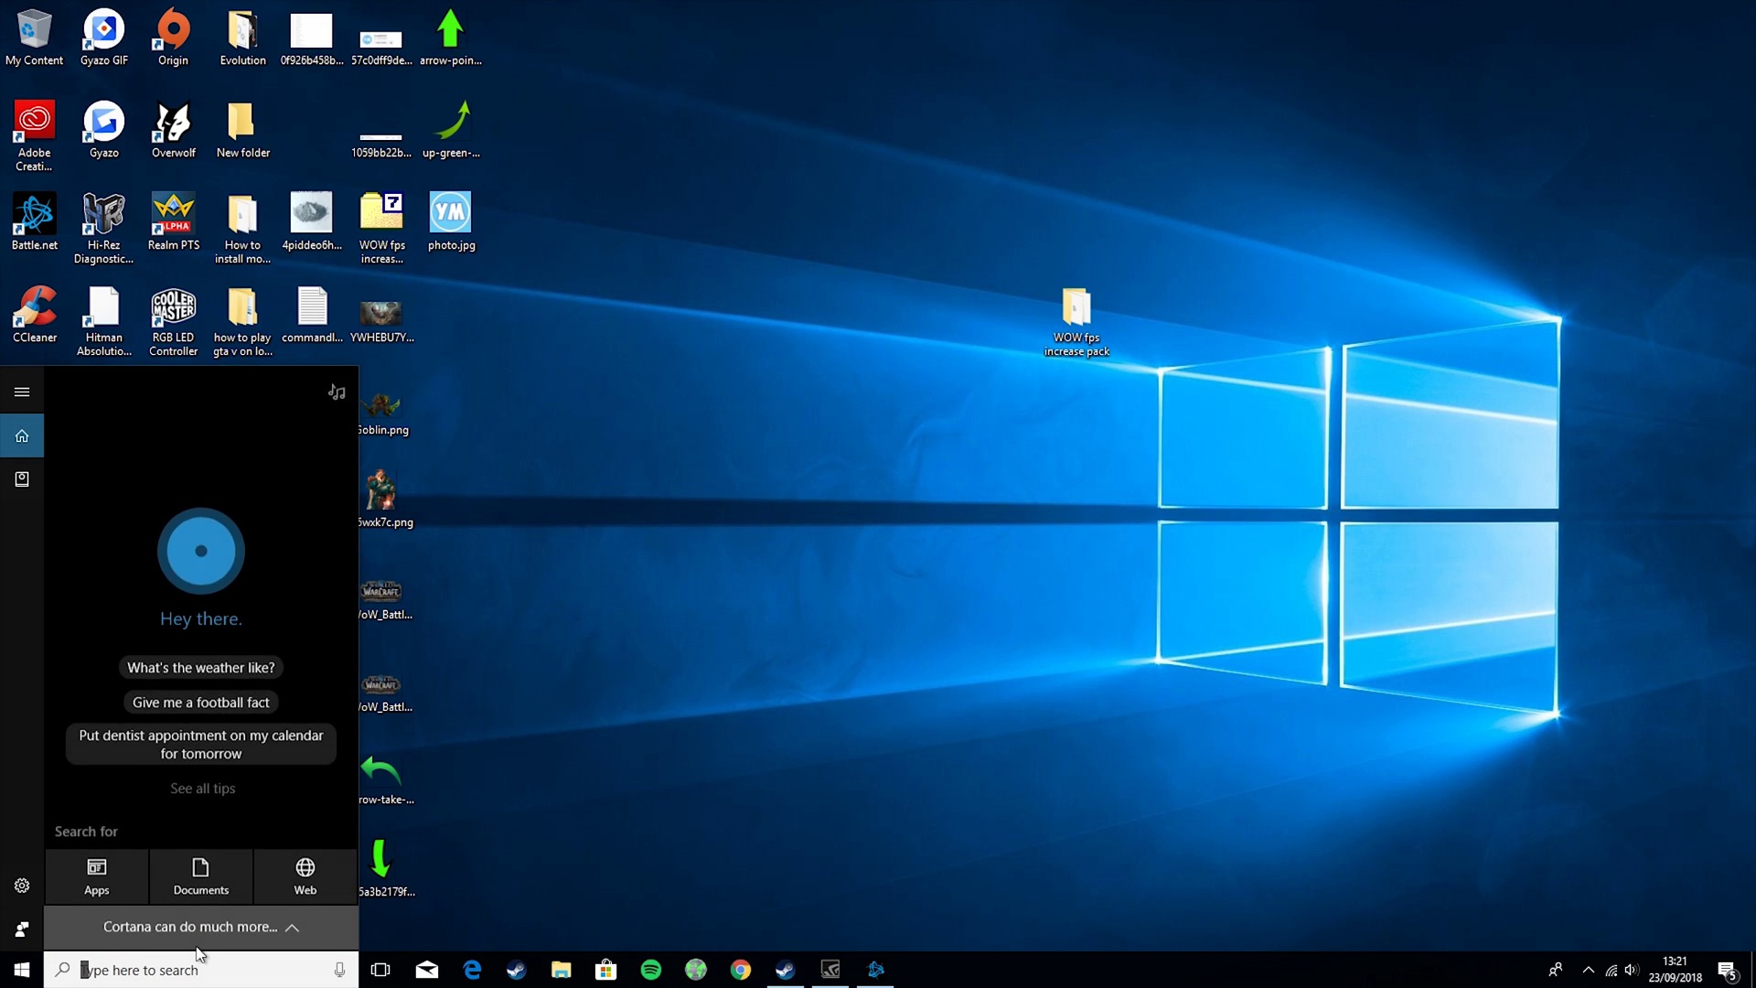
type("power")
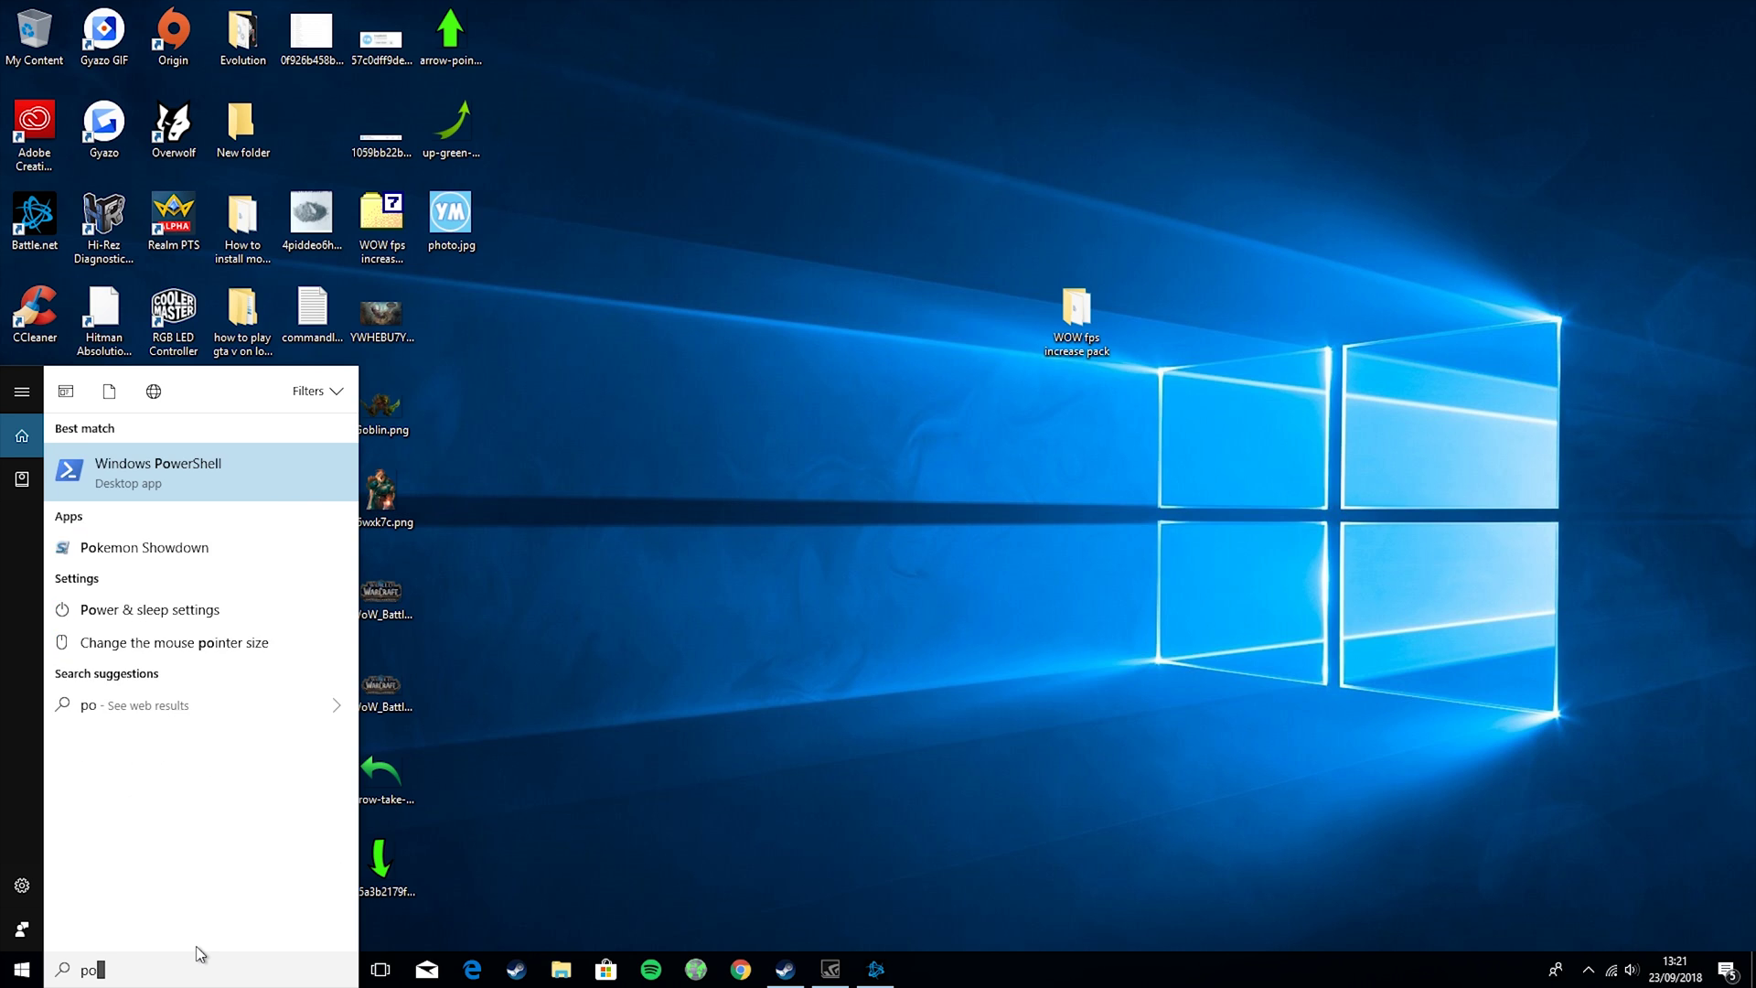
key("Down")
key("Down")
key("Down")
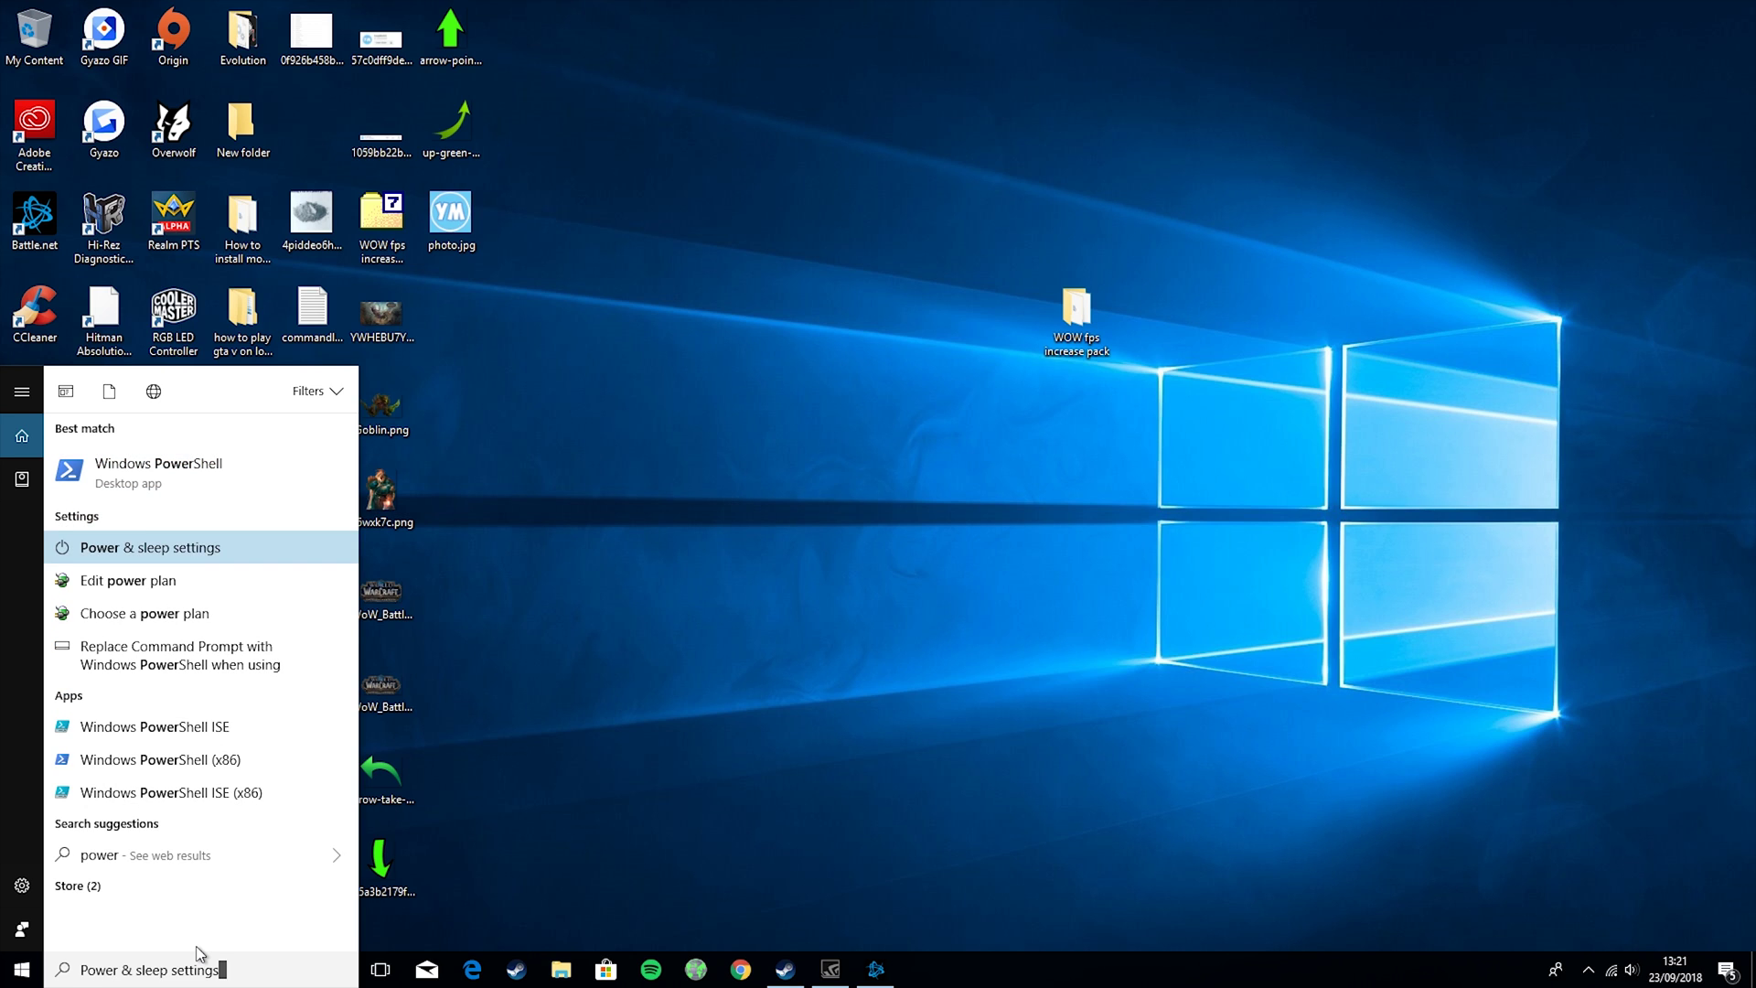
key("Return")
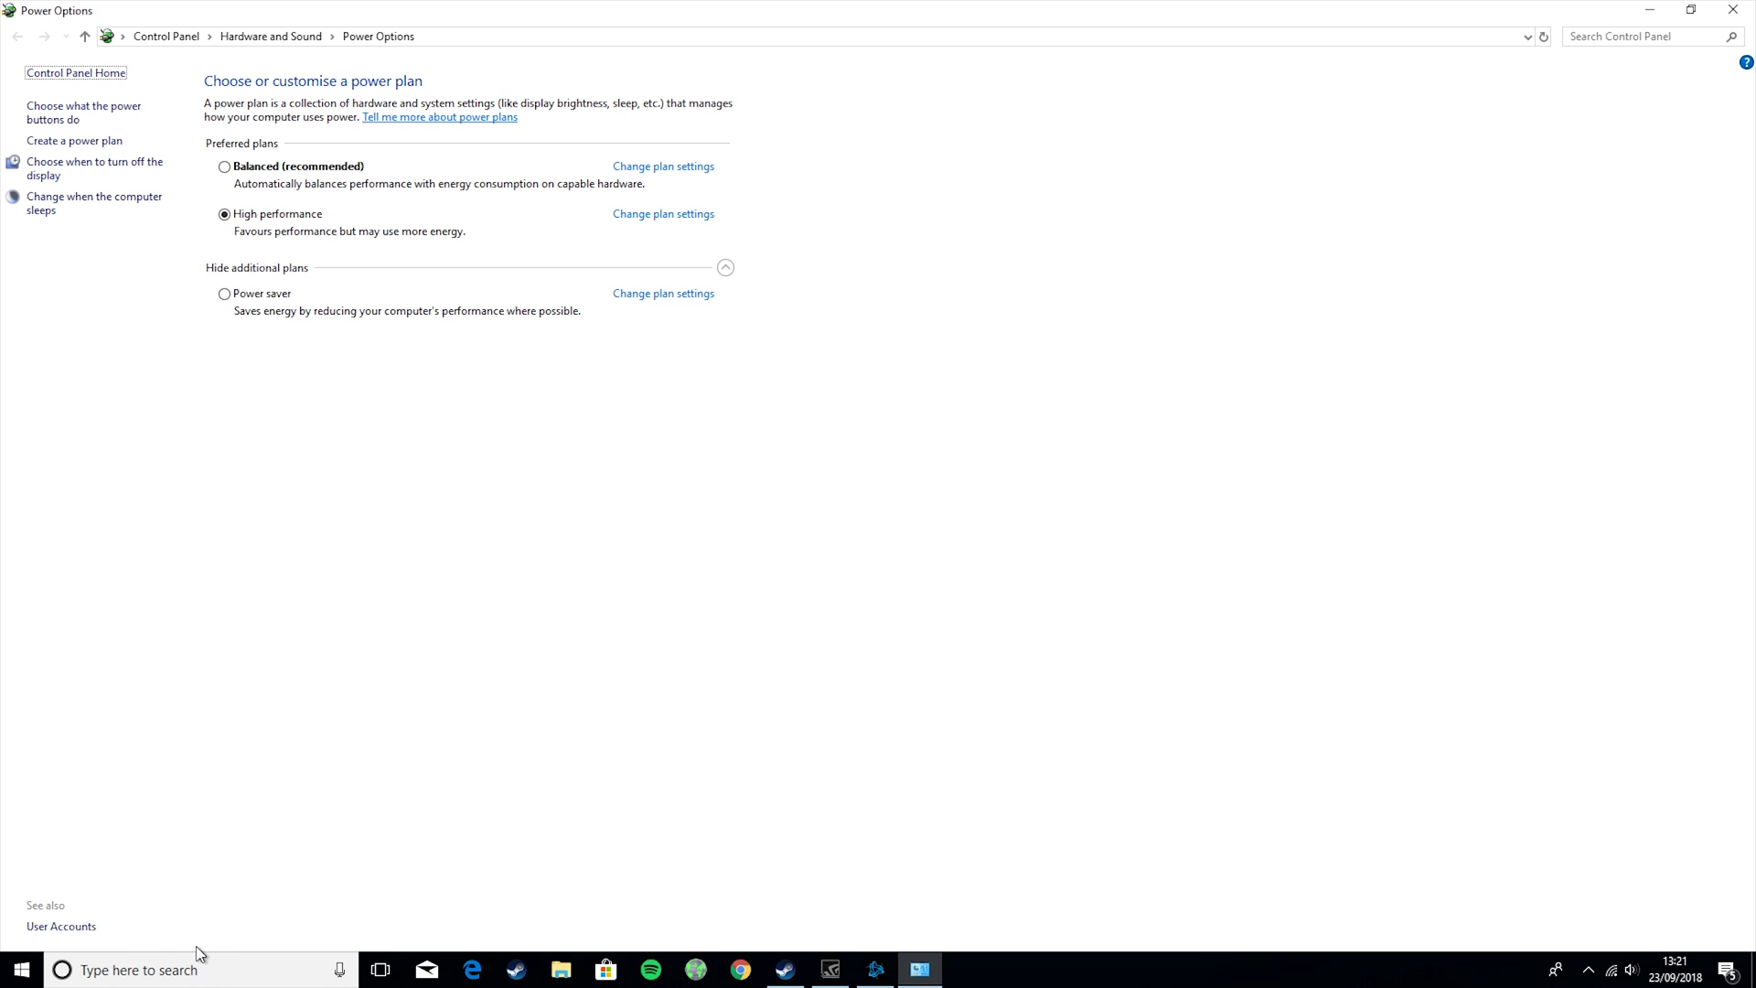
left_click(725, 268)
Edit the High performance plan, keeping display turn-off at 15 minutes and sleep at Never
left_click(631, 216)
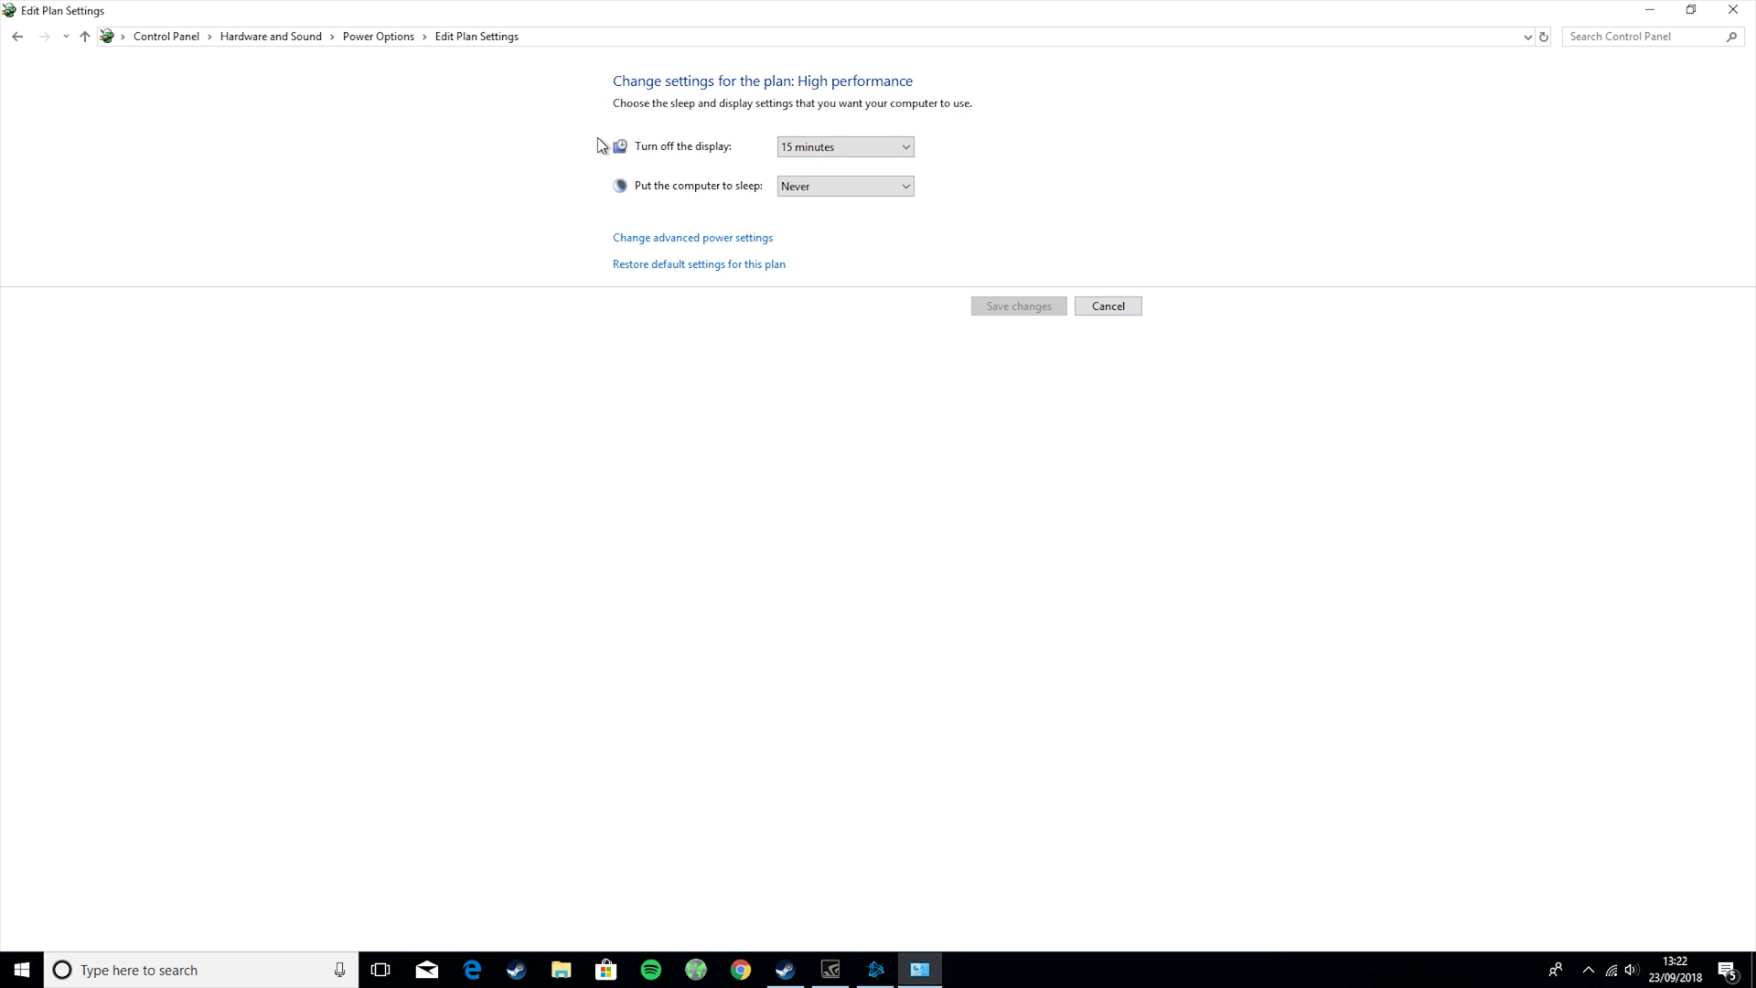
left_click(894, 153)
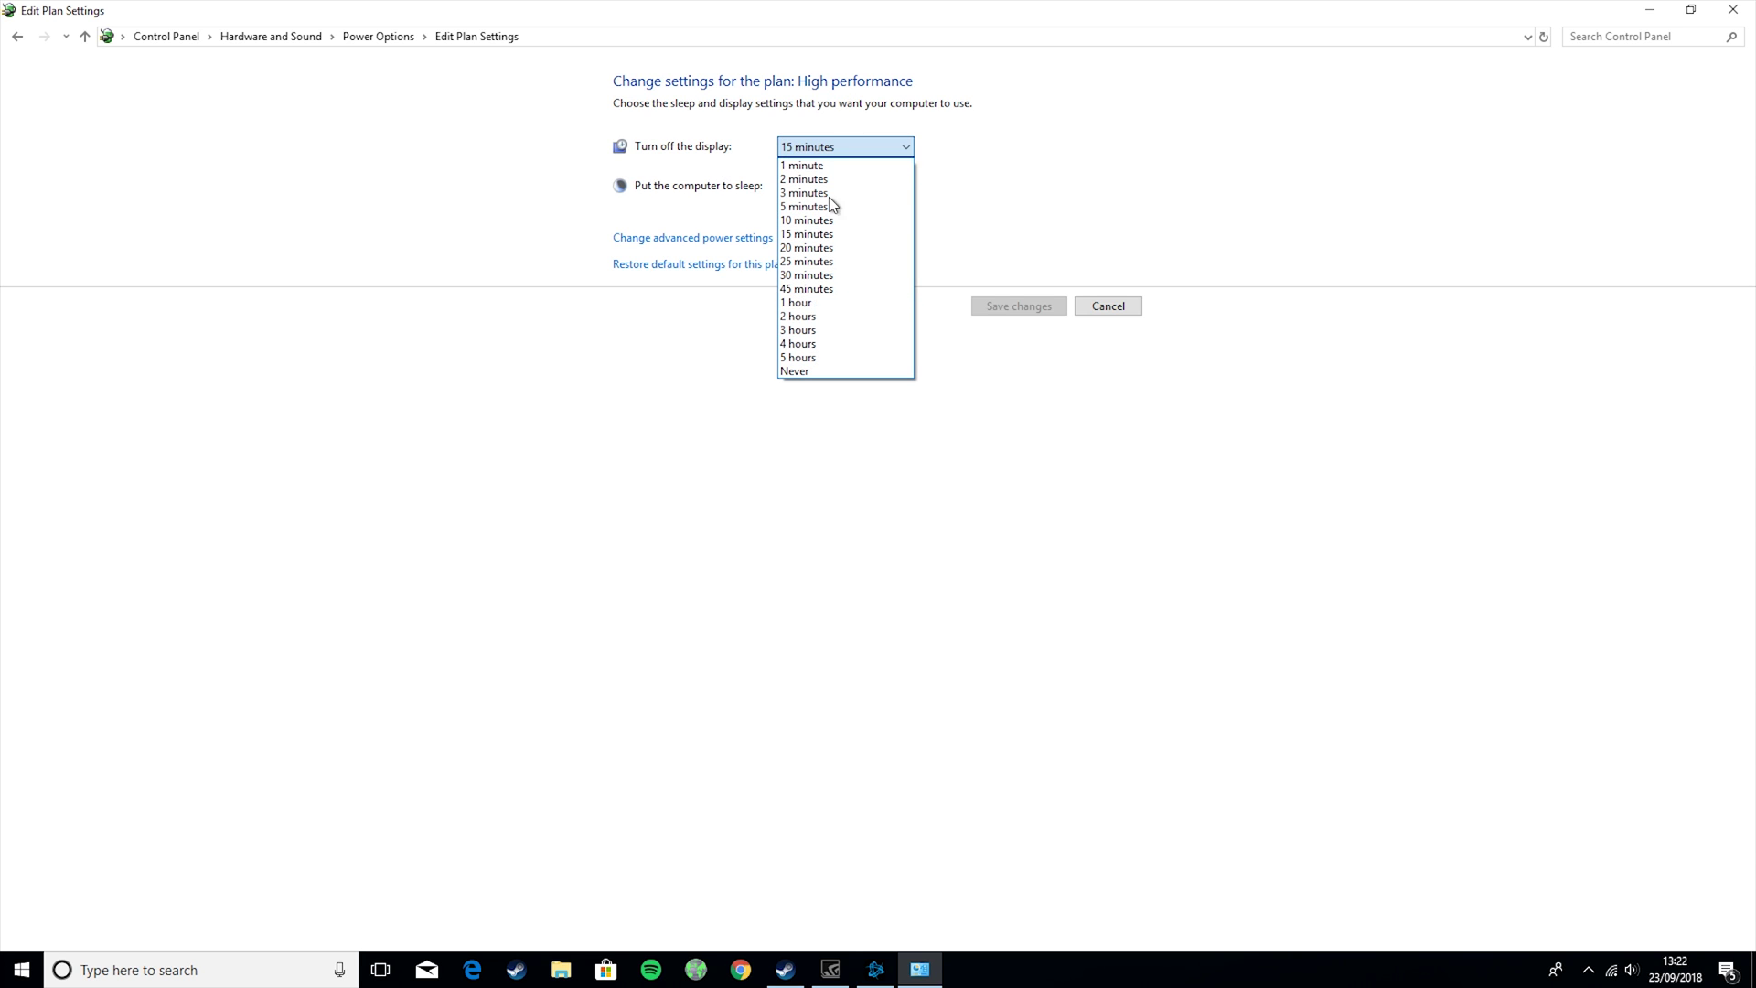
left_click(854, 141)
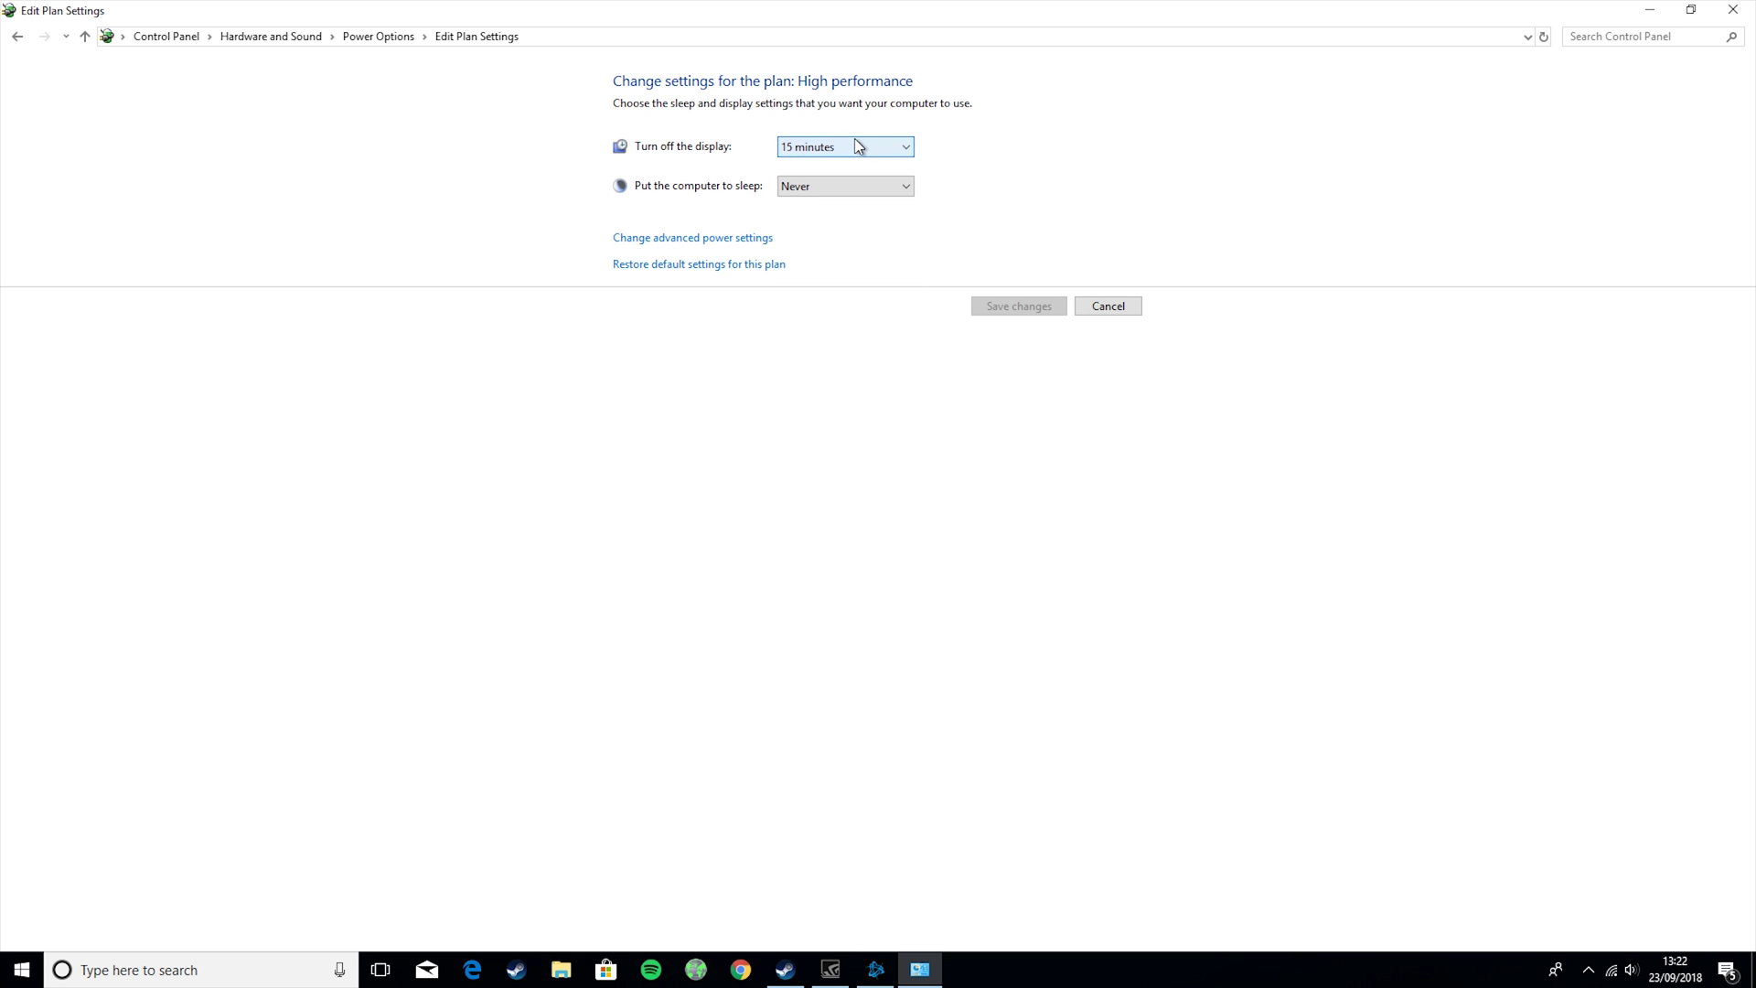
left_click(856, 141)
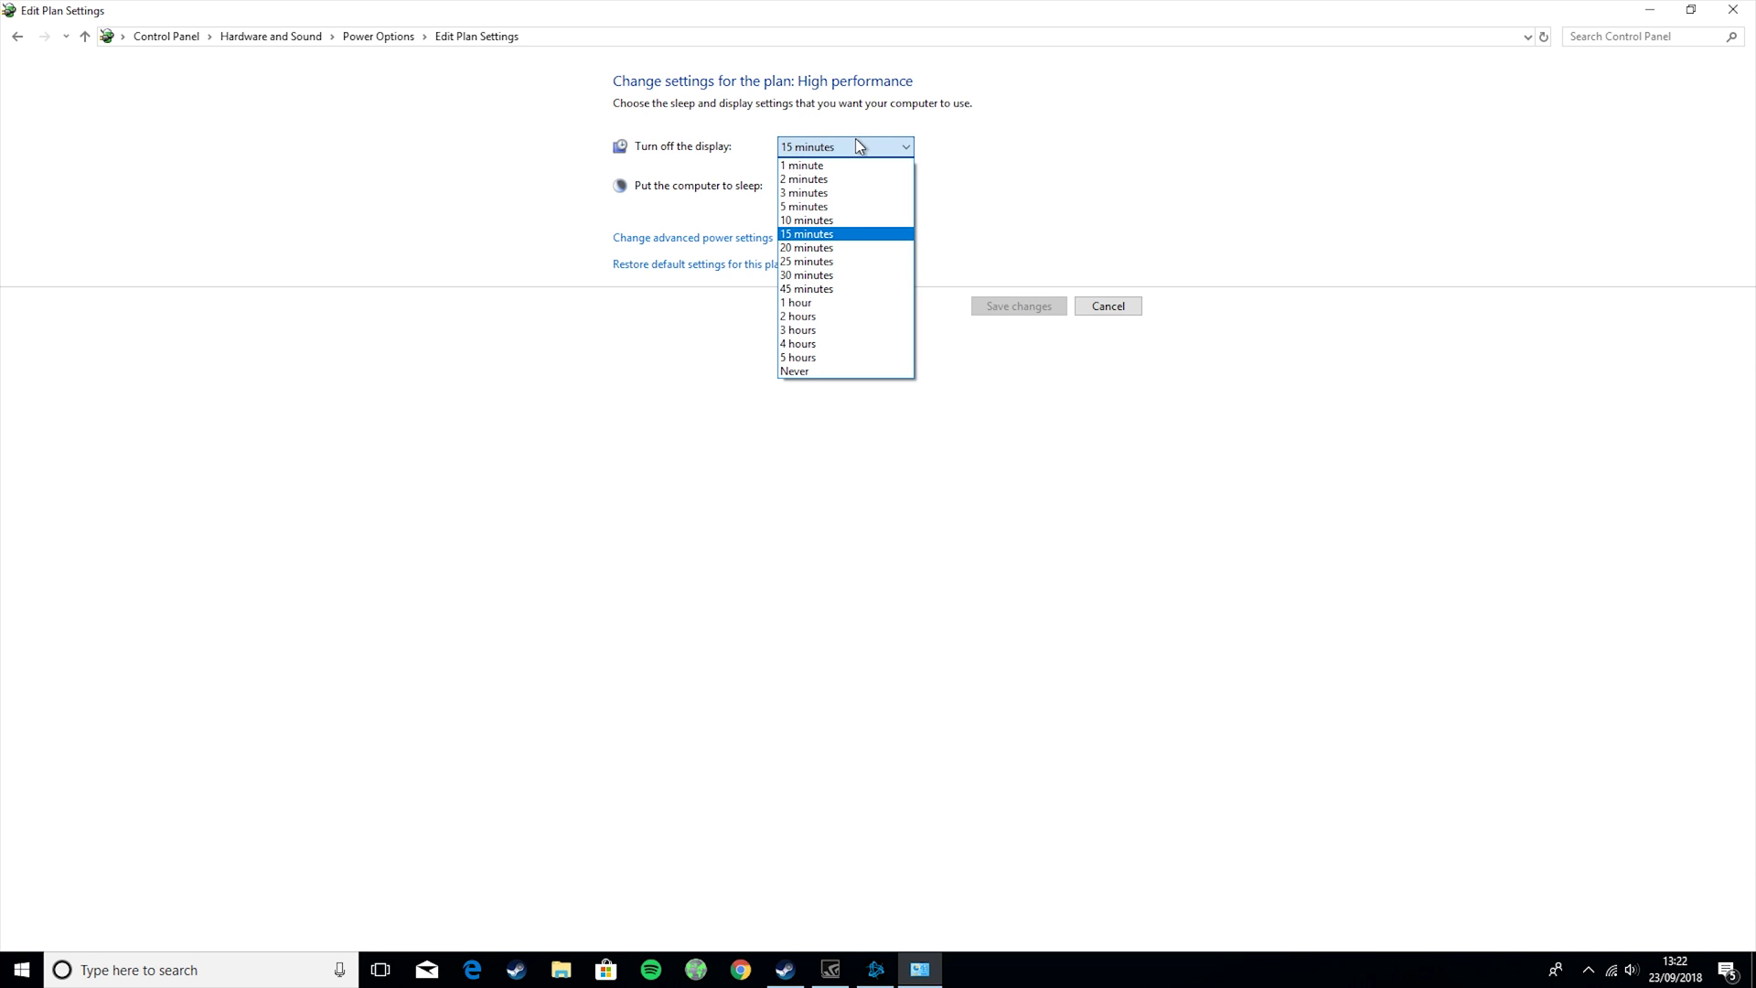
left_click(856, 142)
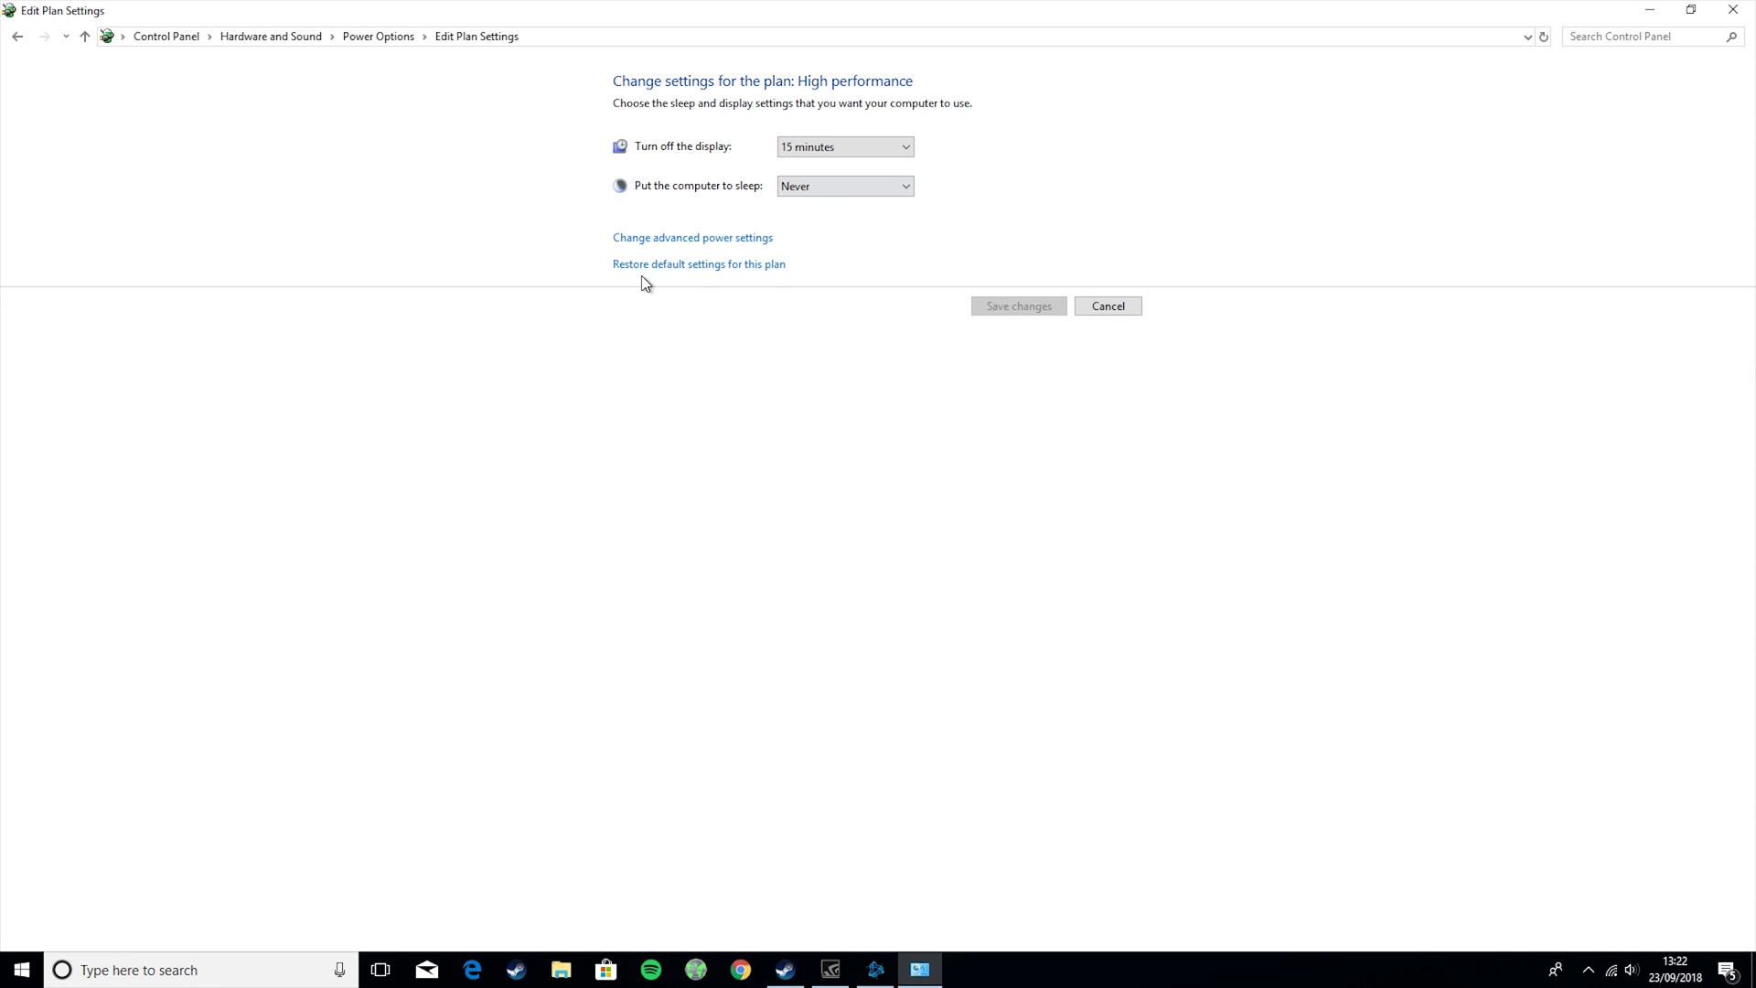
left_click(819, 184)
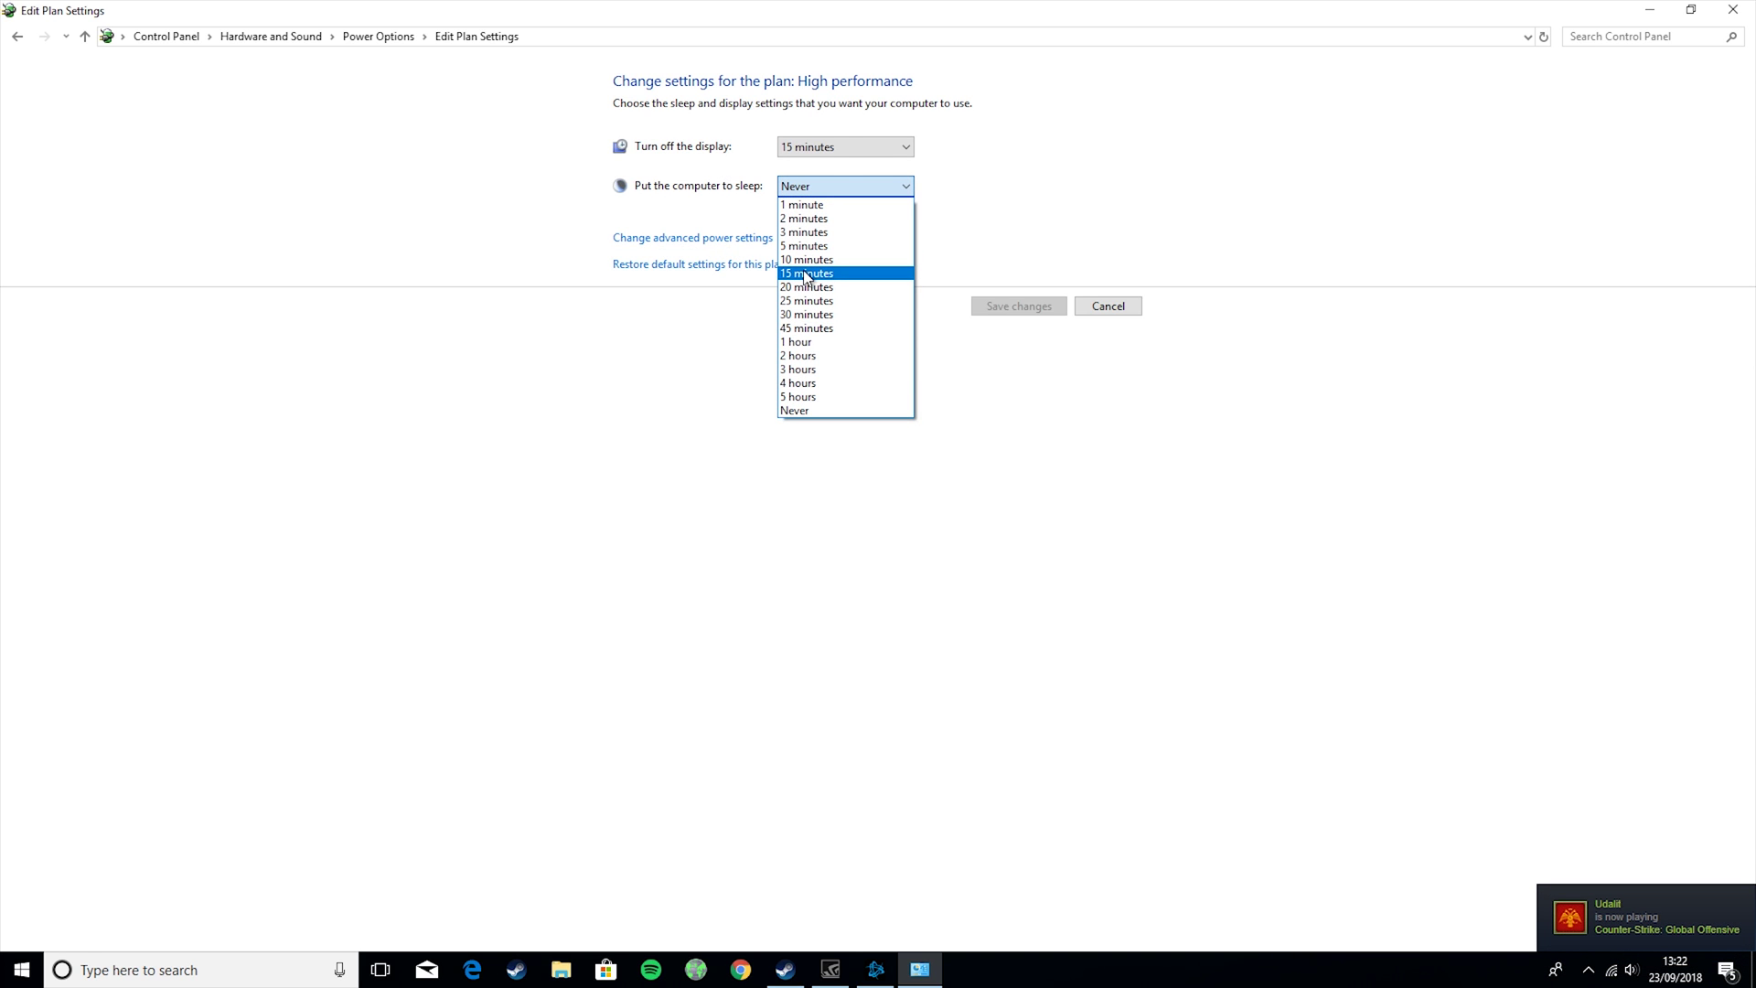
left_click(850, 191)
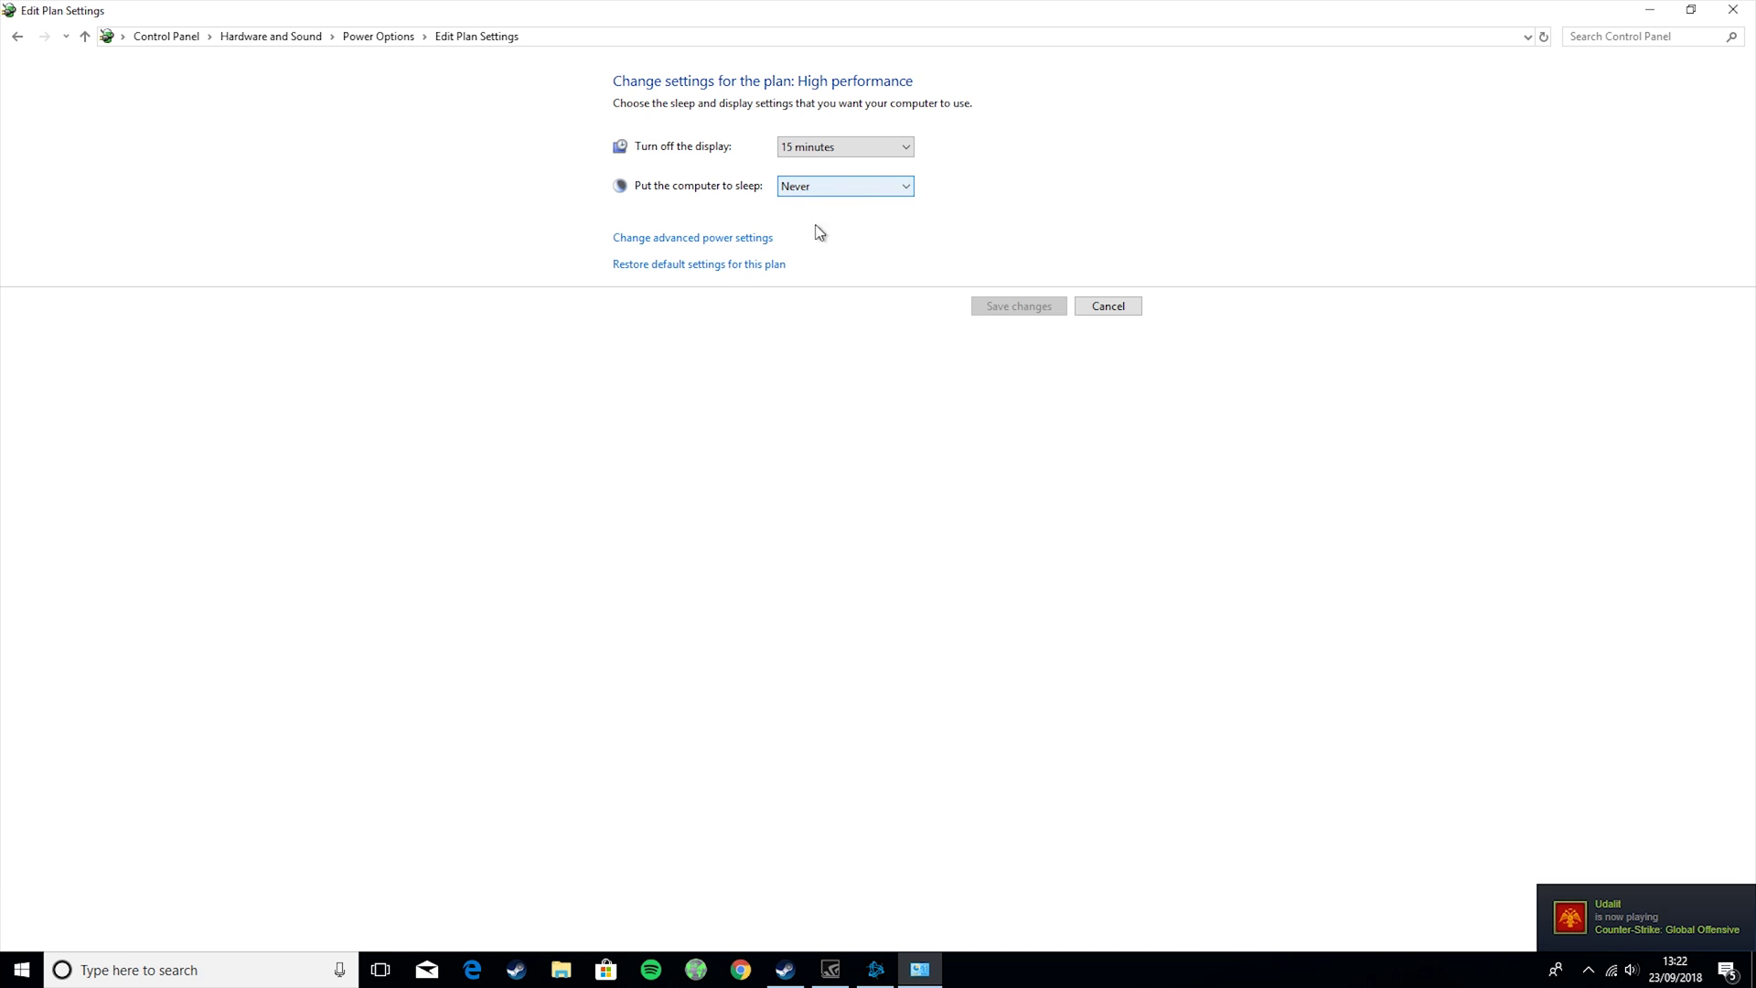
Verify minimum and maximum processor state are 100% in advanced settings, then return to the plan list
left_click(670, 238)
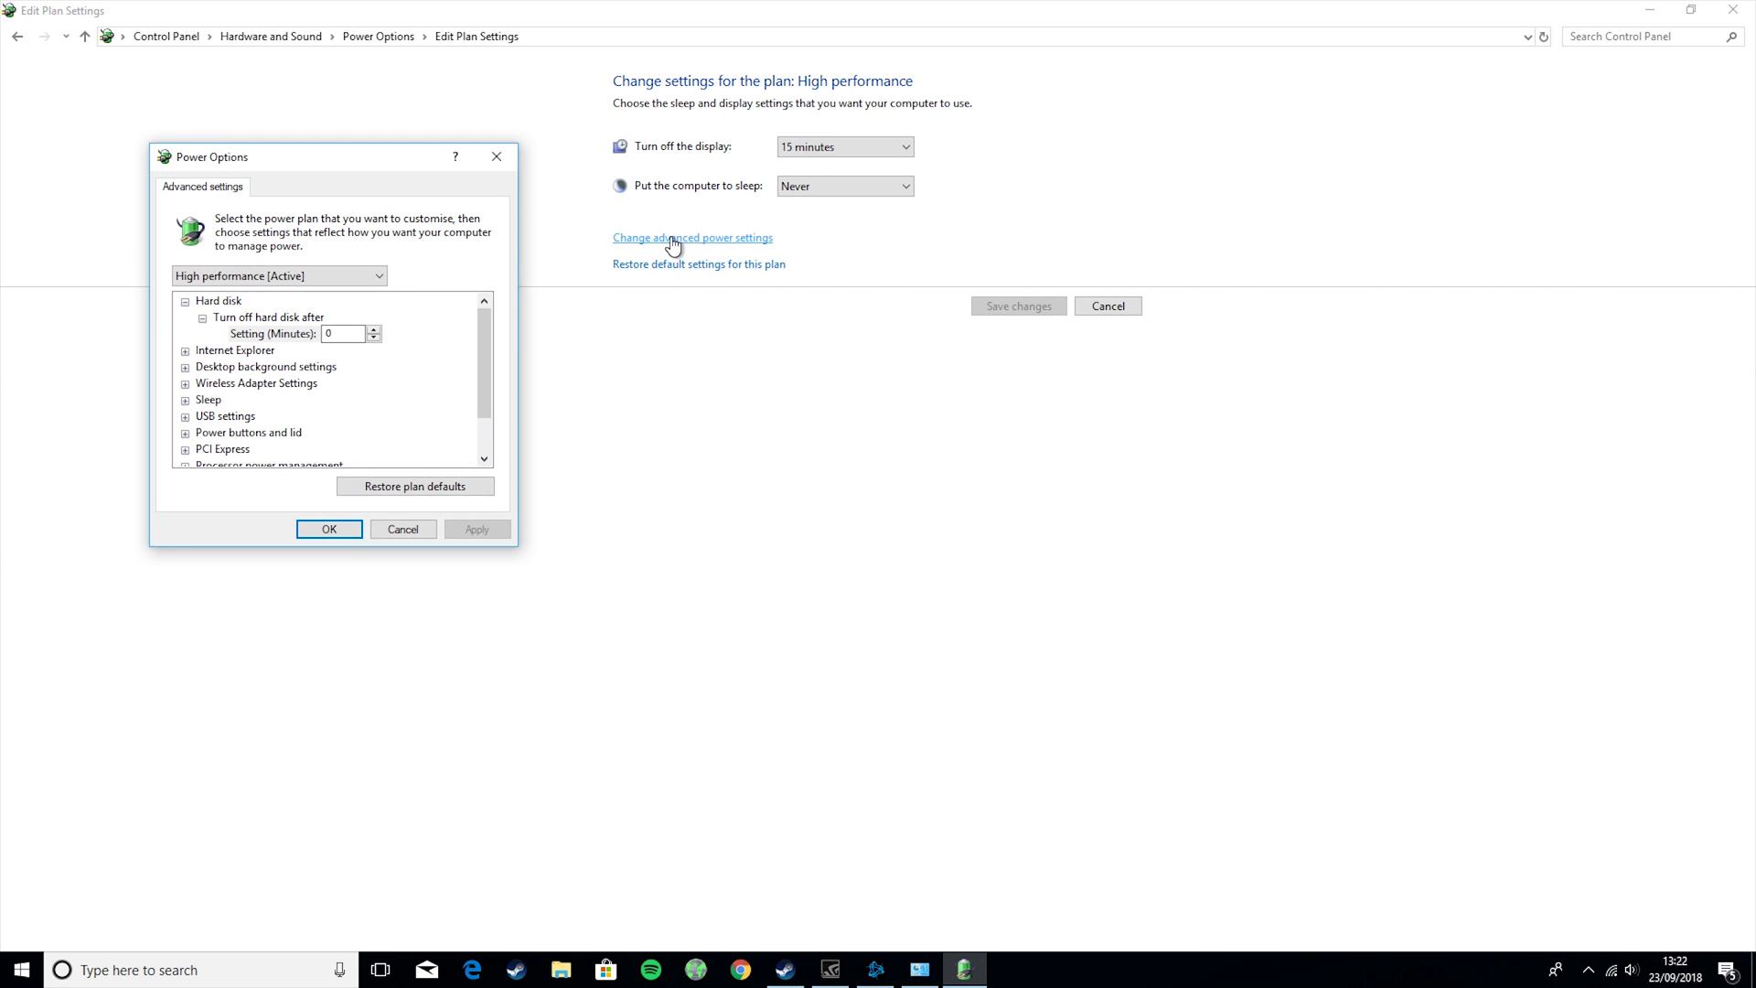
double_click(349, 331)
scroll(411, 332, "down", 1)
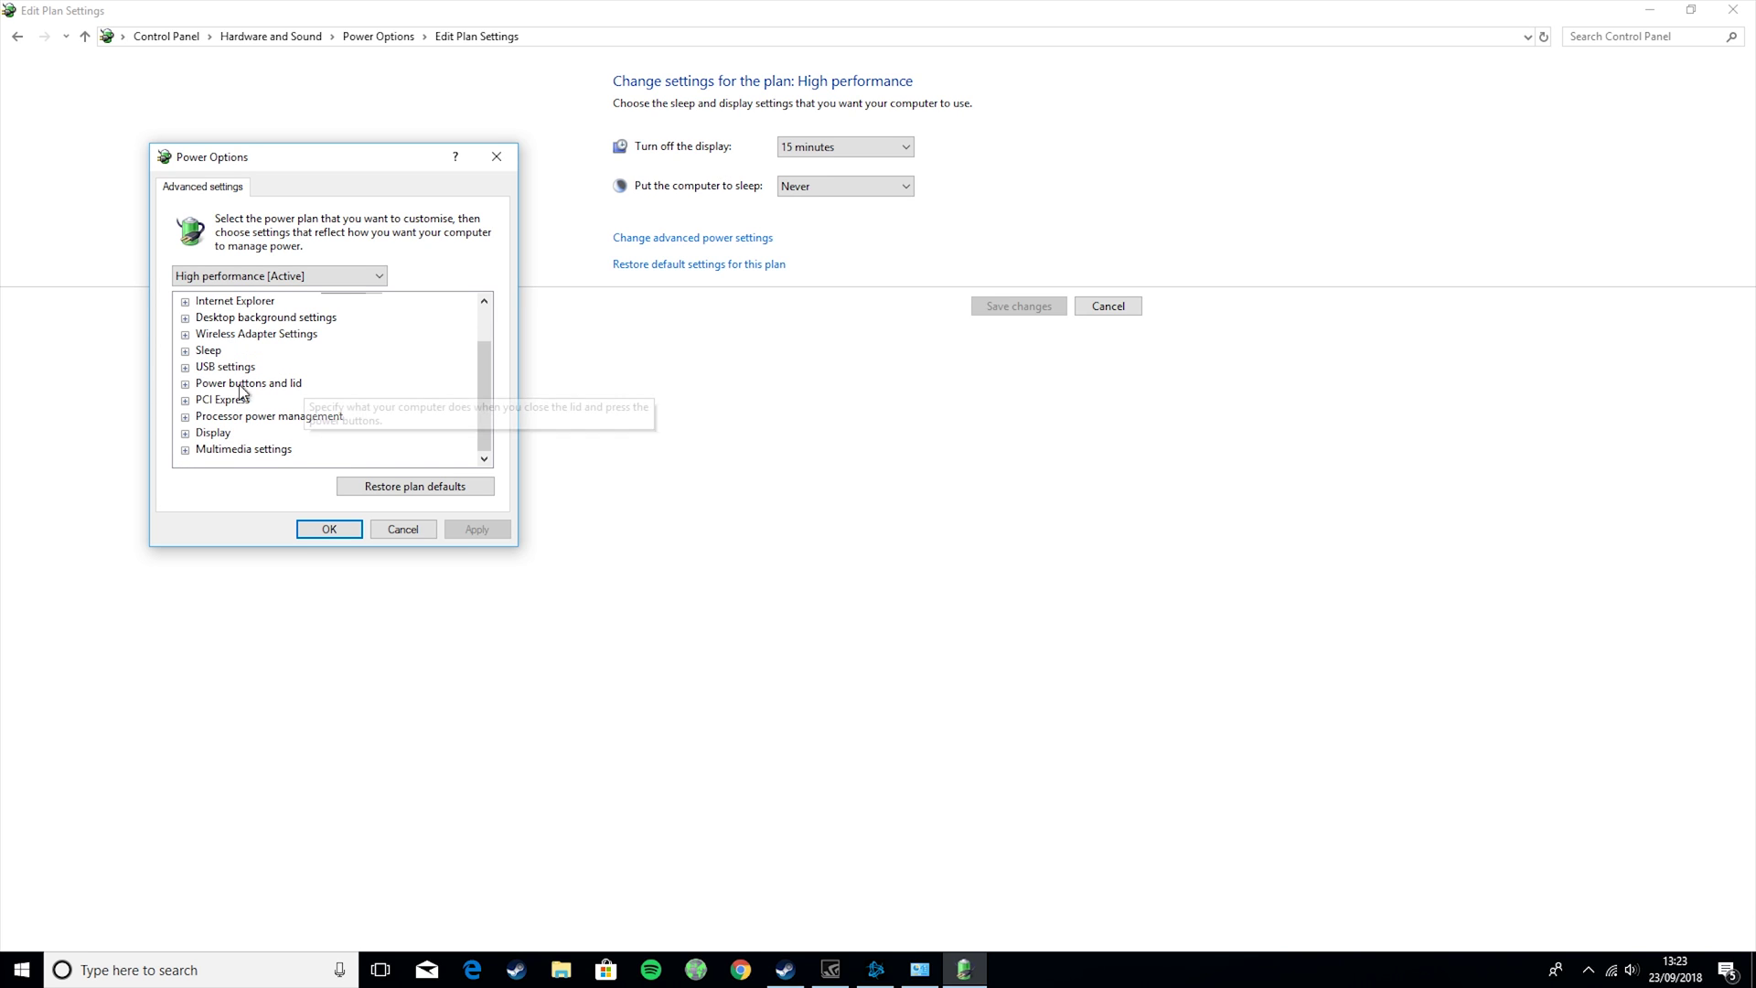
left_click(187, 416)
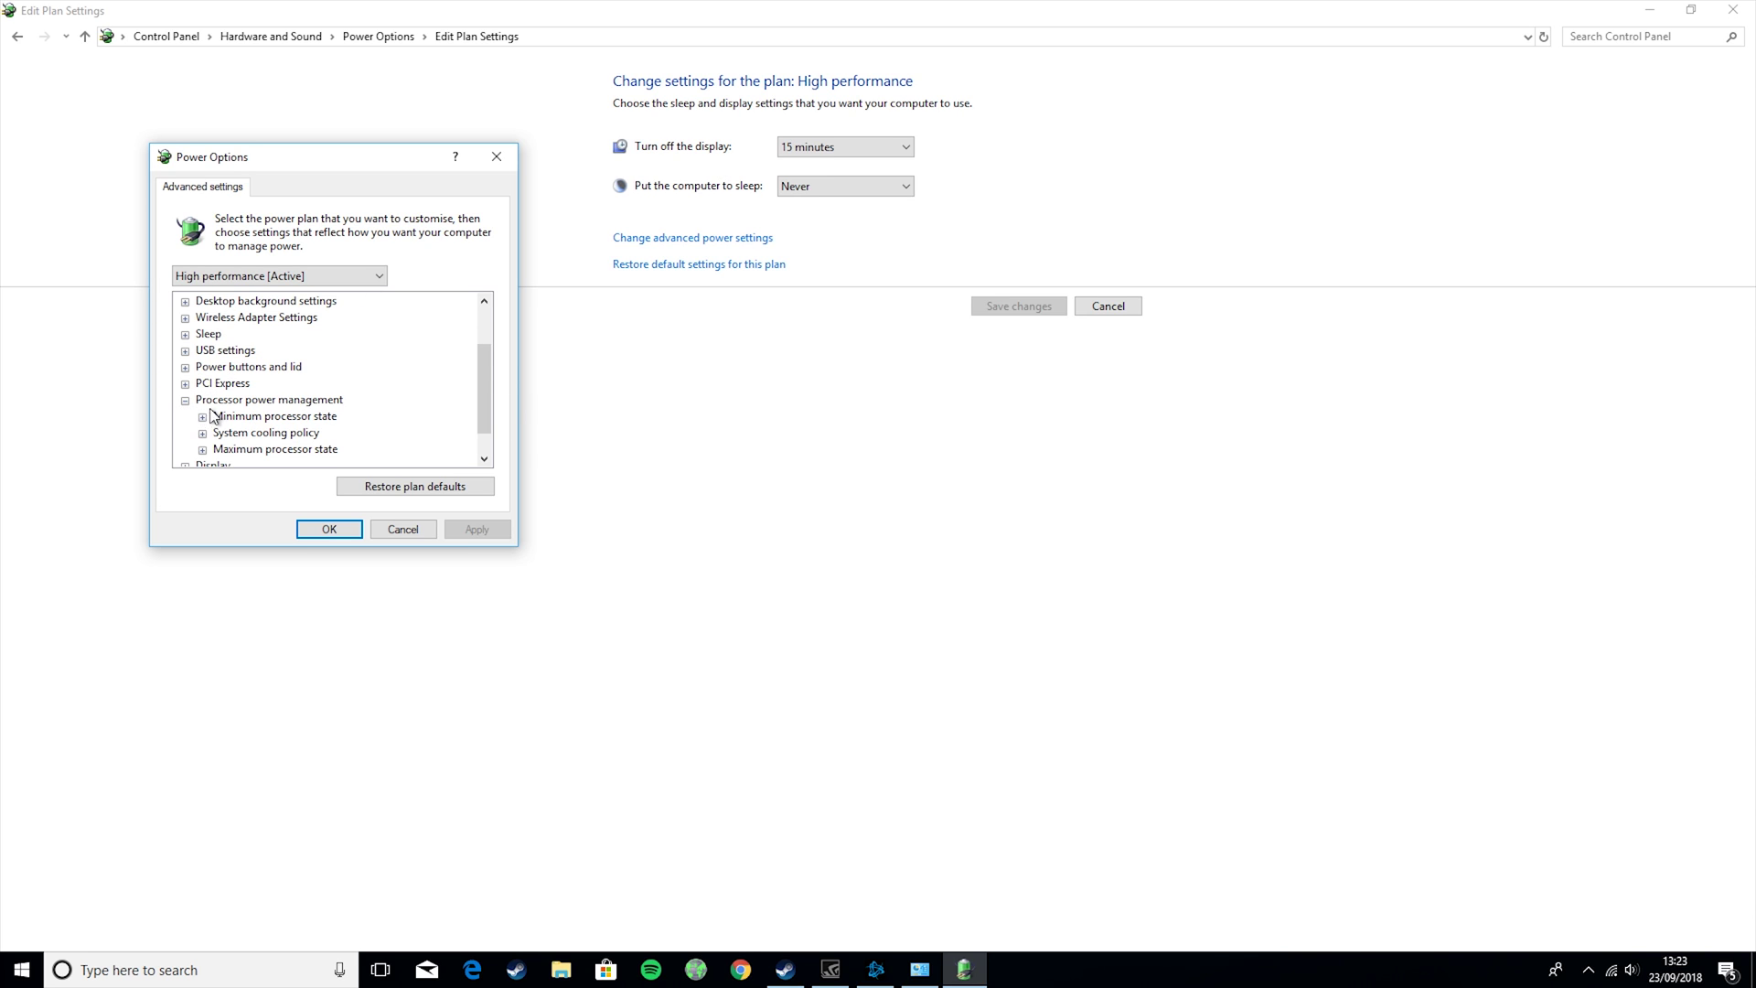
left_click(204, 418)
scroll(328, 451, "down", 1)
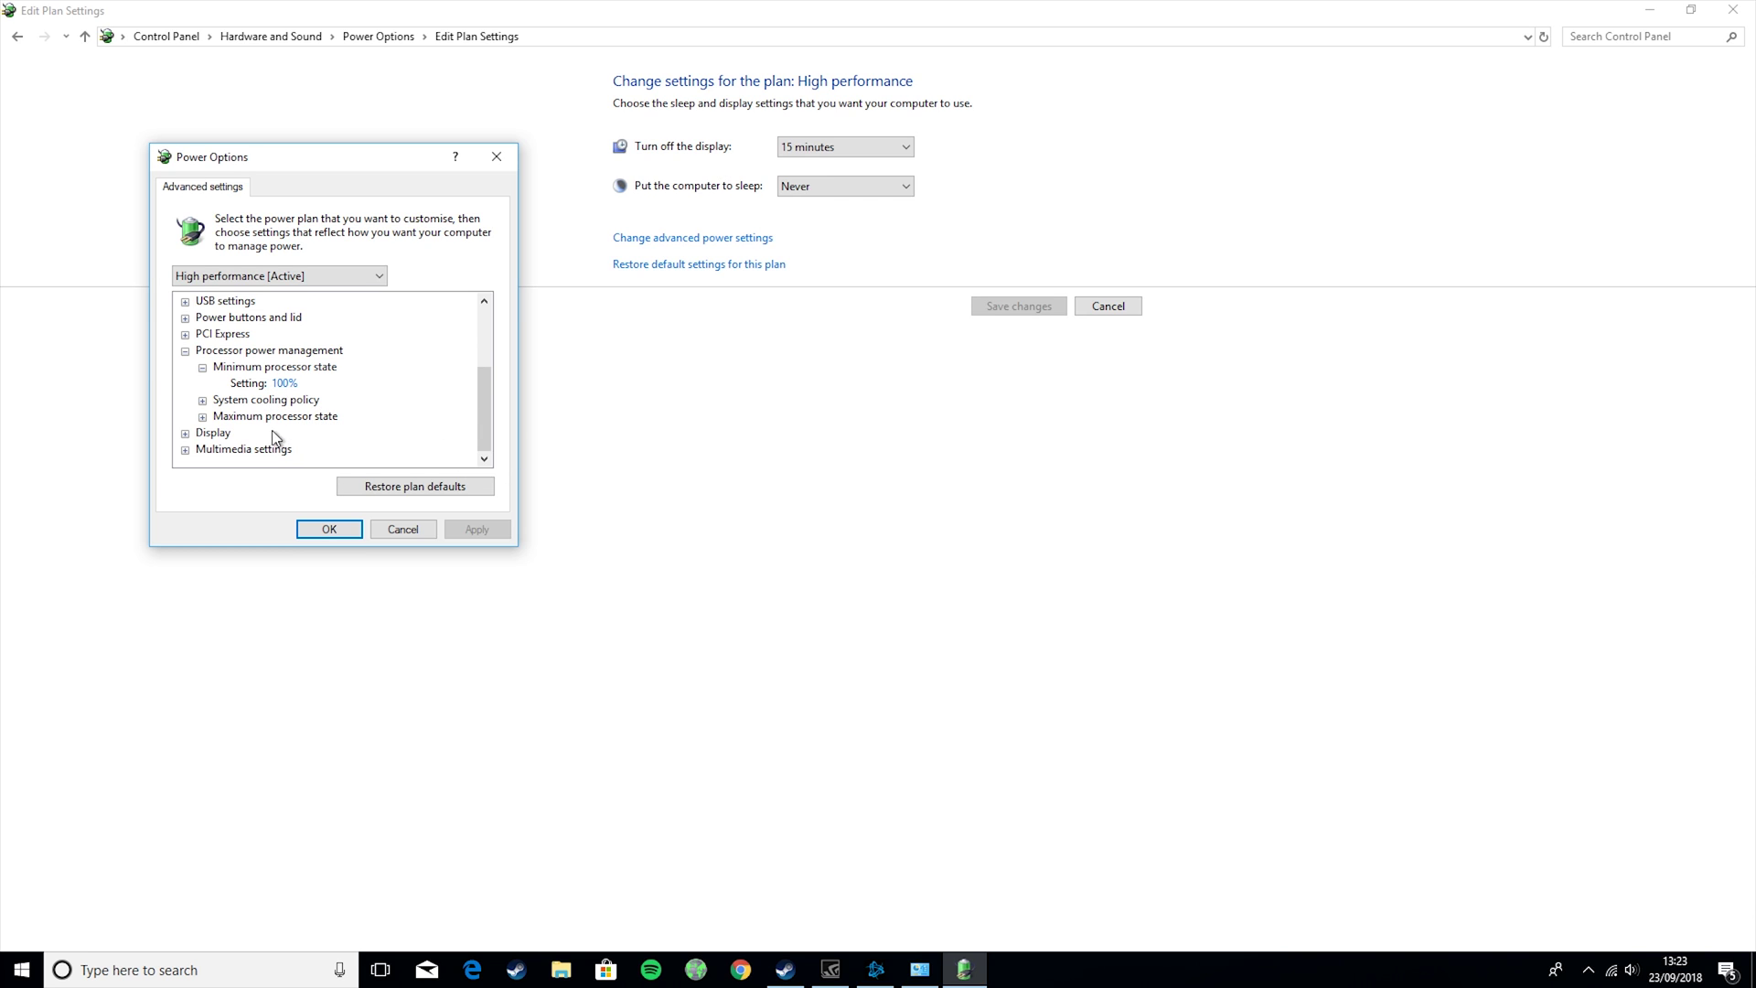
left_click(203, 417)
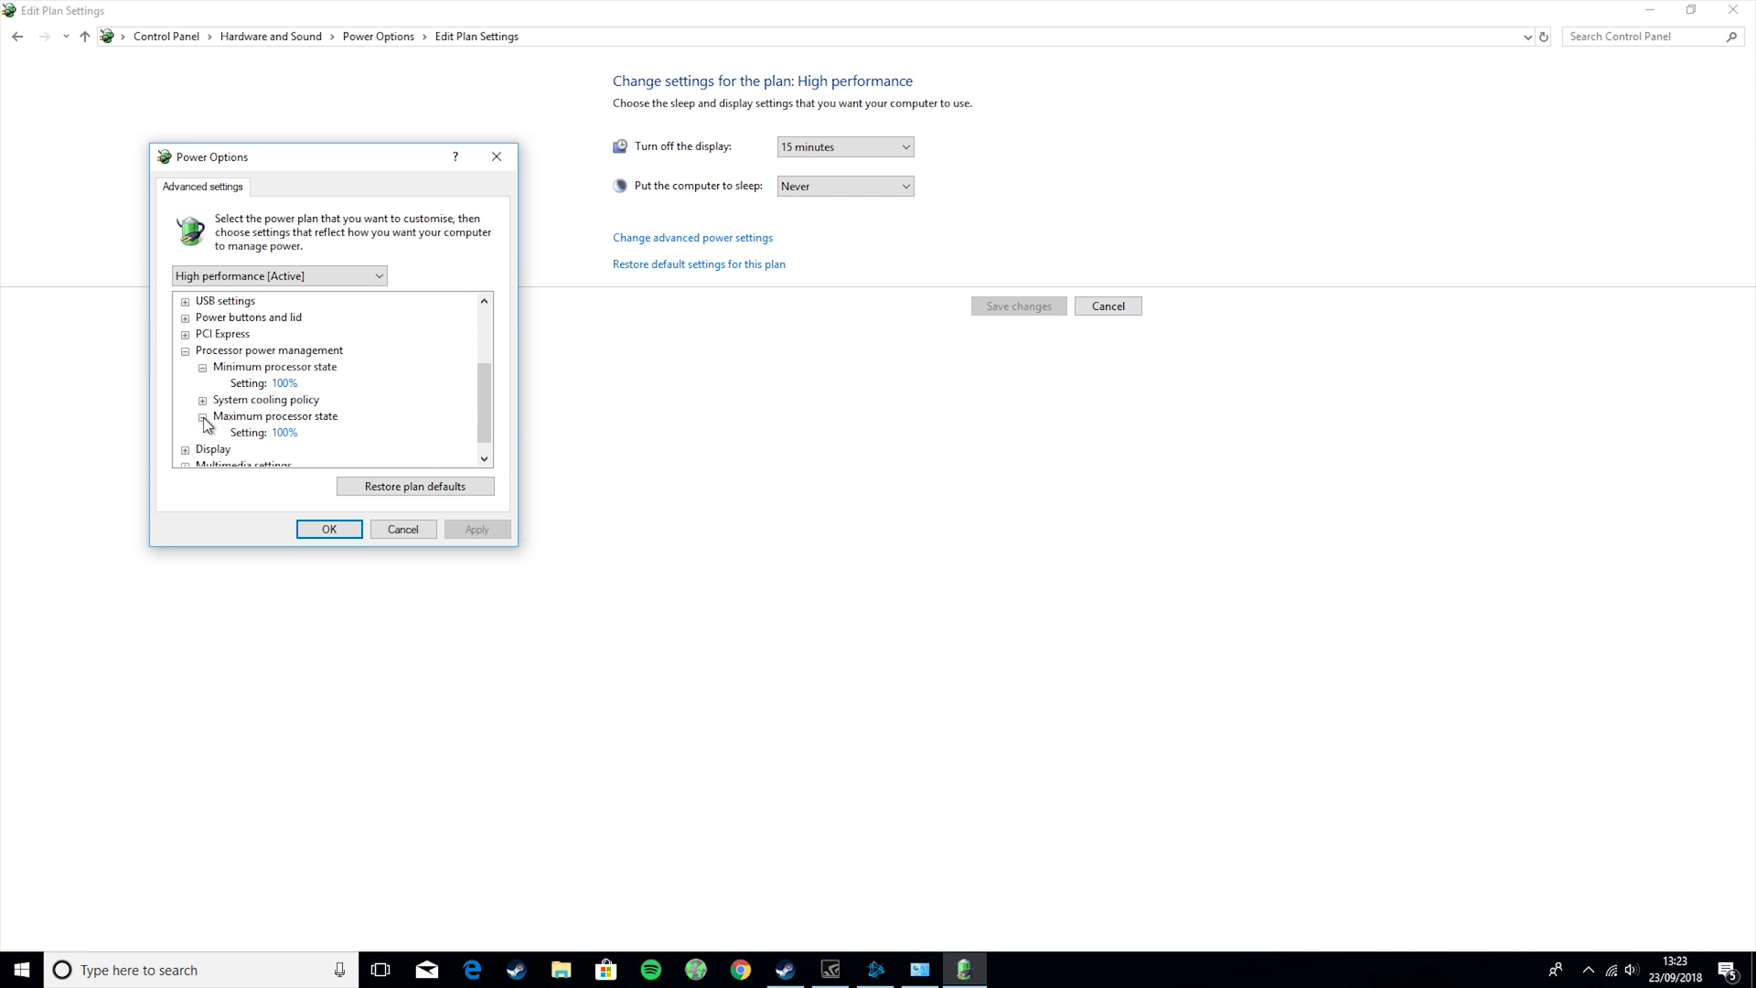
left_click(330, 530)
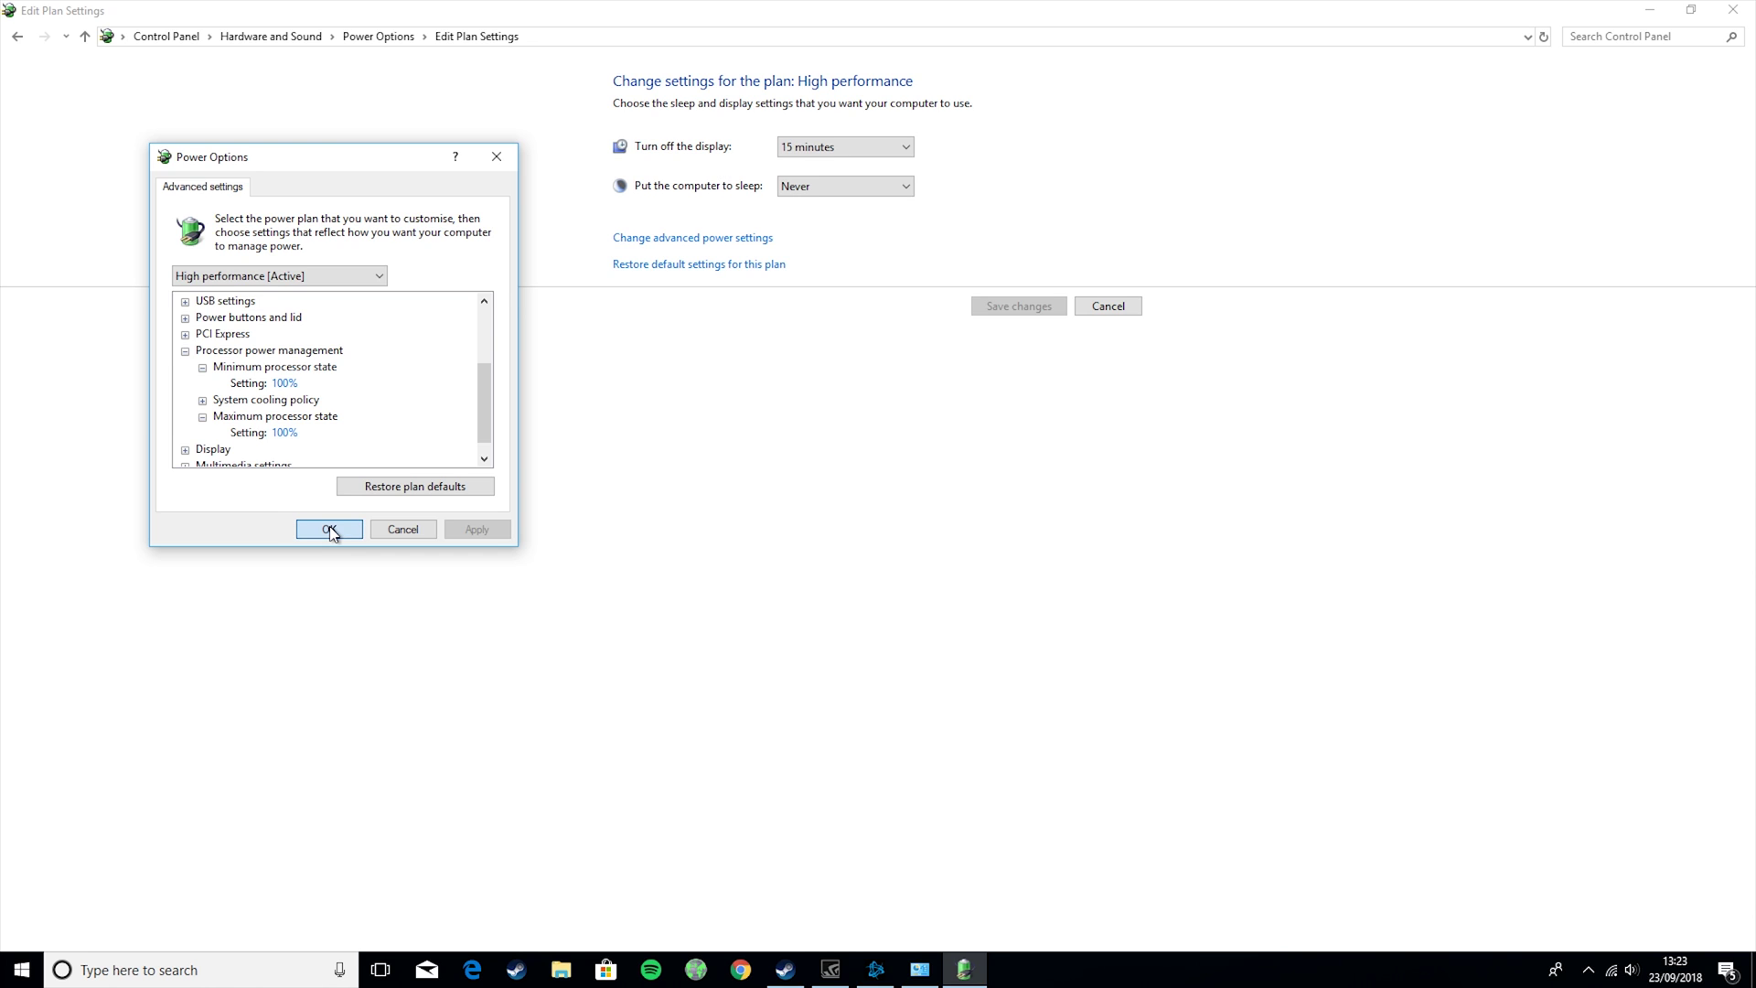
left_click(1119, 305)
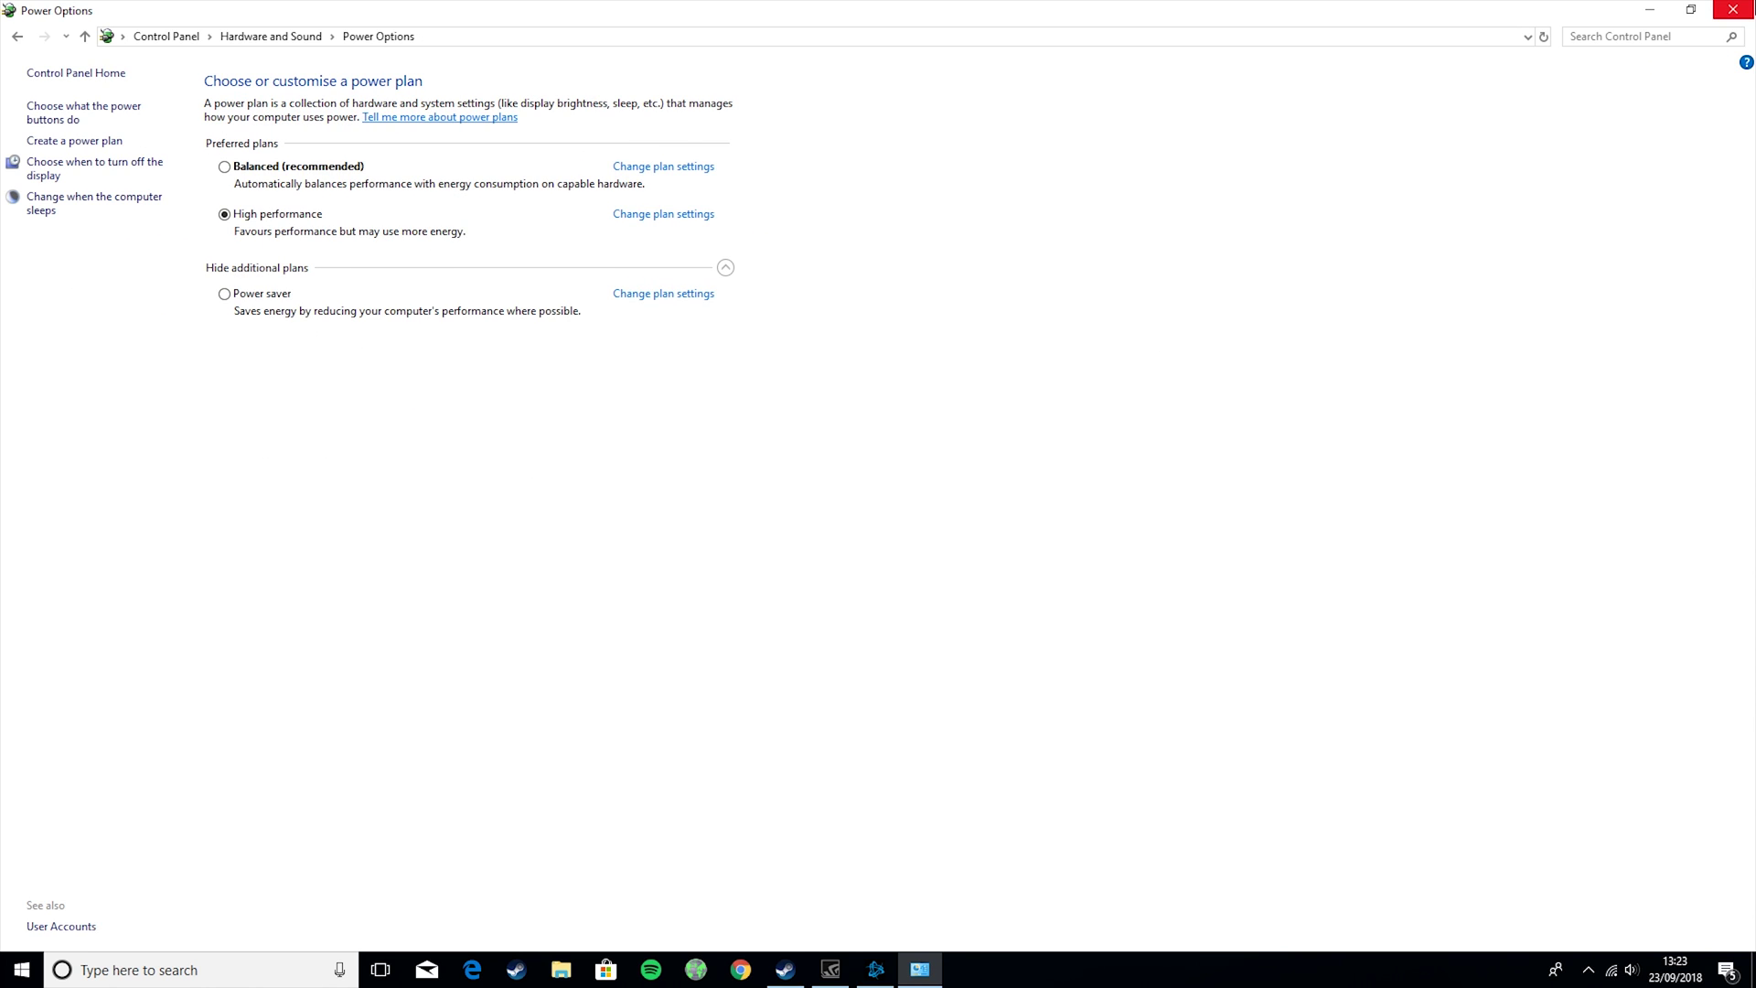
Close the Power Options window
left_click(1734, 9)
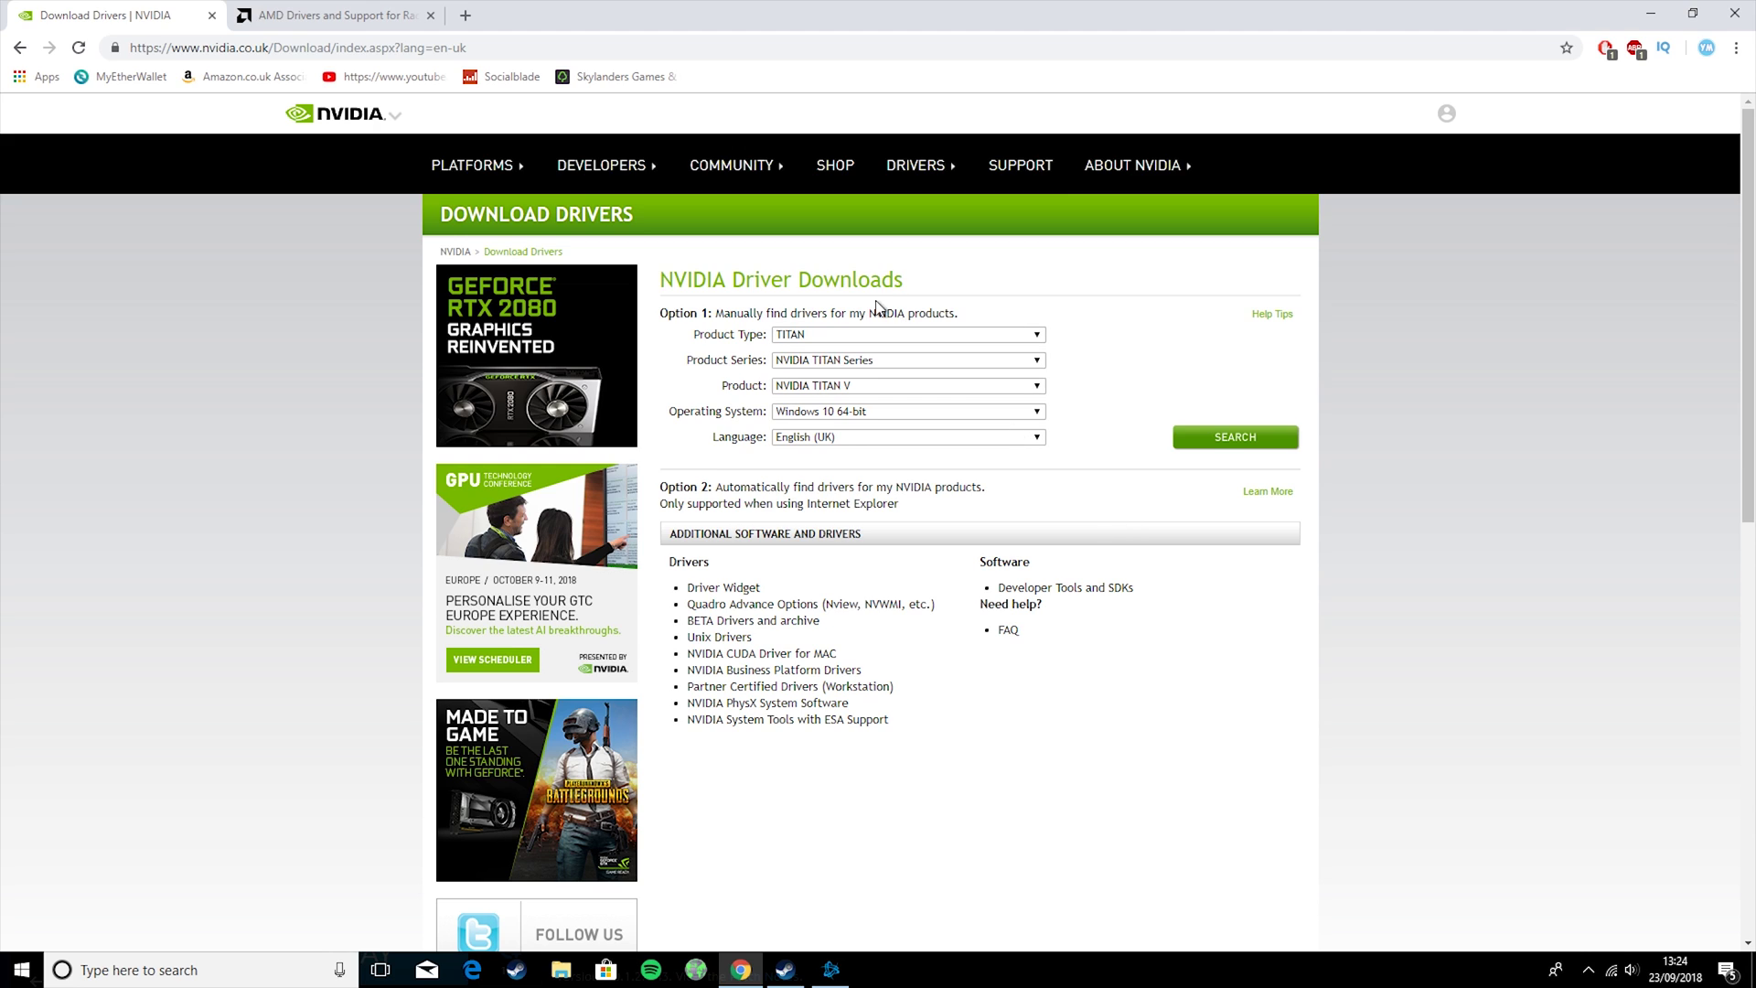
Search NVIDIA drivers for GeForce 900M Series (Notebooks) GTX 950M on Windows 10 64-bit
left_click(859, 335)
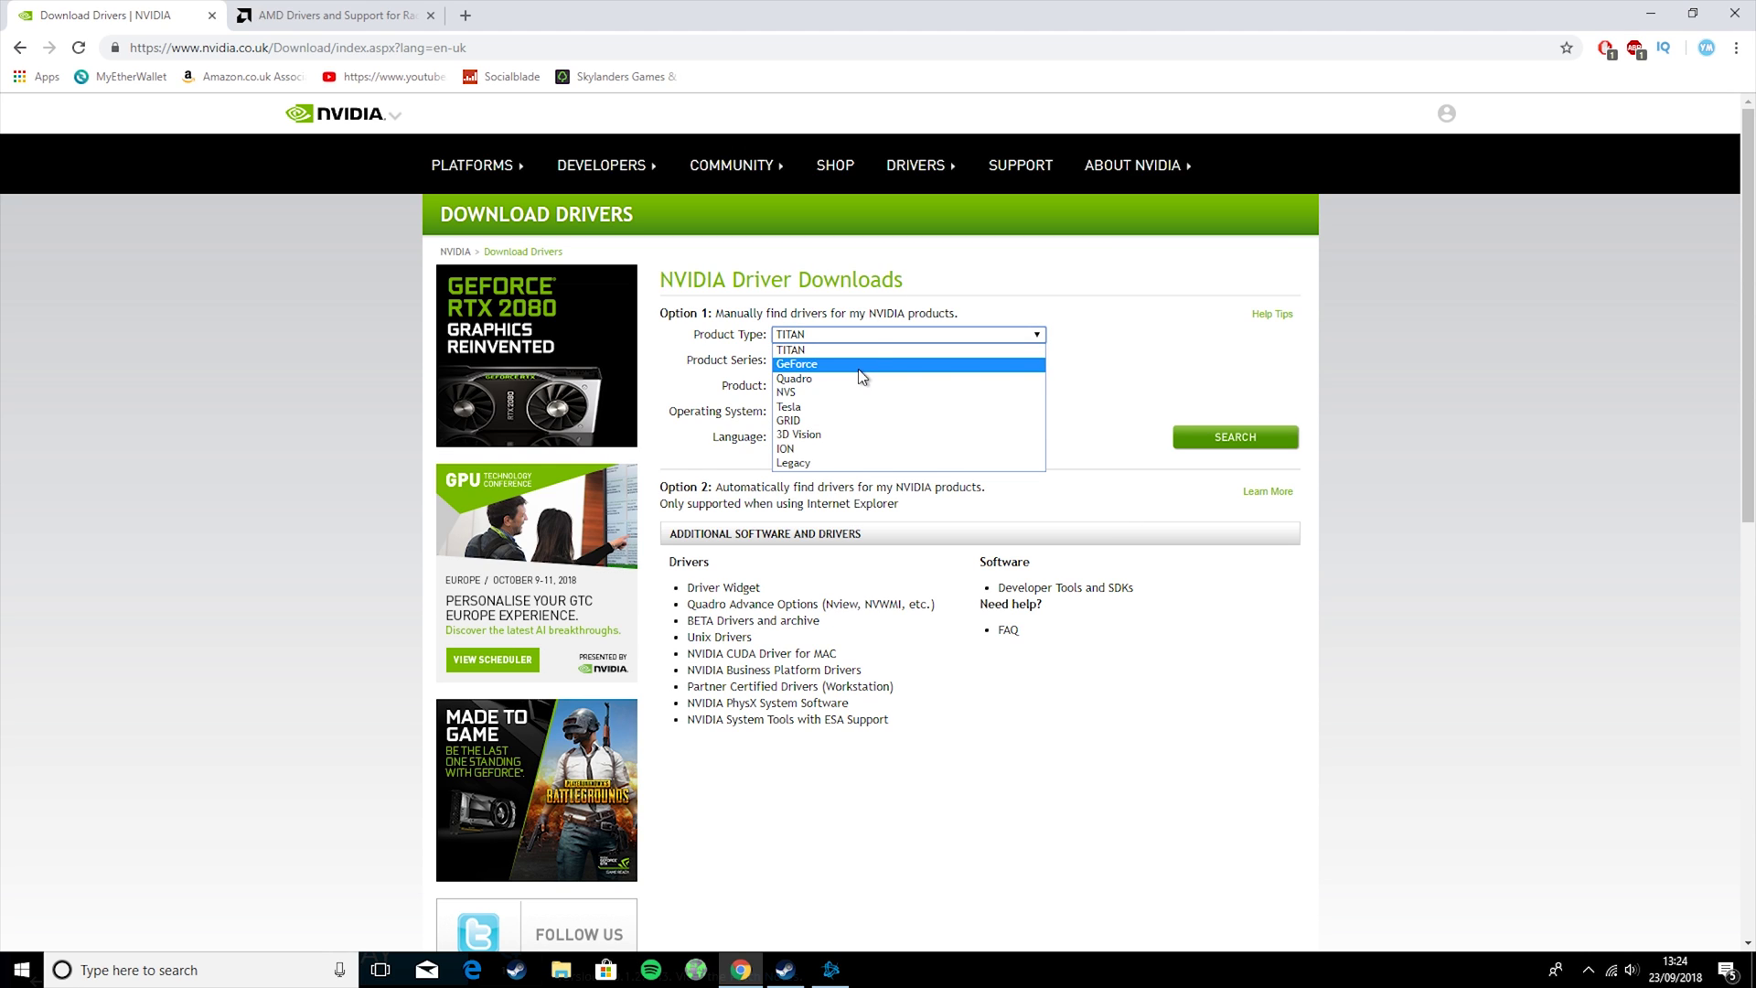
left_click(860, 366)
left_click(869, 362)
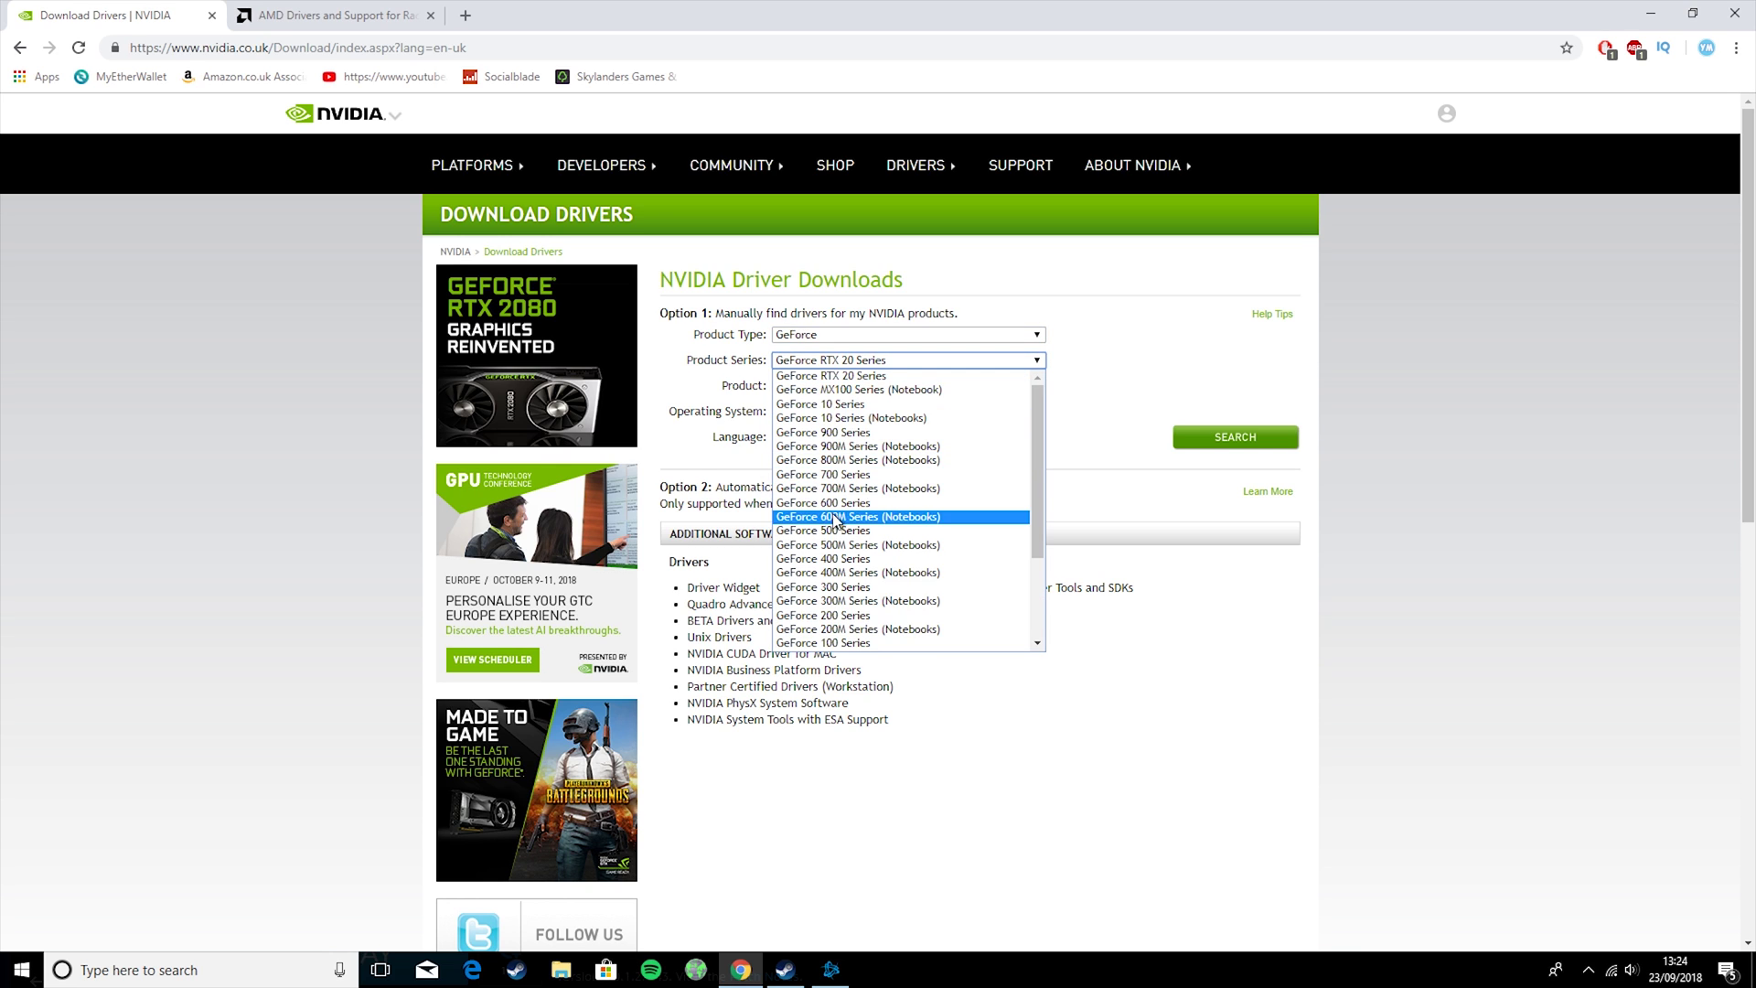
scroll(834, 520, "down", 3)
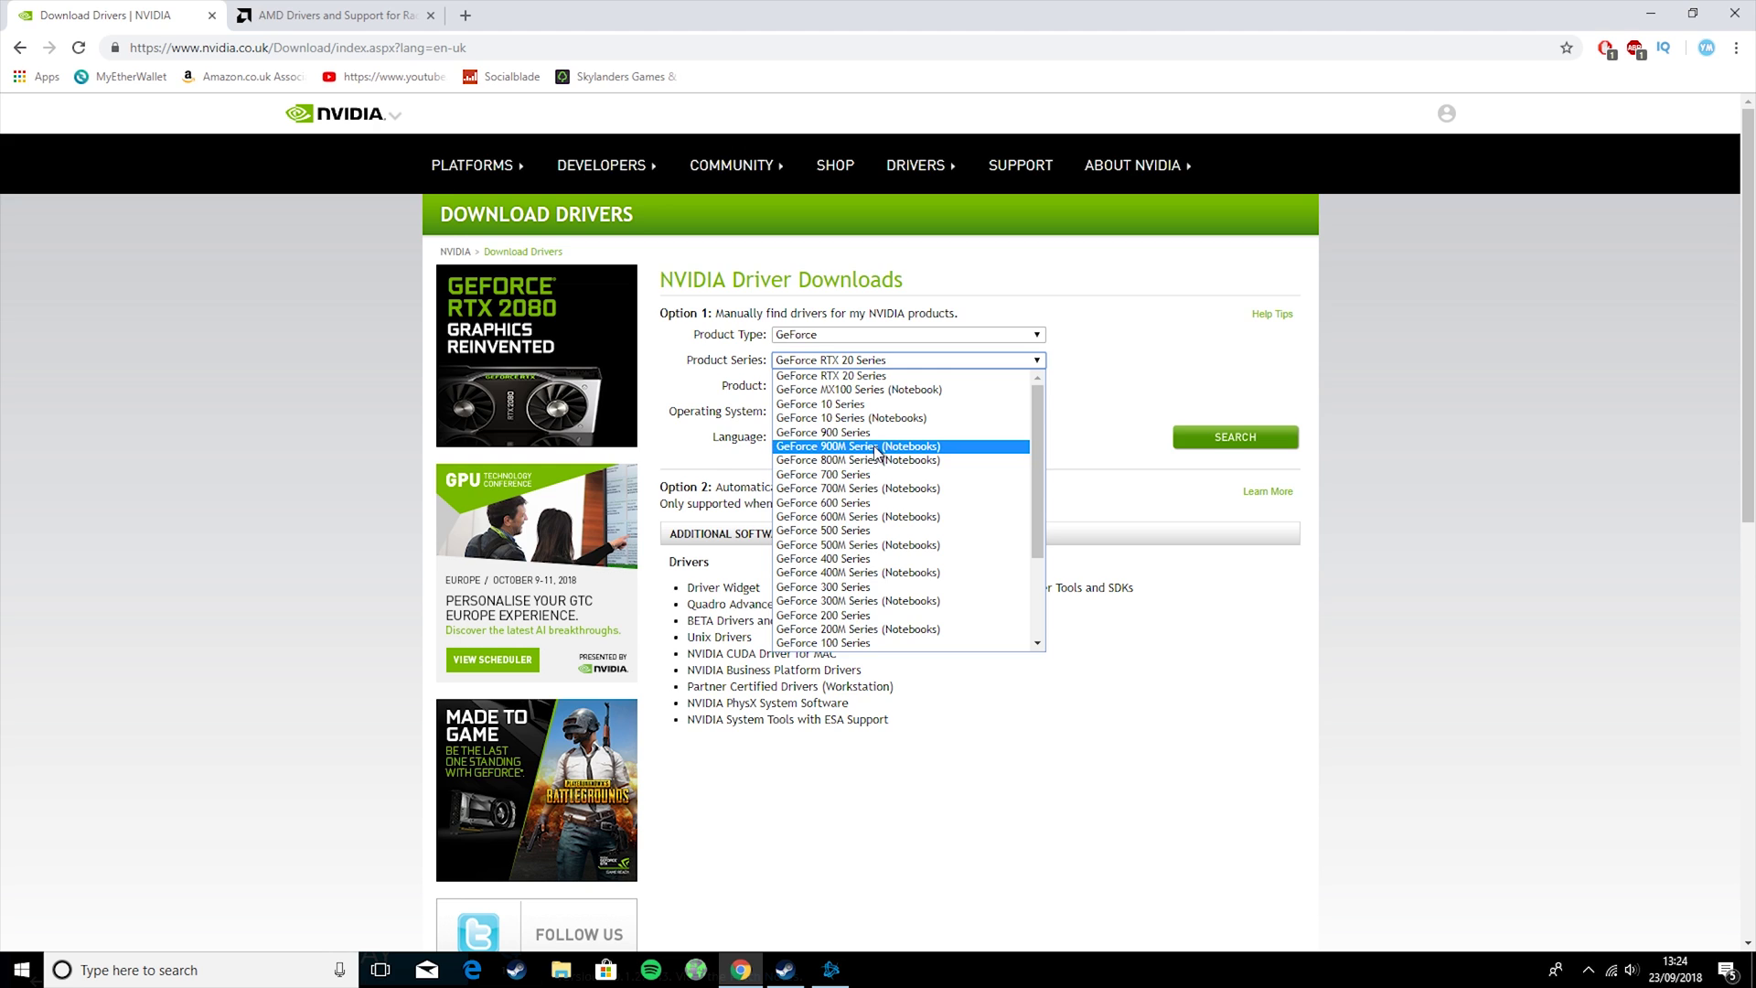
left_click(876, 448)
left_click(867, 388)
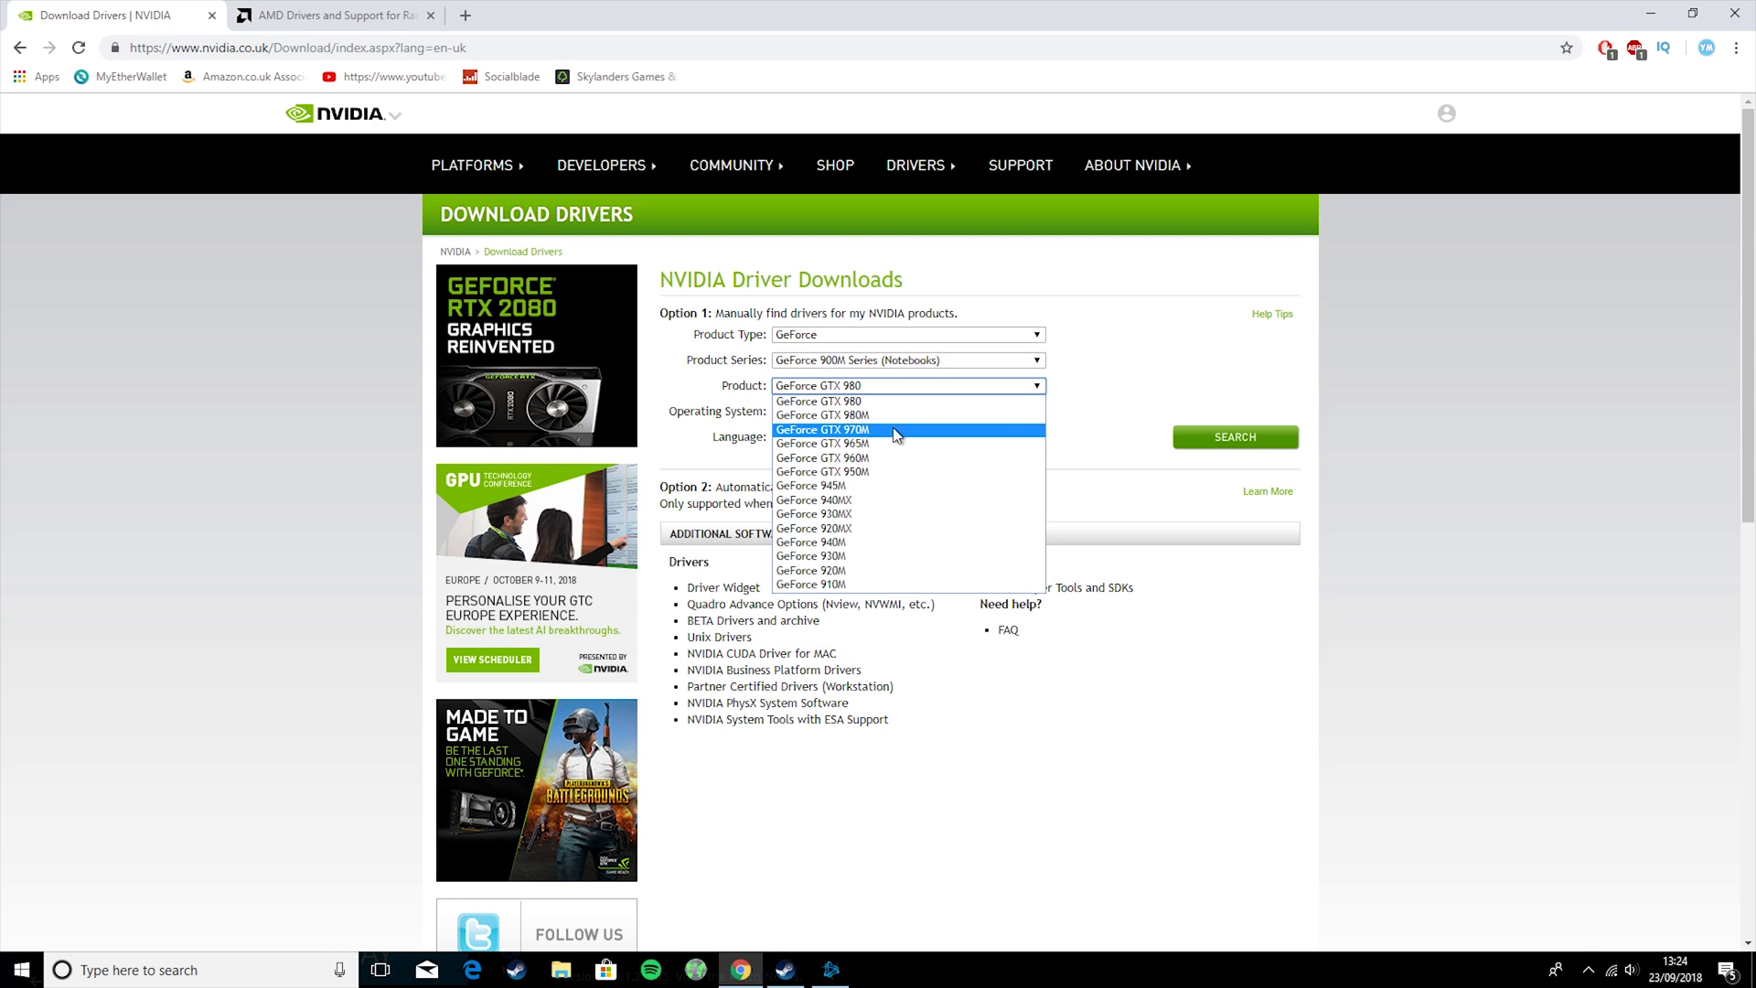
left_click(878, 471)
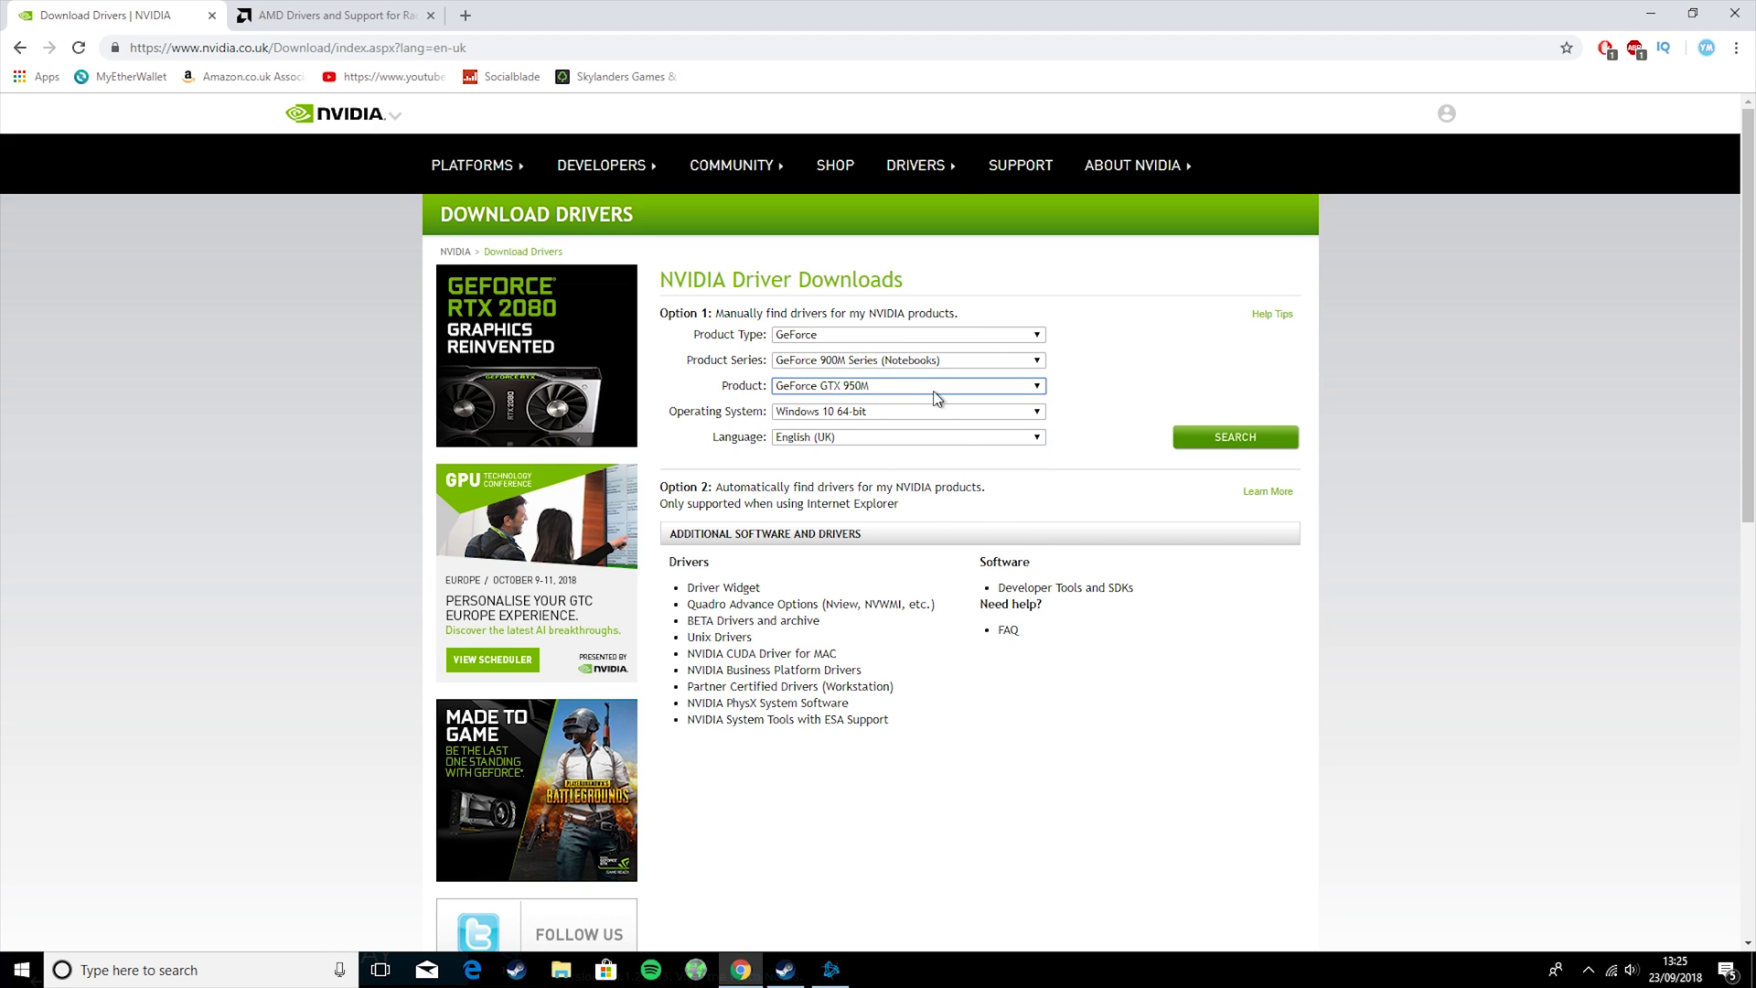
left_click(903, 411)
left_click(903, 411)
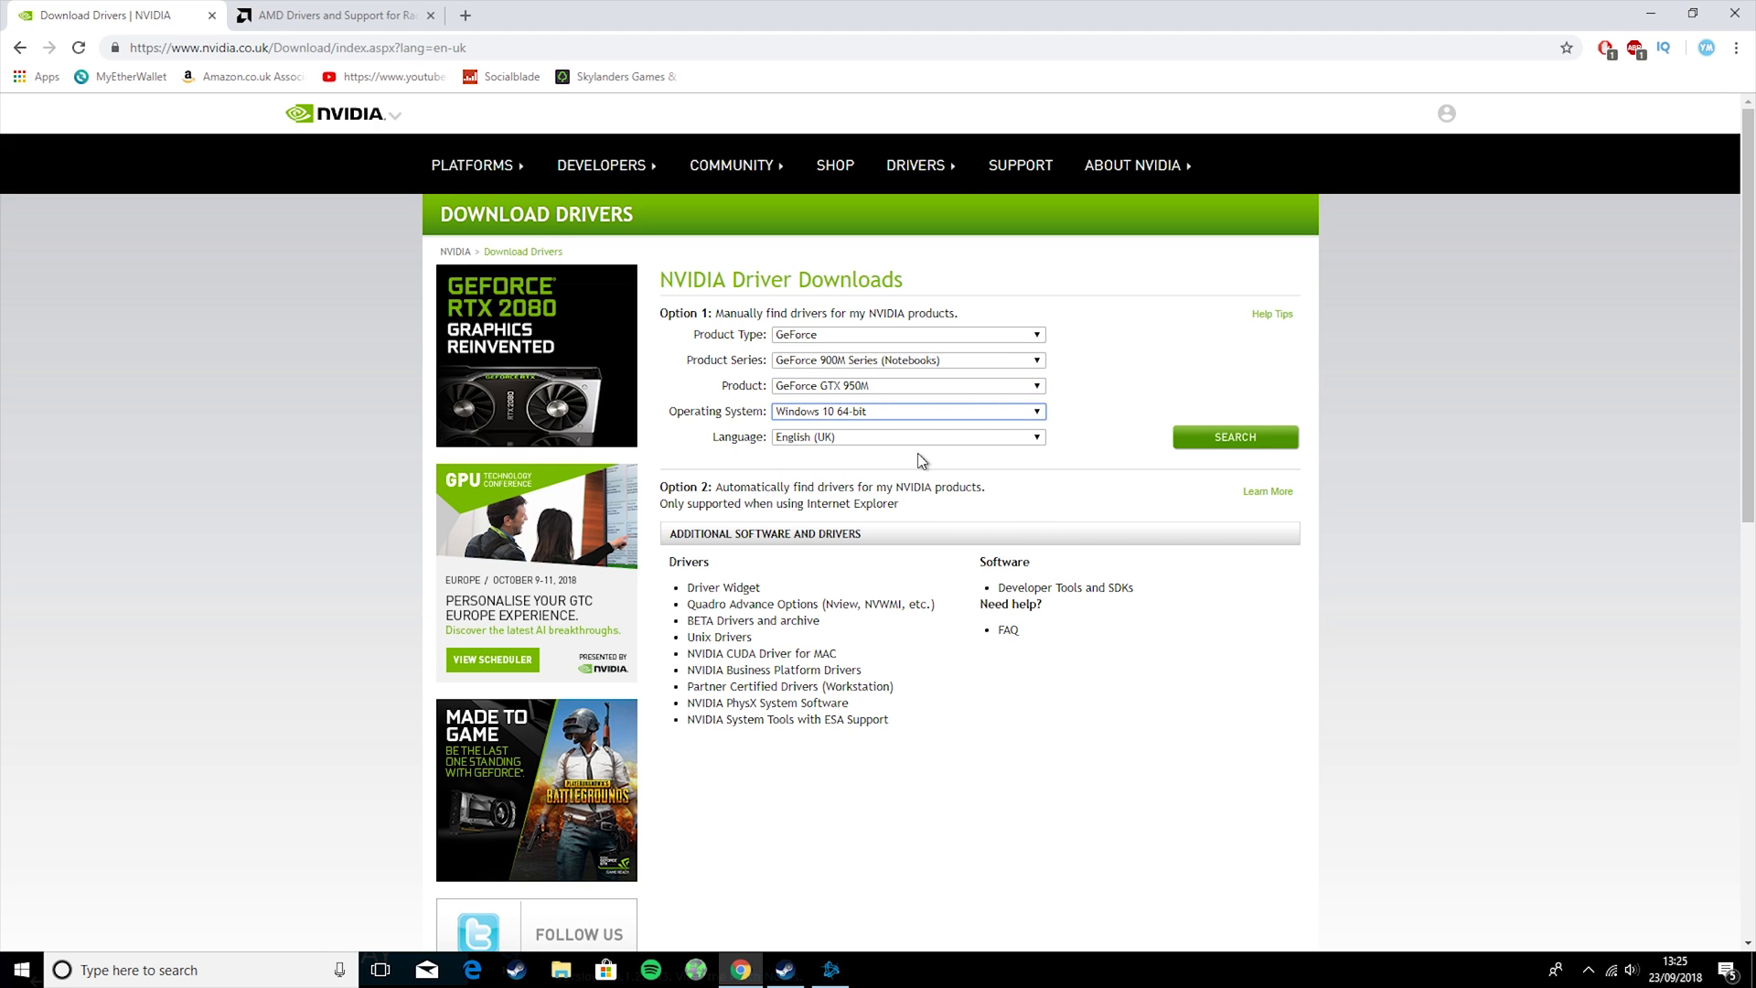
left_click(1256, 438)
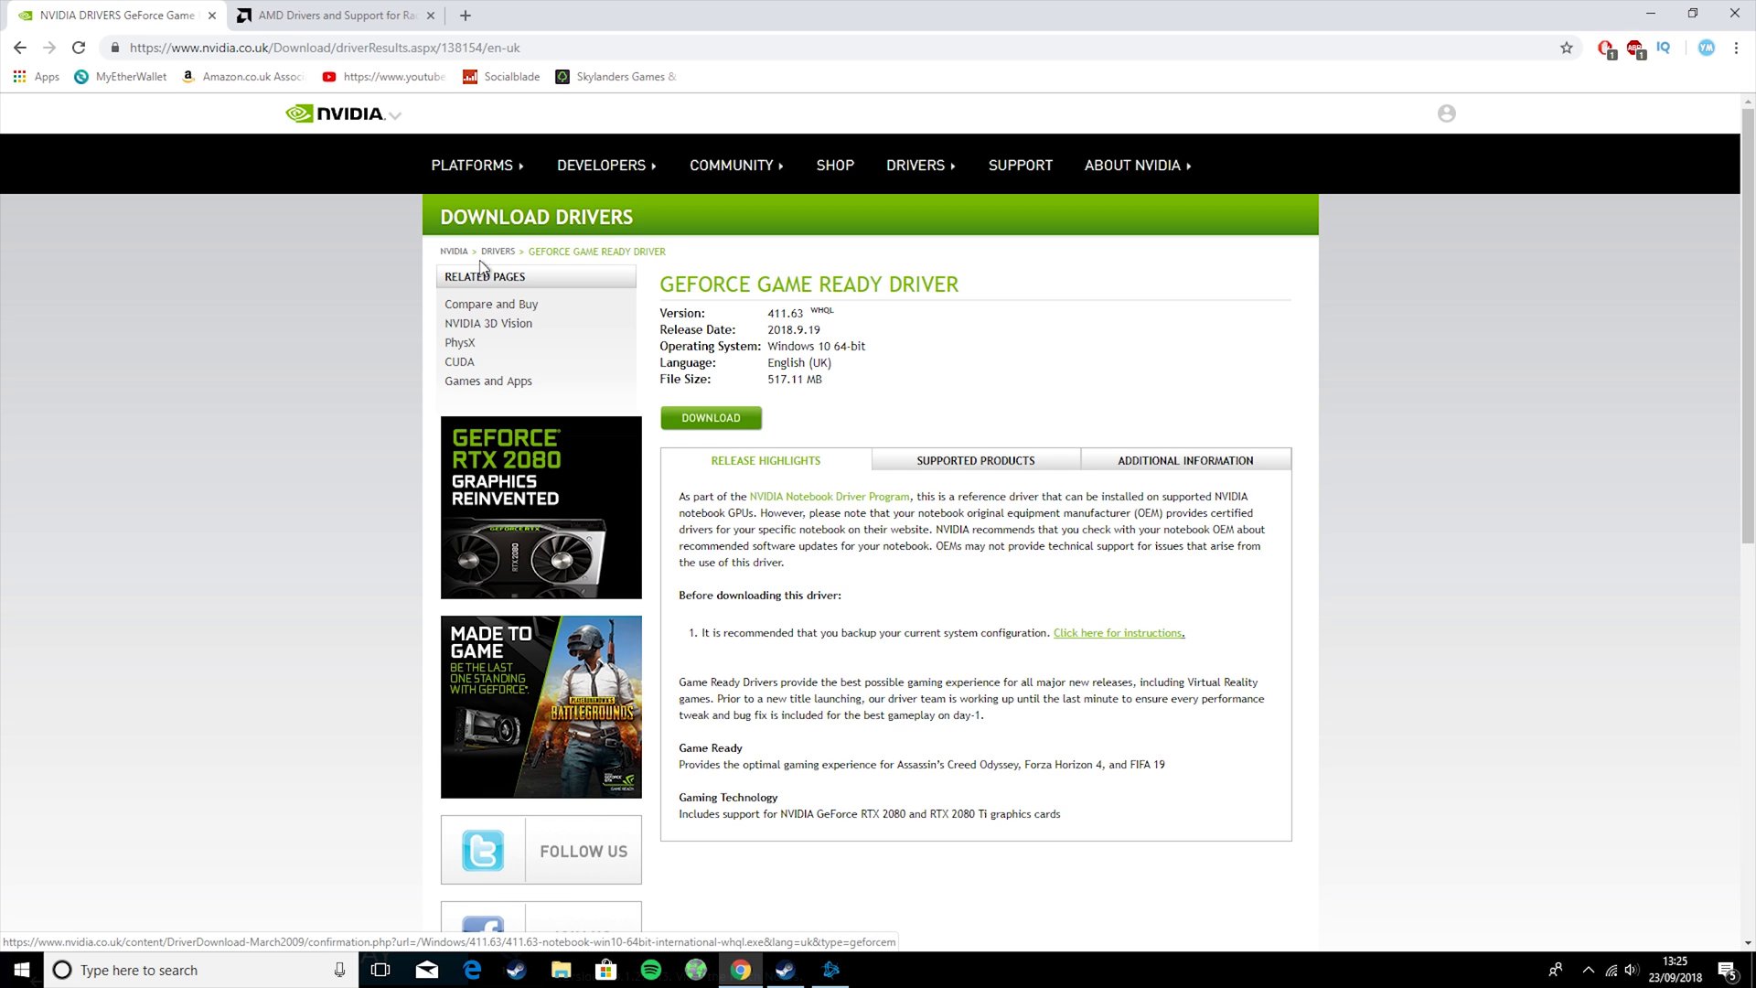
On the AMD site, select Integrated Motherboard Graphics > Integrated HD Series > HD 4250 and submit
left_click(331, 16)
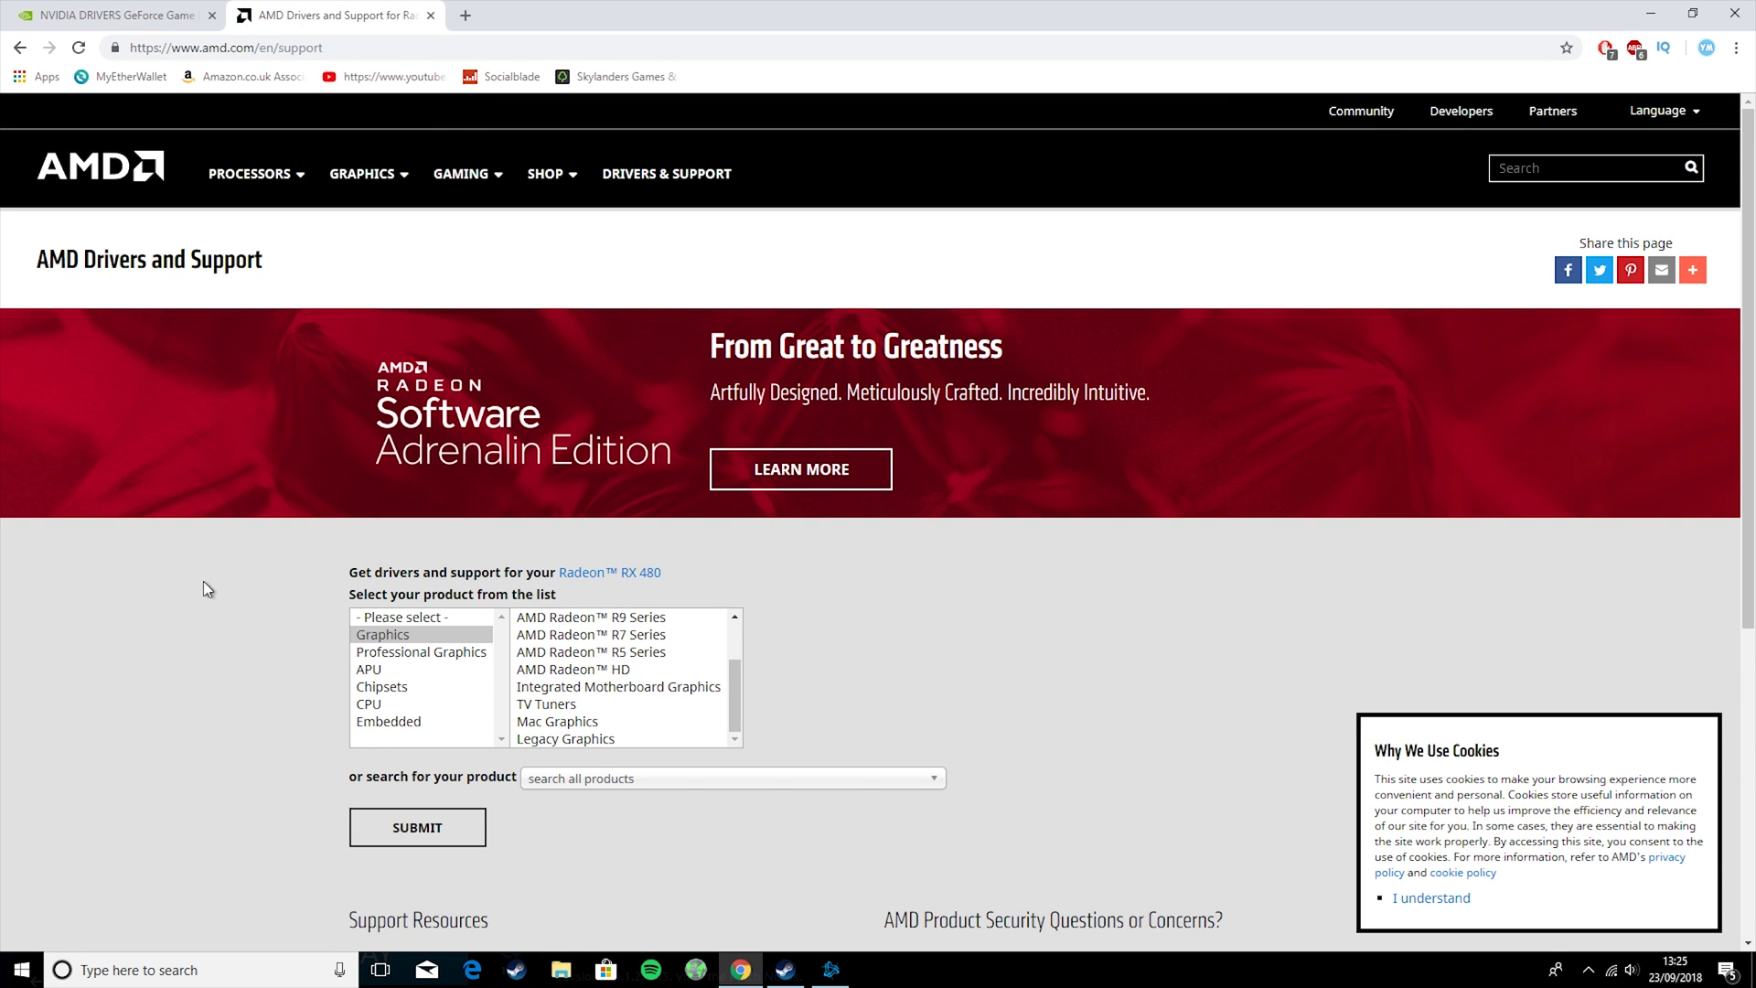
scroll(203, 580, "down", 3)
scroll(574, 517, "up", 5)
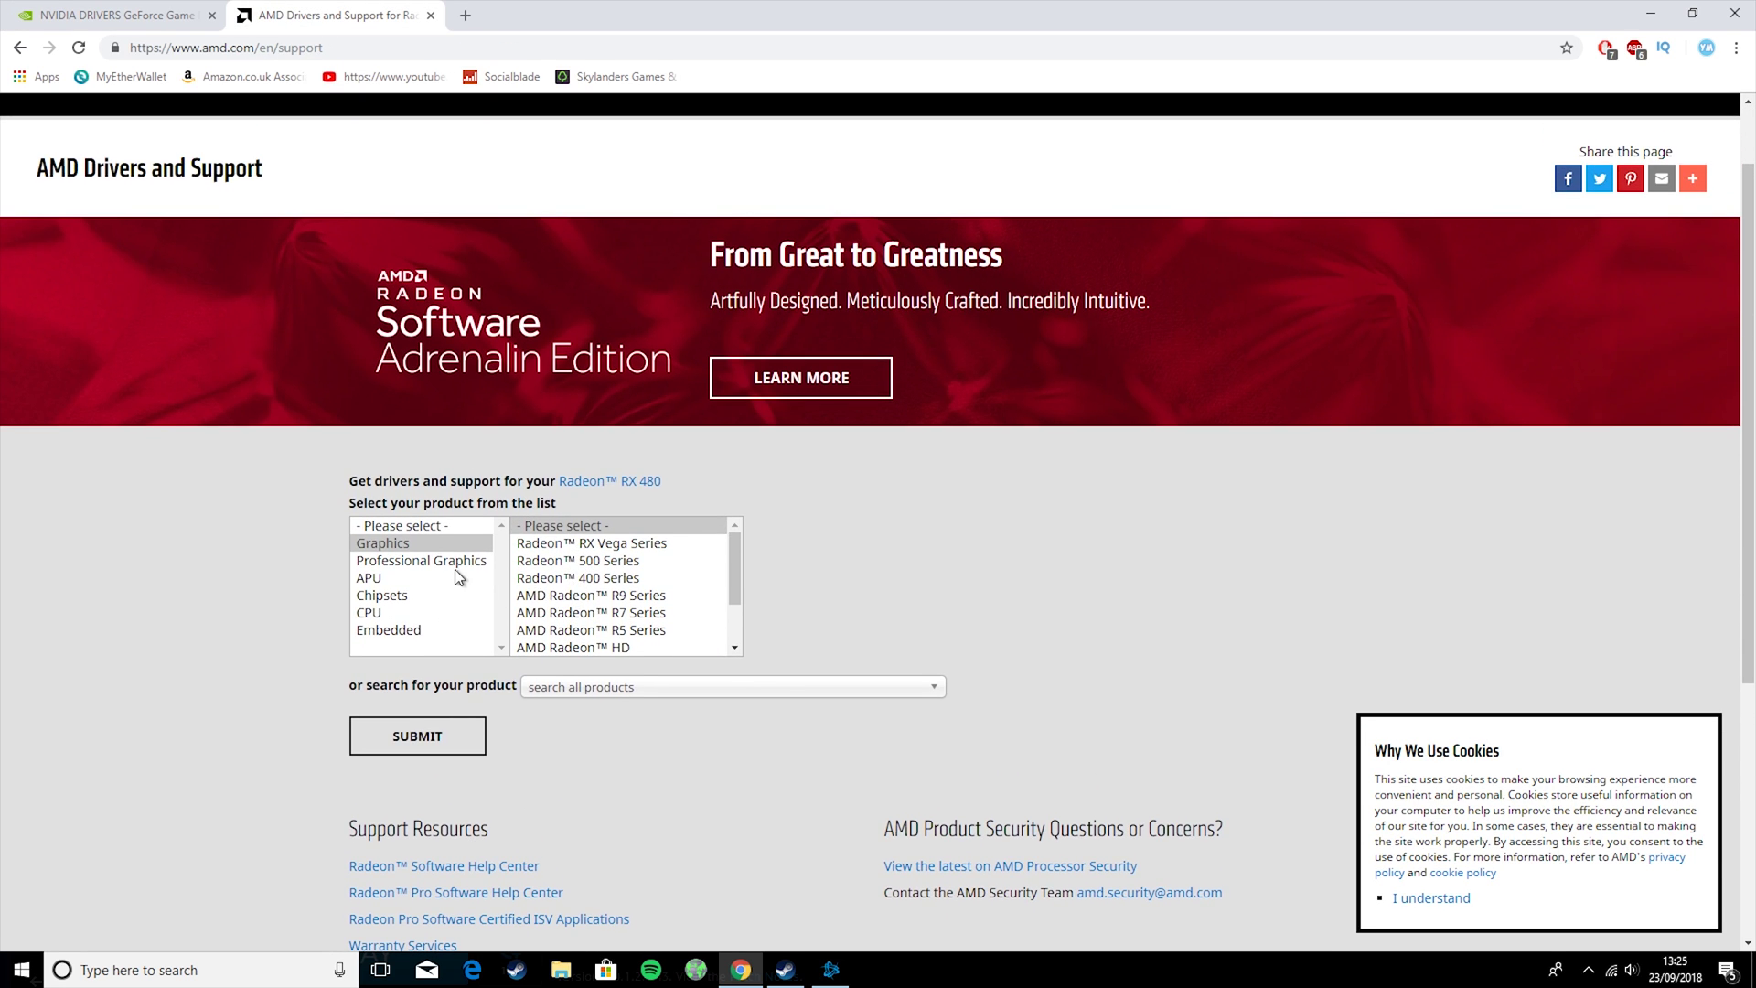
scroll(842, 573, "down", 1)
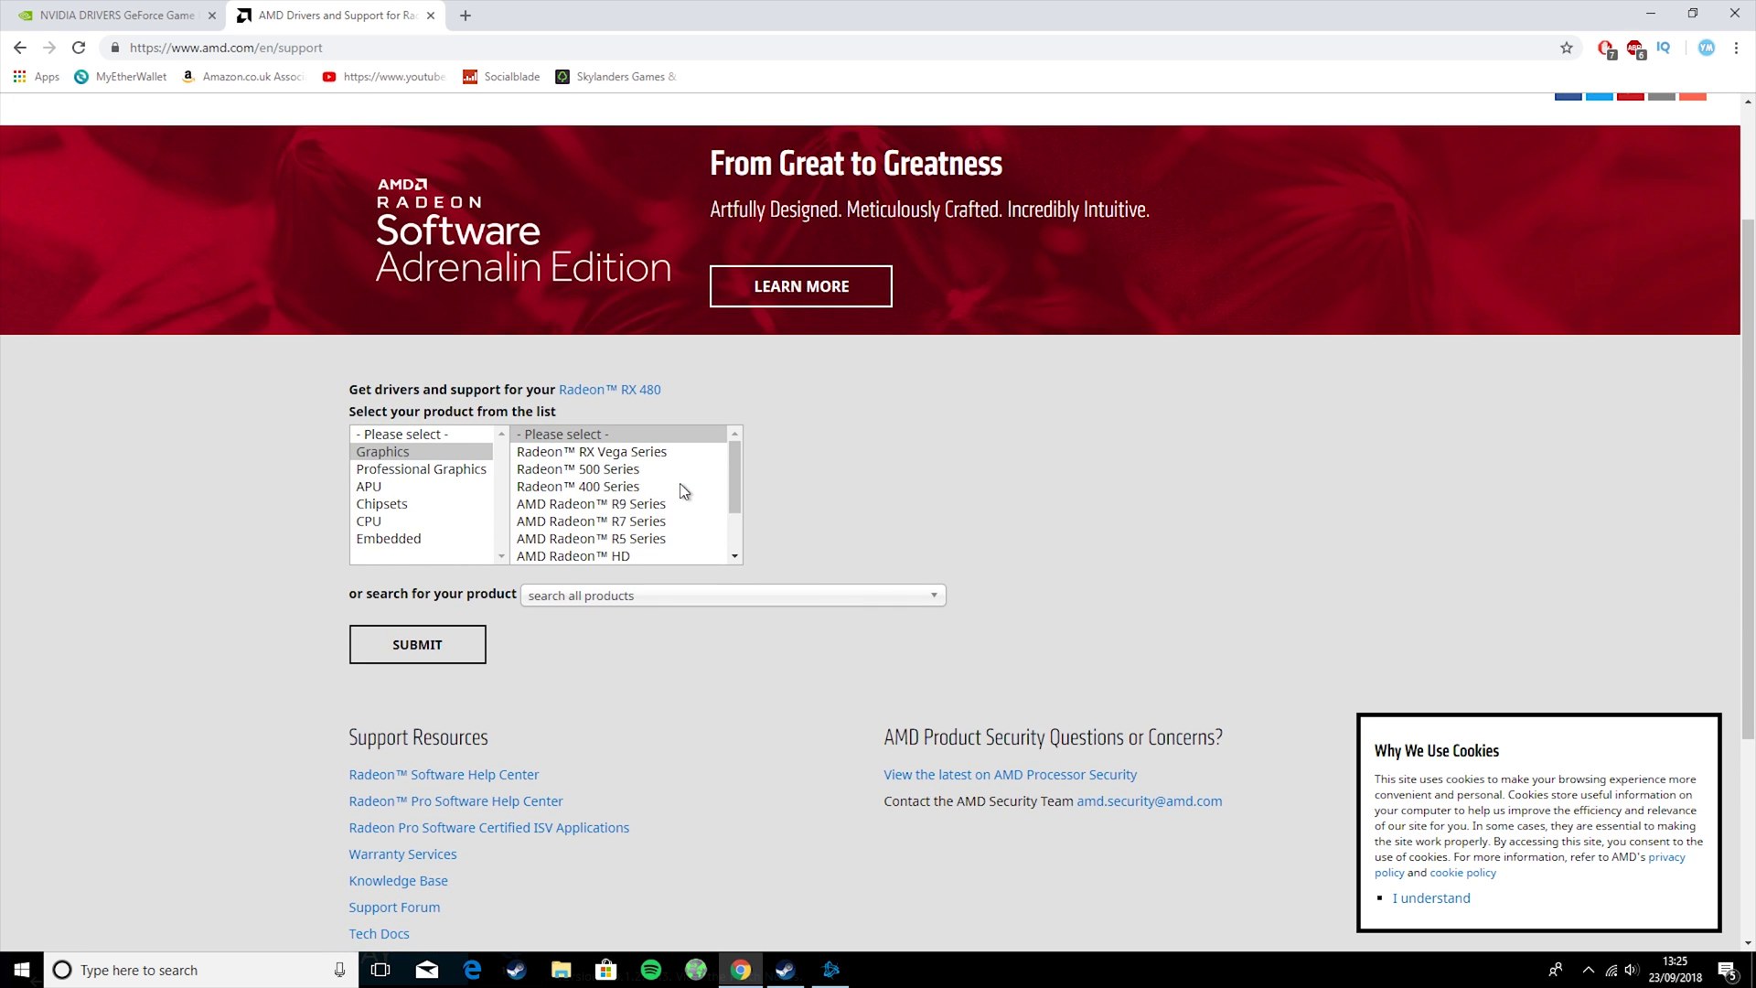
scroll(655, 502, "down", 2)
left_click(623, 505)
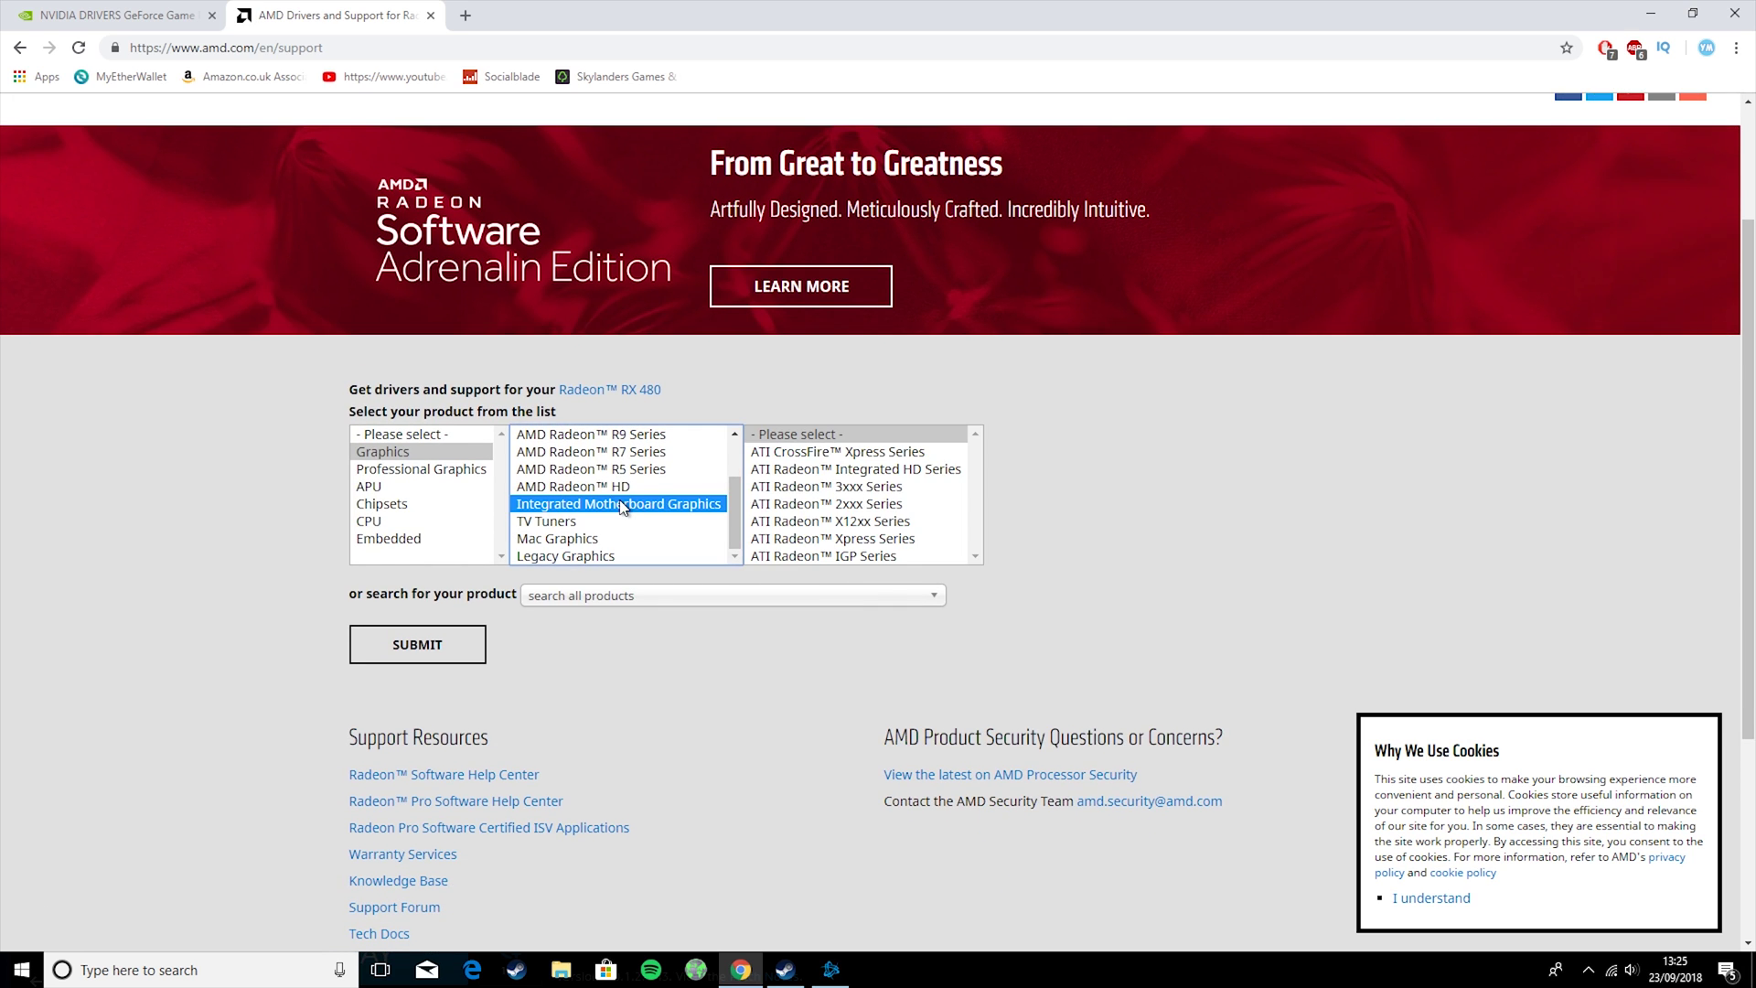
scroll(938, 484, "down", 1)
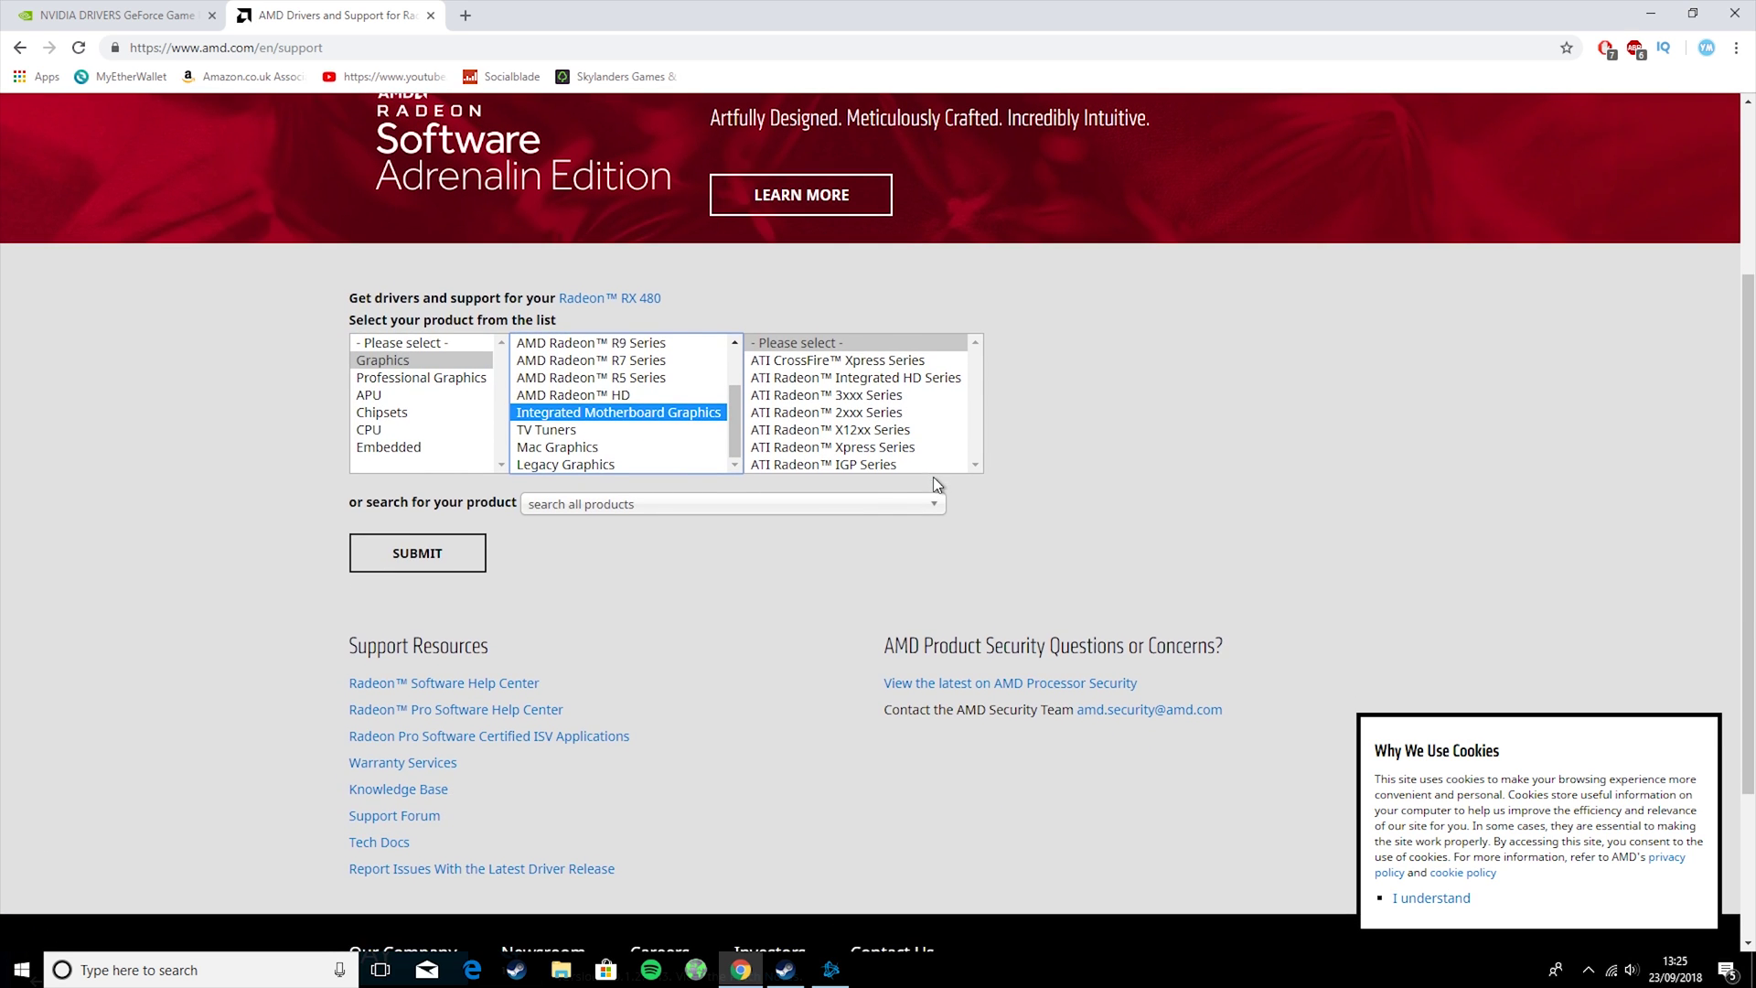
left_click(892, 378)
left_click(1065, 377)
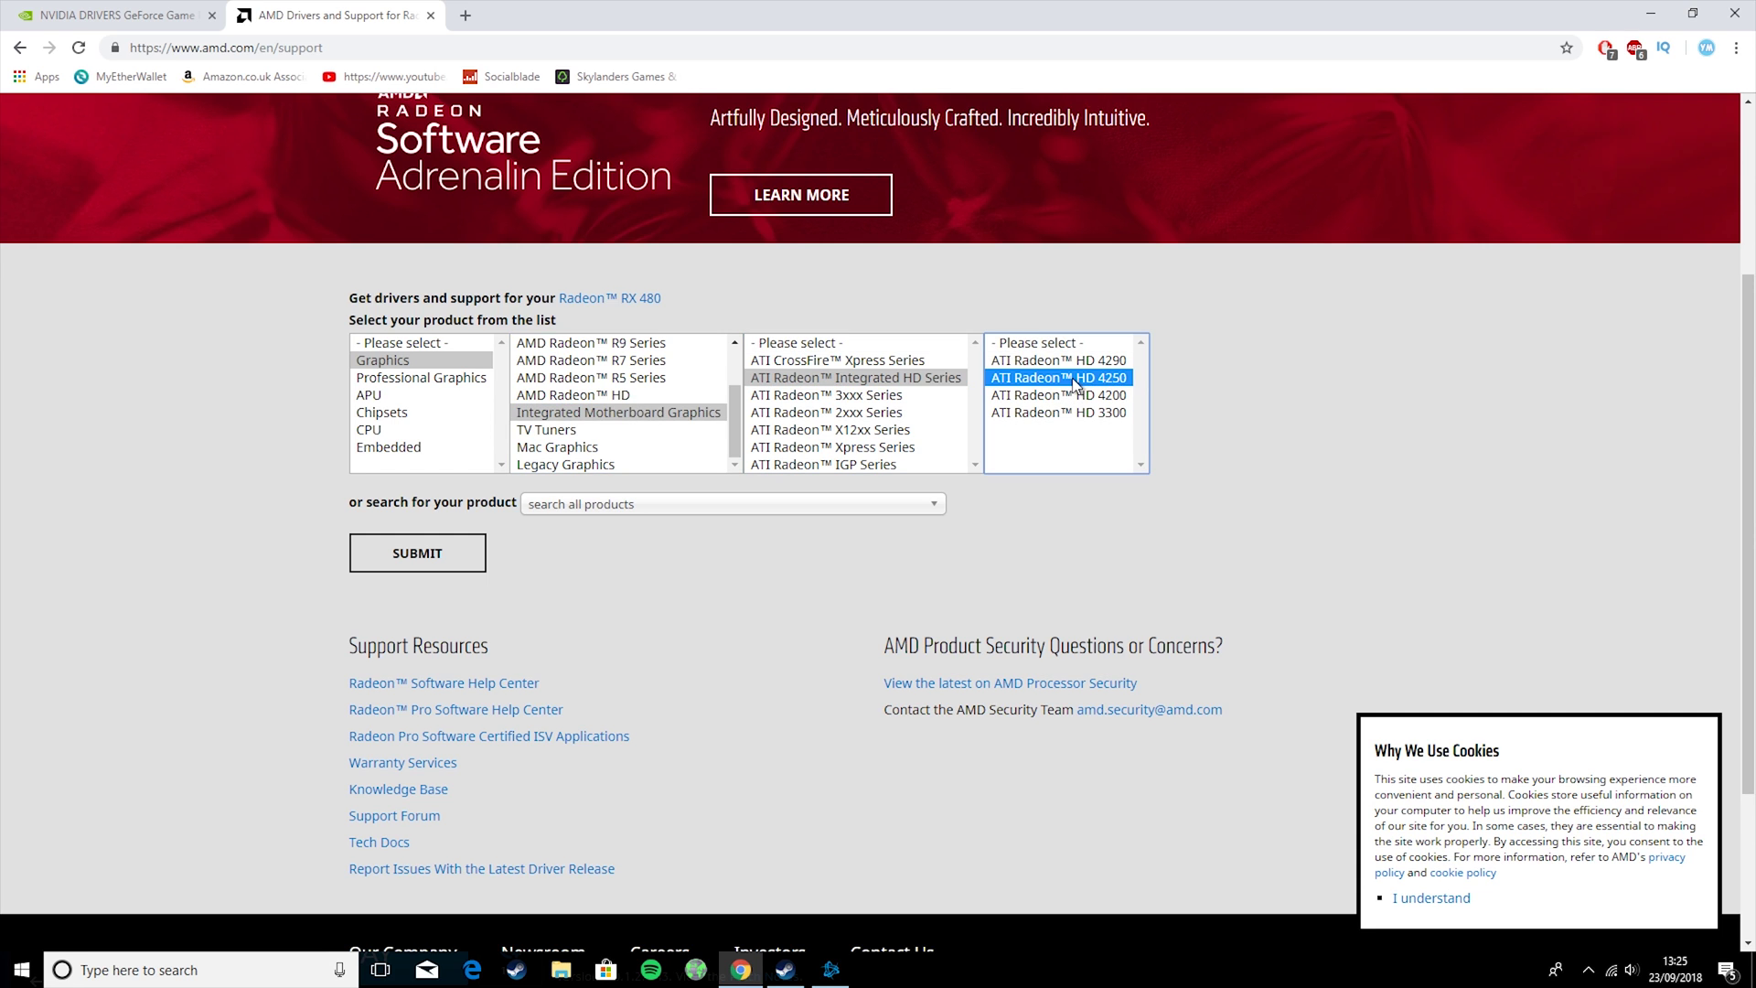
left_click(451, 560)
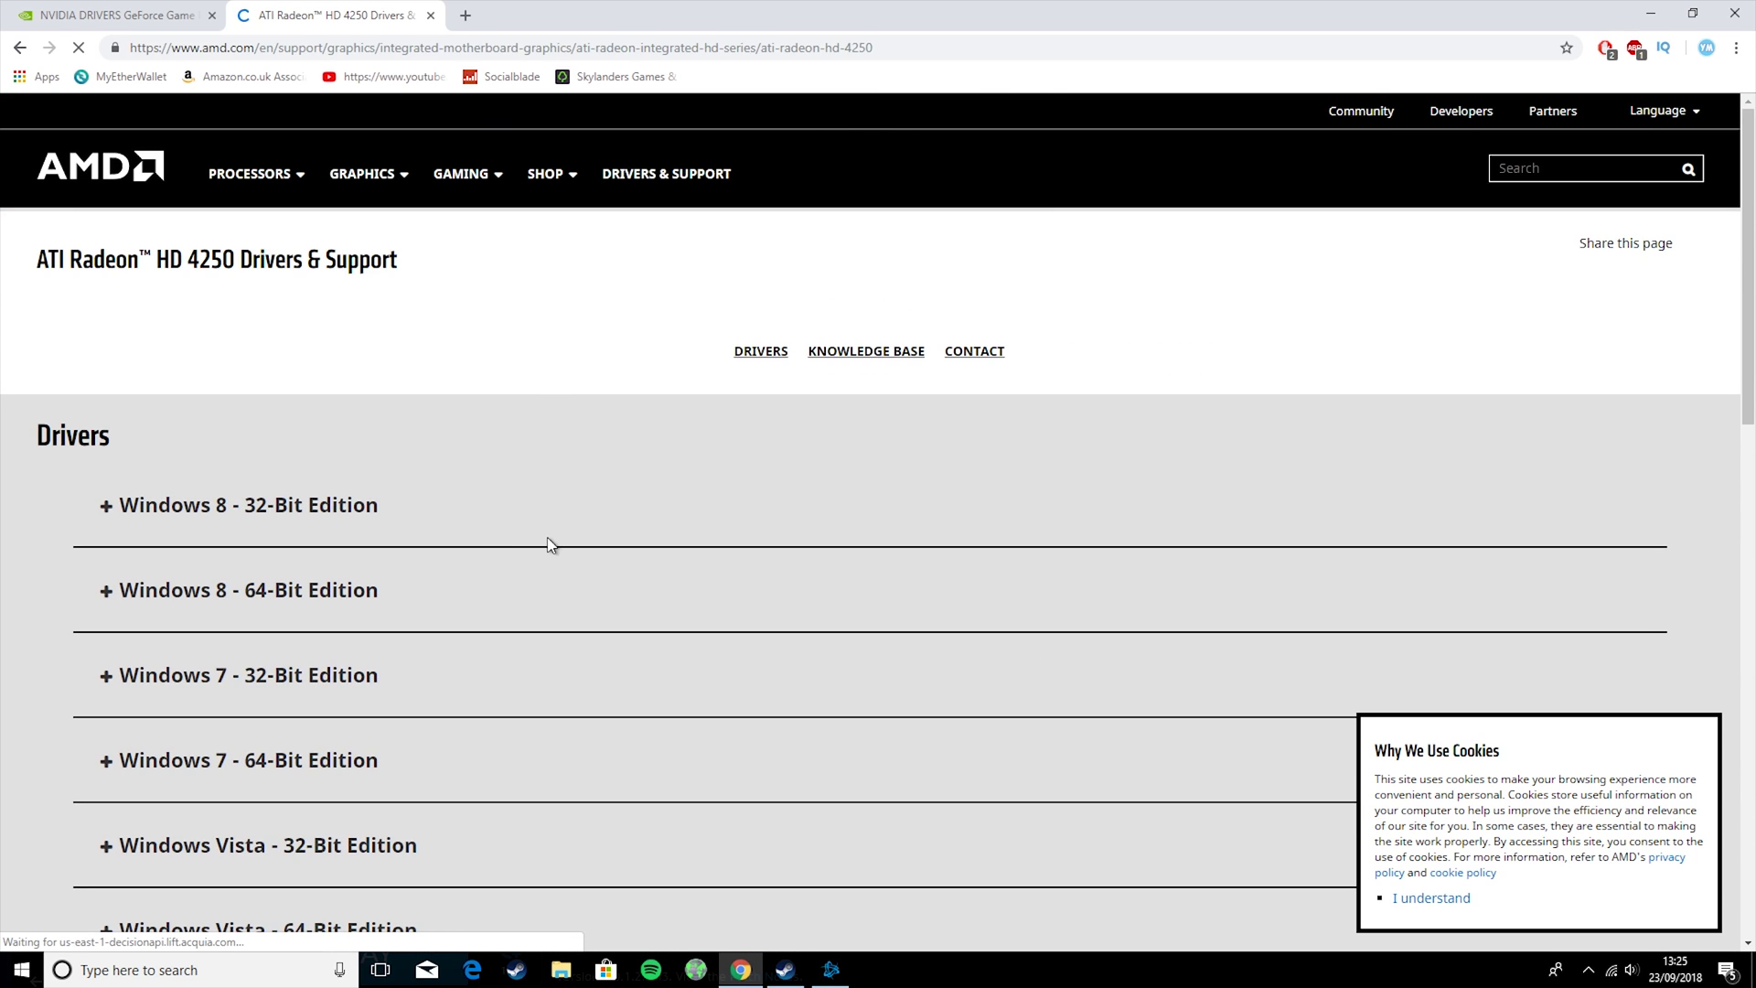
Expand the Windows 8 - 32-Bit Edition drivers to show Catalyst 13.1 and 13.4 Beta
scroll(288, 342, "down", 2)
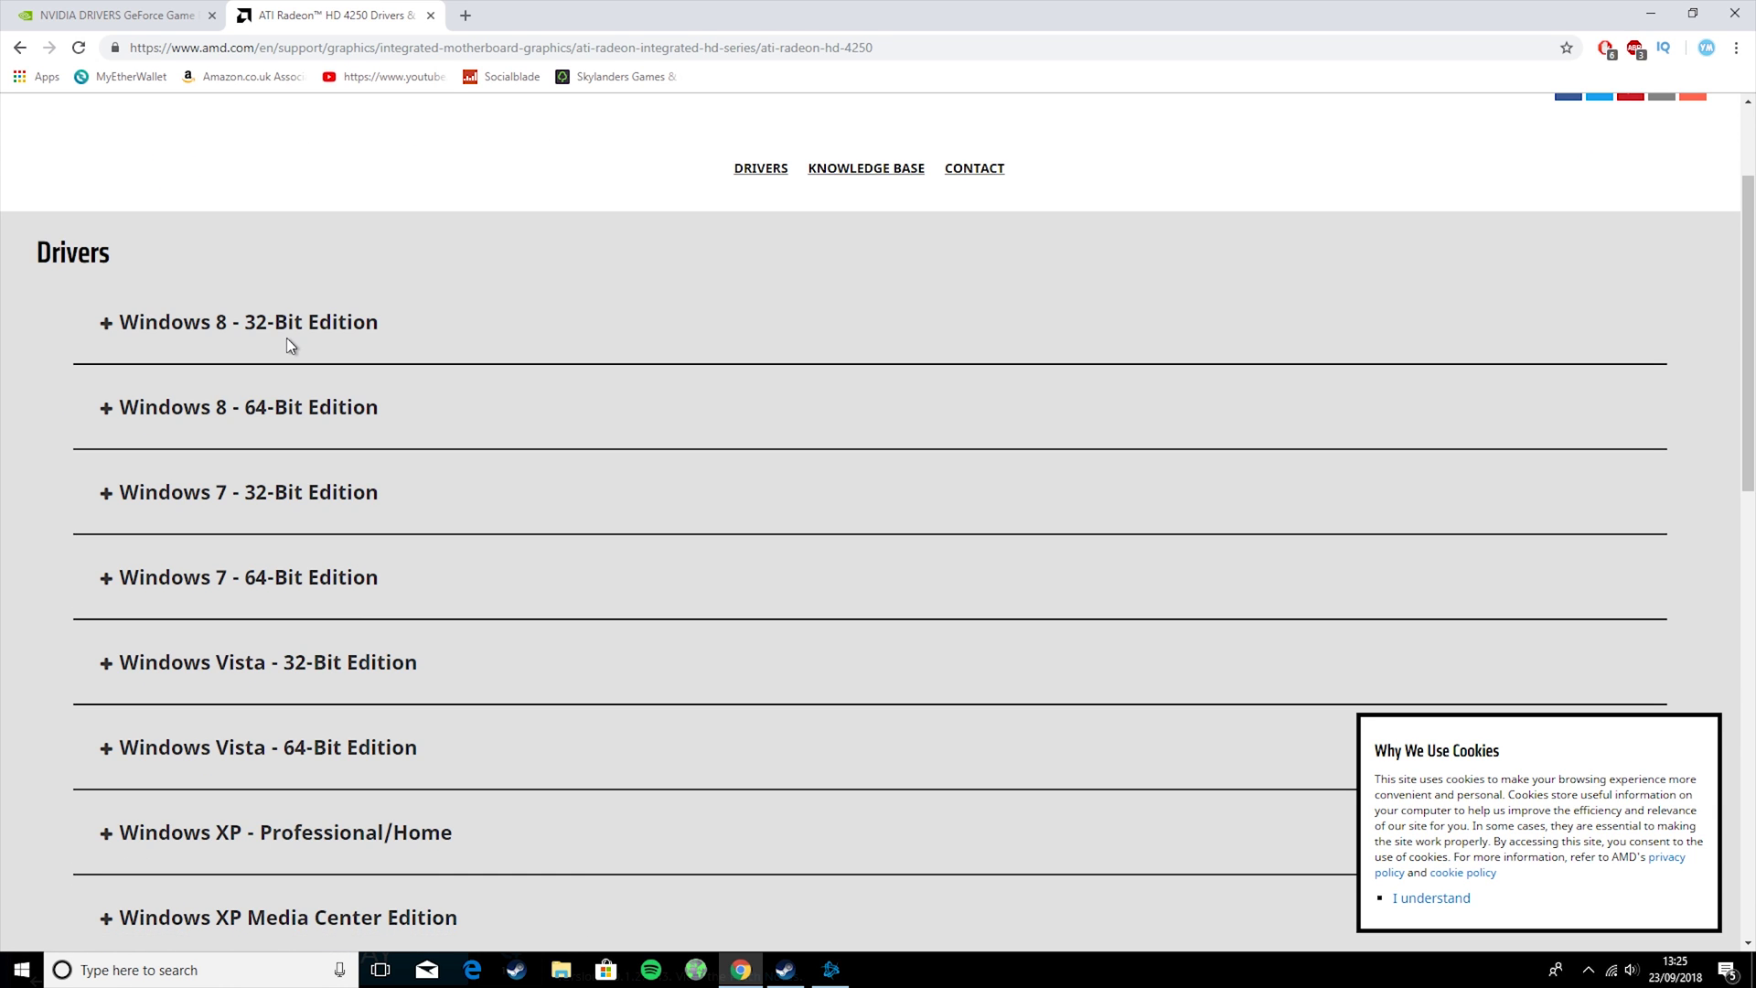
scroll(289, 343, "down", 4)
scroll(352, 352, "up", 4)
scroll(355, 360, "up", 2)
left_click(170, 503)
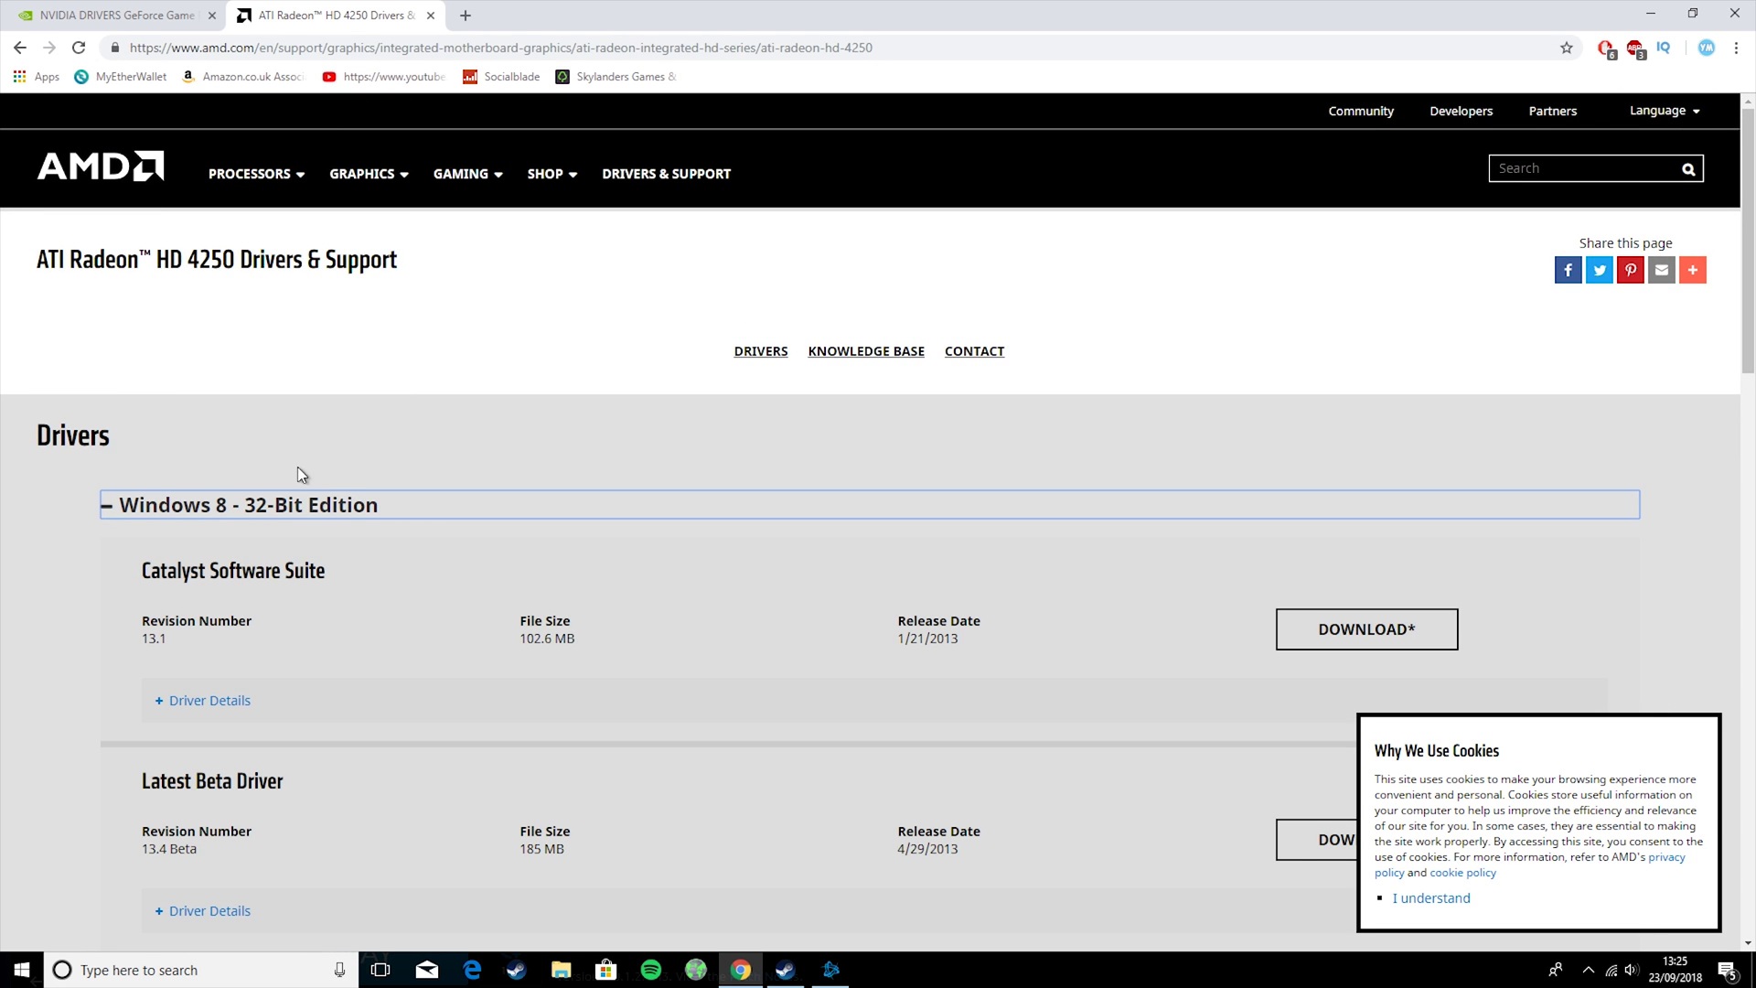
scroll(1126, 653, "down", 2)
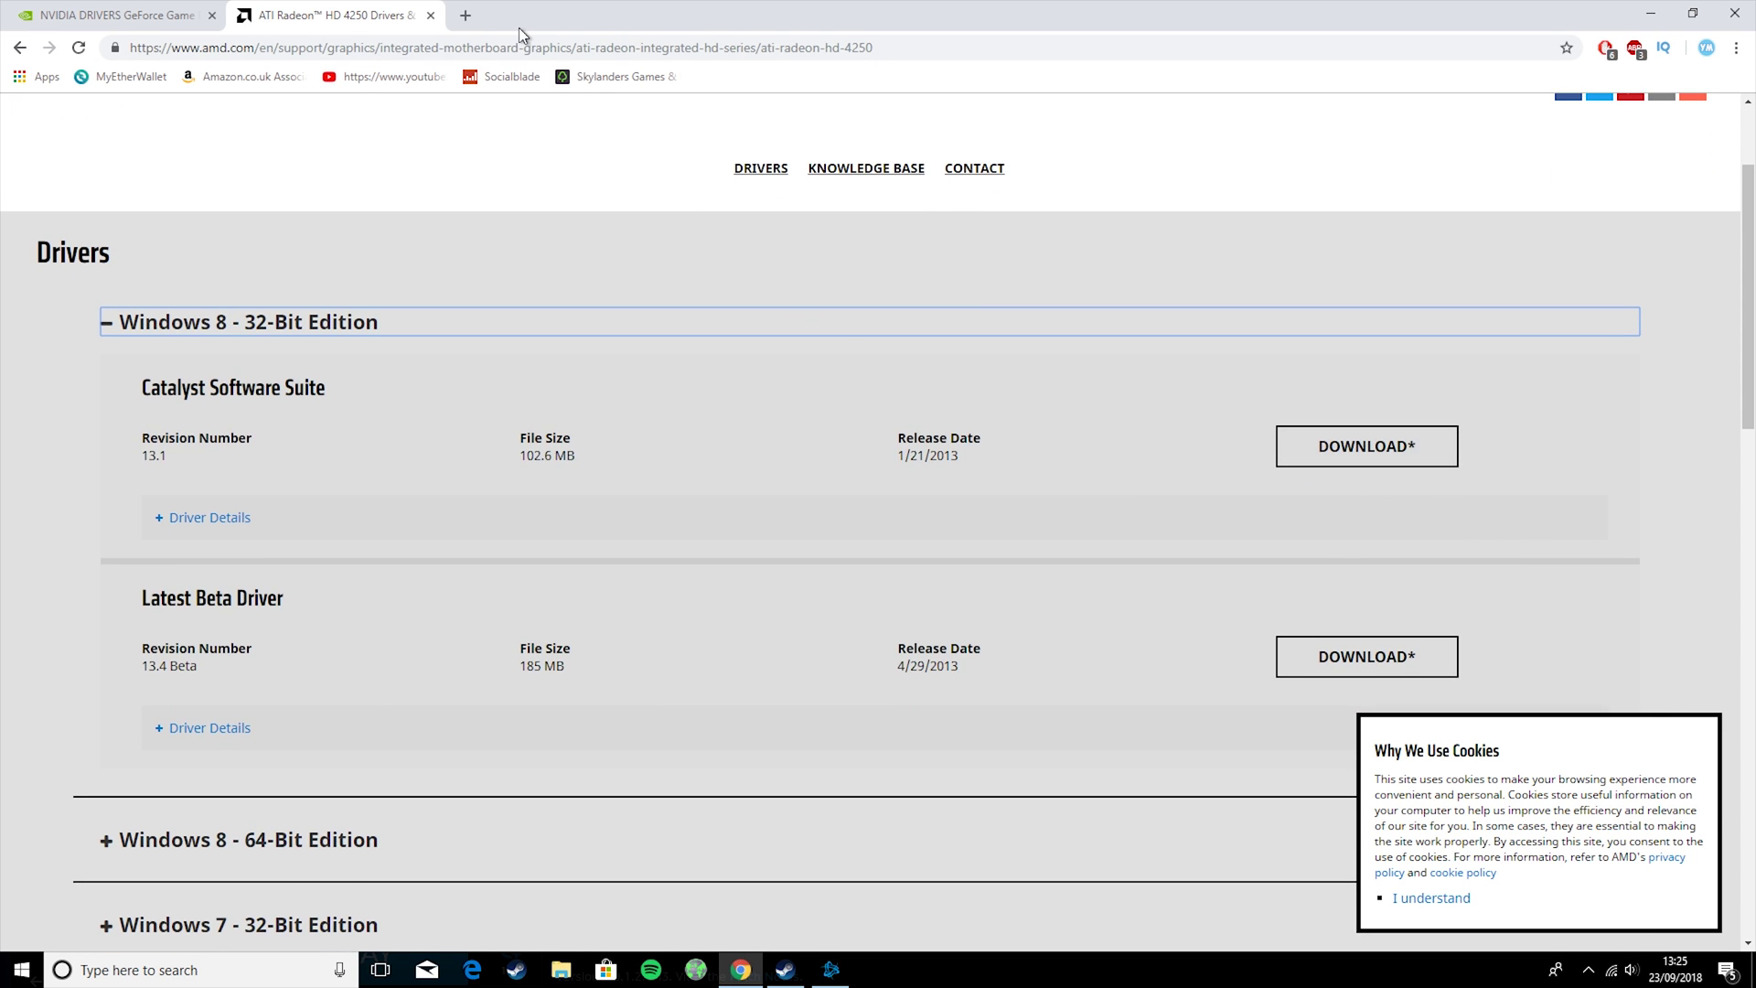
Close the AMD support tab to return to the NVIDIA driver page
left_click(431, 18)
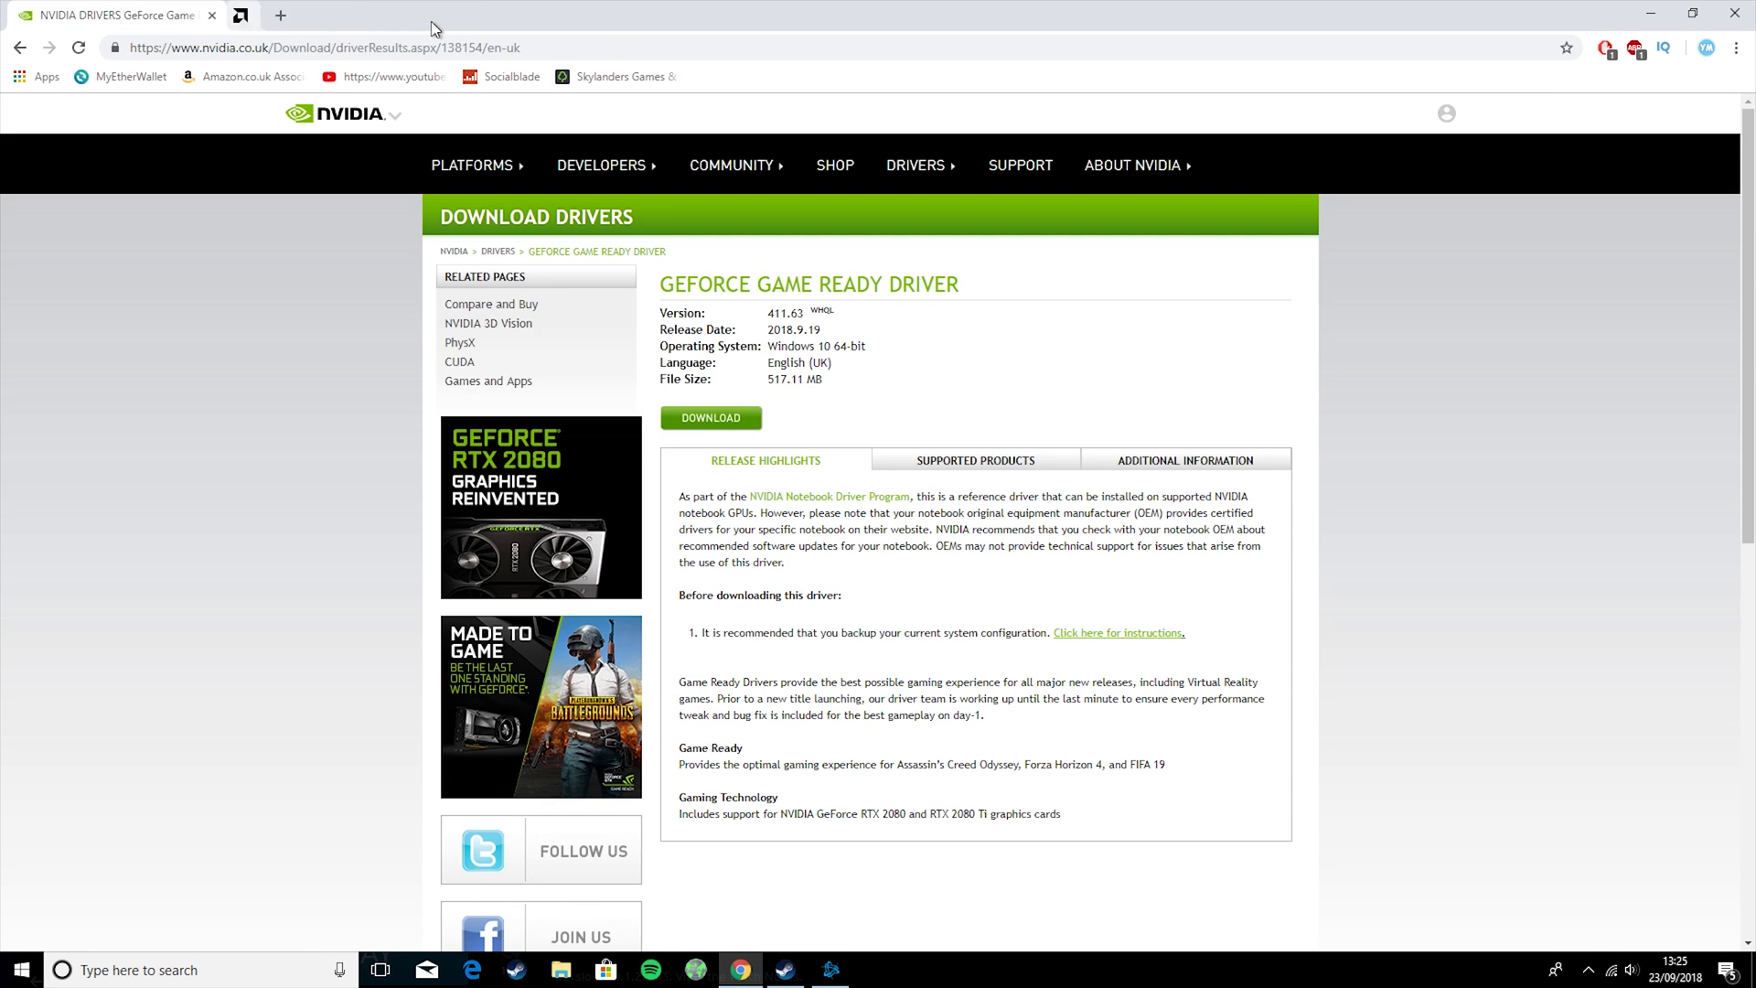